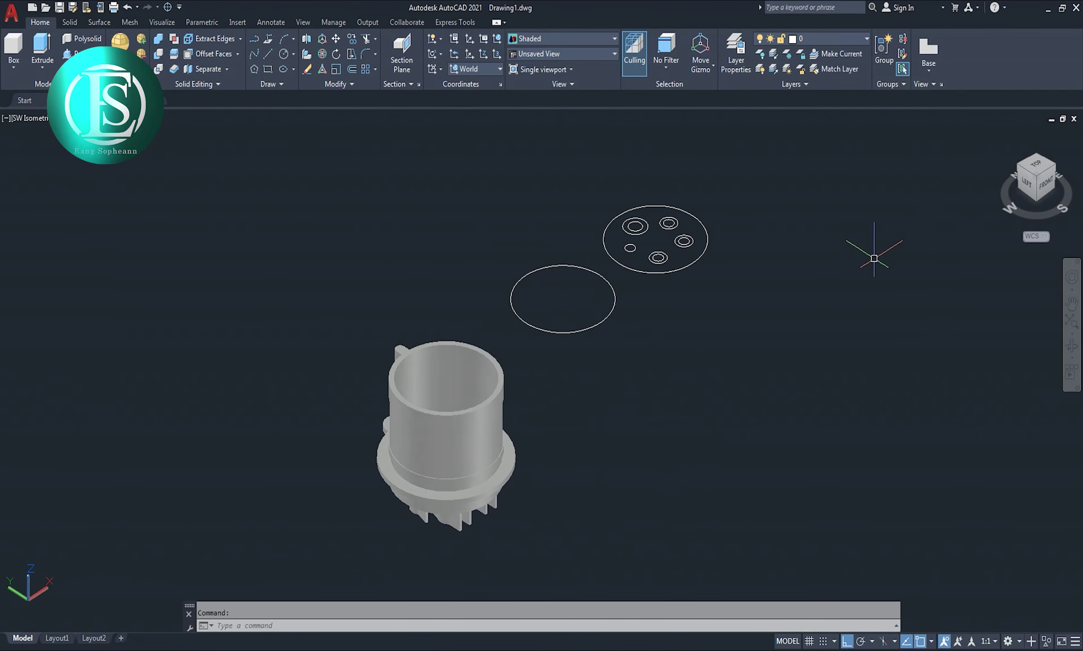
# Extrude the small inner circle 45 units into a pin
pyautogui.scroll(2, 836, 251)
pyautogui.scroll(-1, 837, 252)
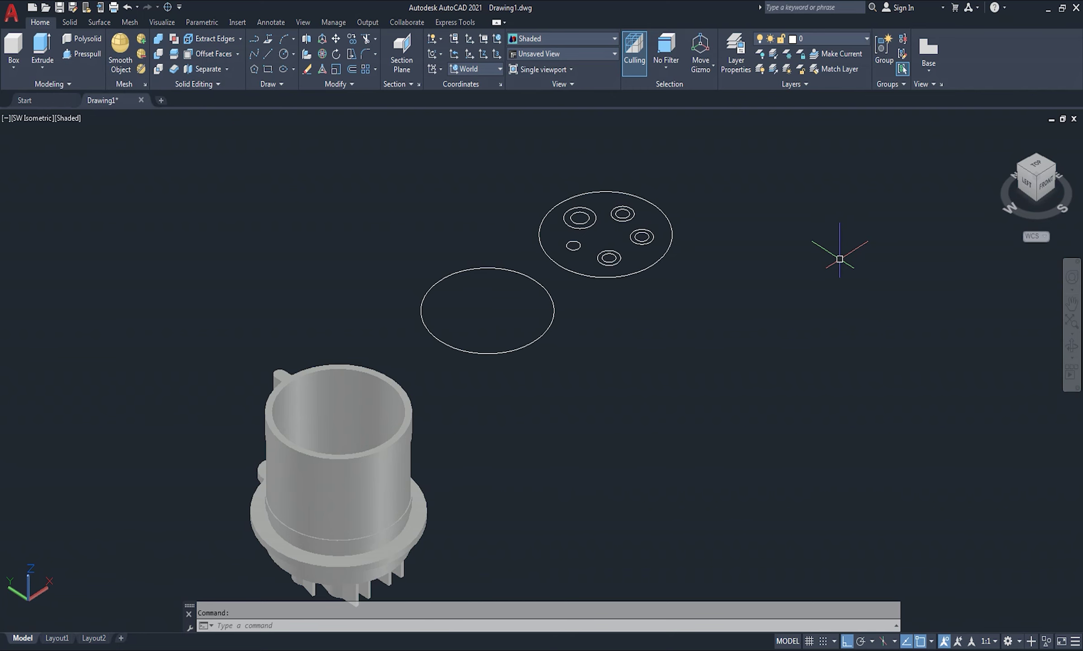
pyautogui.scroll(5, 652, 248)
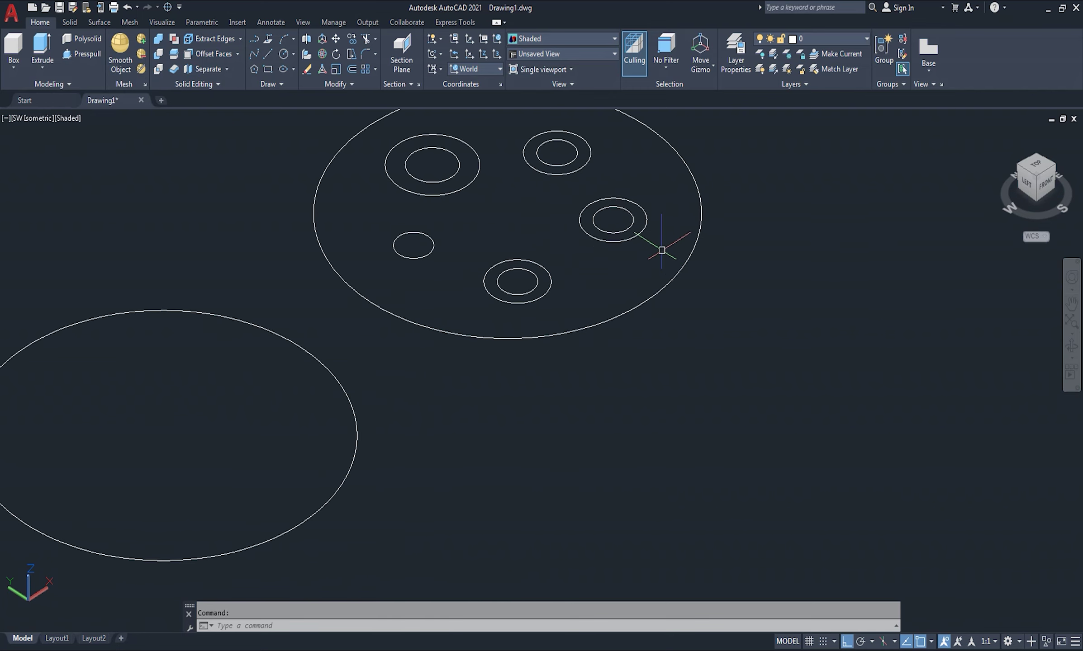
pyautogui.moveTo(587, 261); pyautogui.dragTo(629, 288, button='middle')
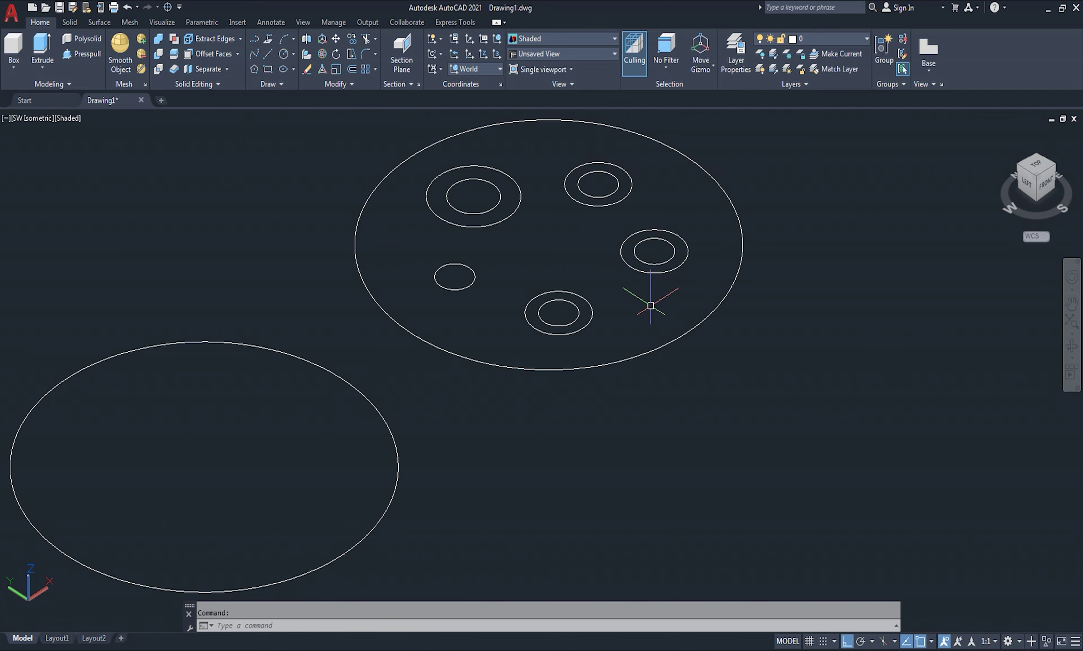
pyautogui.scroll(-2, 651, 306)
pyautogui.scroll(-1, 651, 309)
pyautogui.scroll(-1, 652, 309)
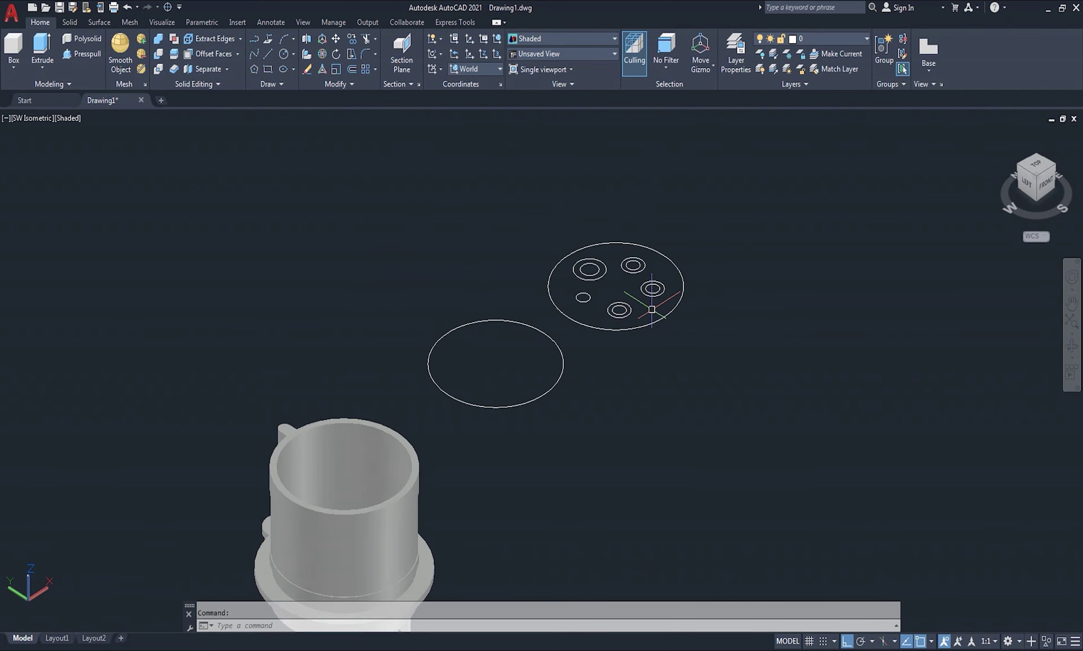
pyautogui.moveTo(610, 433); pyautogui.dragTo(670, 366, button='middle')
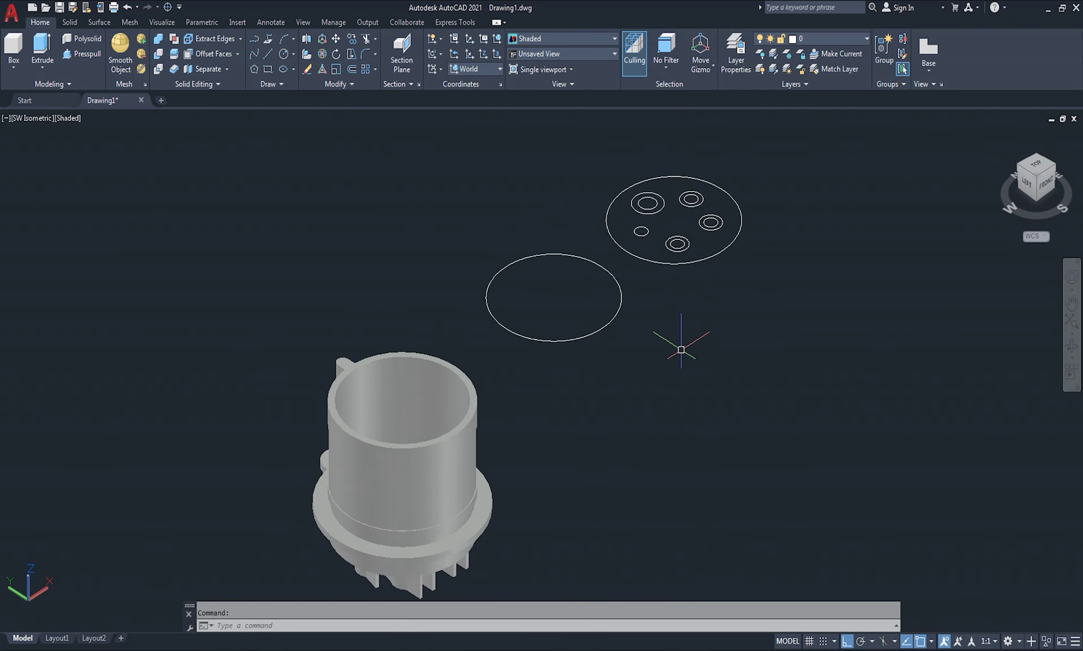
pyautogui.scroll(1, 690, 273)
pyautogui.scroll(1, 691, 332)
pyautogui.scroll(1, 676, 321)
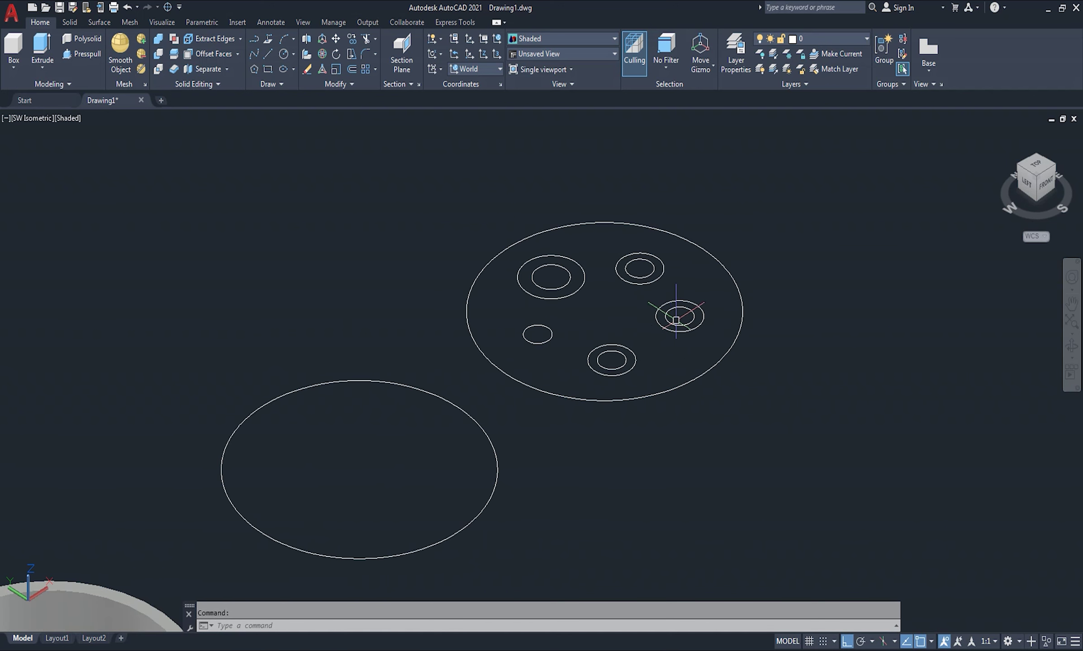
pyautogui.write('ext')
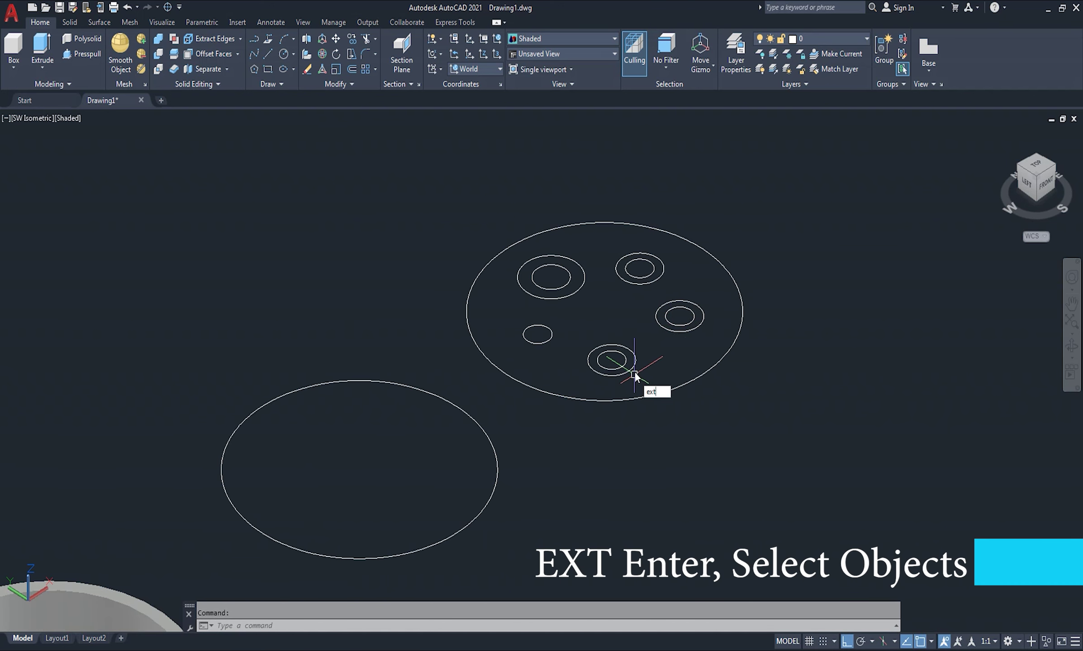
pyautogui.press('Return')
pyautogui.click(624, 365)
pyautogui.press('Return')
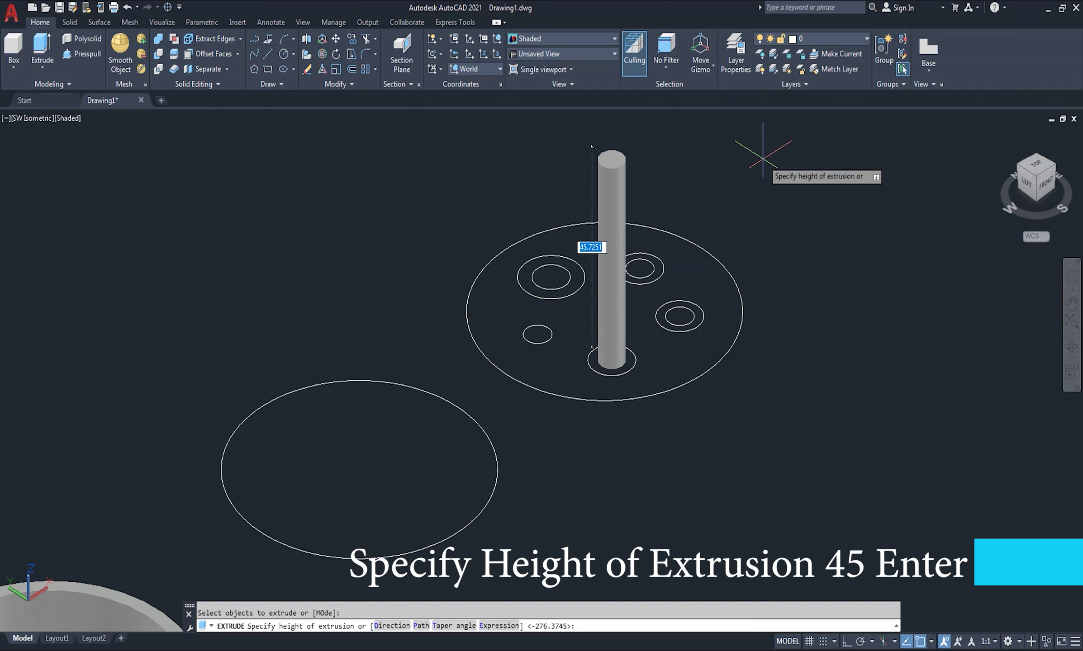
pyautogui.write('45')
pyautogui.press('Return')
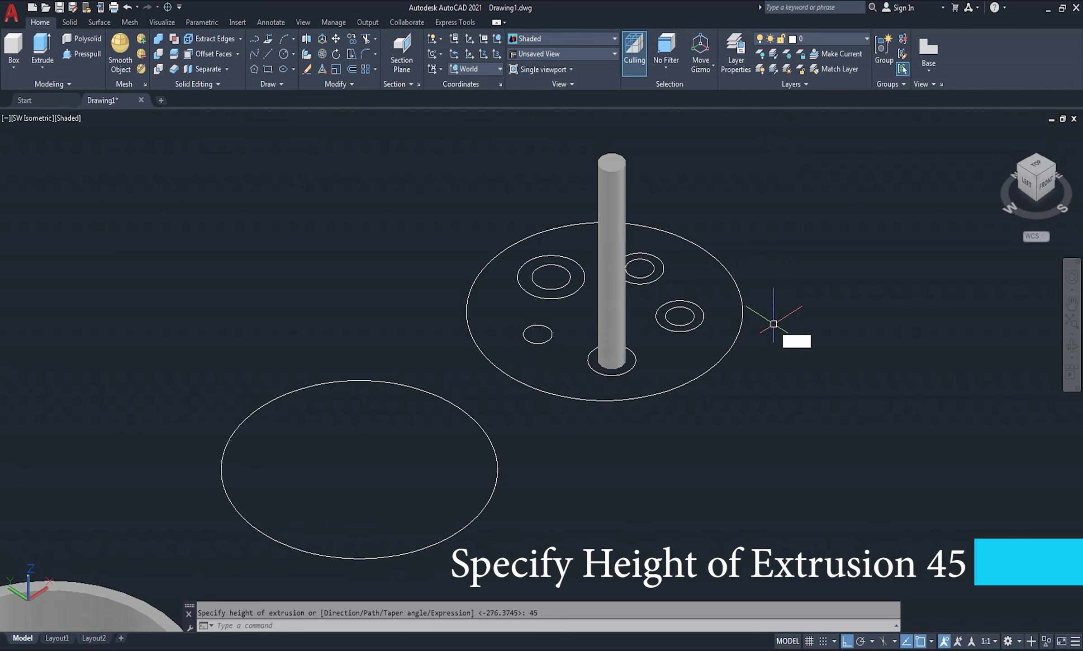
# Extrude the surrounding ring circle 16.5 units into the pin's thicker base
pyautogui.write('ext')
pyautogui.press('Return')
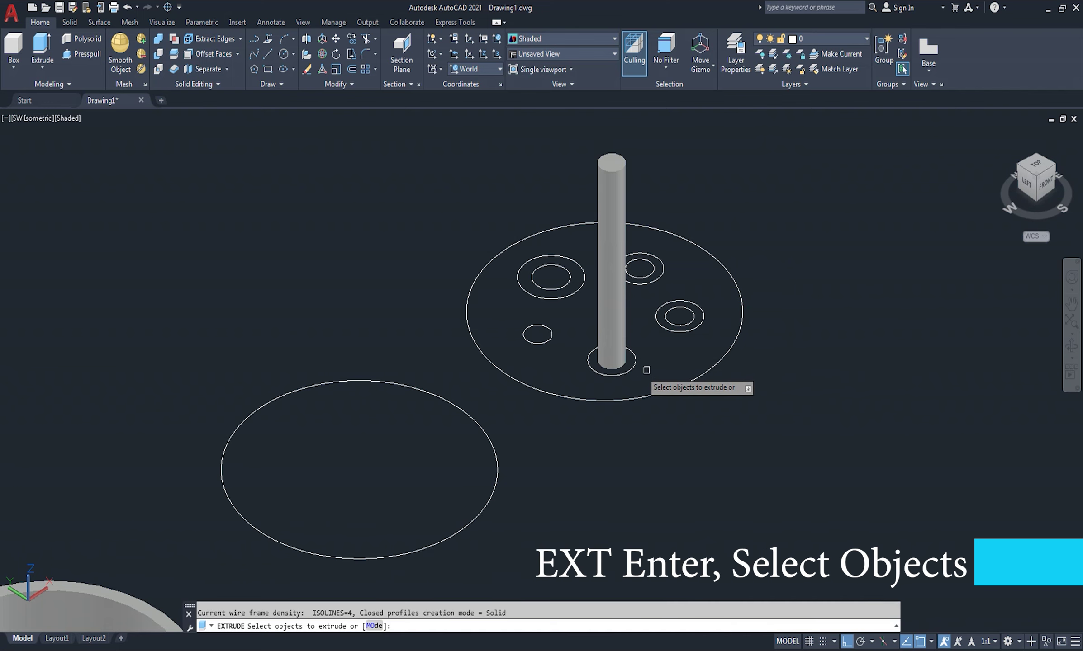
pyautogui.click(632, 370)
pyautogui.press('Return')
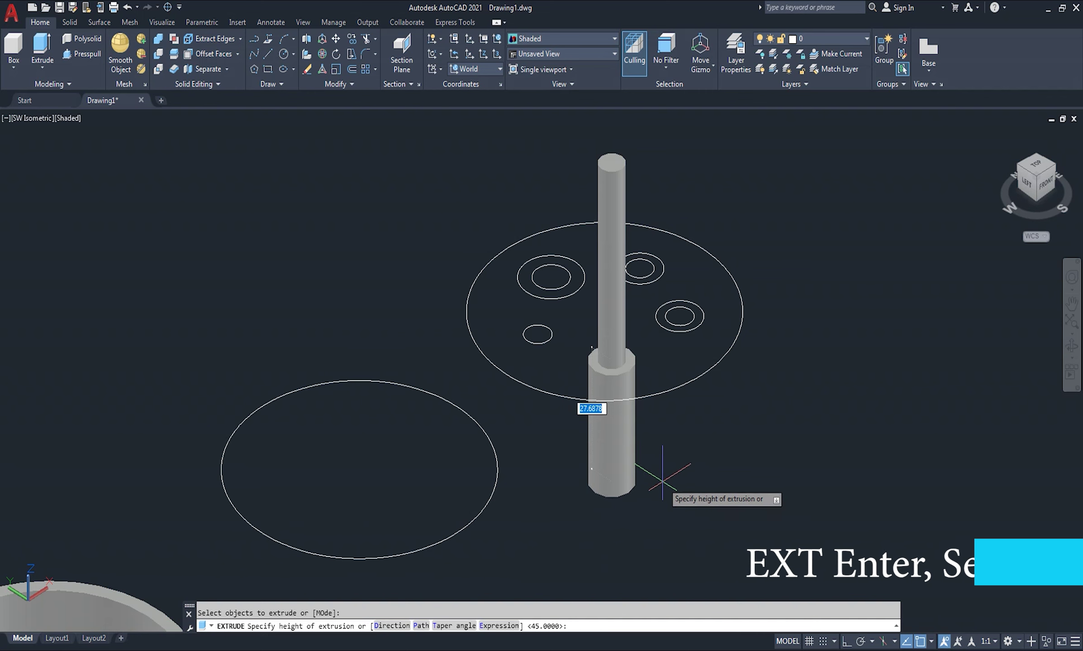
pyautogui.write('16.5')
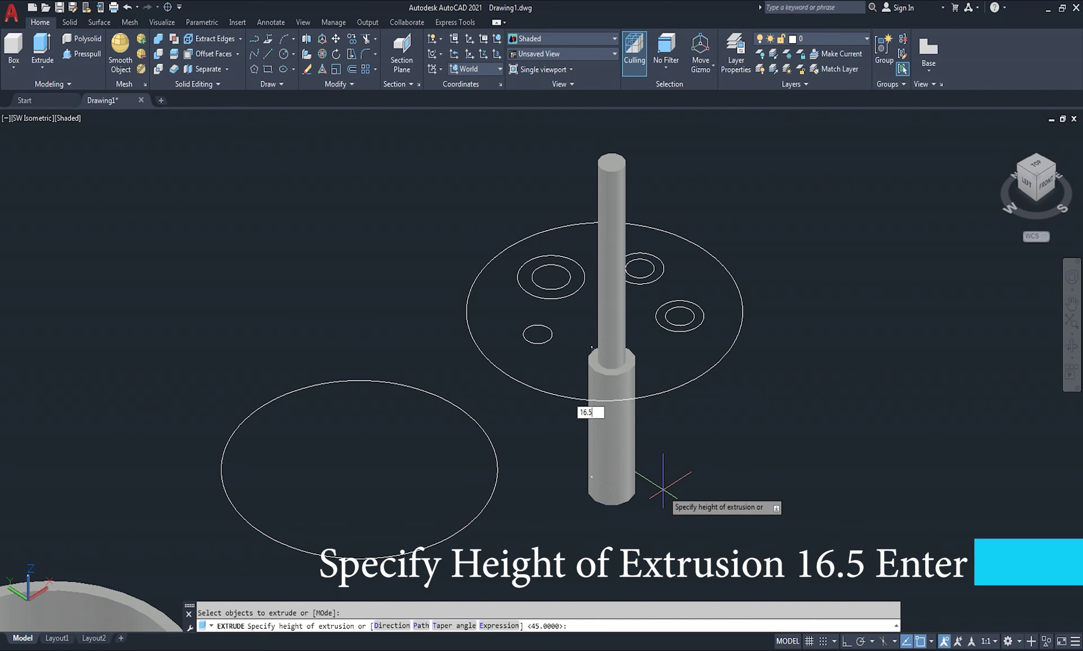
pyautogui.press('Return')
pyautogui.scroll(2, 658, 209)
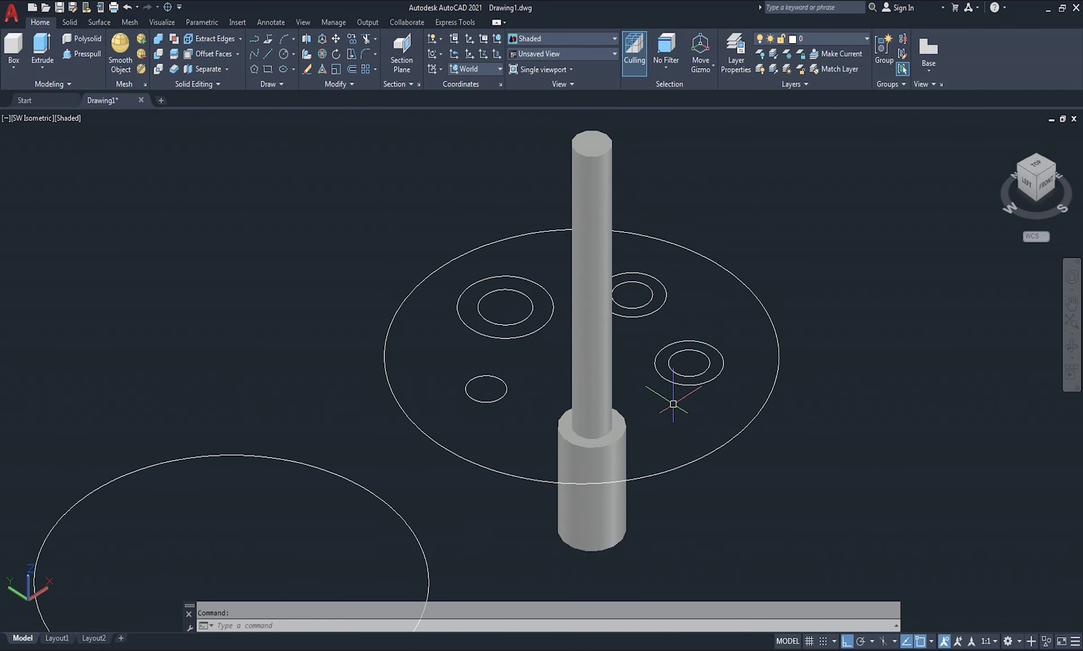
# From the Top view, draw a 2-point circle of diameter 6 at the lower-right ring's top quadrant
pyautogui.click(1036, 165)
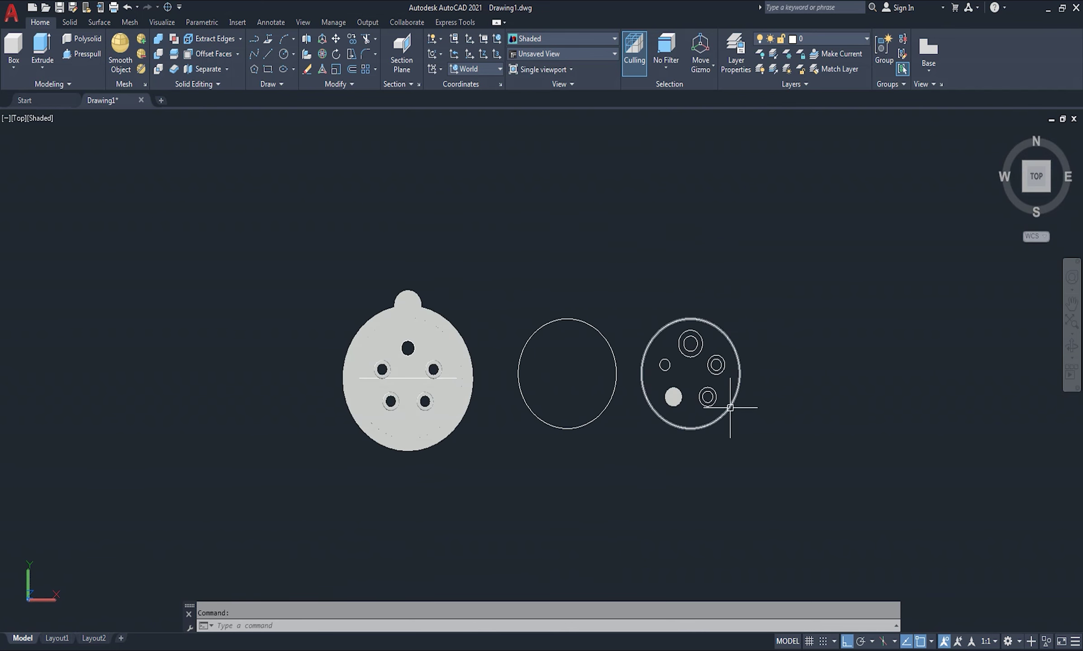
pyautogui.scroll(3, 724, 405)
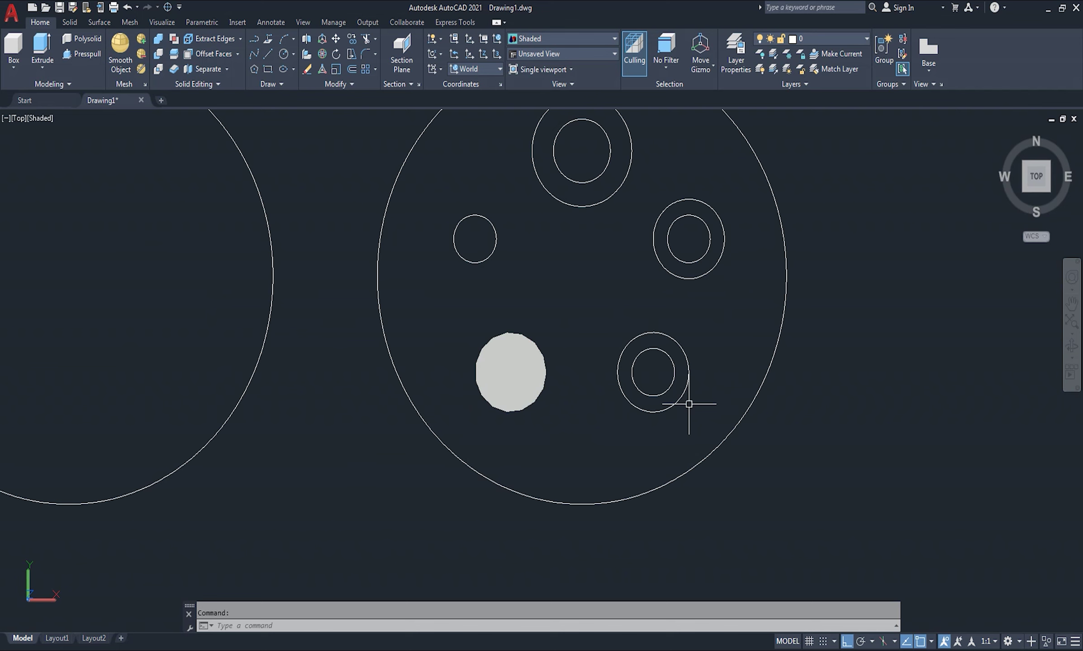
pyautogui.write('c')
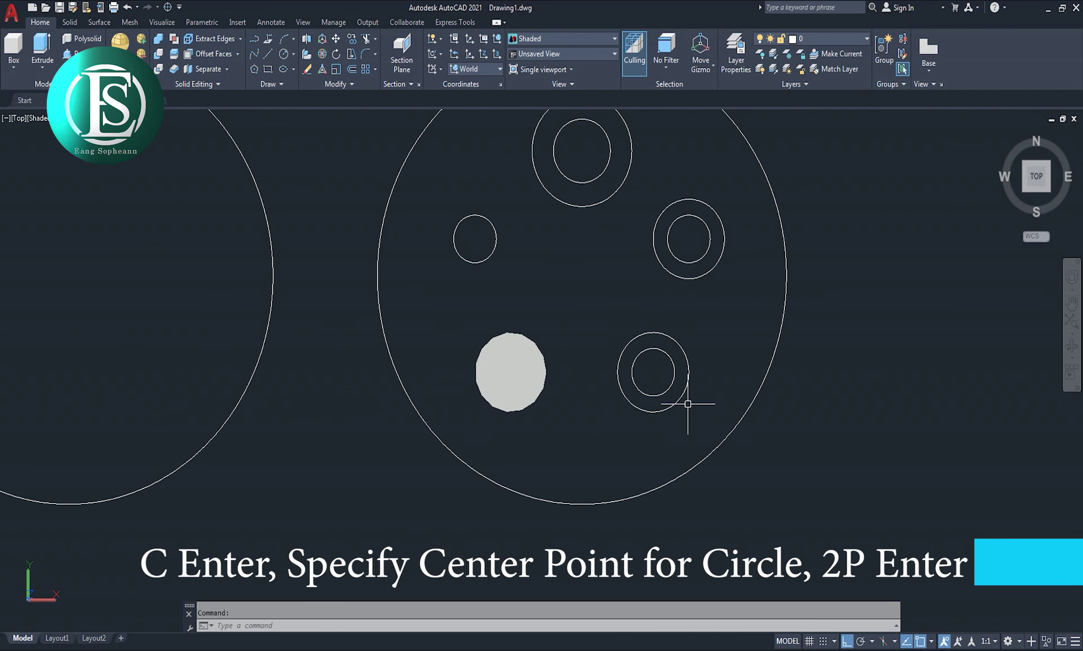
pyautogui.press('Return')
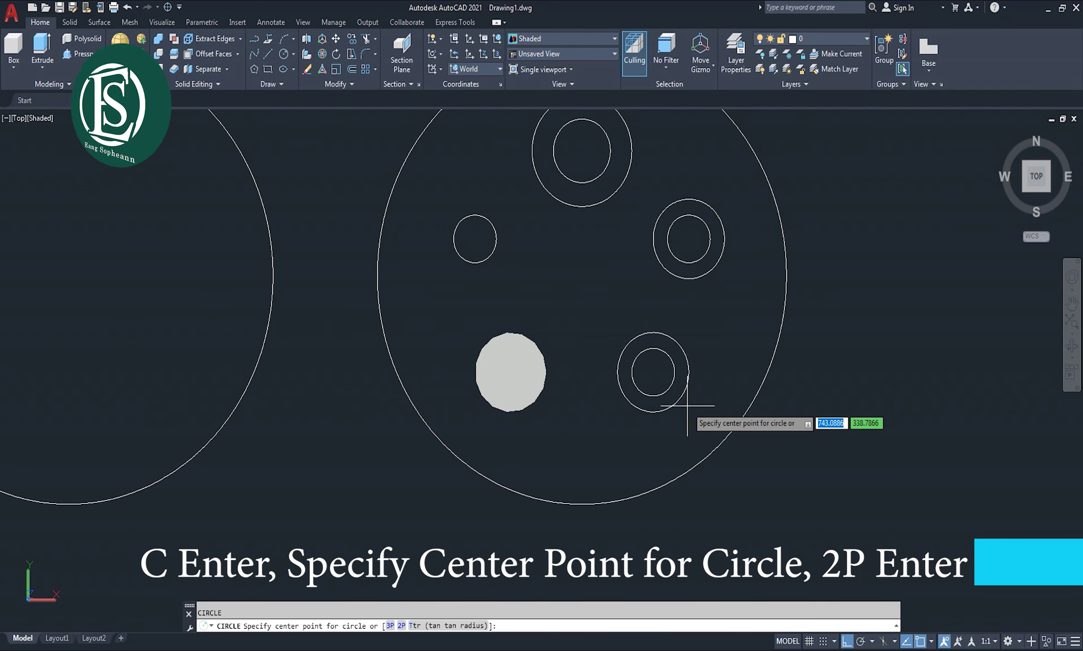
pyautogui.write('2p')
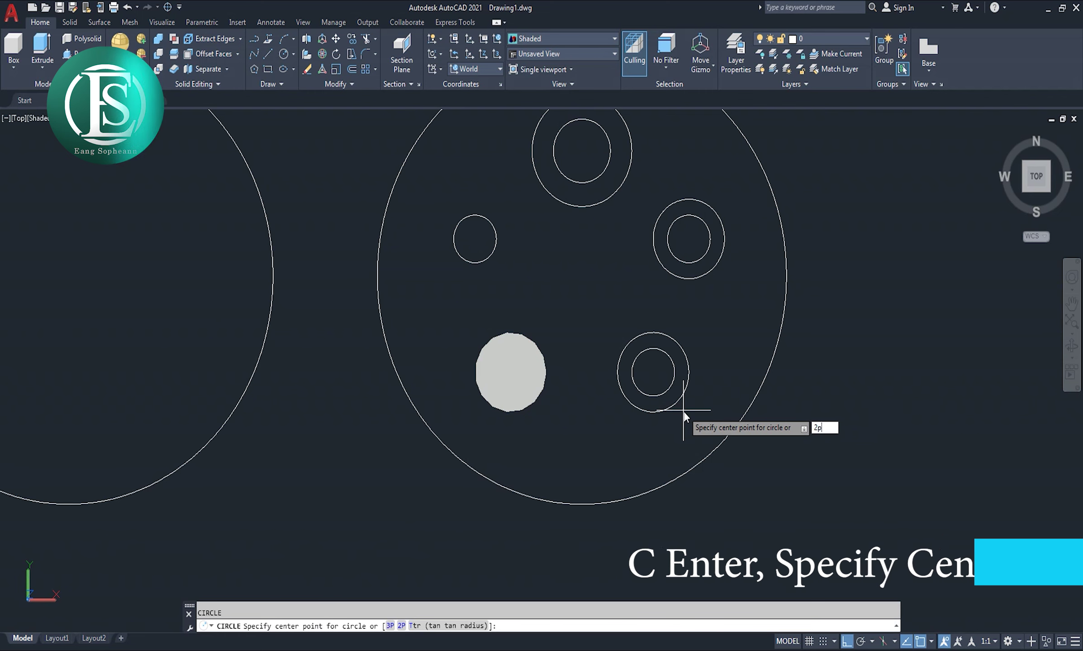
pyautogui.press('Return')
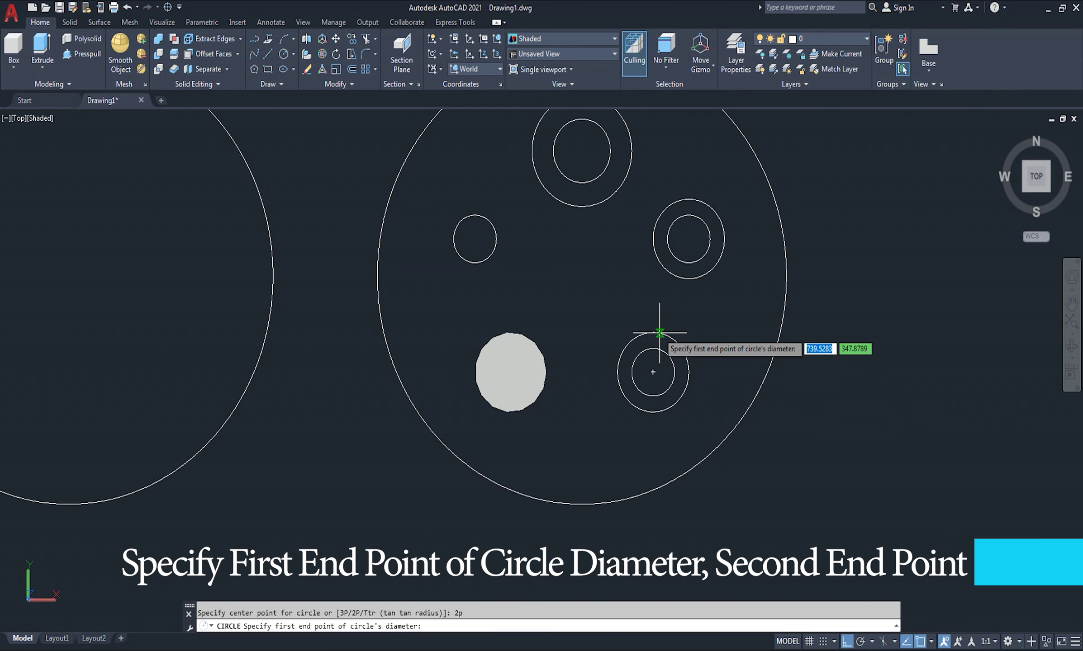
pyautogui.click(653, 333)
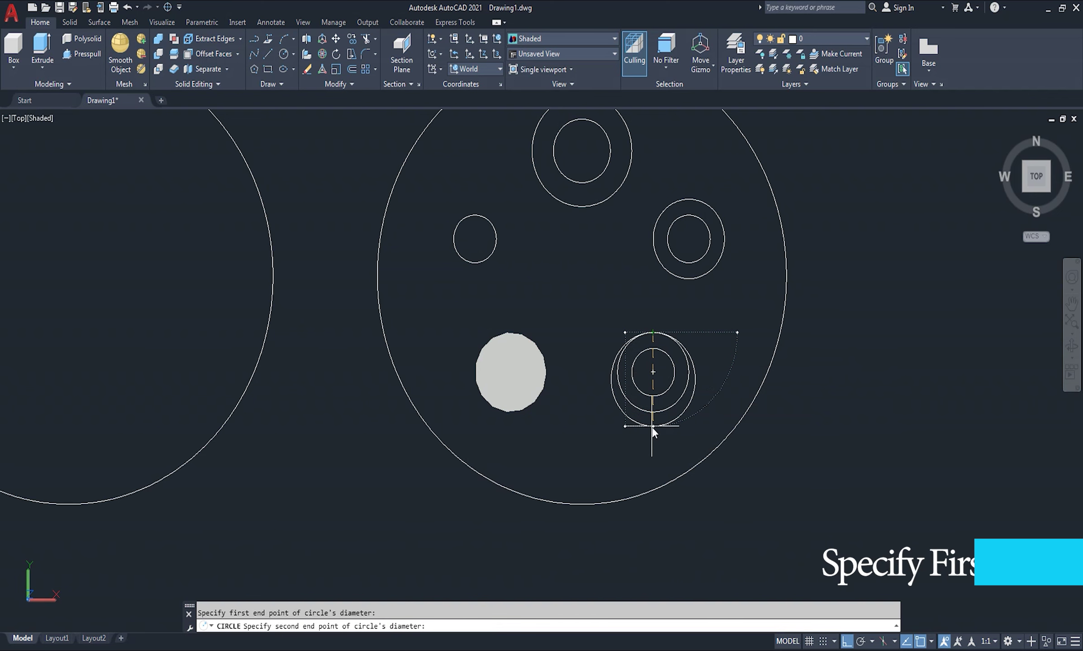
pyautogui.write('6')
pyautogui.press('Return')
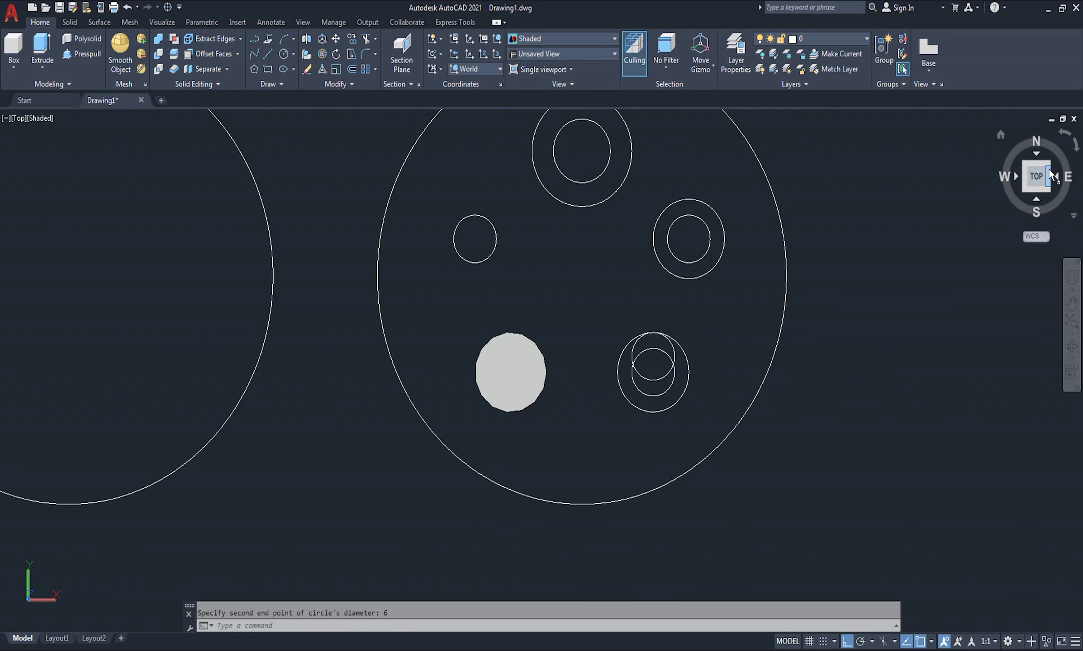
pyautogui.click(1050, 166)
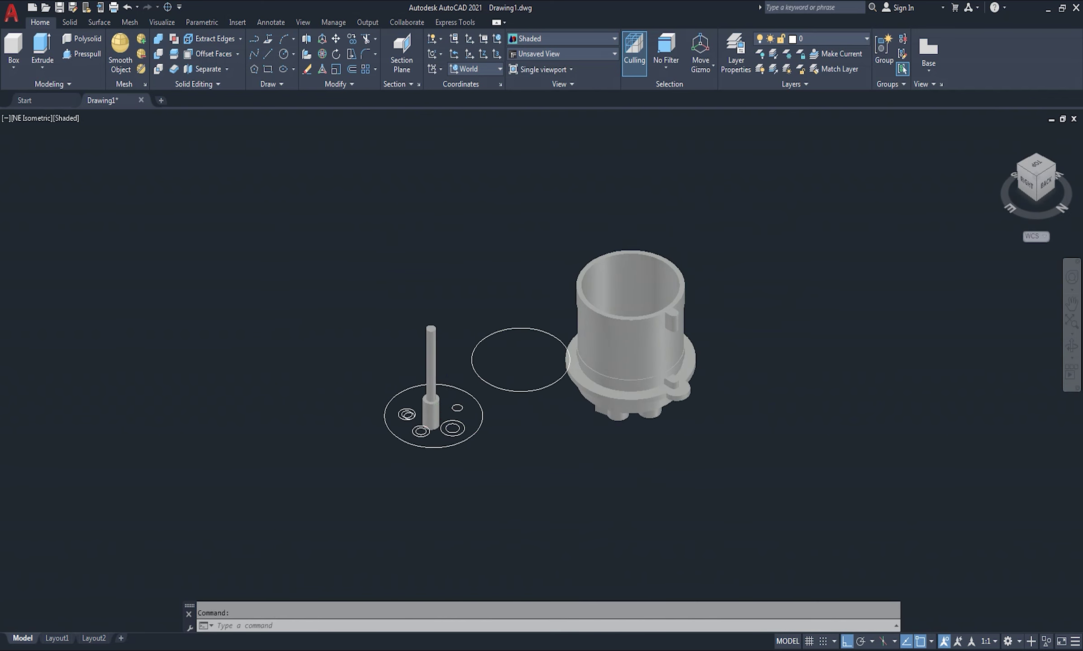
# Switch to 2D Wireframe and move the 6-diameter circle to the pin's base
pyautogui.scroll(5, 442, 414)
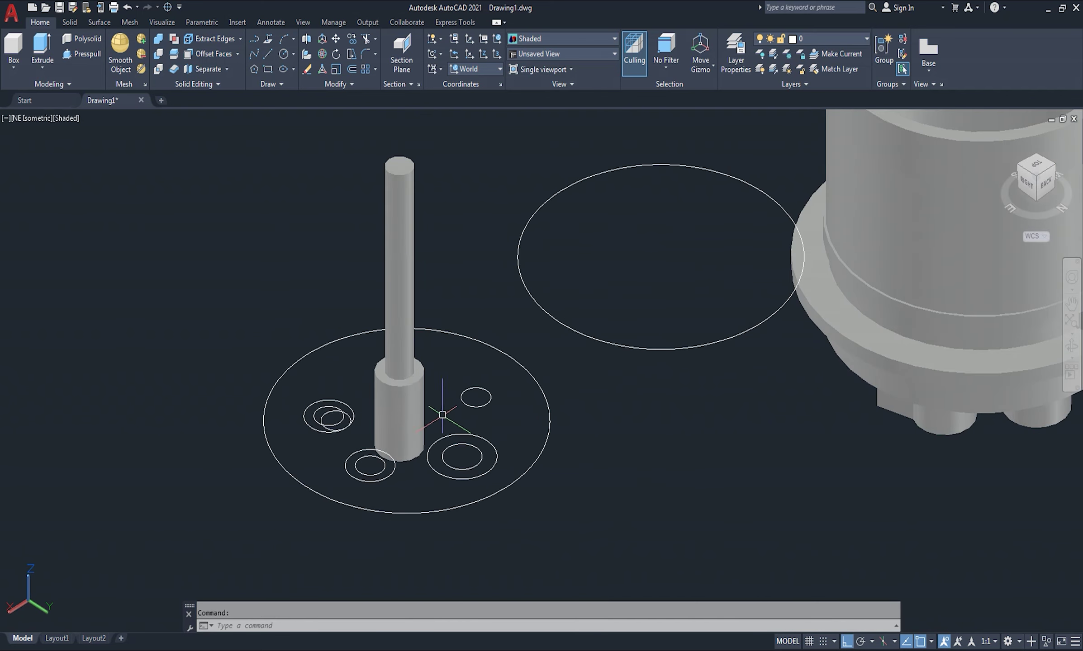
pyautogui.click(68, 118)
pyautogui.click(90, 151)
pyautogui.scroll(4, 369, 428)
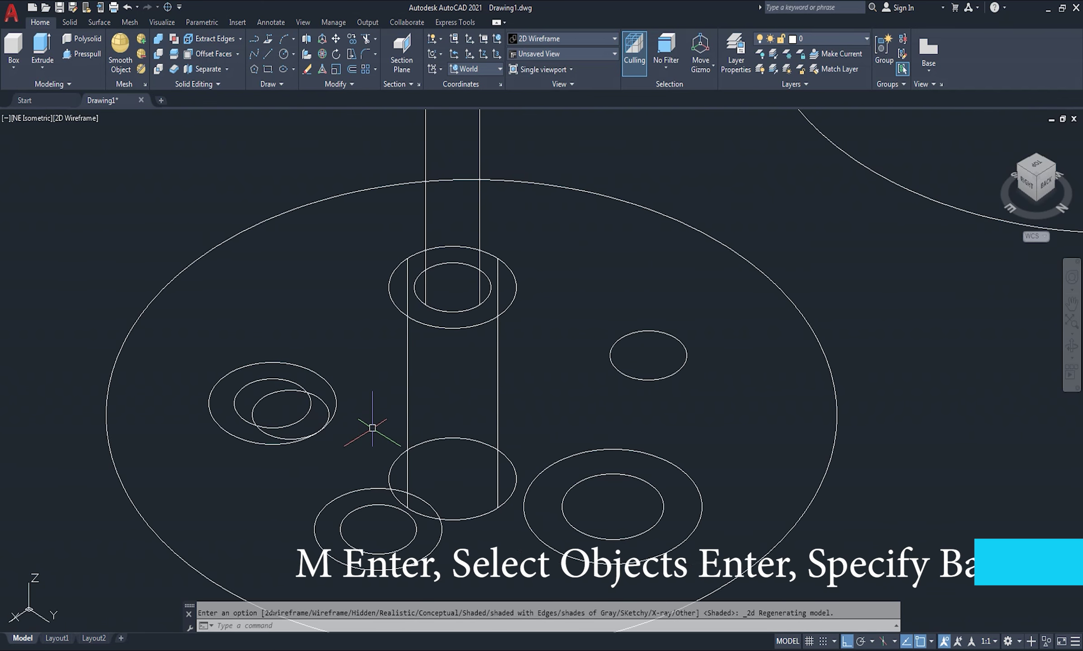
pyautogui.write('m')
pyautogui.press('Return')
pyautogui.click(327, 423)
pyautogui.press('Return')
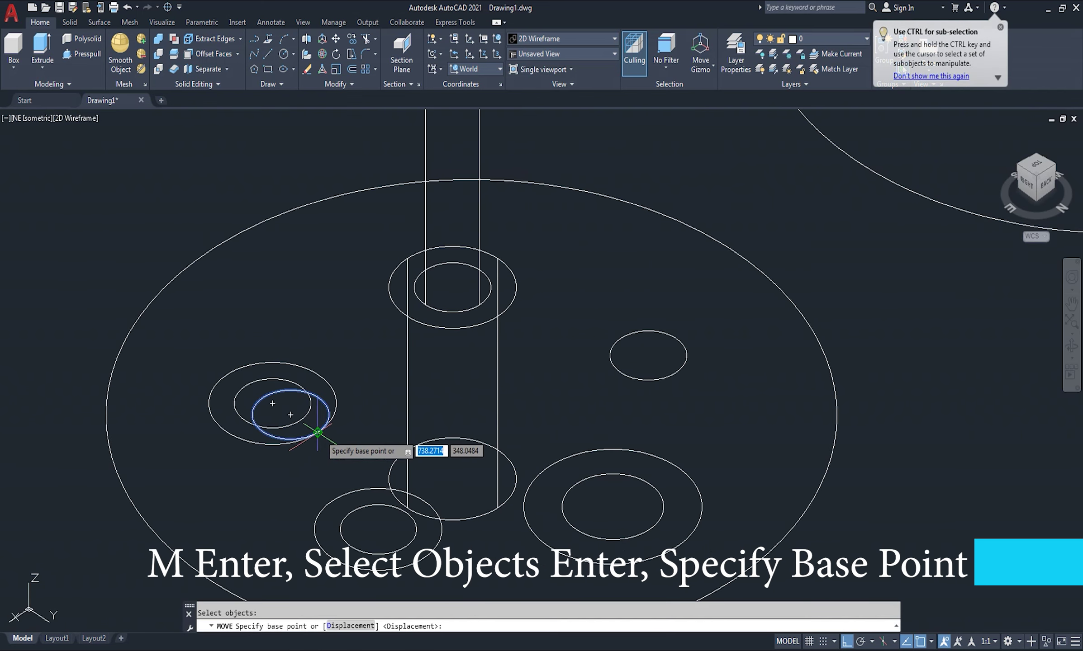
pyautogui.click(319, 432)
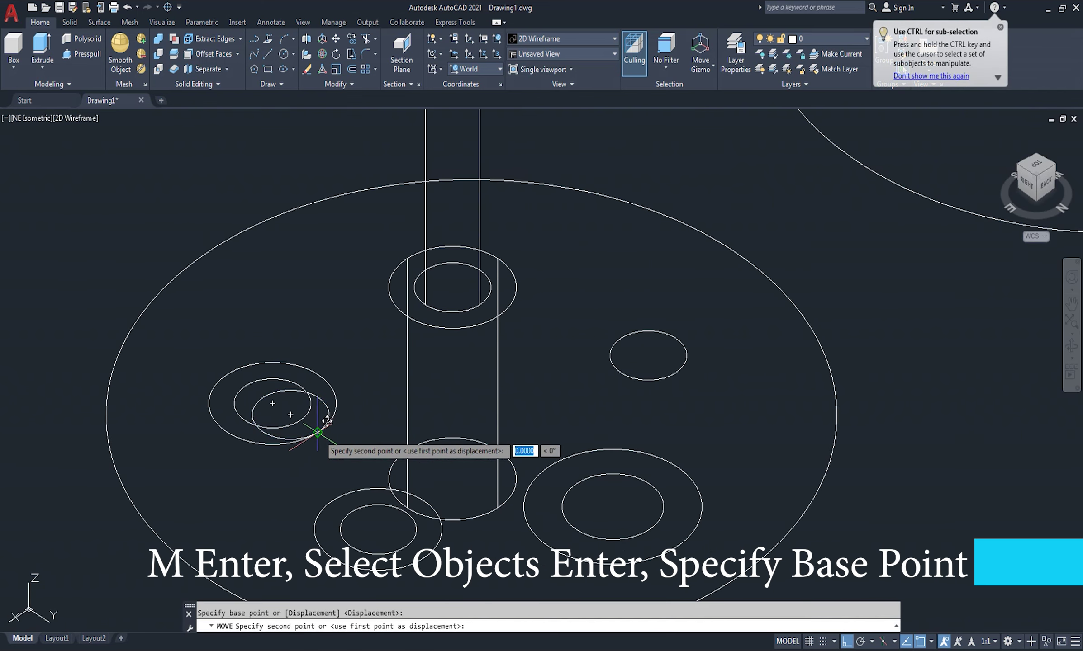
pyautogui.click(497, 507)
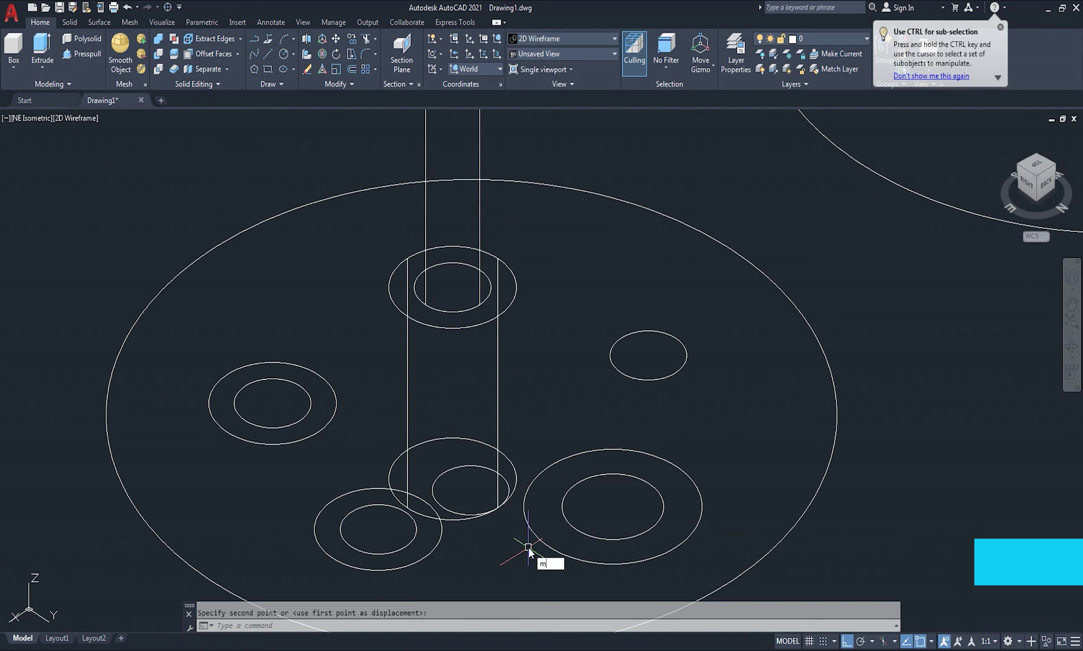
# Move the same circle a further 1.5 units
pyautogui.write('m')
pyautogui.press('Return')
pyautogui.click(463, 515)
pyautogui.press('Return')
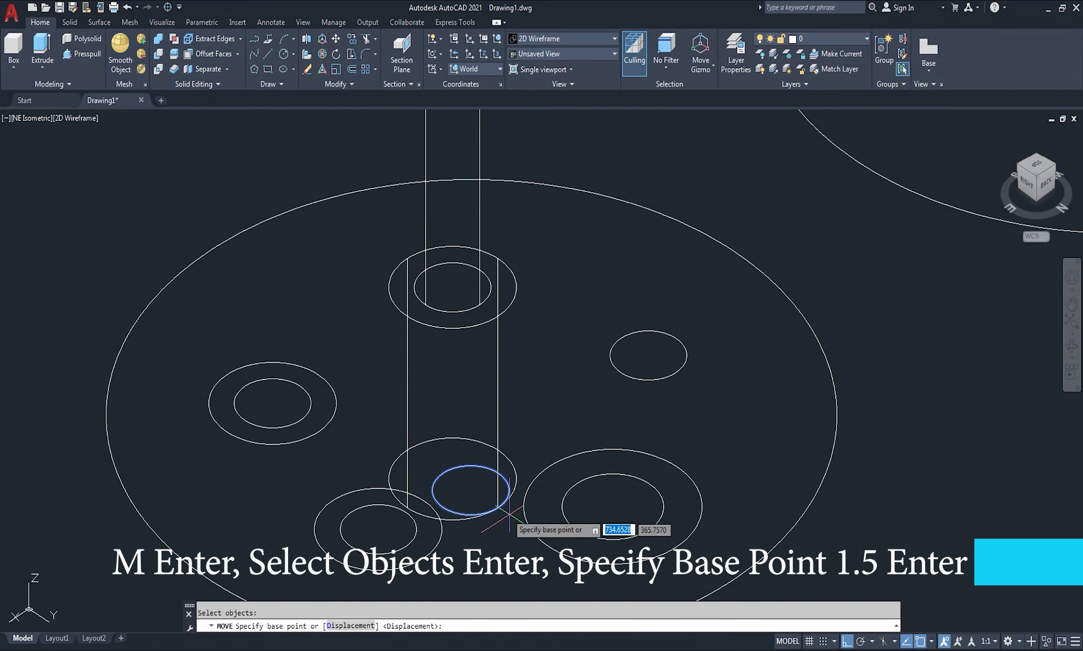
pyautogui.click(497, 508)
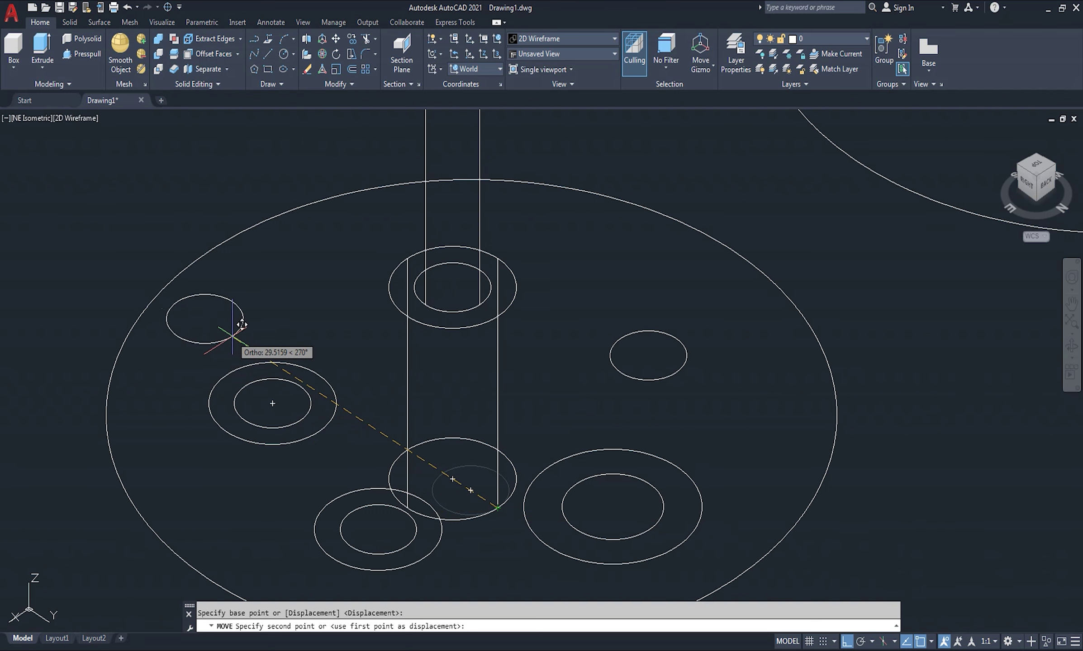
pyautogui.write('1.5')
pyautogui.press('Return')
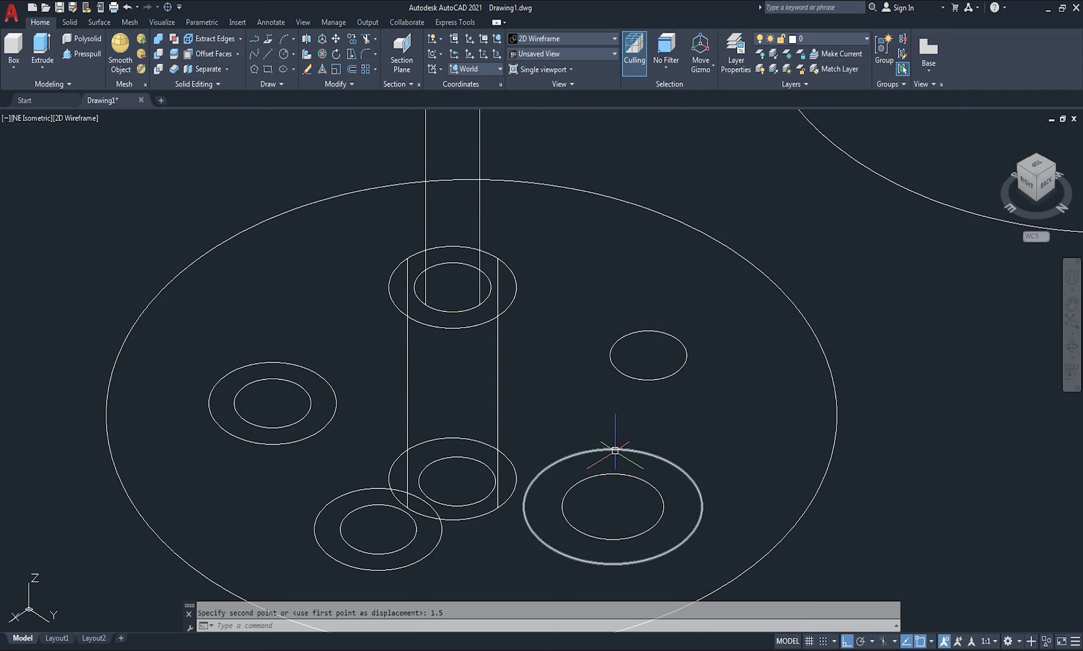
# Extrude the selected circles 11 units into cylinders
pyautogui.write('ext')
pyautogui.press('Return')
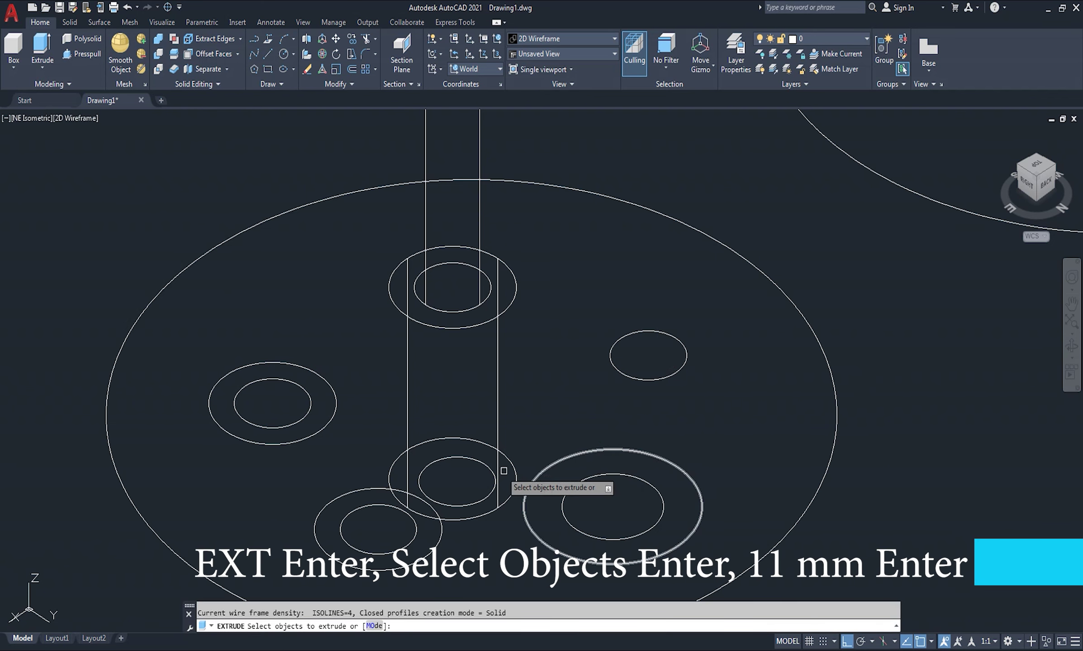
pyautogui.press('Return')
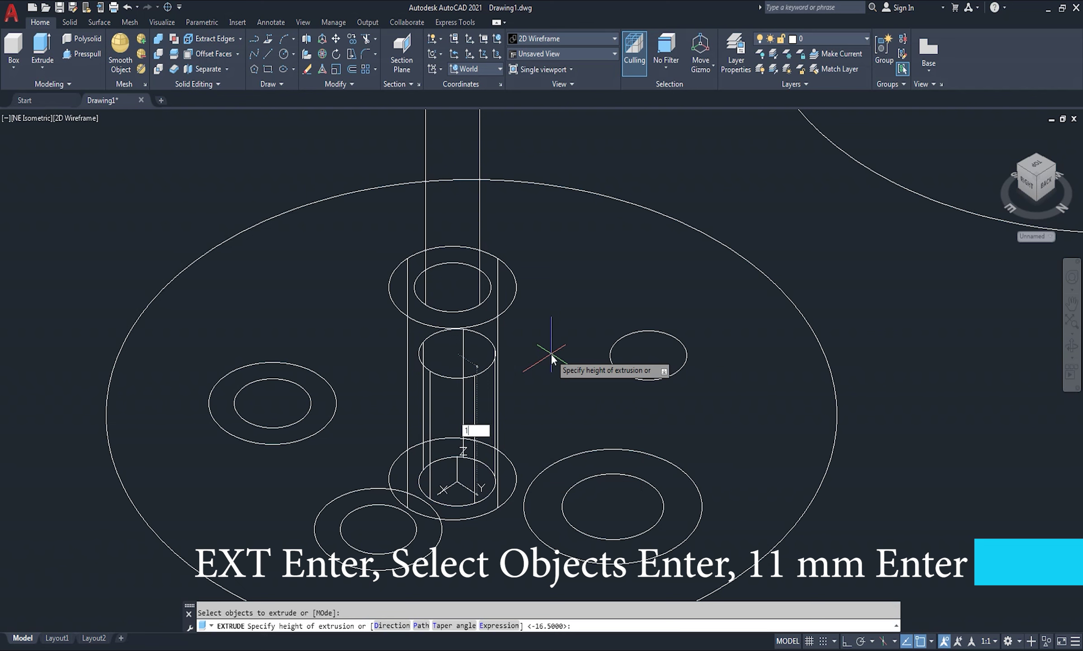
pyautogui.write('1')
pyautogui.press('Return')
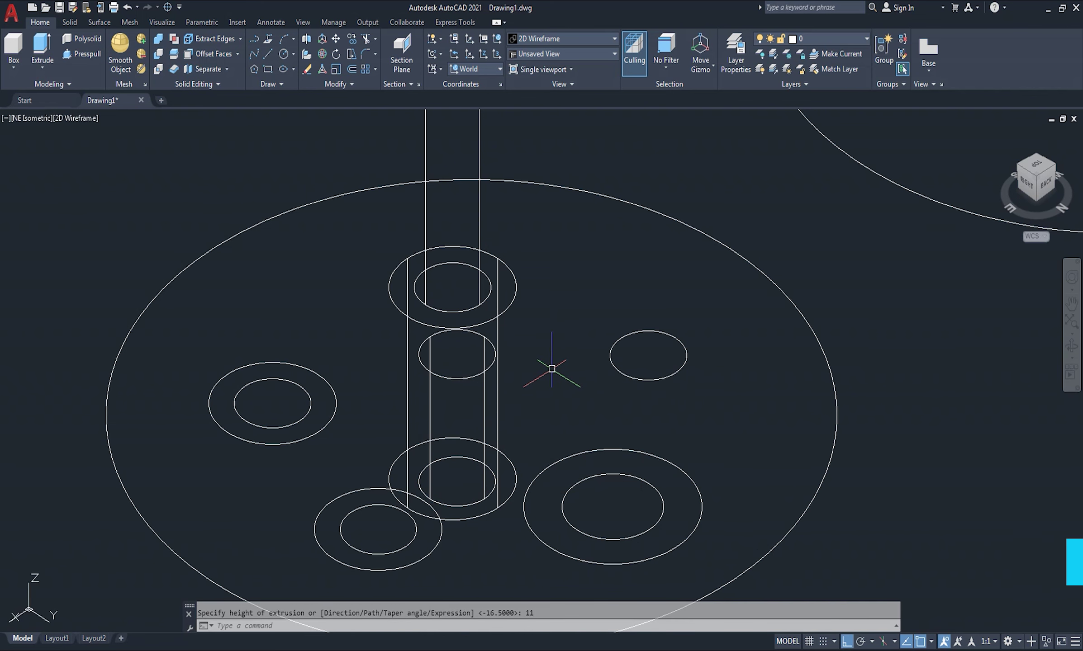
# Subtract the inner cylinder from the outer one to form a hollow sleeve
pyautogui.write('su')
pyautogui.press('Return')
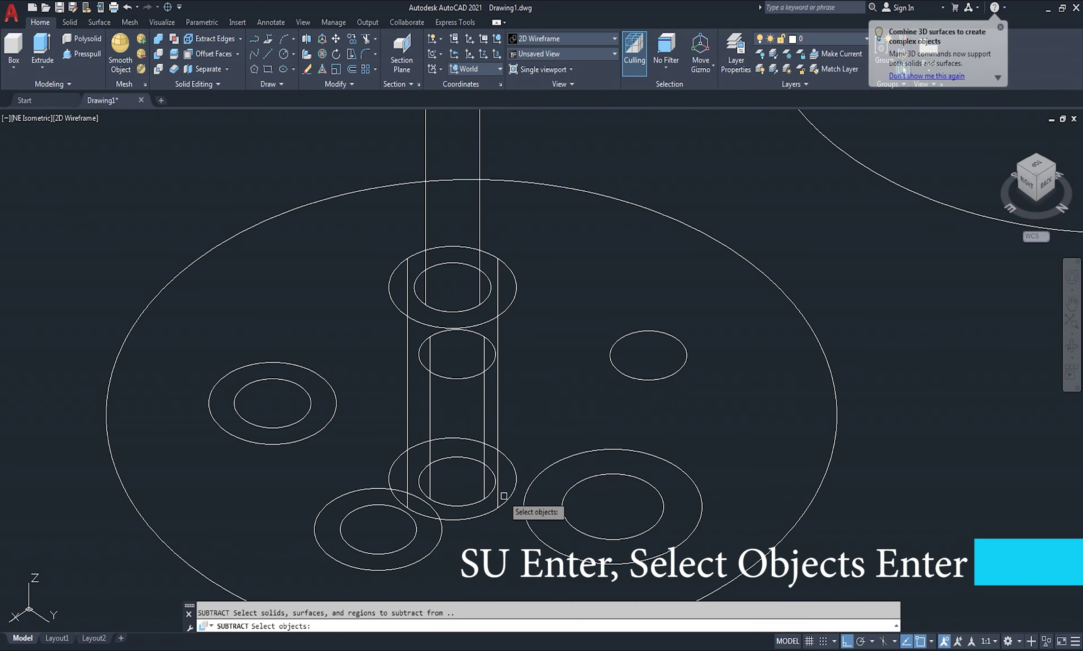
pyautogui.click(493, 503)
pyautogui.press('Return')
pyautogui.click(482, 504)
pyautogui.press('Return')
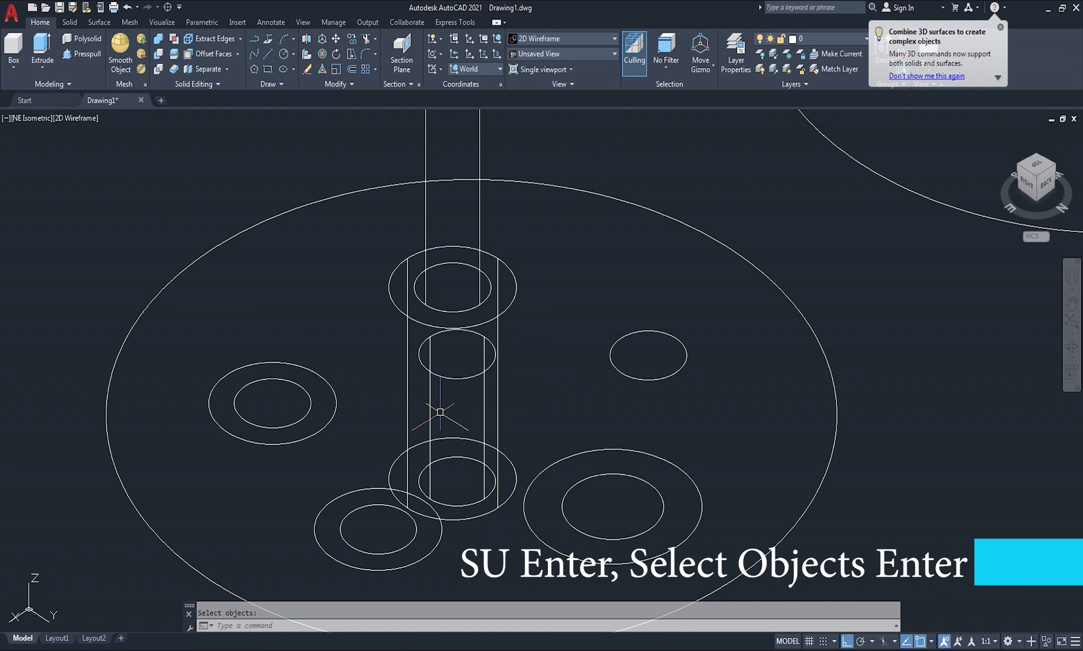
# Display the model in the Shaded visual style and orbit it to a new angle
pyautogui.click(95, 119)
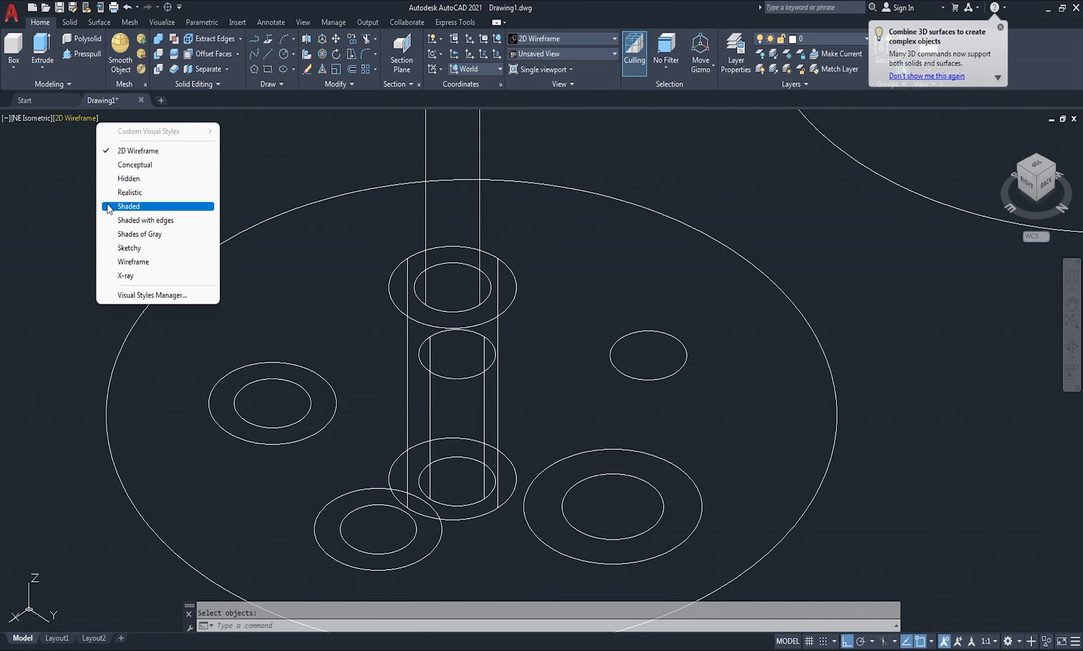
pyautogui.click(122, 207)
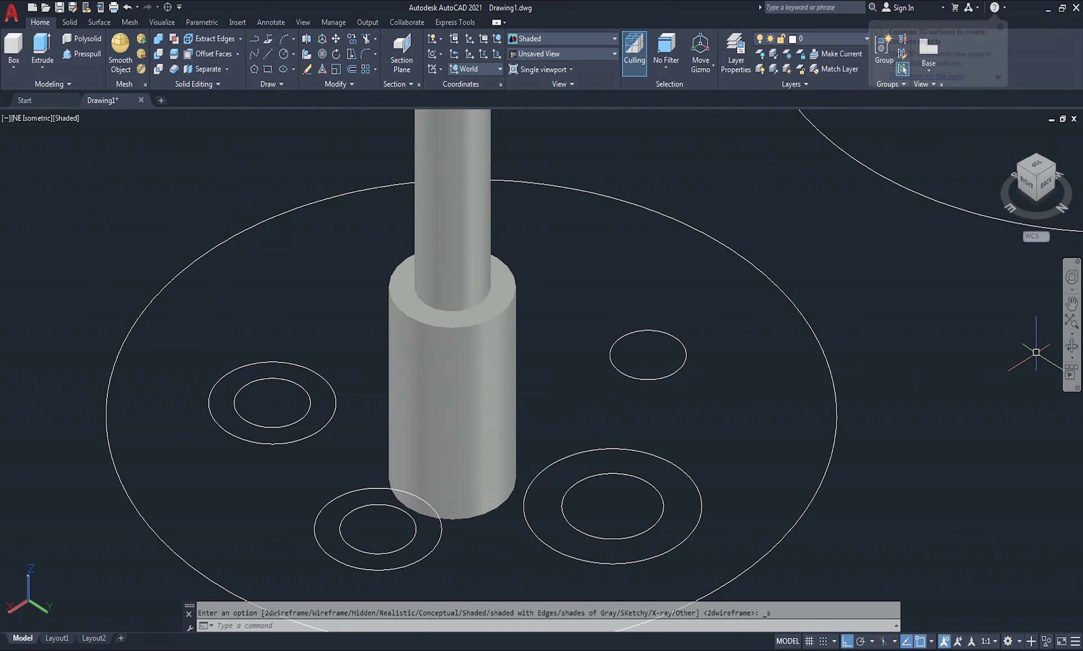
pyautogui.click(1073, 347)
pyautogui.moveTo(590, 351)
pyautogui.mouseDown()
pyautogui.moveTo(652, 212)
pyautogui.moveTo(515, 442)
pyautogui.moveTo(551, 317)
pyautogui.moveTo(565, 389)
pyautogui.moveTo(487, 459)
pyautogui.moveTo(490, 399)
pyautogui.moveTo(527, 430)
pyautogui.moveTo(636, 472)
pyautogui.moveTo(718, 452)
pyautogui.moveTo(650, 527)
pyautogui.moveTo(466, 428)
pyautogui.moveTo(518, 384)
pyautogui.moveTo(518, 414)
pyautogui.moveTo(513, 358)
pyautogui.moveTo(511, 440)
pyautogui.mouseUp()
# Exit 3D Orbit and return the display to 2D Wireframe
pyautogui.scroll(-3, 511, 398)
pyautogui.scroll(1, 510, 435)
pyautogui.scroll(1, 509, 423)
pyautogui.scroll(3, 488, 427)
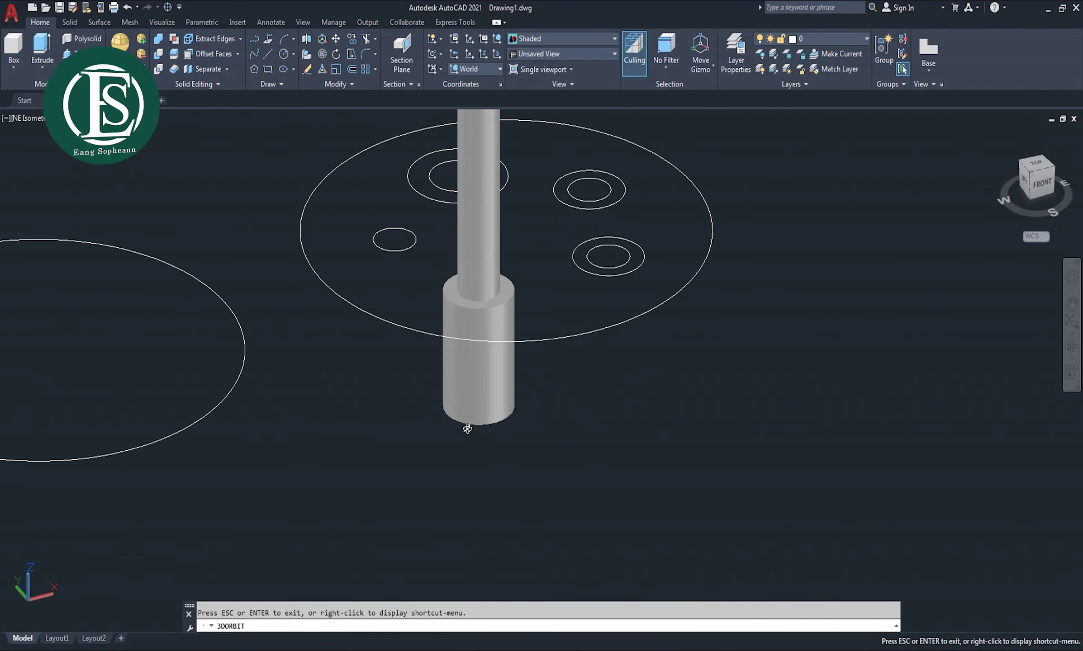
pyautogui.scroll(1, 481, 421)
pyautogui.rightClick(257, 326)
pyautogui.click(281, 333)
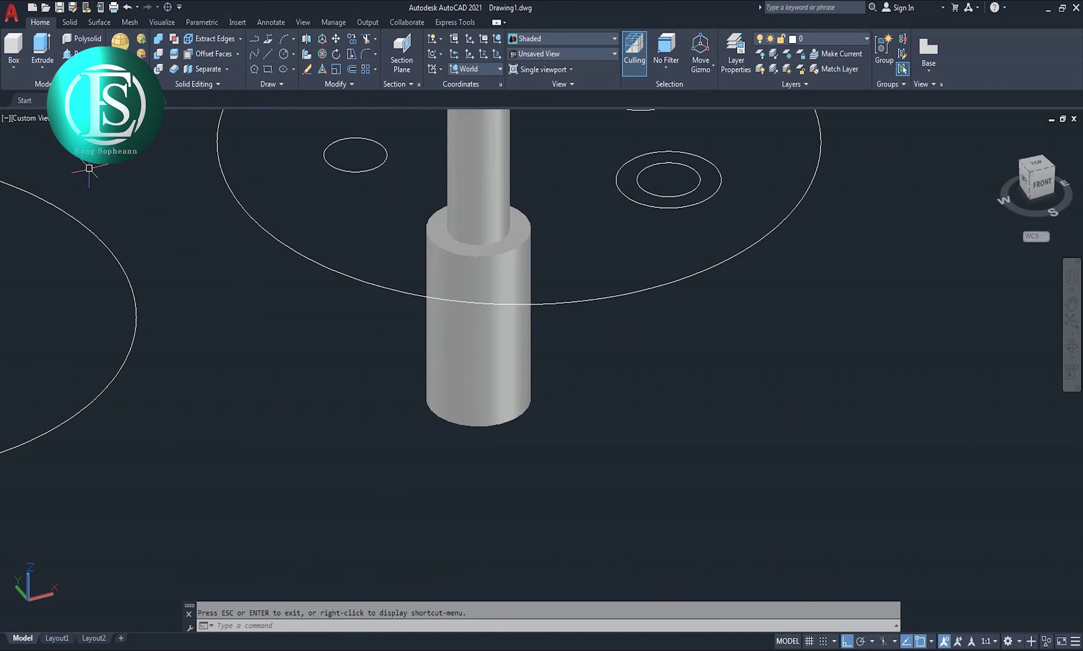
pyautogui.click(72, 118)
pyautogui.click(108, 138)
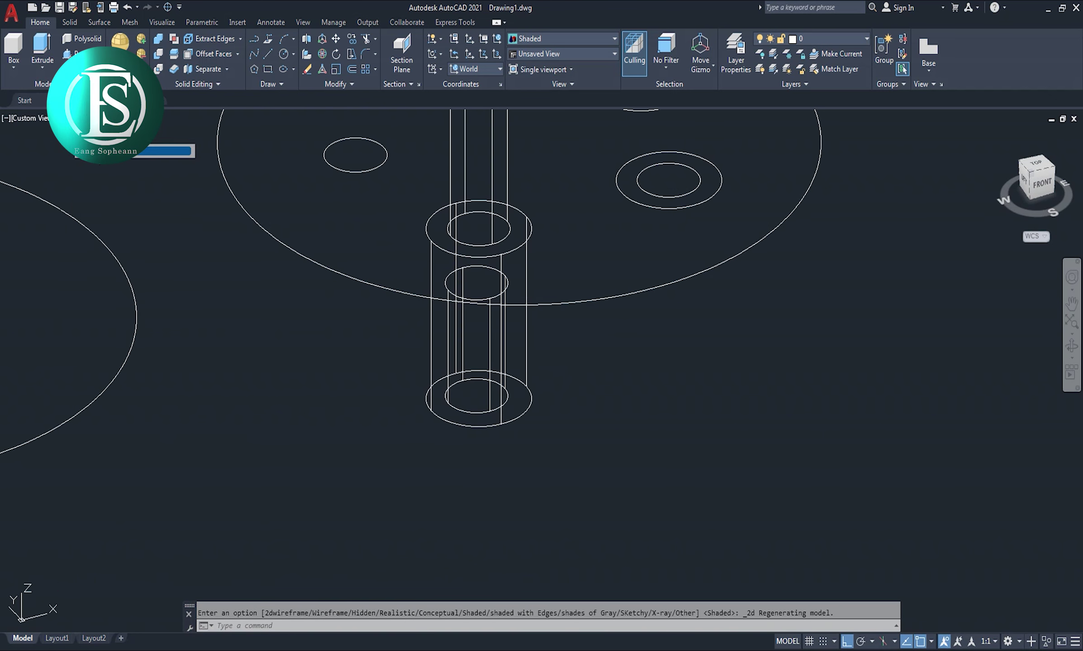
pyautogui.scroll(4, 493, 411)
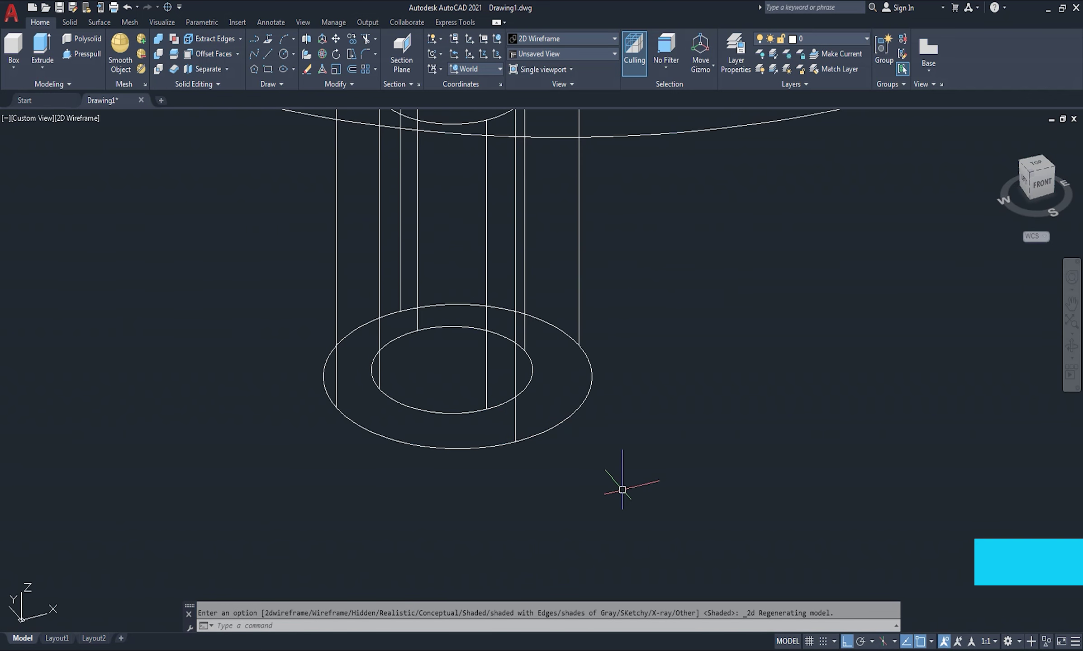
# Draw a 9-unit diagonal polyline from the sleeve's inner edge
pyautogui.write('pl')
pyautogui.press('Return')
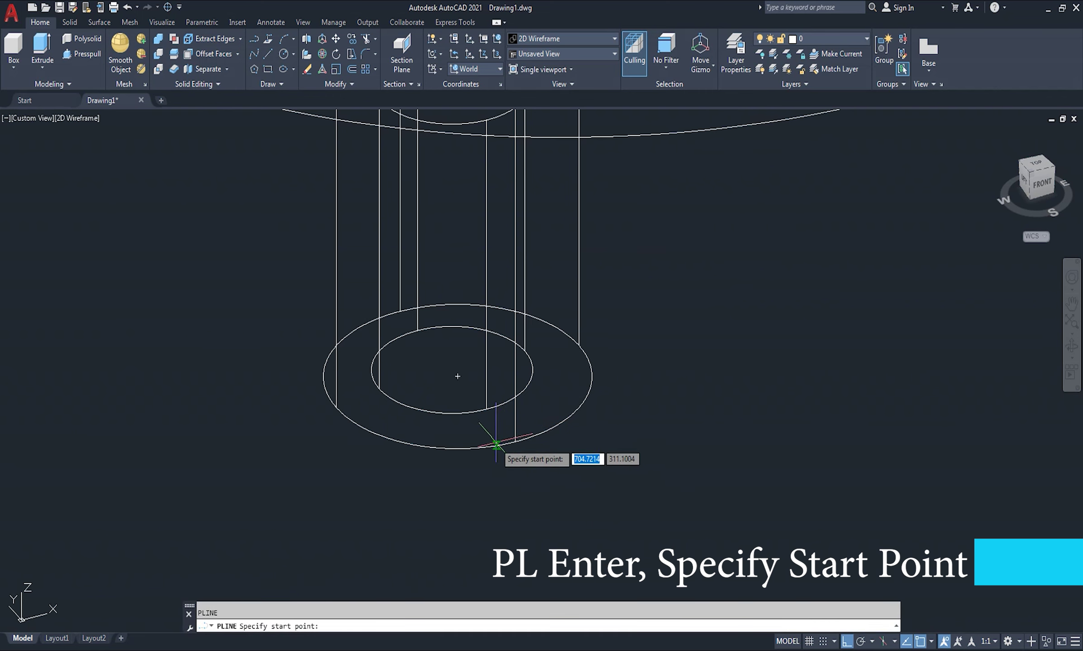
pyautogui.click(486, 409)
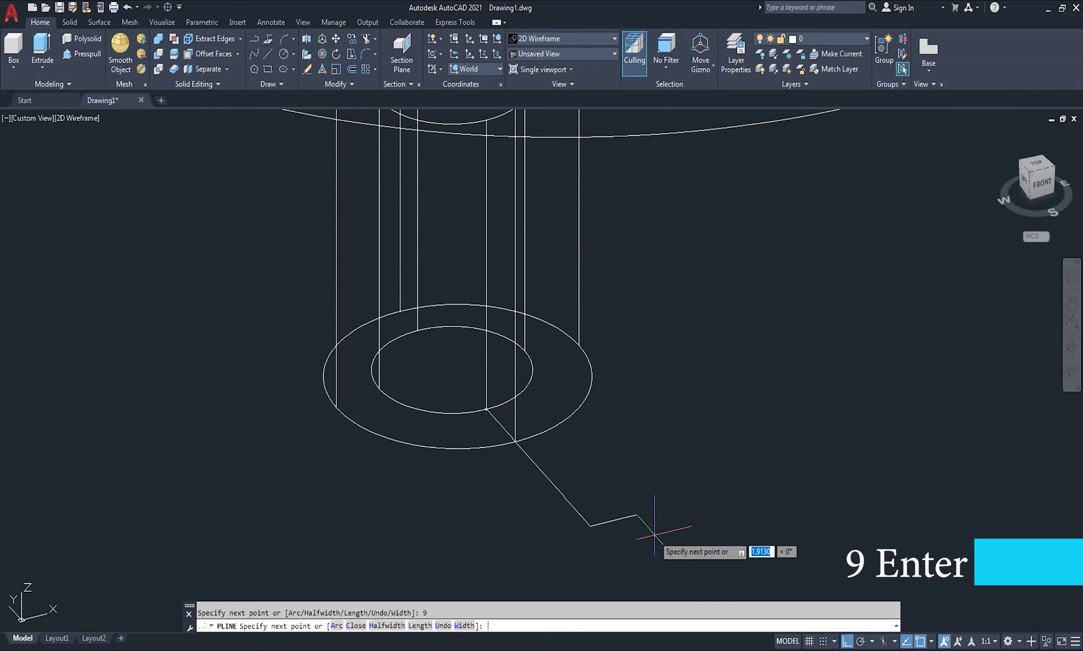
pyautogui.press('Return')
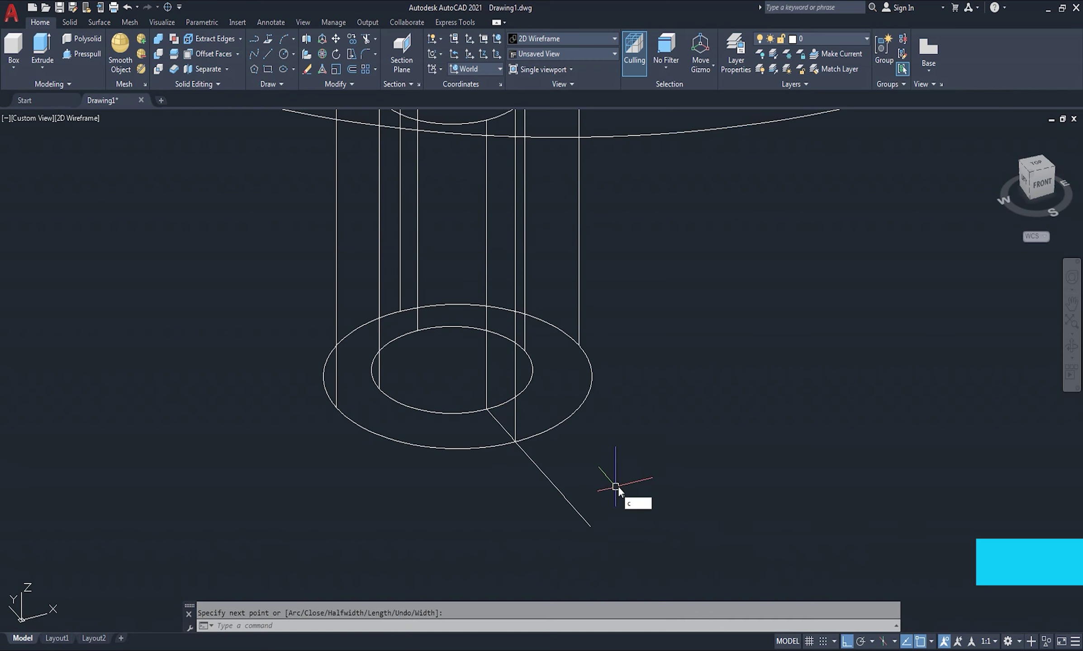
# Draw a 4-diameter circle centred on the polyline's end
pyautogui.write('c')
pyautogui.press('Return')
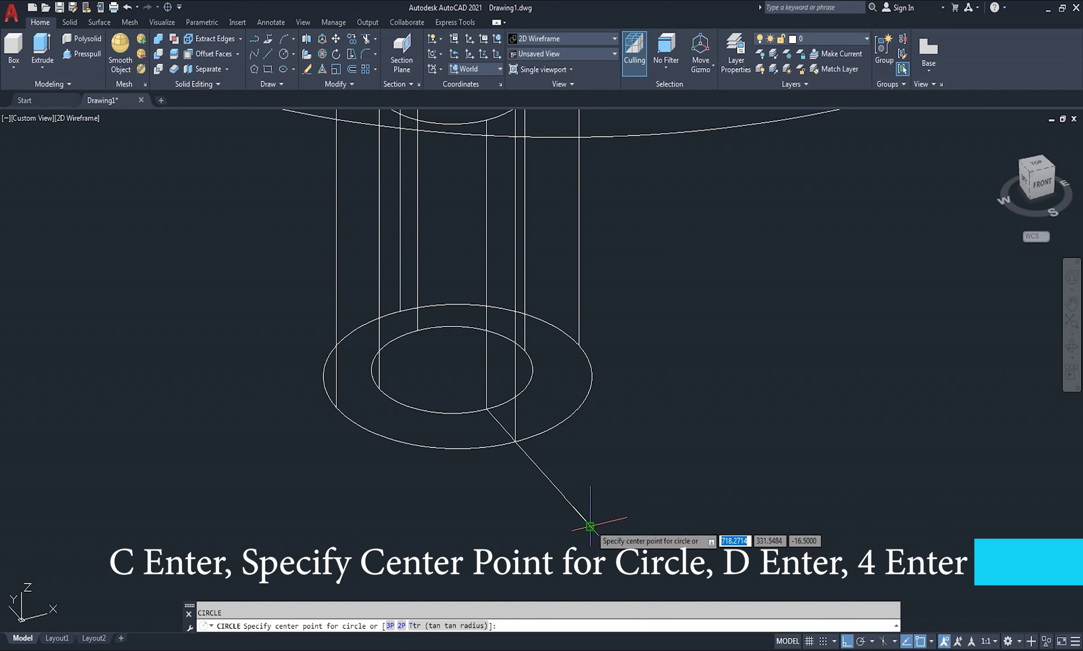
pyautogui.click(590, 526)
pyautogui.press('Return')
pyautogui.write('4')
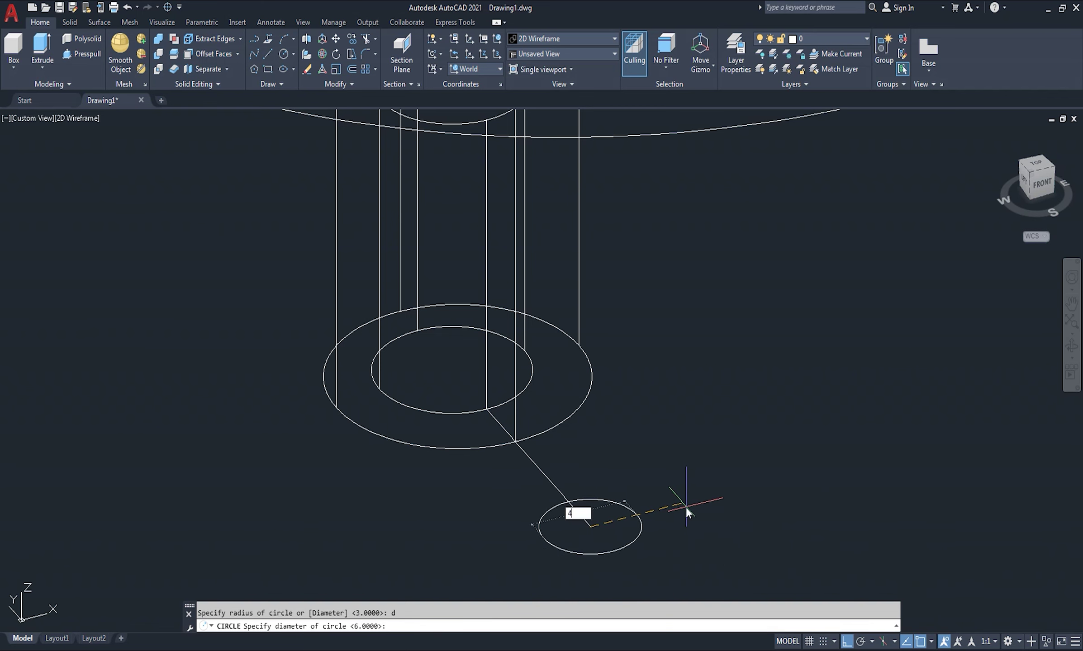
pyautogui.press('Return')
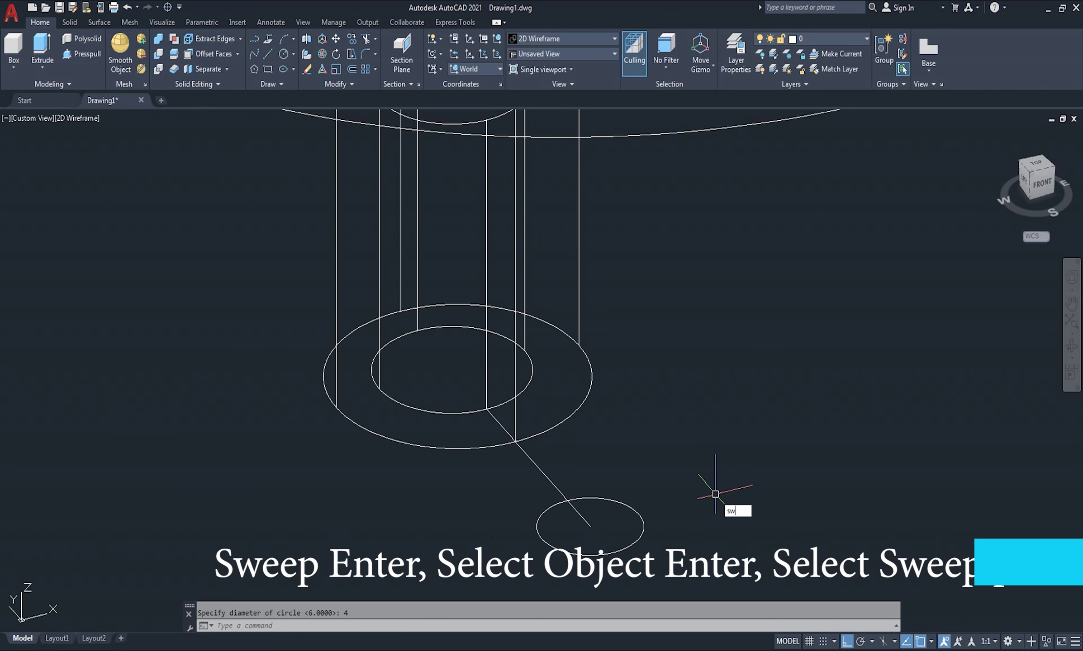
# Sweep the 4-diameter circle along the diagonal line into a tube
pyautogui.write('w')
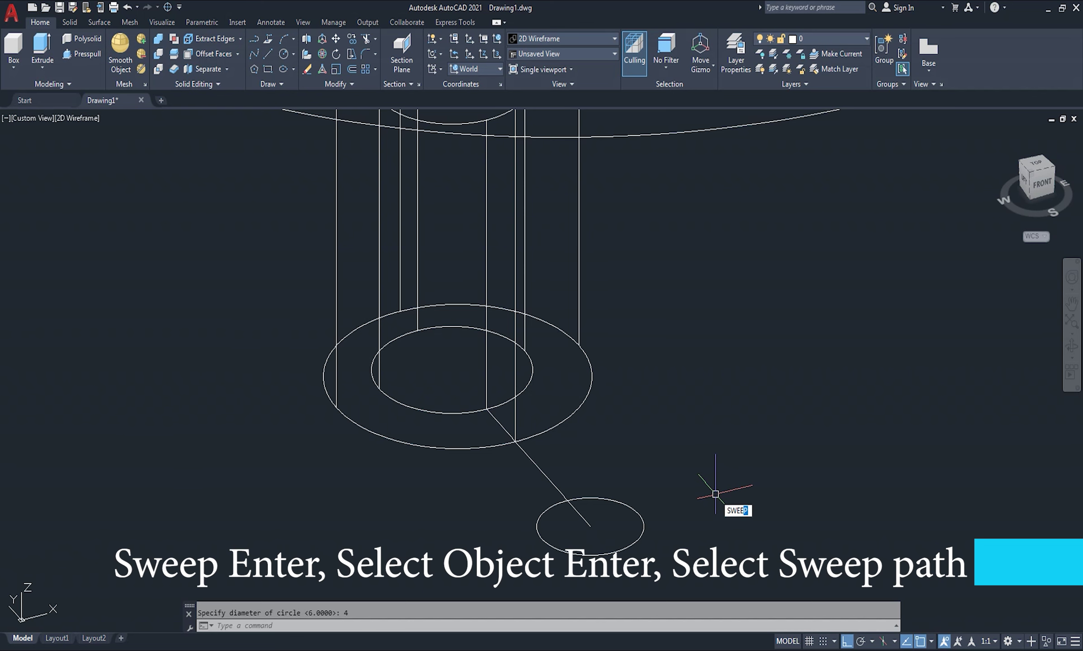
pyautogui.press('Return')
pyautogui.press('Return')
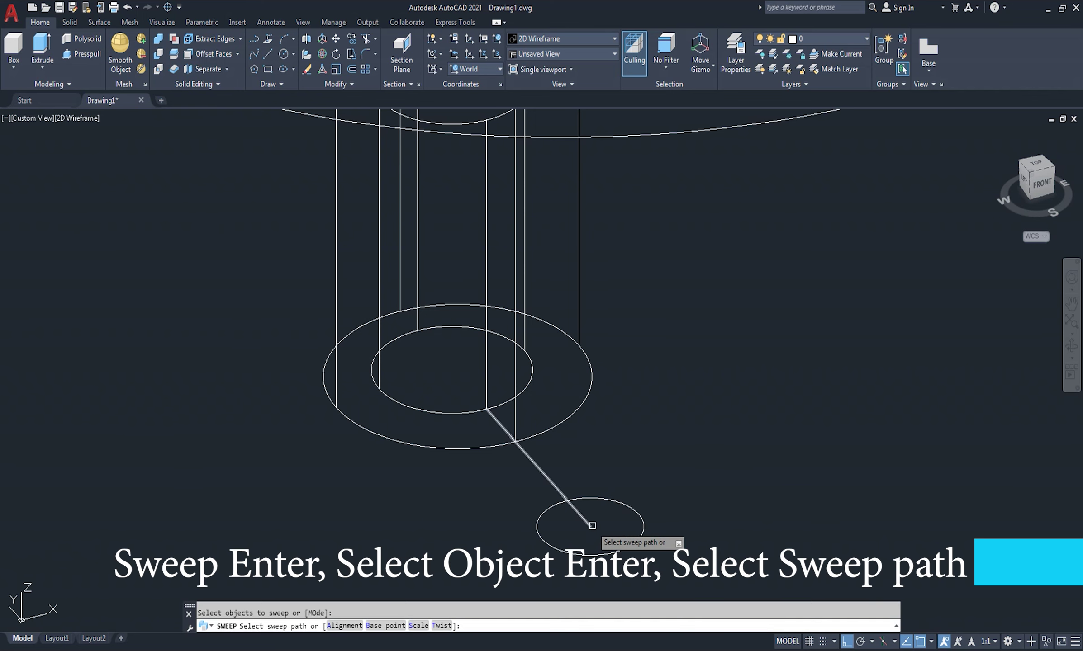
pyautogui.click(593, 526)
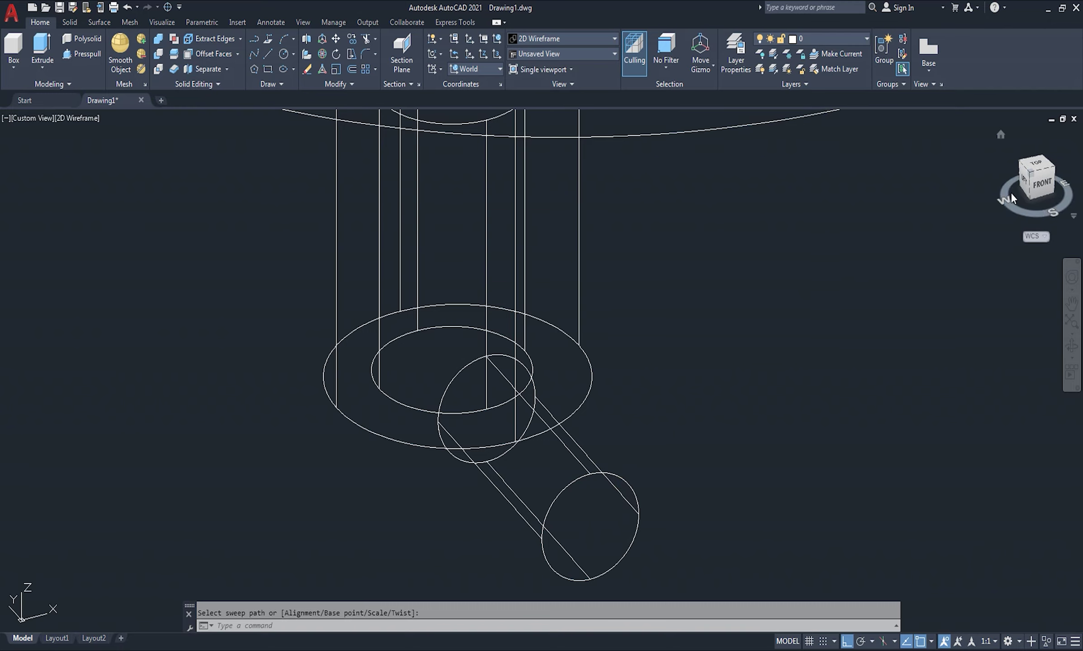
# Switch to SW Isometric view and set the UCS to Front
pyautogui.click(1030, 174)
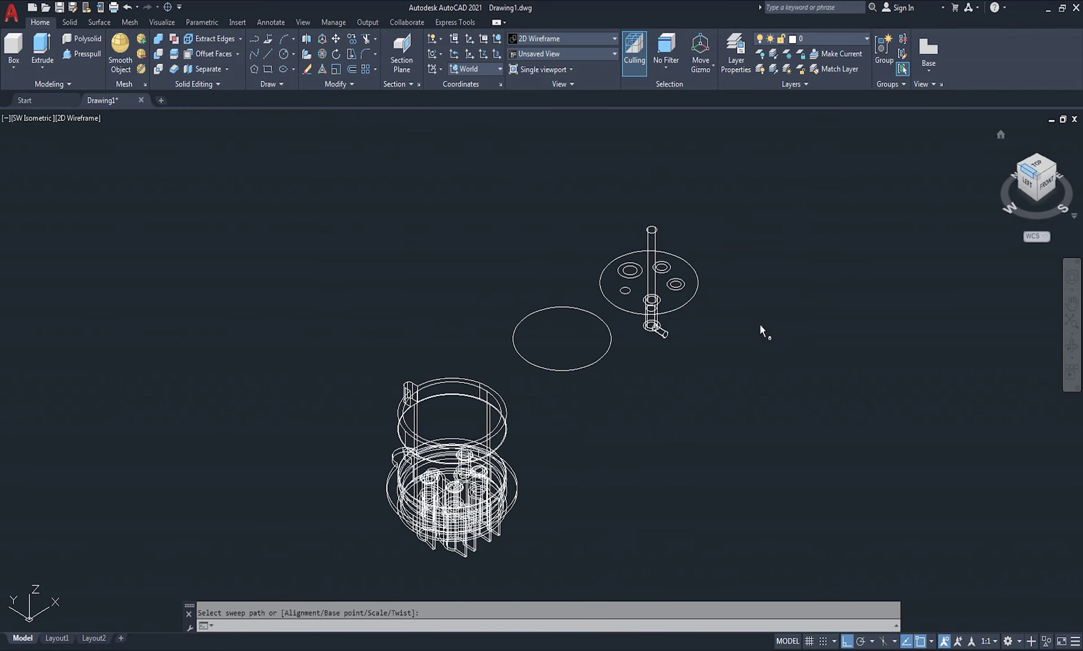
pyautogui.scroll(4, 695, 316)
pyautogui.moveTo(695, 317); pyautogui.dragTo(575, 307, button='middle')
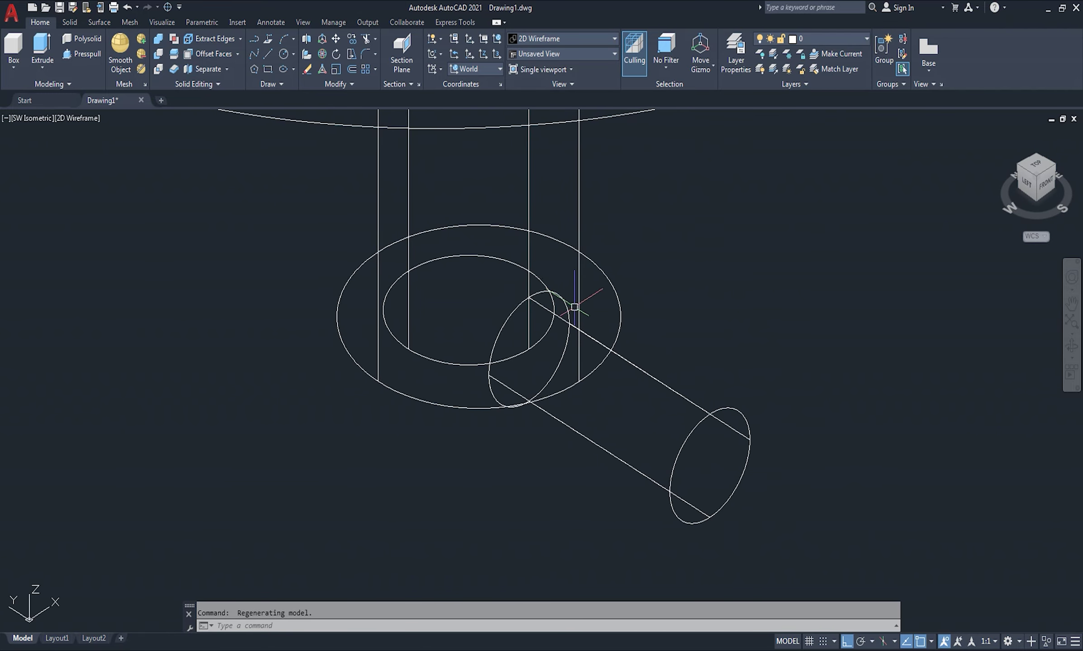
pyautogui.click(481, 66)
pyautogui.click(475, 153)
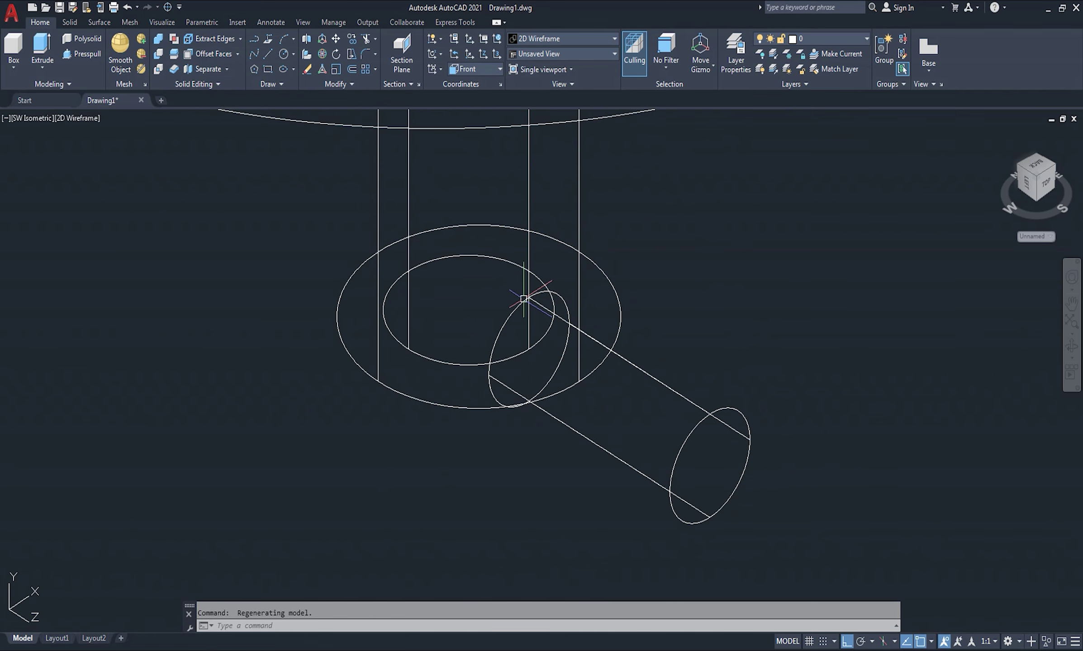
# Draw a radius-2 helix 9 units high starting at the tube's base
pyautogui.write('h')
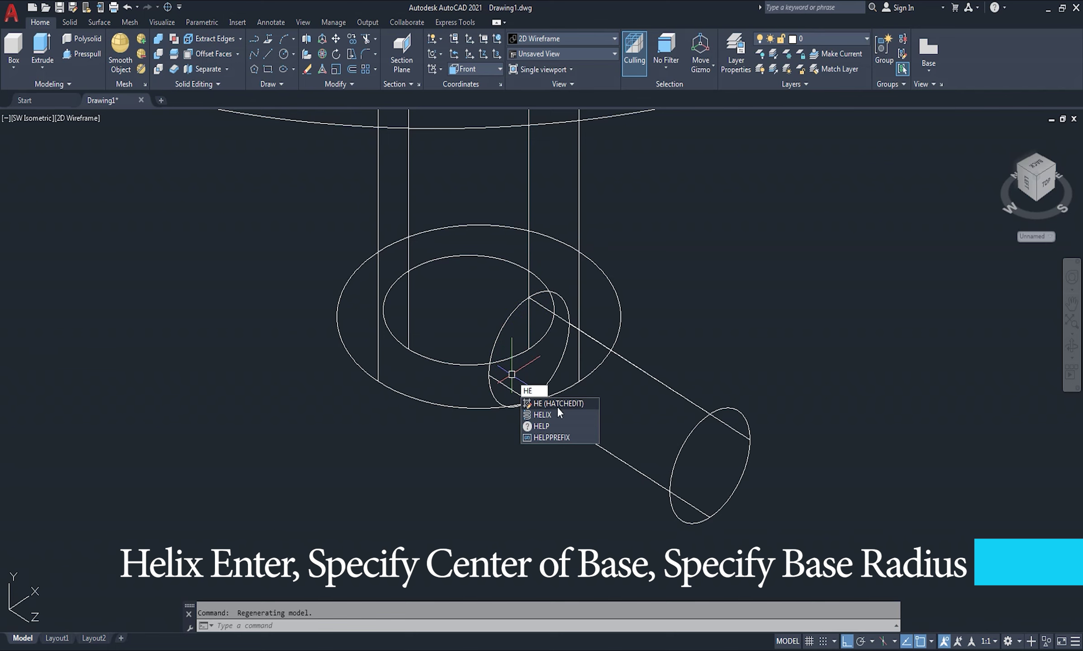
pyautogui.click(560, 413)
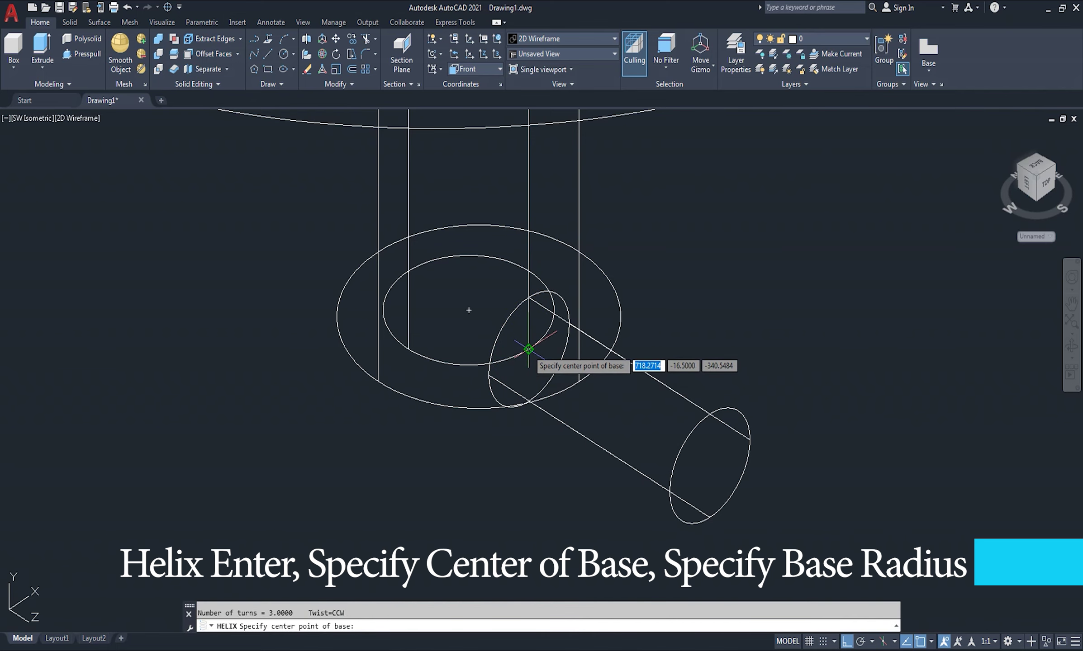
pyautogui.click(528, 349)
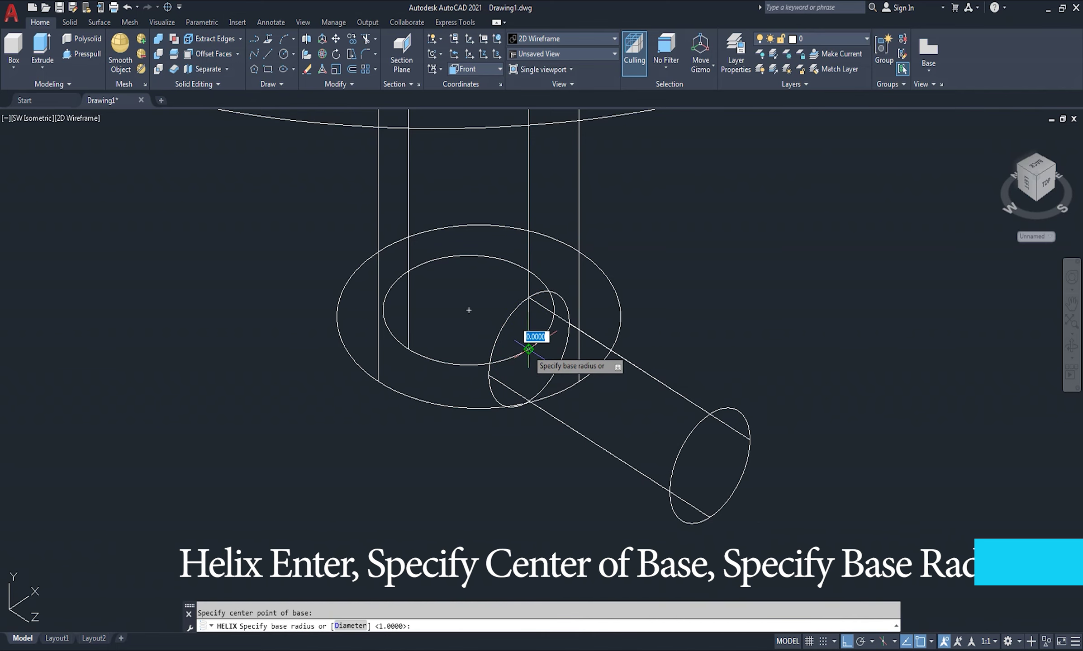
pyautogui.click(495, 367)
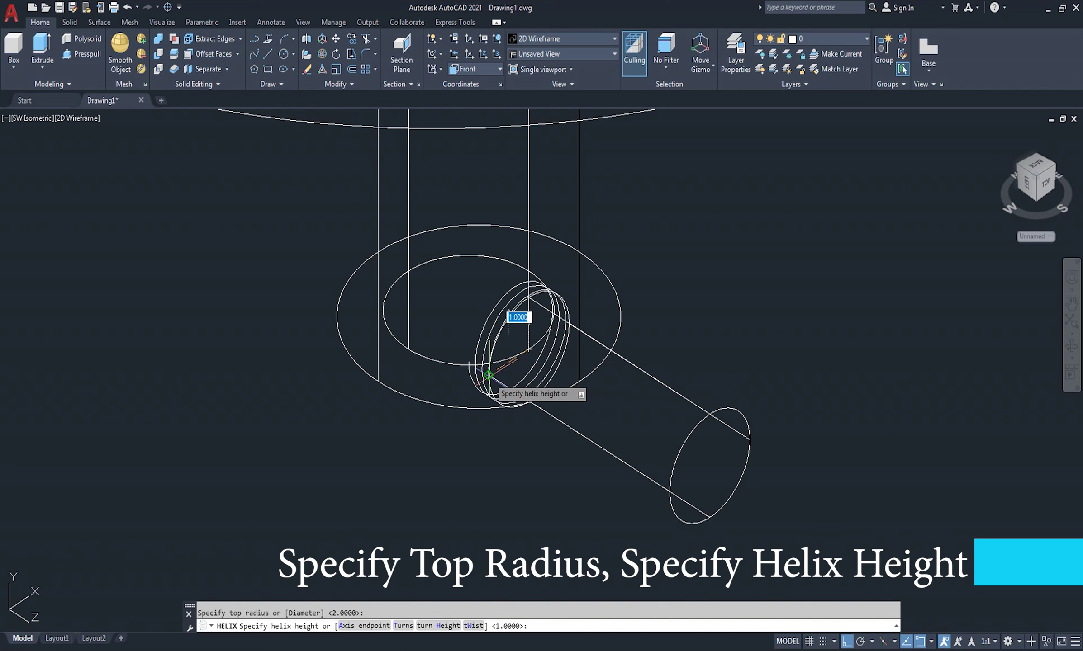
pyautogui.click(716, 443)
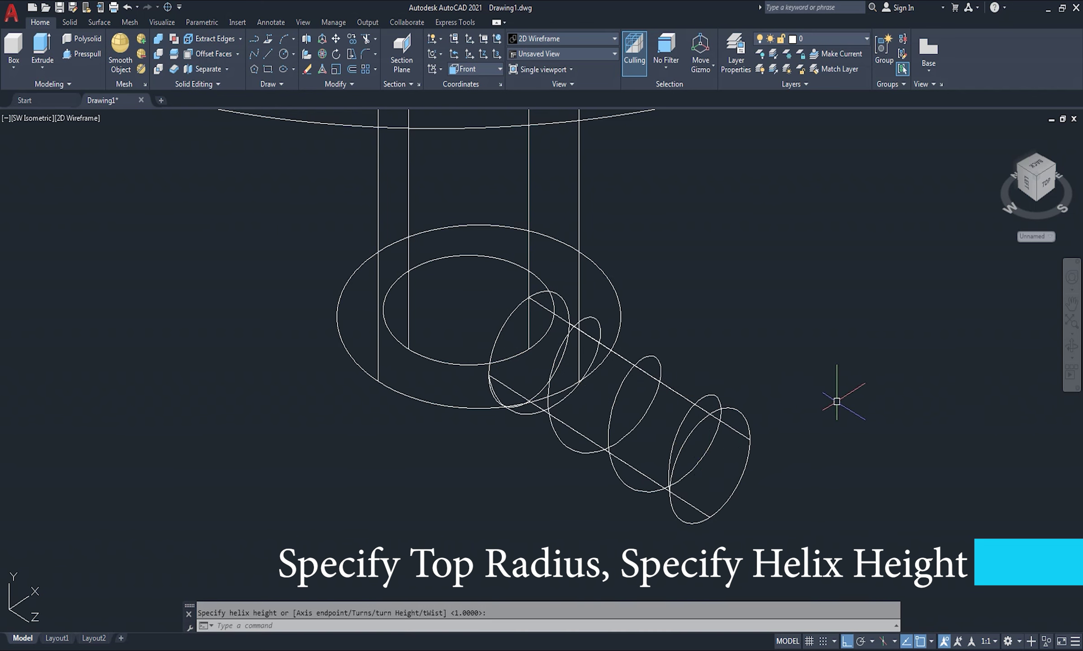
# Set the helix's Turns to 13 in the Properties palette
pyautogui.click(708, 399)
pyautogui.click(709, 399)
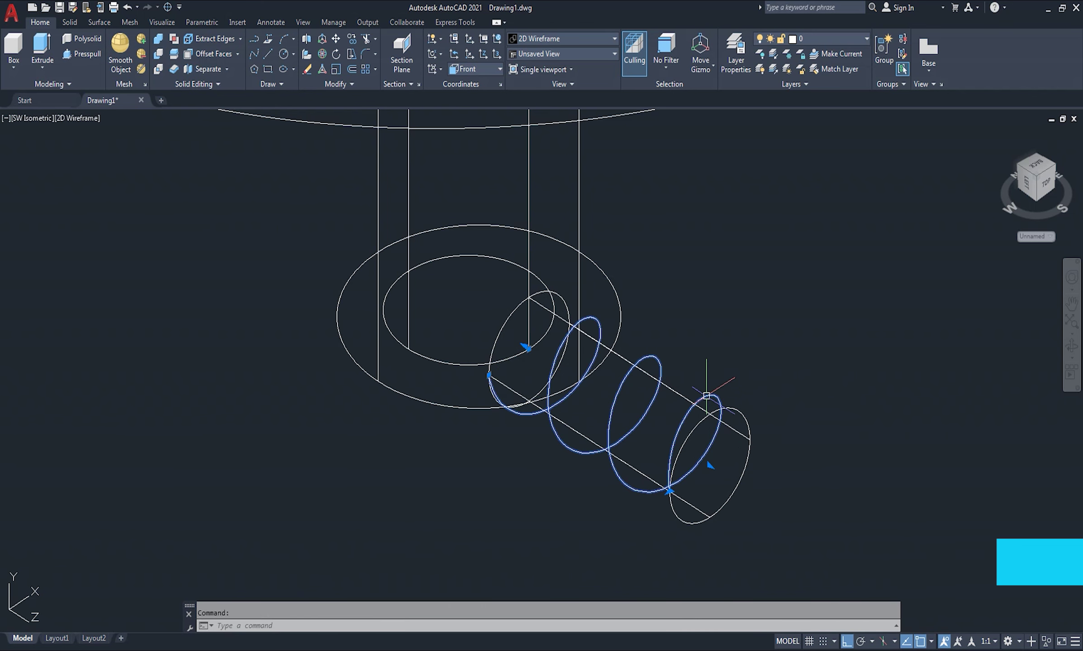
pyautogui.rightClick(708, 400)
pyautogui.click(724, 375)
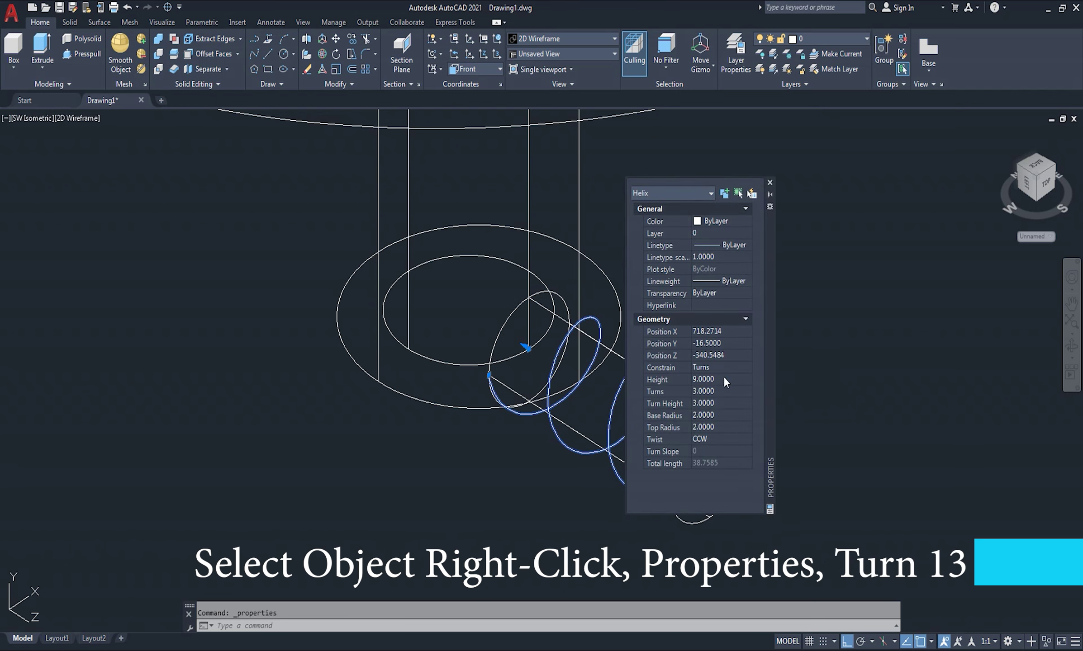
pyautogui.click(716, 389)
pyautogui.press('Tab')
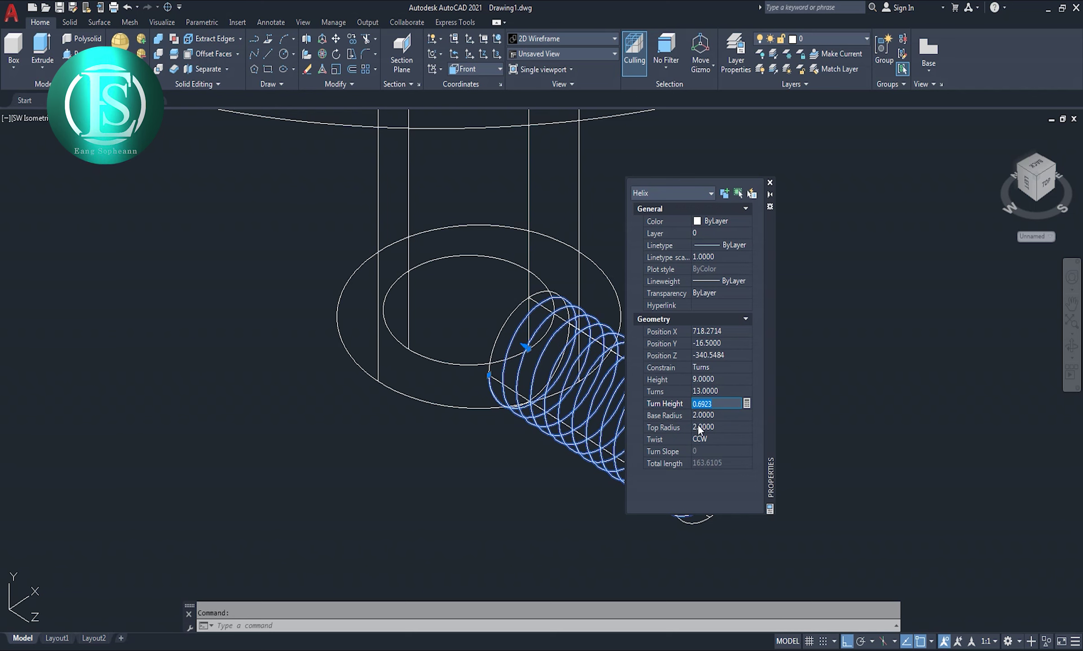
pyautogui.click(770, 183)
pyautogui.press('Escape')
pyautogui.moveTo(764, 445)
pyautogui.mouseDown(button='middle')
pyautogui.moveTo(786, 419)
pyautogui.moveTo(751, 407)
pyautogui.mouseUp(button='middle')
# Draw a 6-diameter circle centred at the tube's far end
pyautogui.write('c')
pyautogui.press('Return')
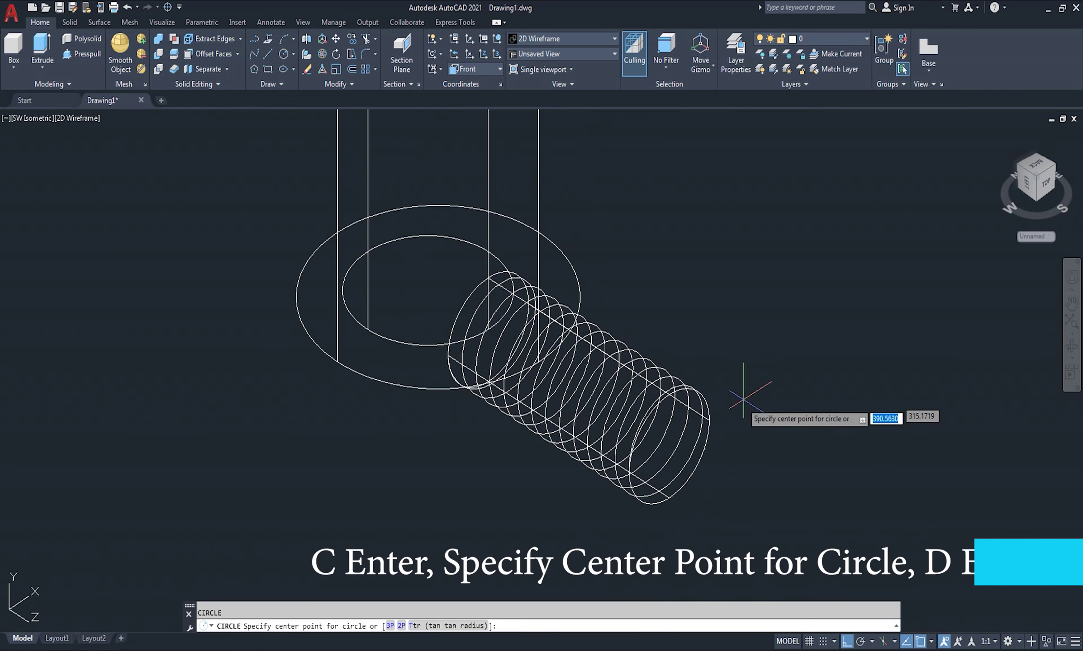
pyautogui.click(669, 446)
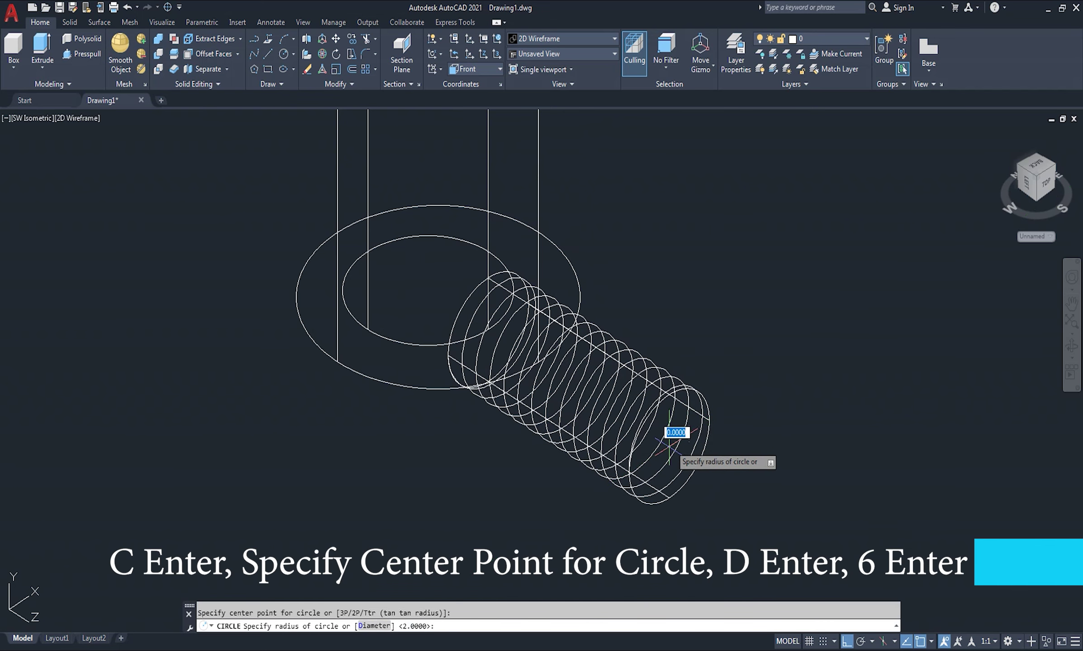
pyautogui.write('d')
pyautogui.press('Return')
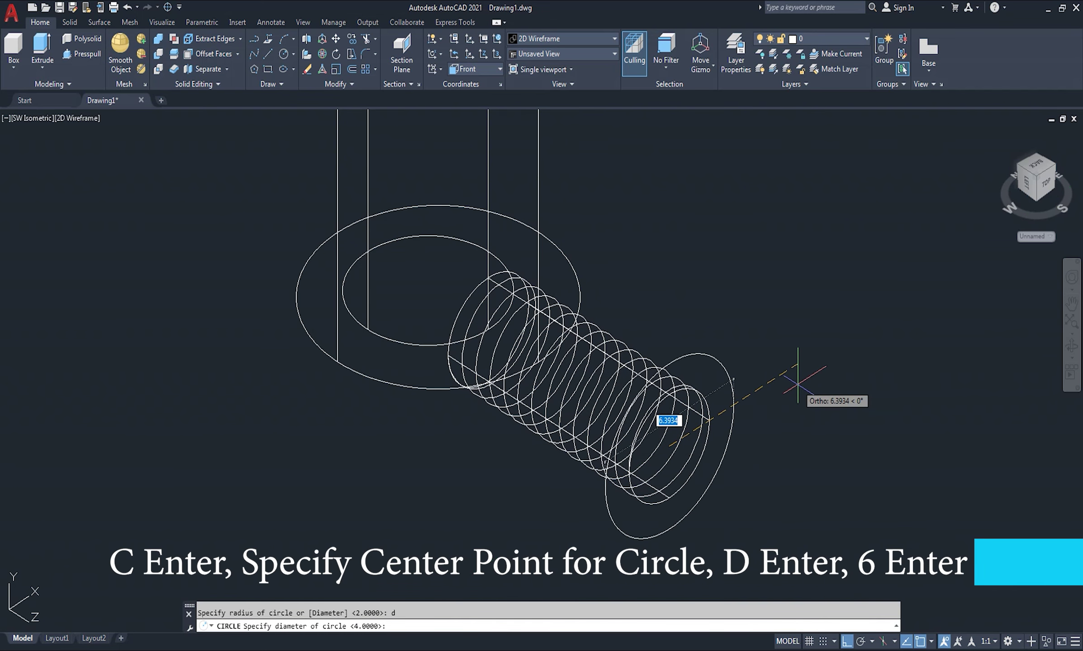
pyautogui.write('6')
pyautogui.press('Return')
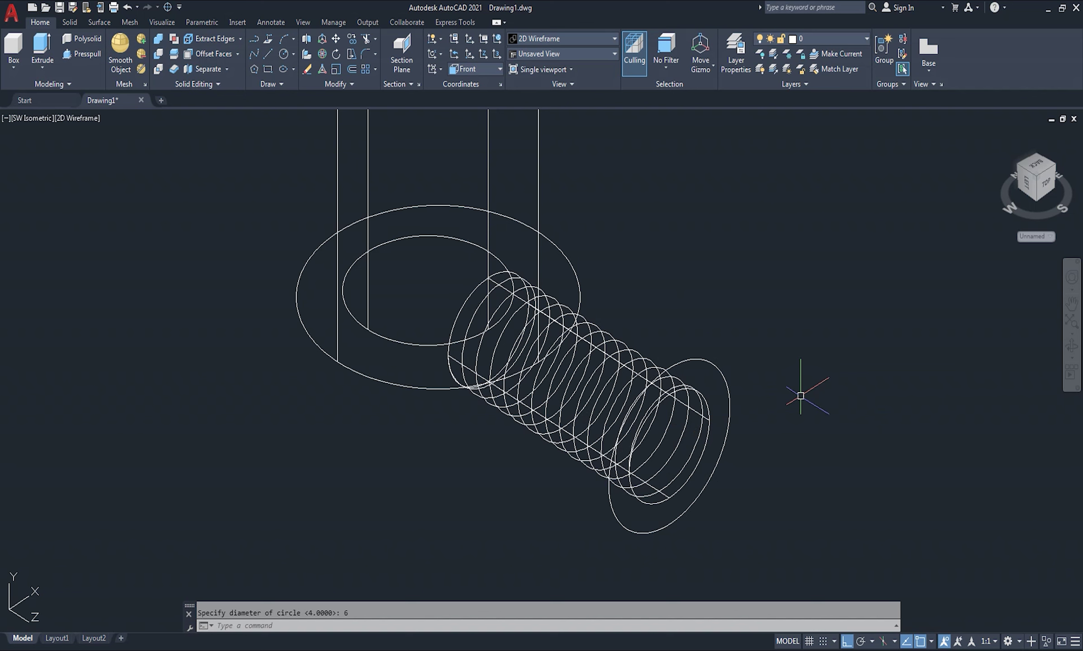
# Extrude the 6-diameter circle 2 units into a disc
pyautogui.write('ext')
pyautogui.press('Return')
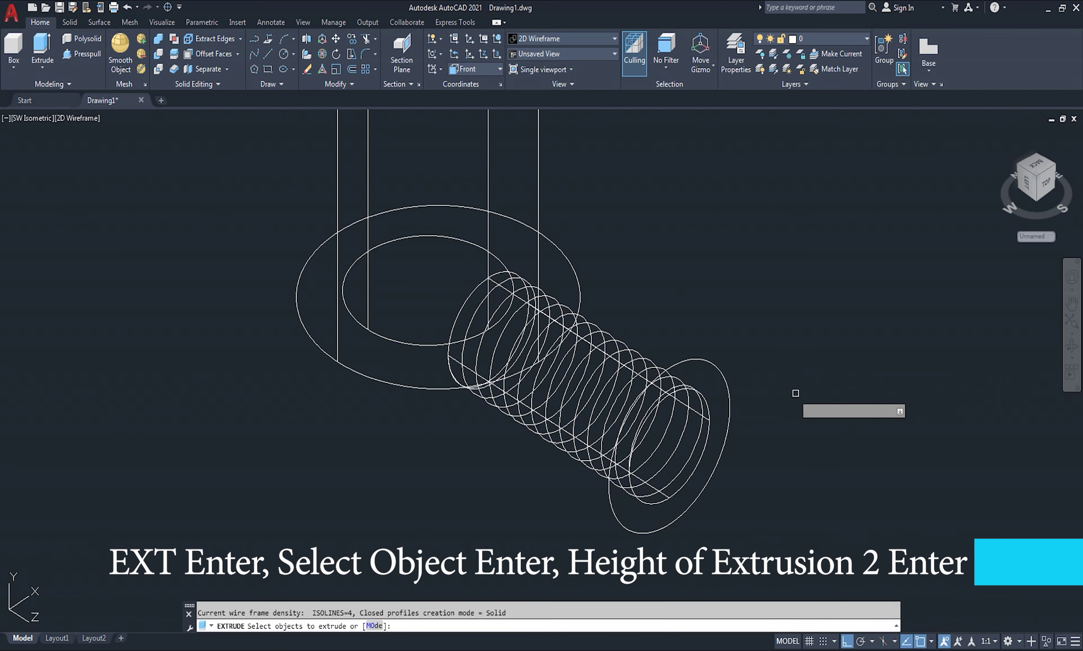
pyautogui.click(730, 403)
pyautogui.press('Return')
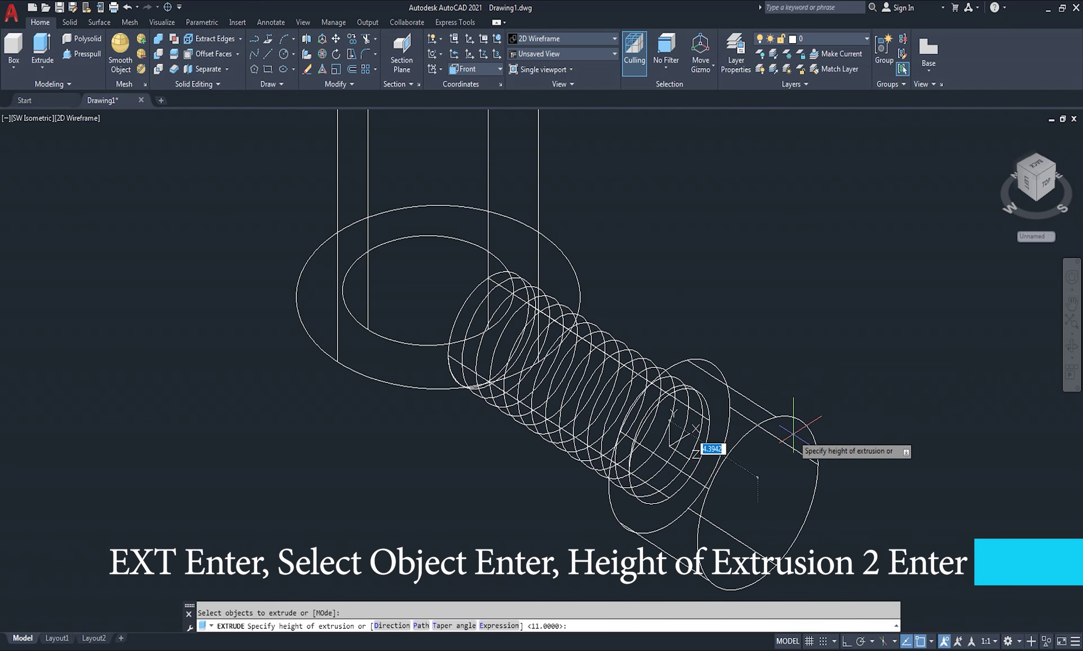
pyautogui.write('2')
pyautogui.press('Return')
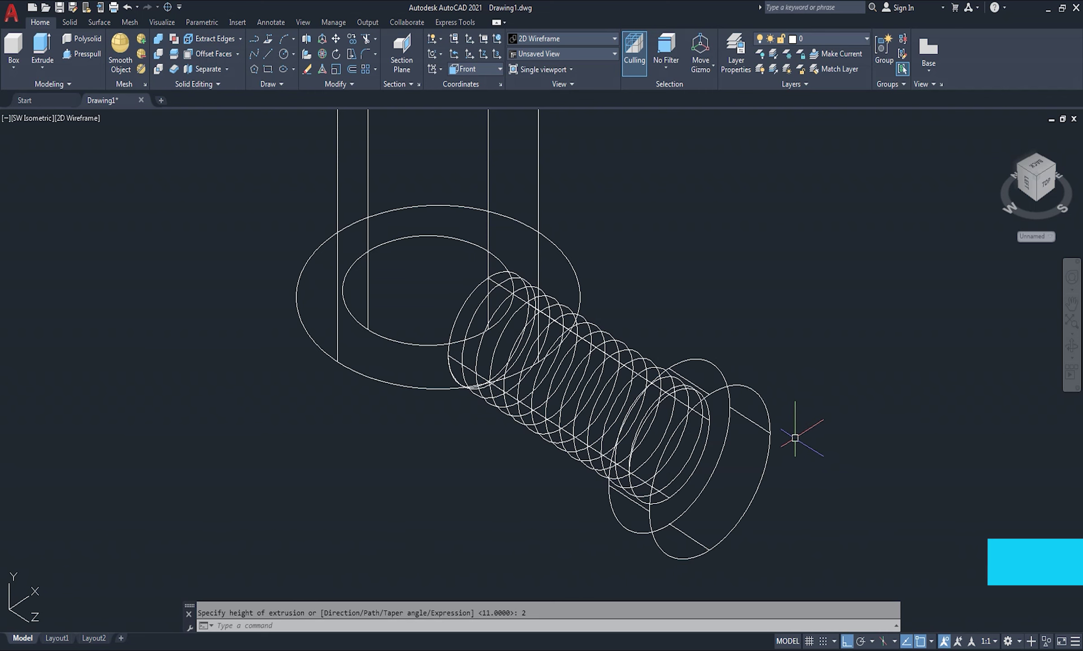
pyautogui.moveTo(794, 441); pyautogui.dragTo(735, 394, button='middle')
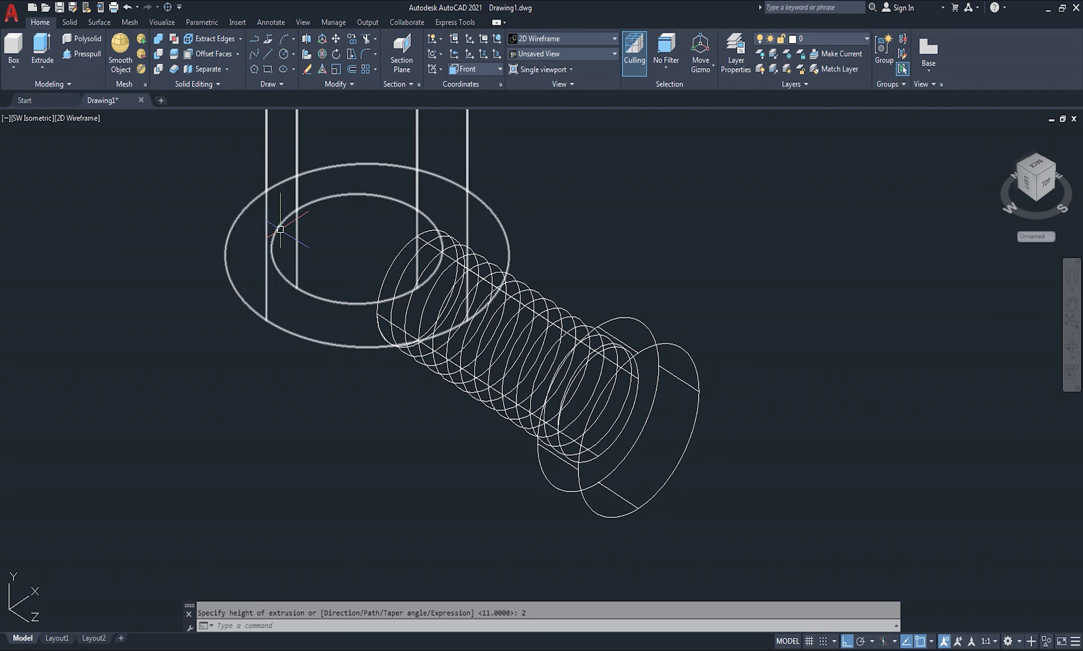
# Draw a 1 by 6 rectangle from a corner on the disc edge (@1,6)
pyautogui.write('re')
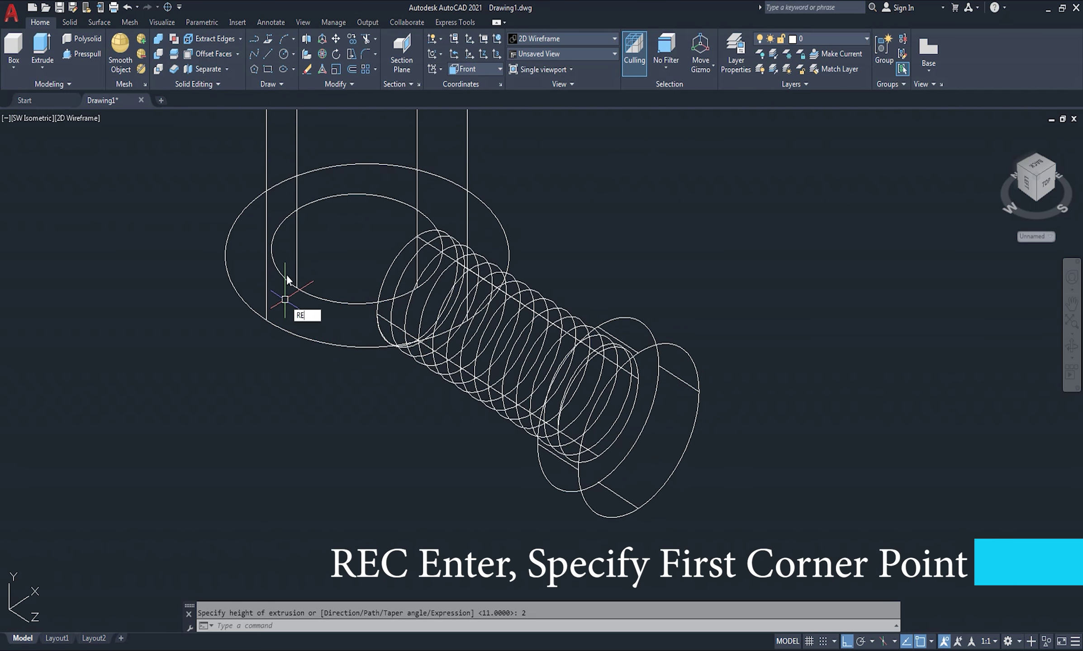
pyautogui.write('c')
pyautogui.press('Return')
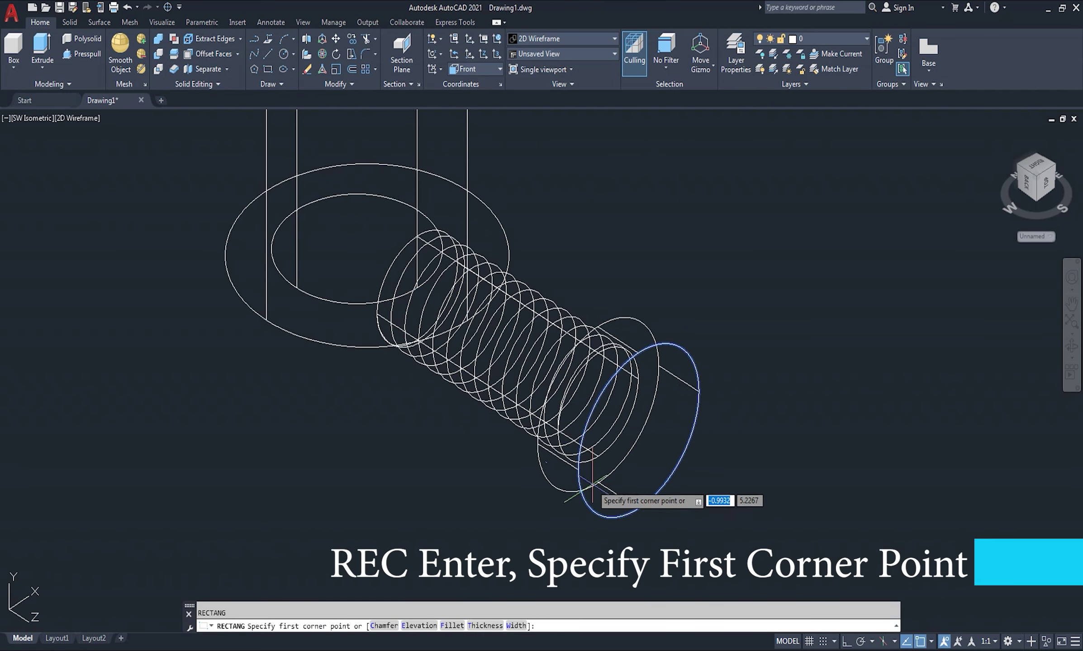
pyautogui.click(578, 468)
pyautogui.write('1')
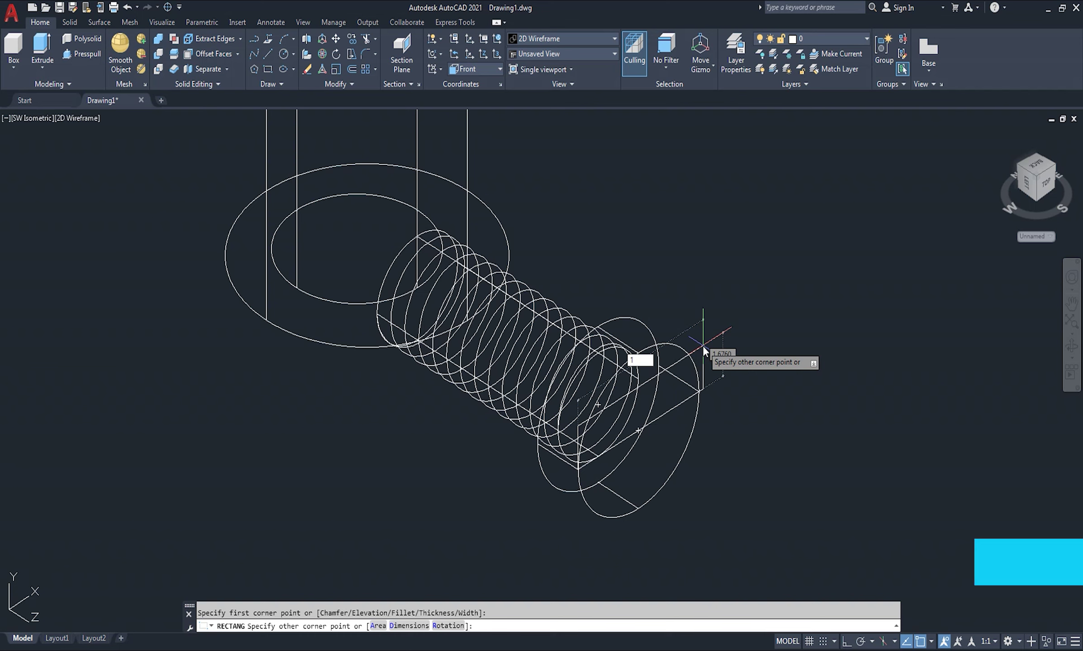
pyautogui.write(',')
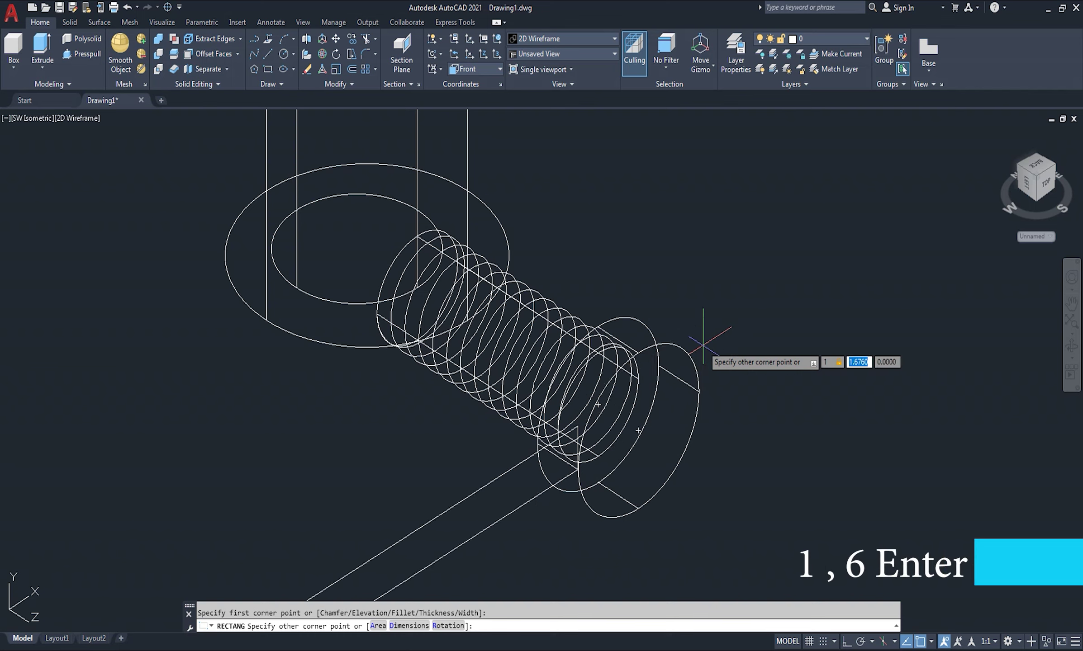
pyautogui.write('6')
pyautogui.press('Return')
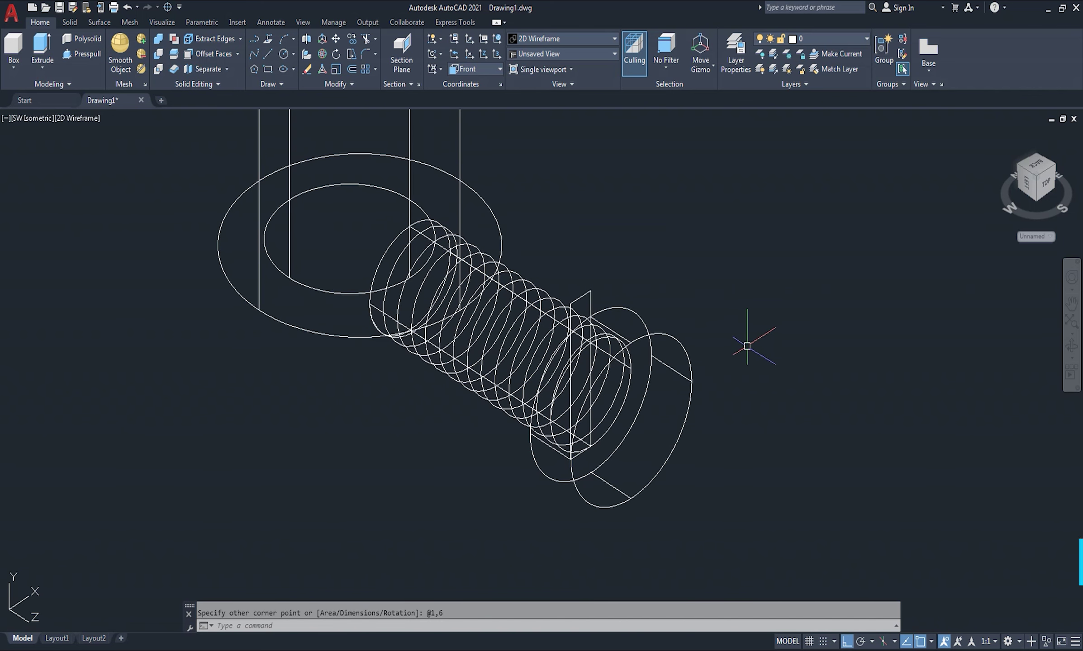
# Move the rectangle across the centre of the end disc
pyautogui.write('m')
pyautogui.press('Return')
pyautogui.click(590, 299)
pyautogui.press('Return')
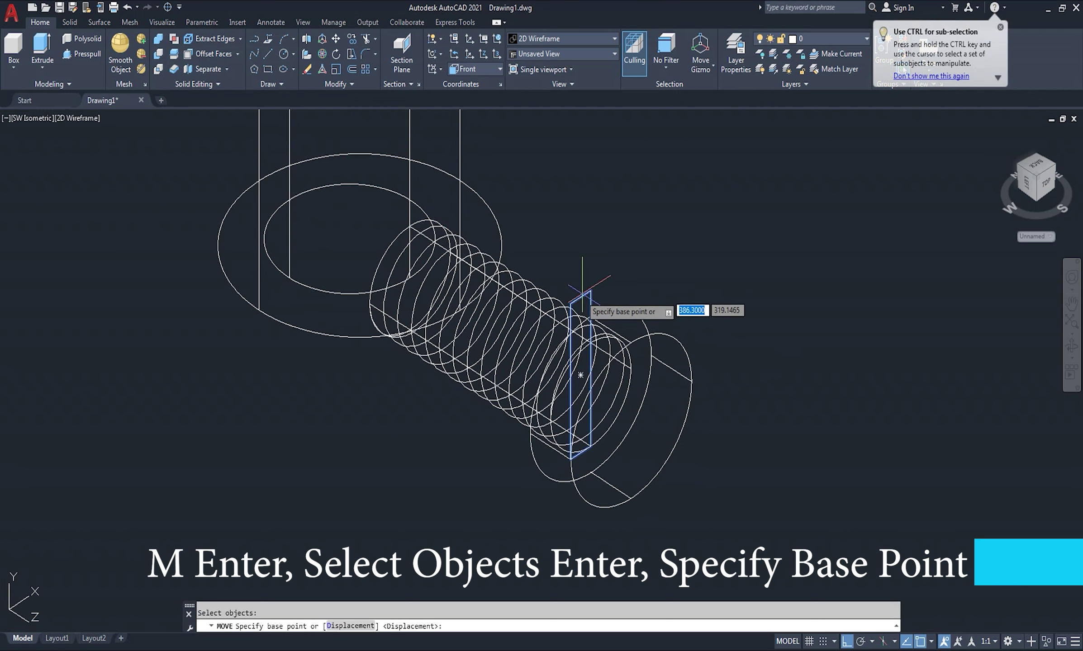
pyautogui.click(641, 349)
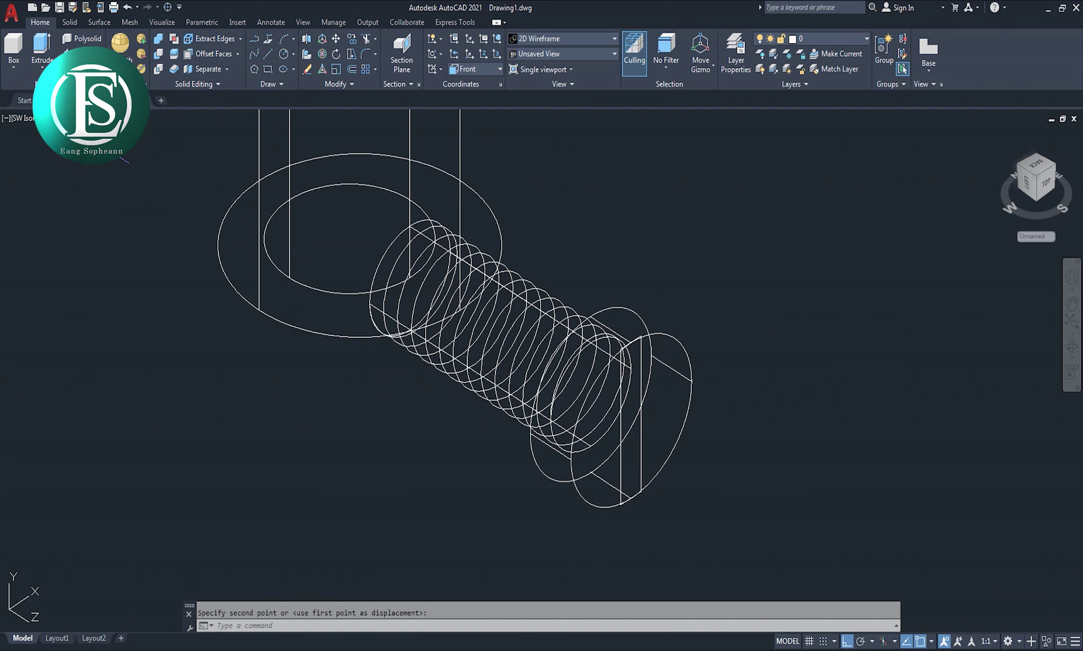
# Keep the 2D Wireframe visual style and set the UCS to World
pyautogui.click(82, 118)
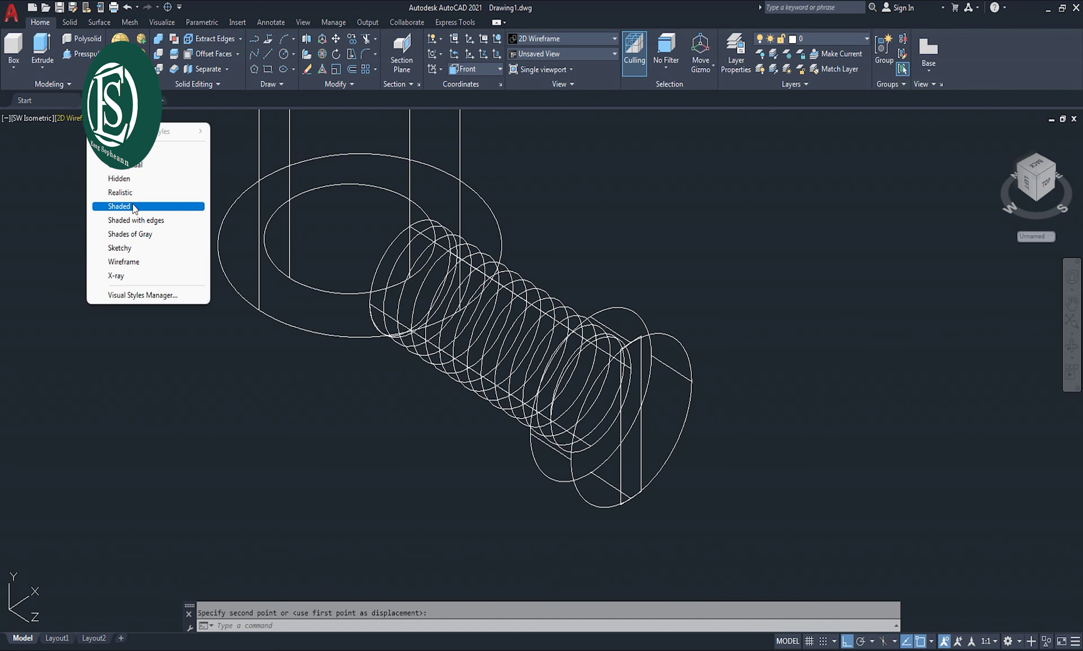
pyautogui.click(129, 151)
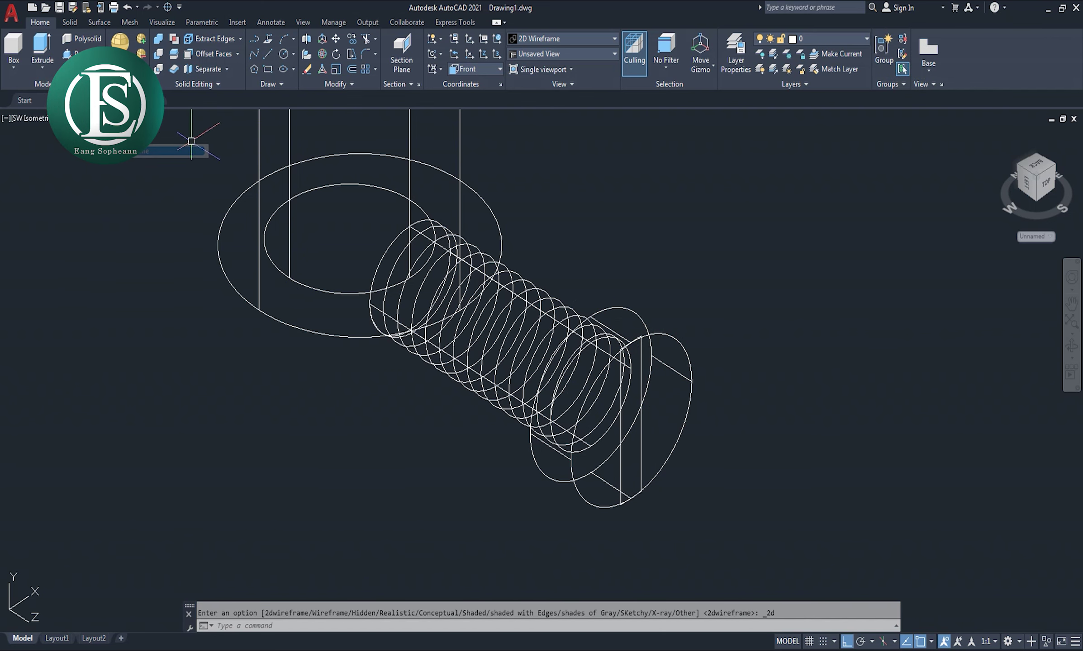
pyautogui.click(481, 68)
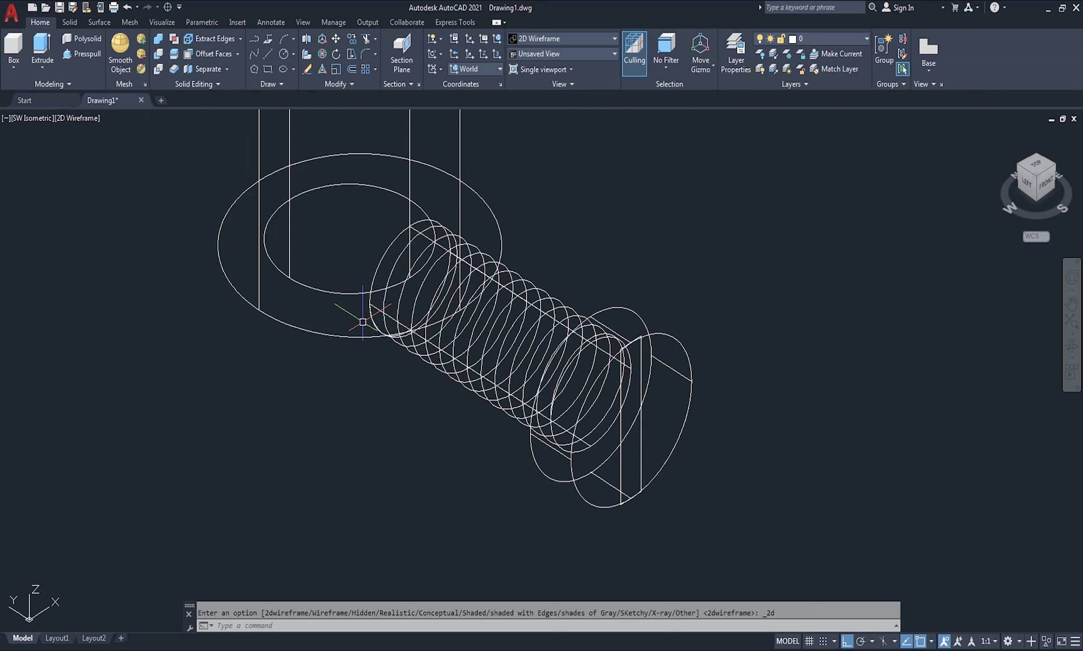
# Draw an open polyline of 0.7, 0.5 and 0.7 segments beside the model
pyautogui.write('pl')
pyautogui.press('Return')
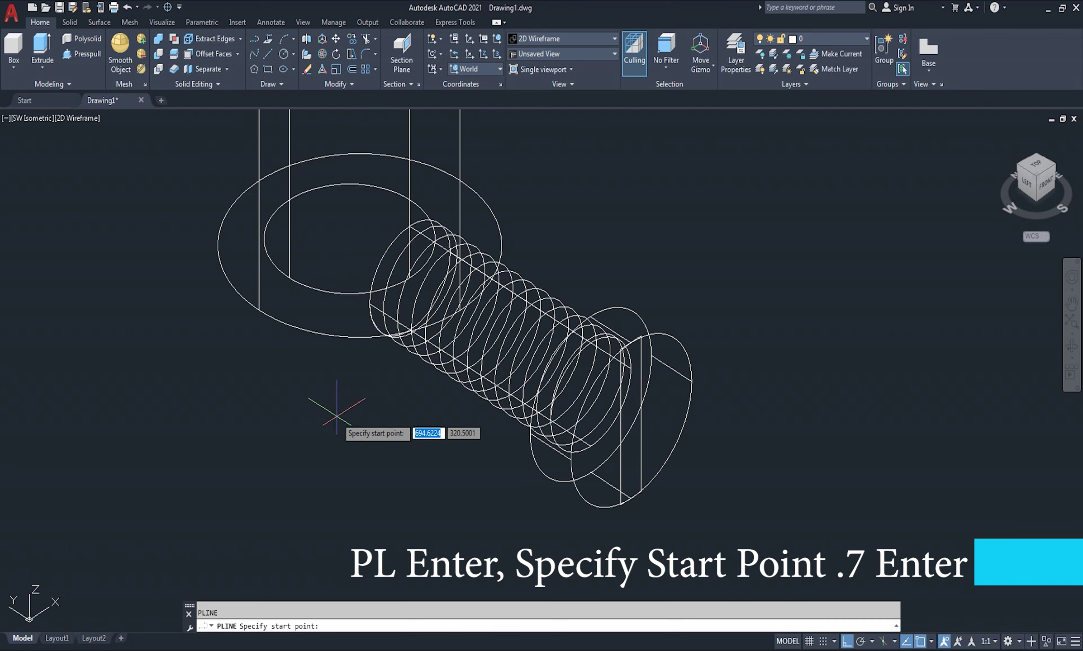
pyautogui.click(294, 430)
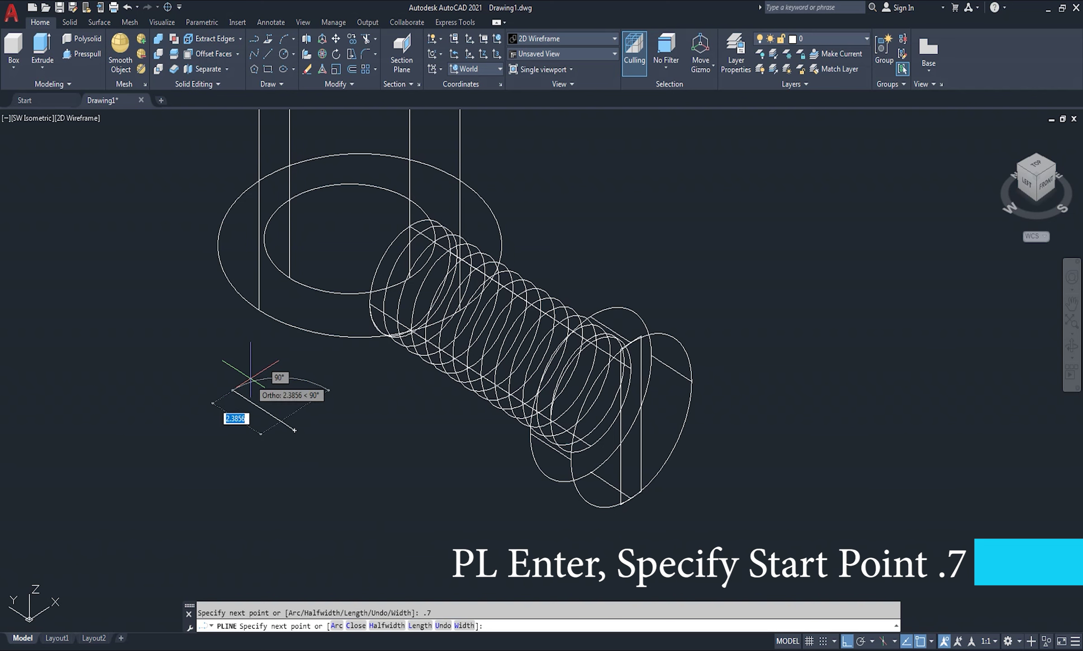
pyautogui.press('Return')
pyautogui.write('.5')
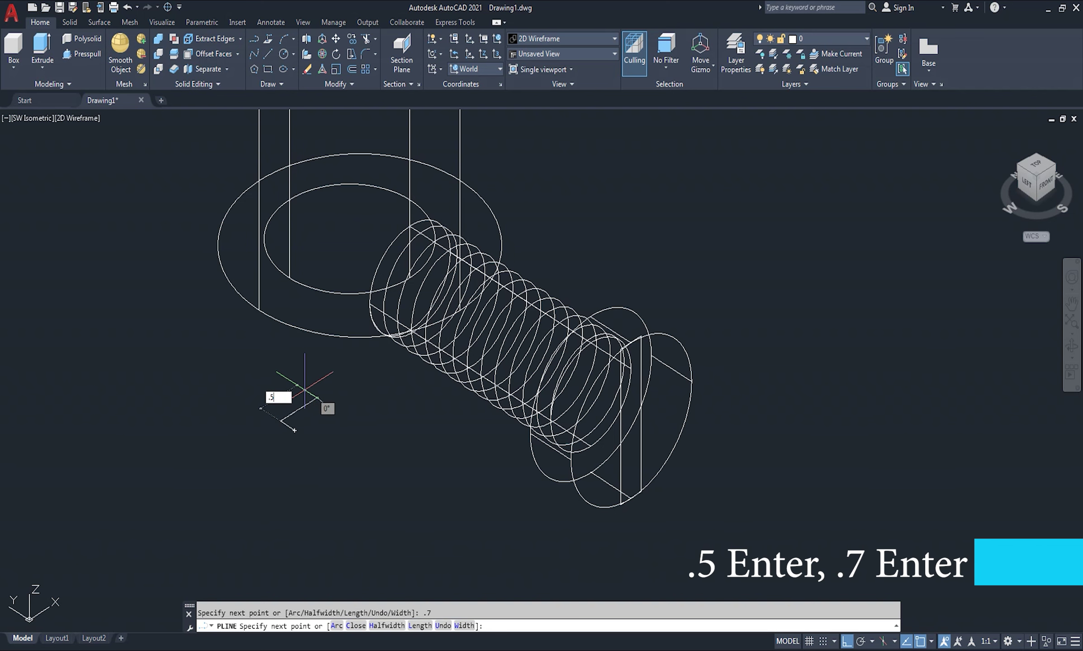
pyautogui.press('Return')
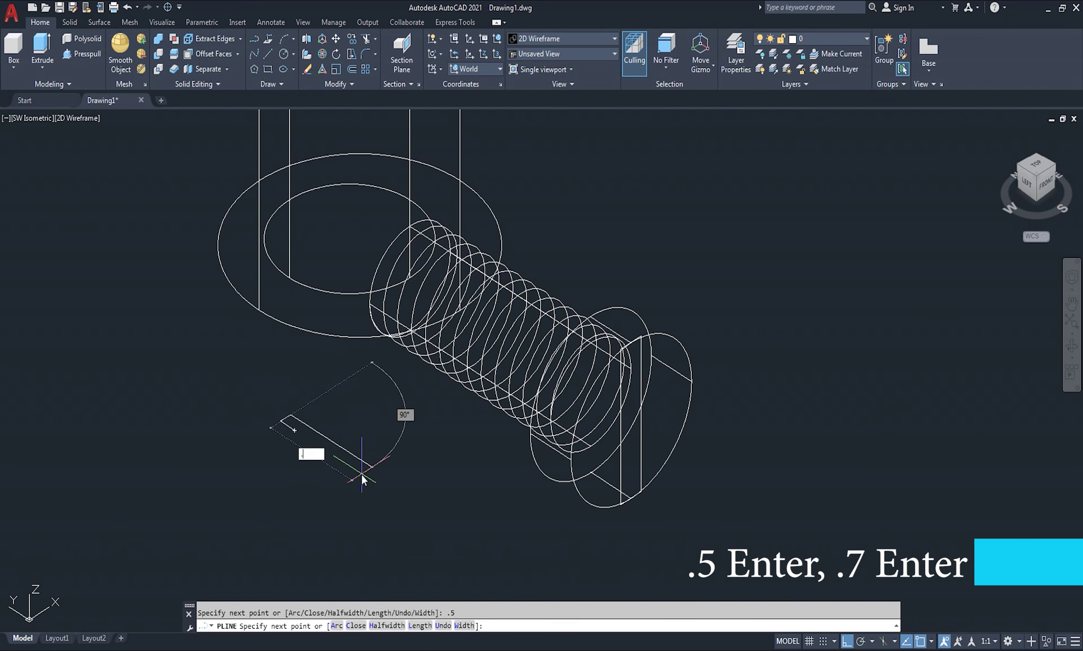
pyautogui.write('.7')
pyautogui.press('Return')
pyautogui.press('Return')
# Draw a closed triangular polyline at that shape's endpoint and erase the leftover open polyline
pyautogui.scroll(5, 287, 405)
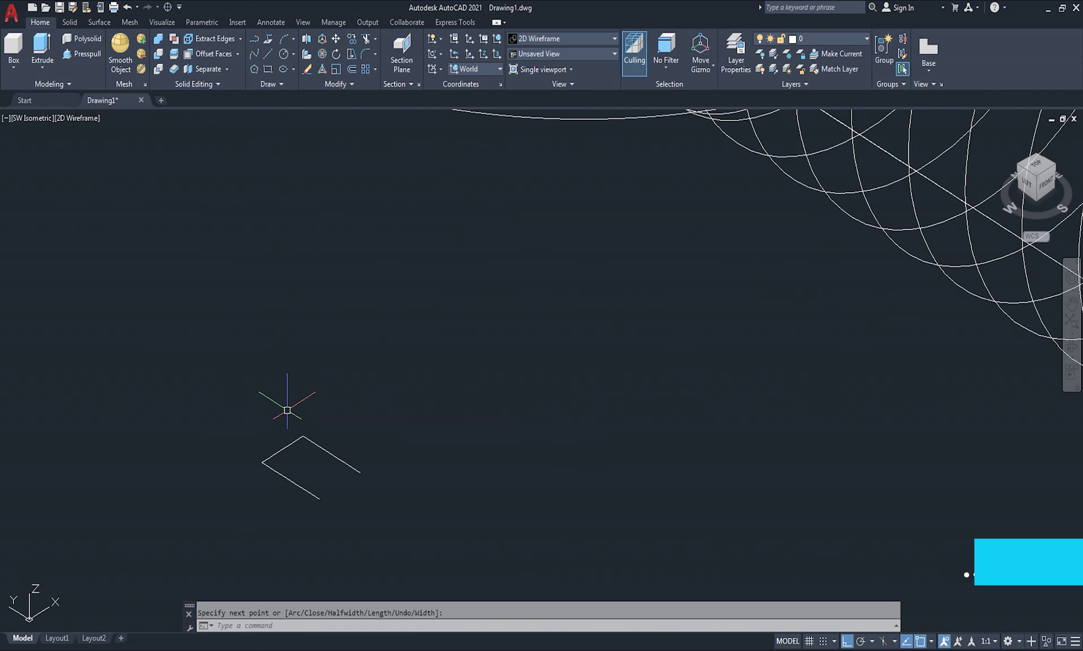
pyautogui.rightClick(283, 351)
pyautogui.click(303, 361)
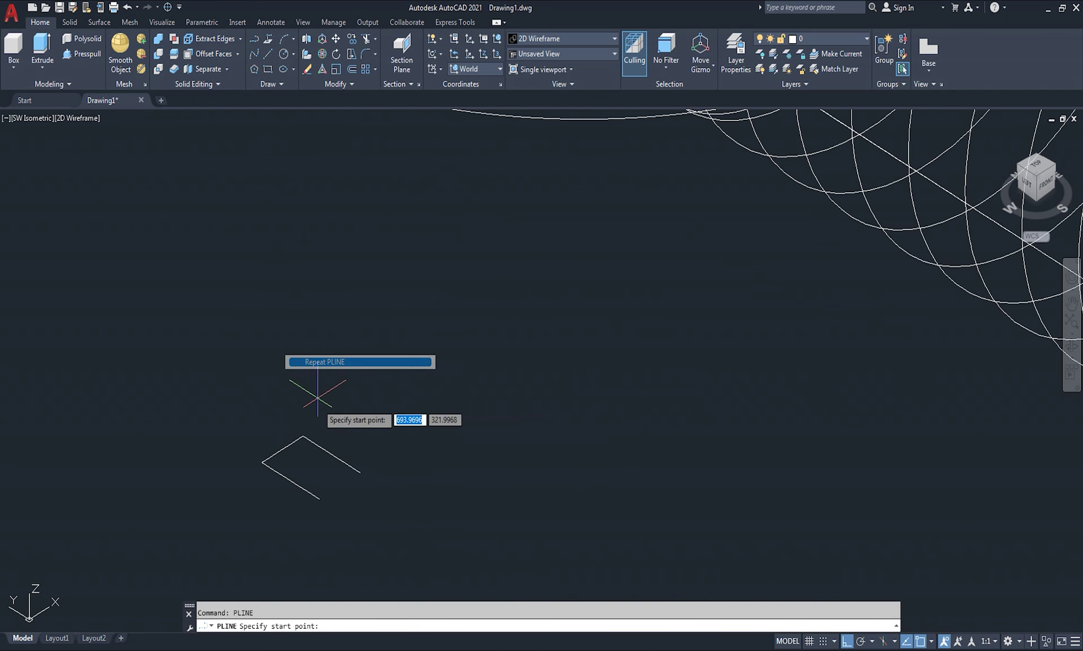
pyautogui.click(331, 453)
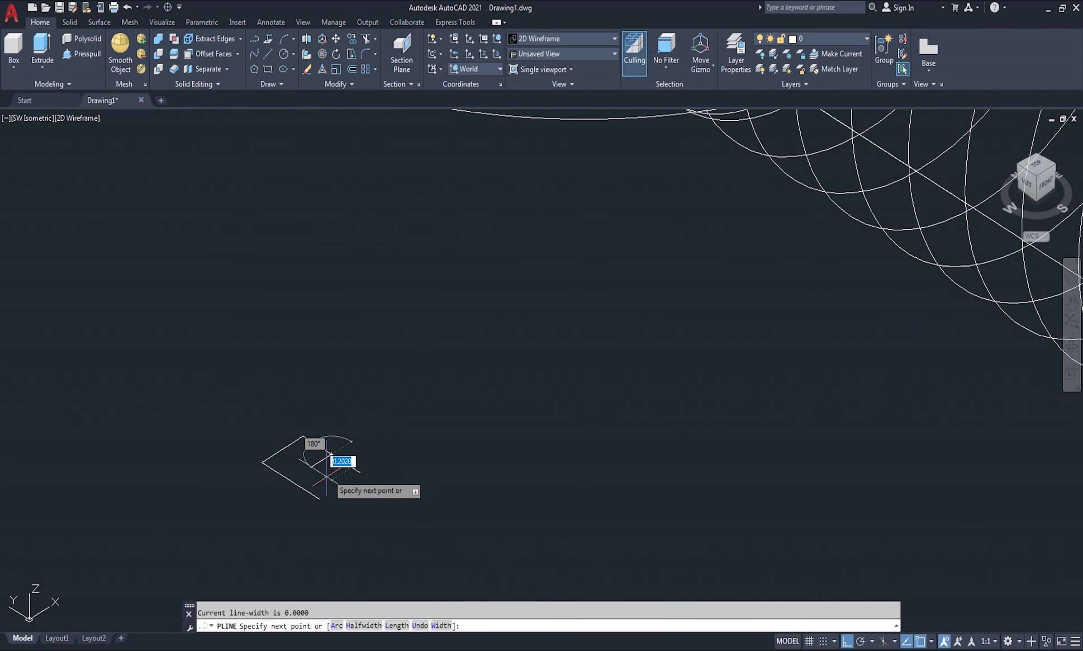
pyautogui.click(262, 462)
pyautogui.click(319, 499)
pyautogui.write('c')
pyautogui.press('Return')
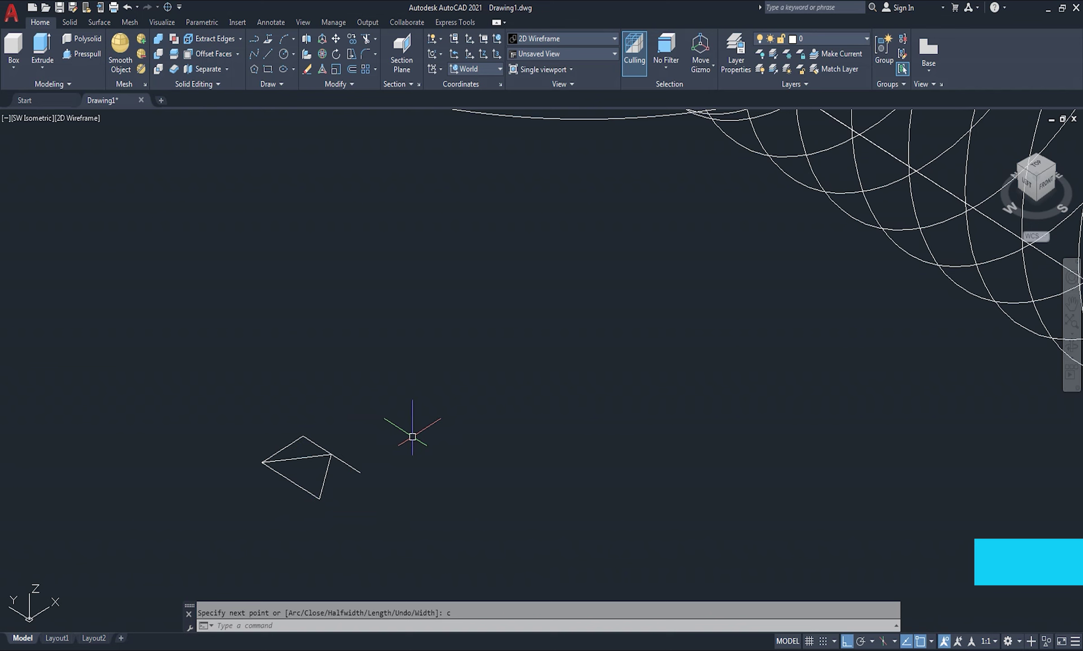
pyautogui.write('e')
pyautogui.press('Return')
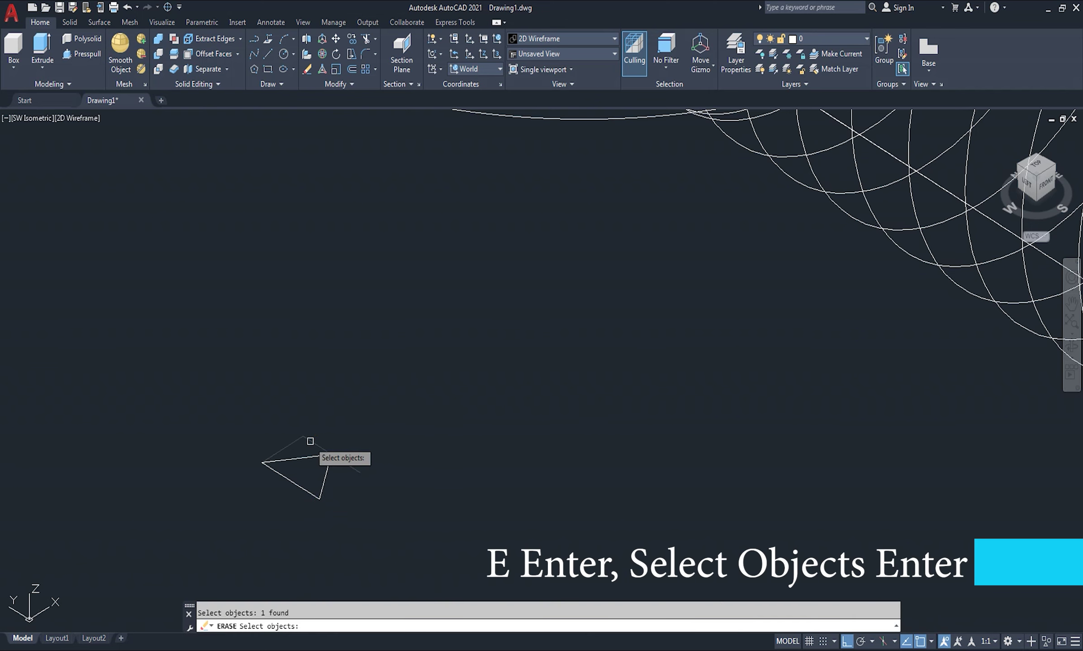
pyautogui.press('Return')
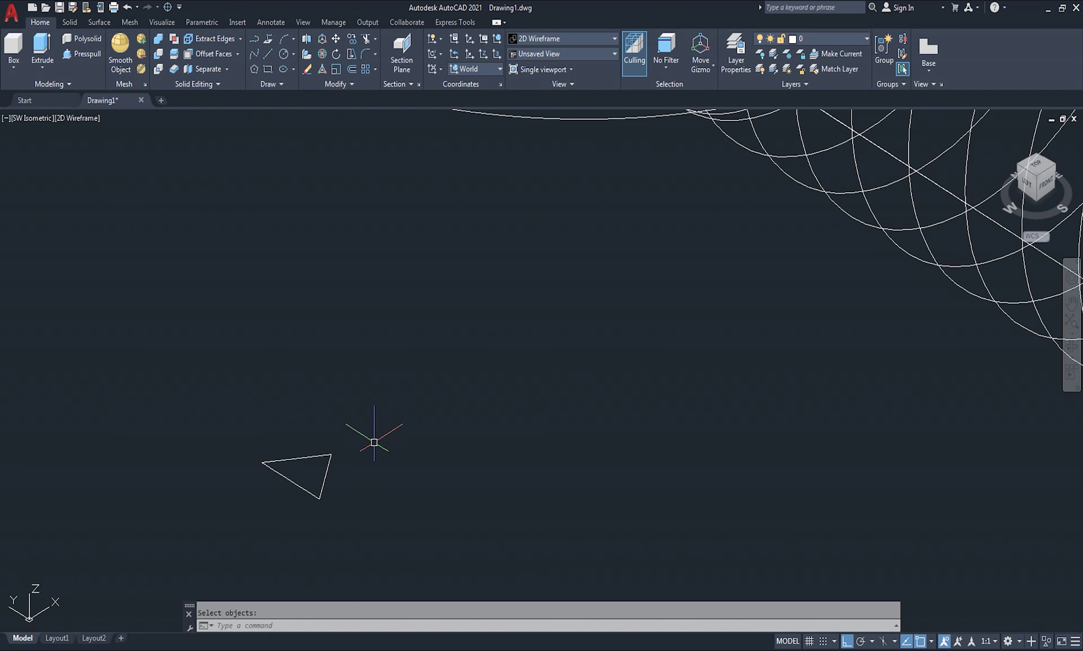
# Move the triangle to the starting end of the helix
pyautogui.write('m')
pyautogui.press('Return')
pyautogui.click(272, 462)
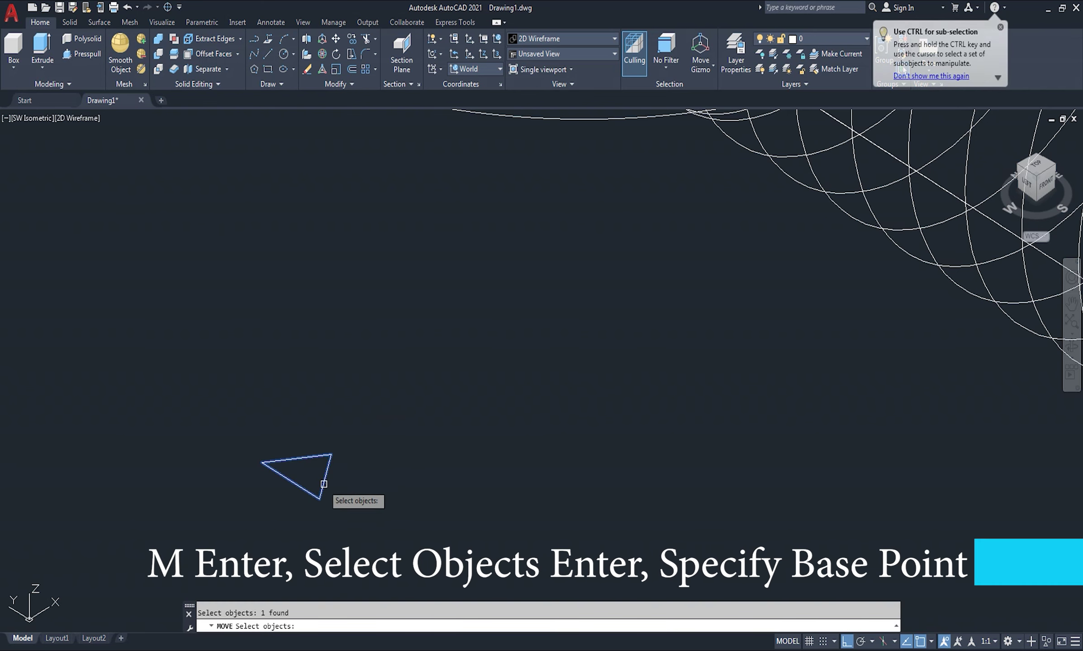
pyautogui.press('Return')
pyautogui.click(290, 480)
pyautogui.scroll(-3, 291, 479)
pyautogui.scroll(-2, 294, 478)
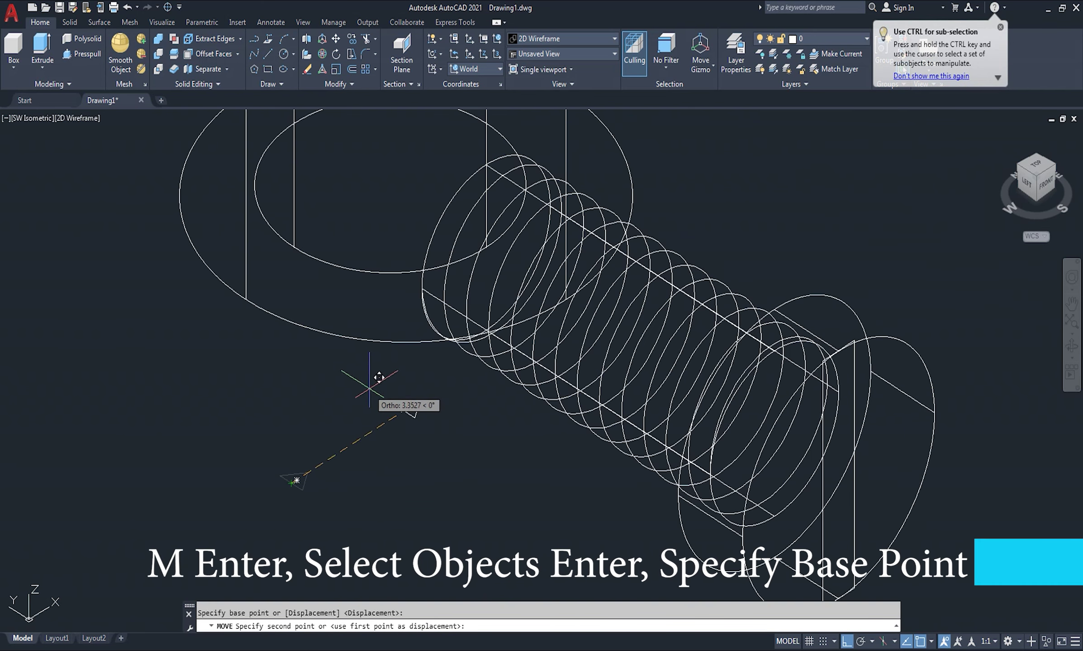
pyautogui.click(422, 288)
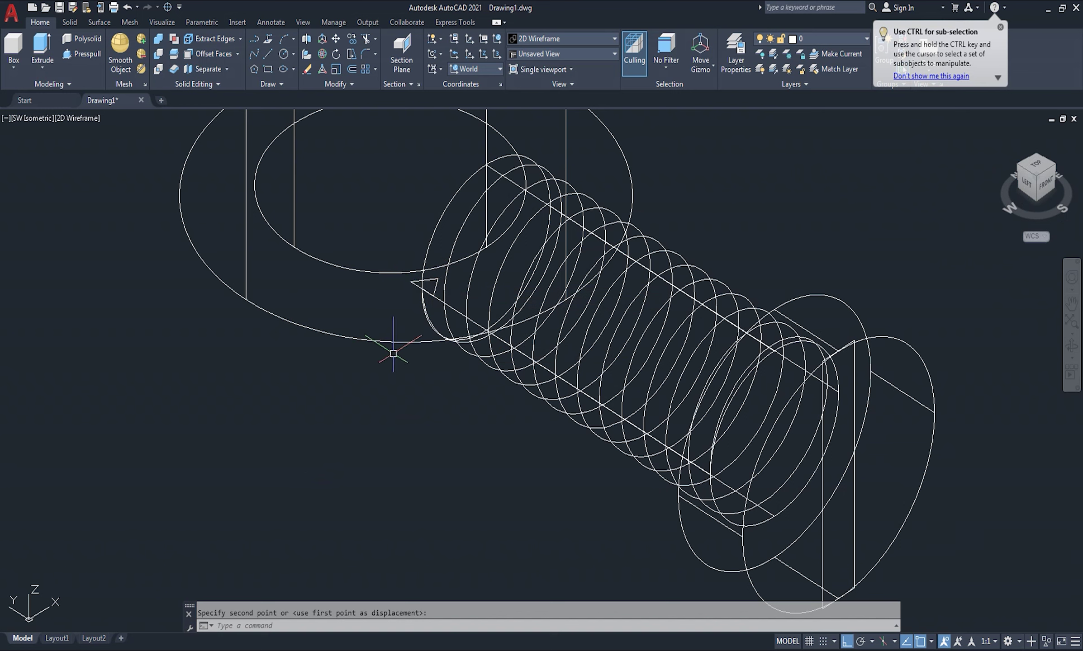
# Extrude the triangle along the helix path to form the coiled thread
pyautogui.write('ext')
pyautogui.press('Return')
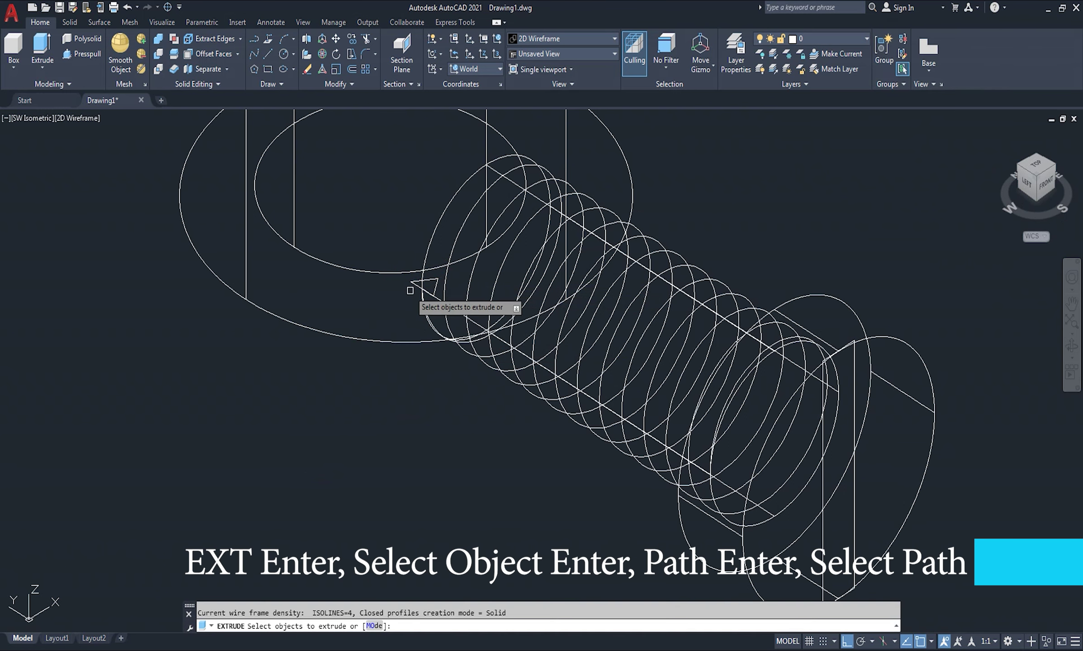
pyautogui.press('Return')
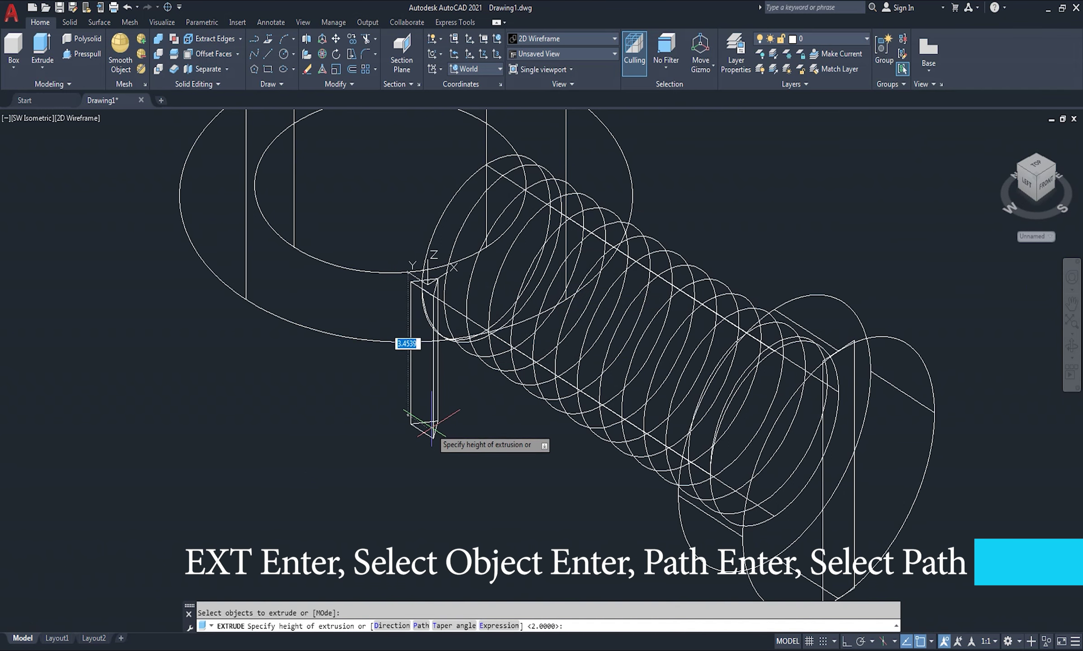
pyautogui.write('p')
pyautogui.press('Return')
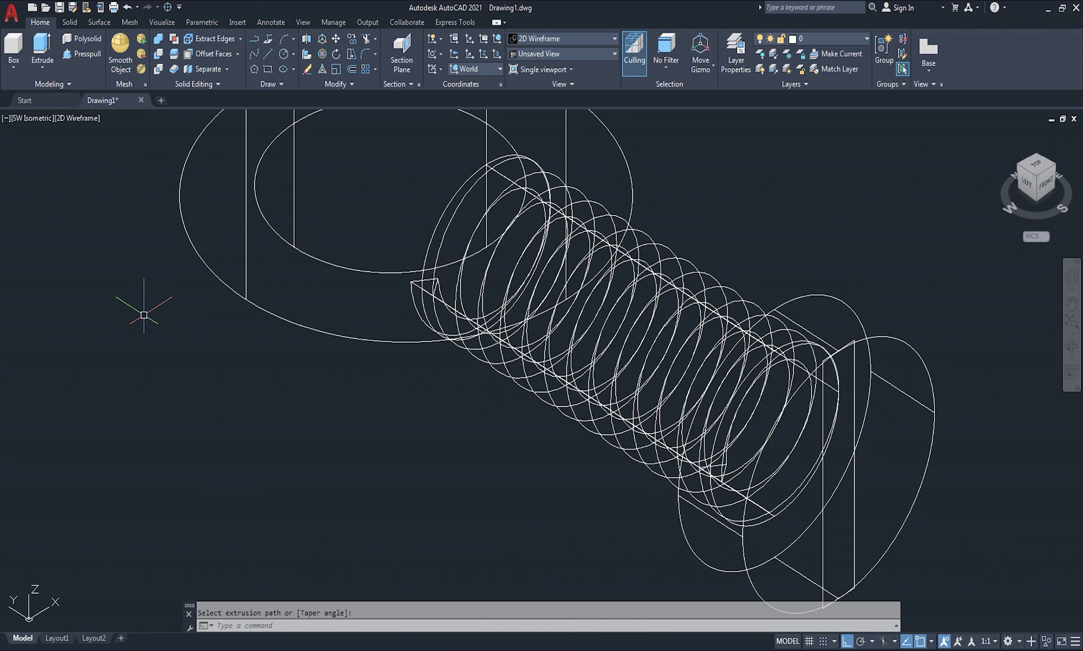
pyautogui.scroll(-2, 144, 315)
pyautogui.click(83, 117)
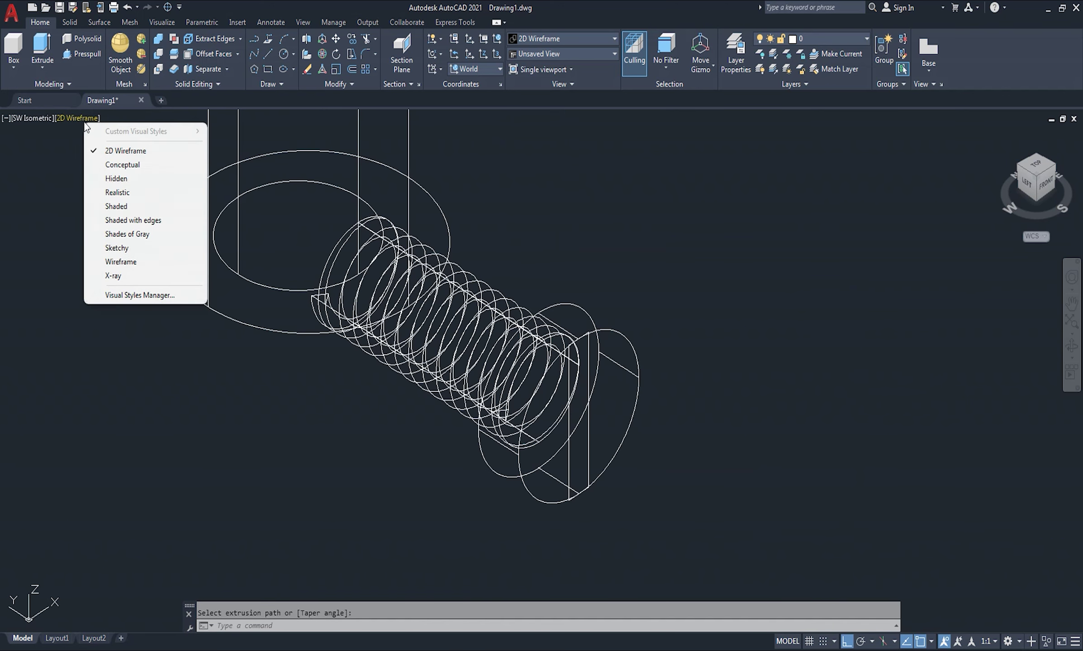
# Switch the viewport to the Shaded visual style and pan to recenter the bolt
pyautogui.click(120, 204)
pyautogui.scroll(-4, 627, 402)
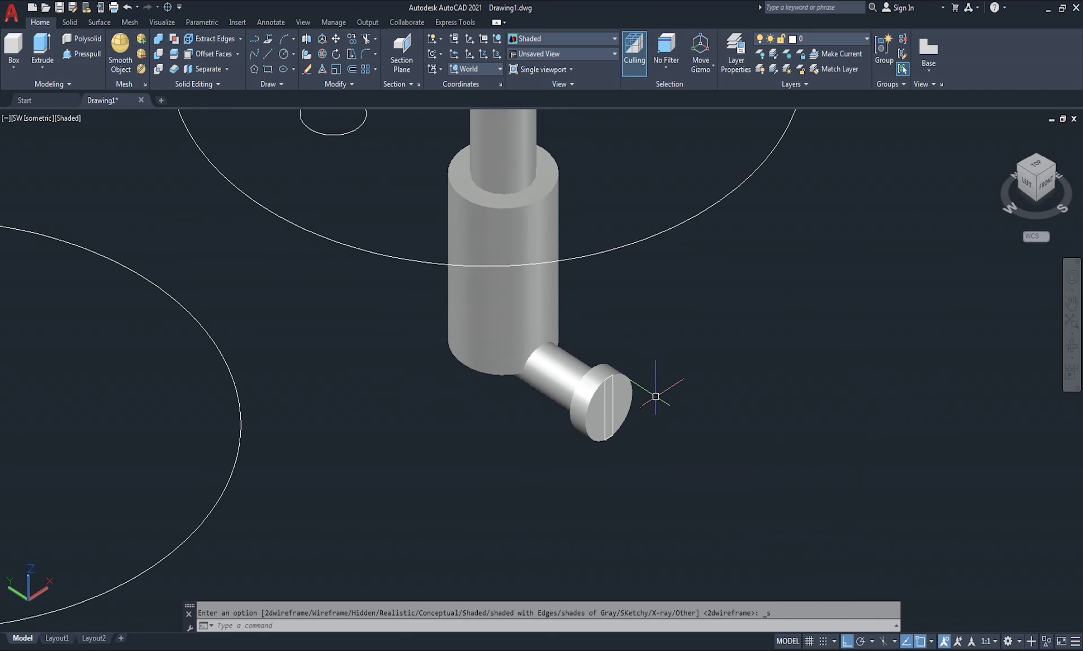
pyautogui.click(522, 210)
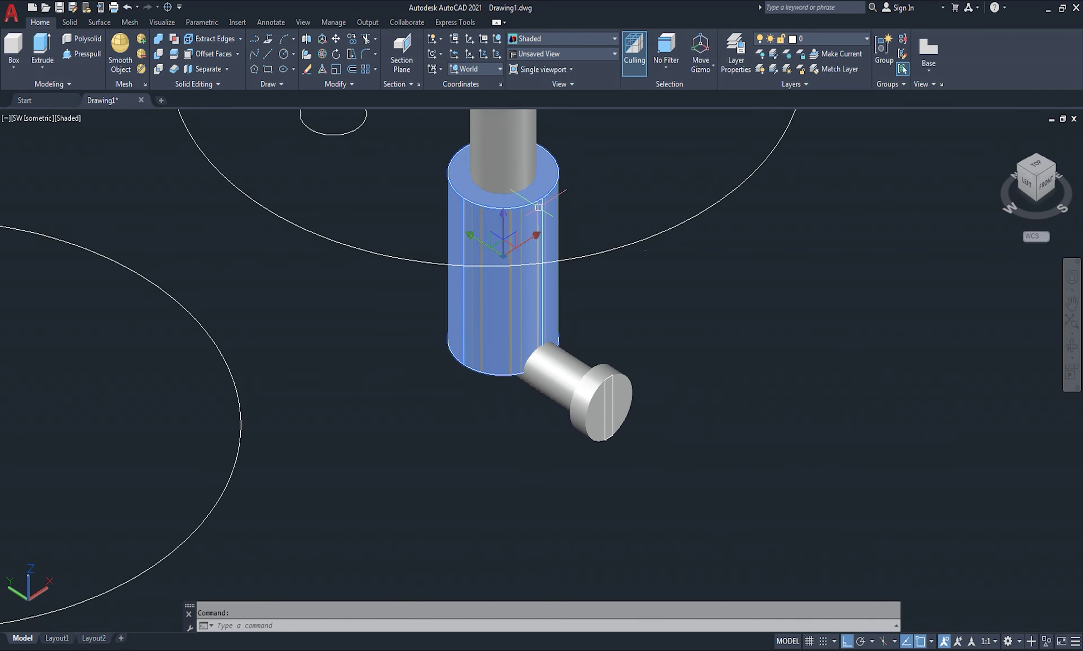
pyautogui.press('Escape')
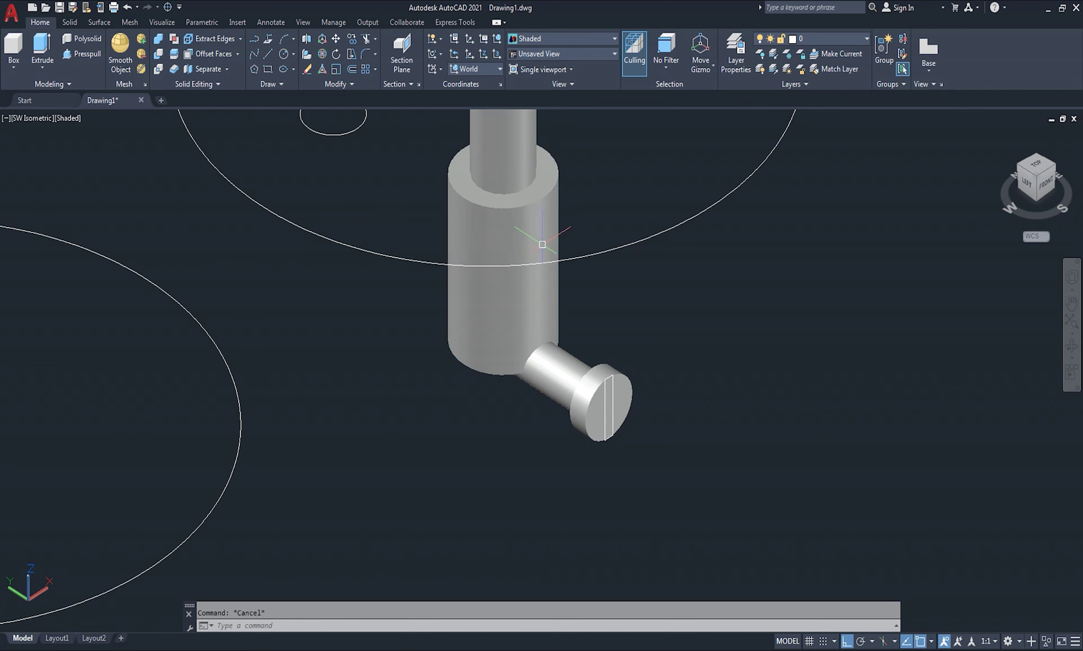
pyautogui.moveTo(542, 245); pyautogui.dragTo(569, 283, button='middle')
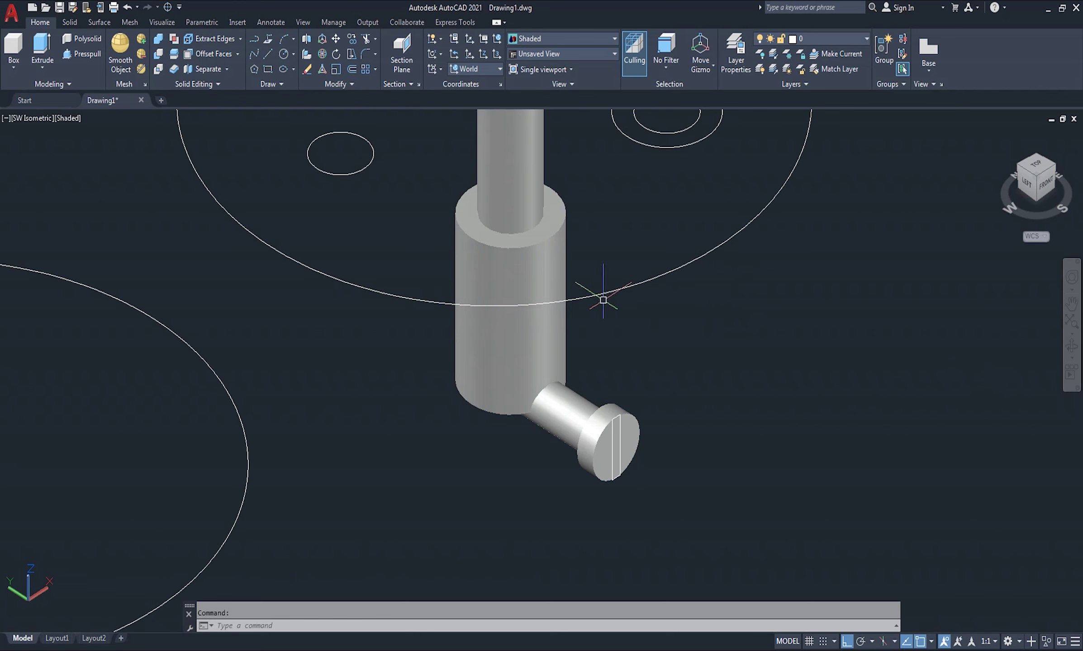
# Union the cylinder and tube into a single solid
pyautogui.write('u')
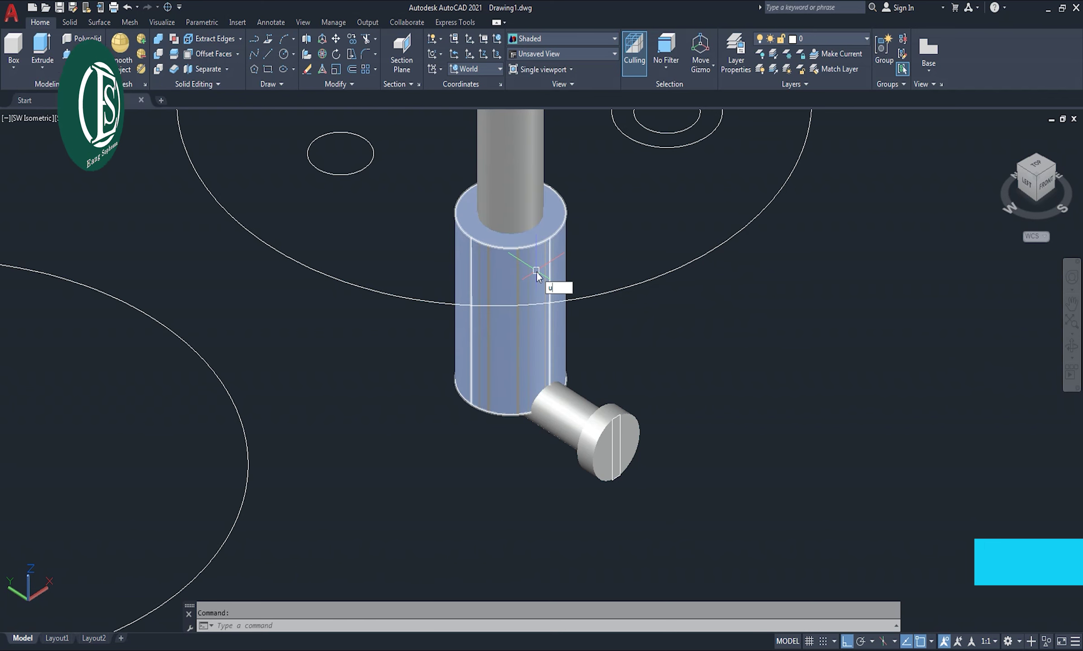
pyautogui.write('ni')
pyautogui.press('Return')
pyautogui.click(588, 181)
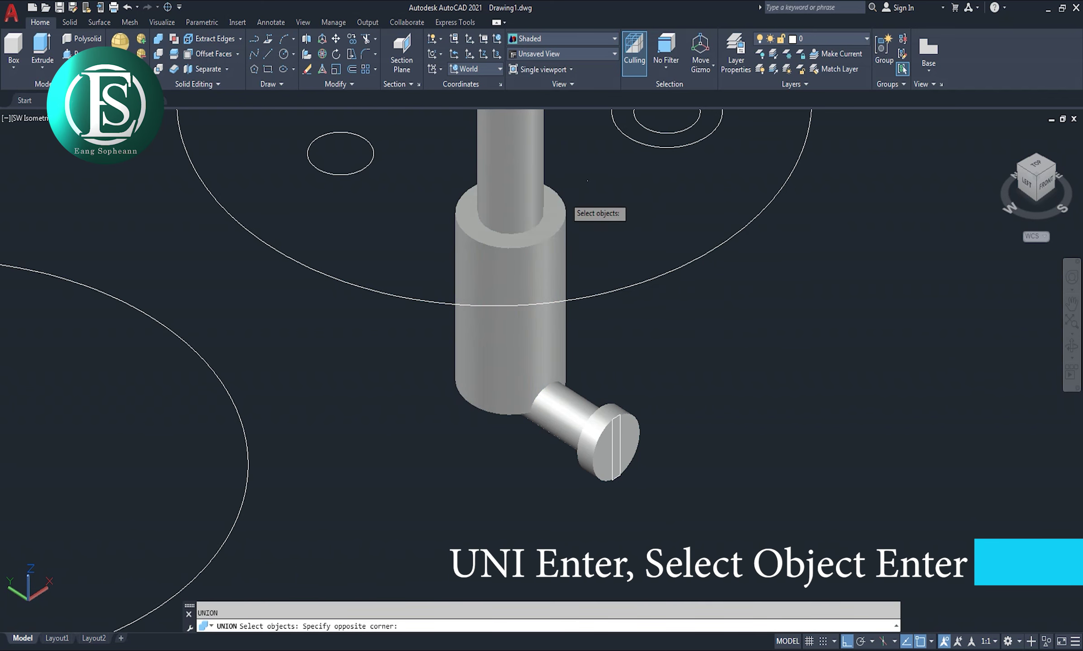
pyautogui.click(525, 238)
pyautogui.press('Return')
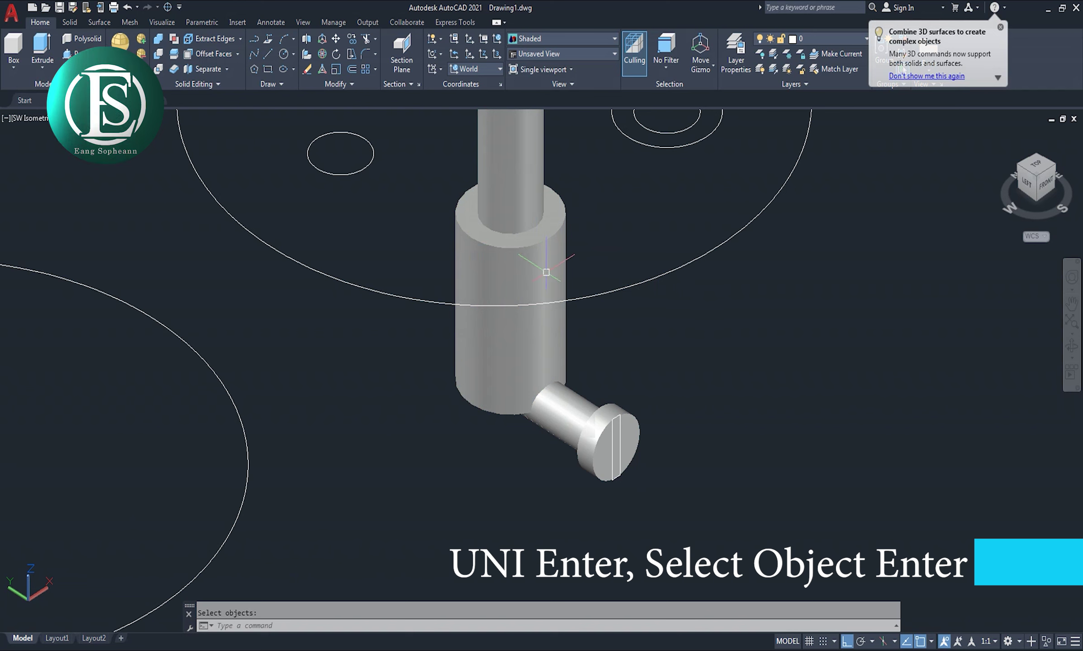
# Hide the merged solid and view the model from NW Isometric
pyautogui.click(546, 273)
pyautogui.press('Return')
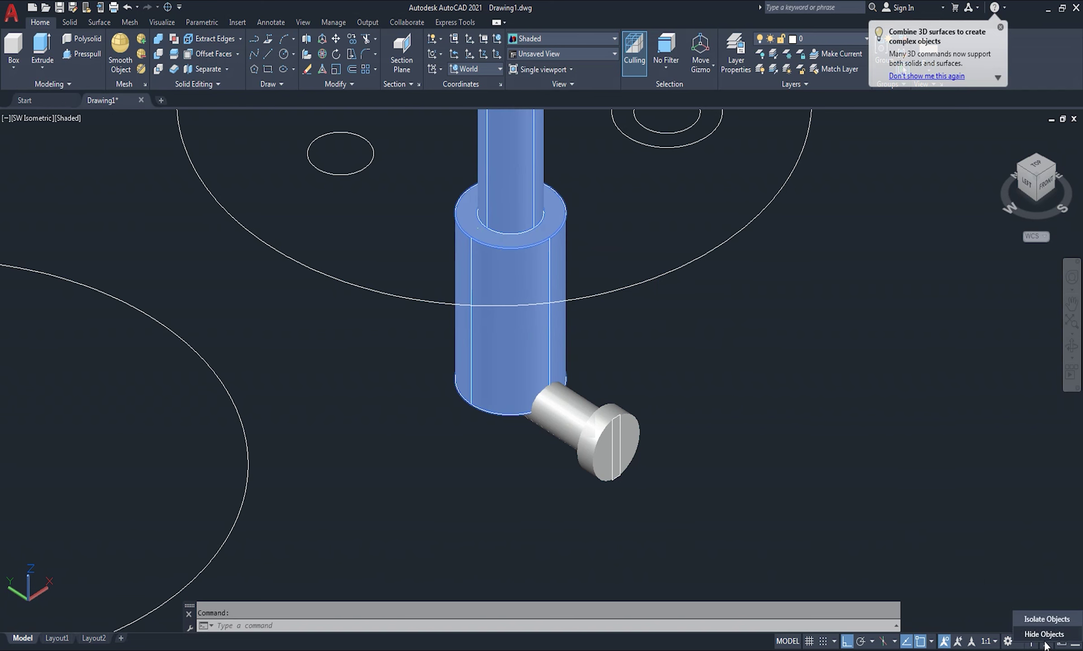
pyautogui.click(1038, 638)
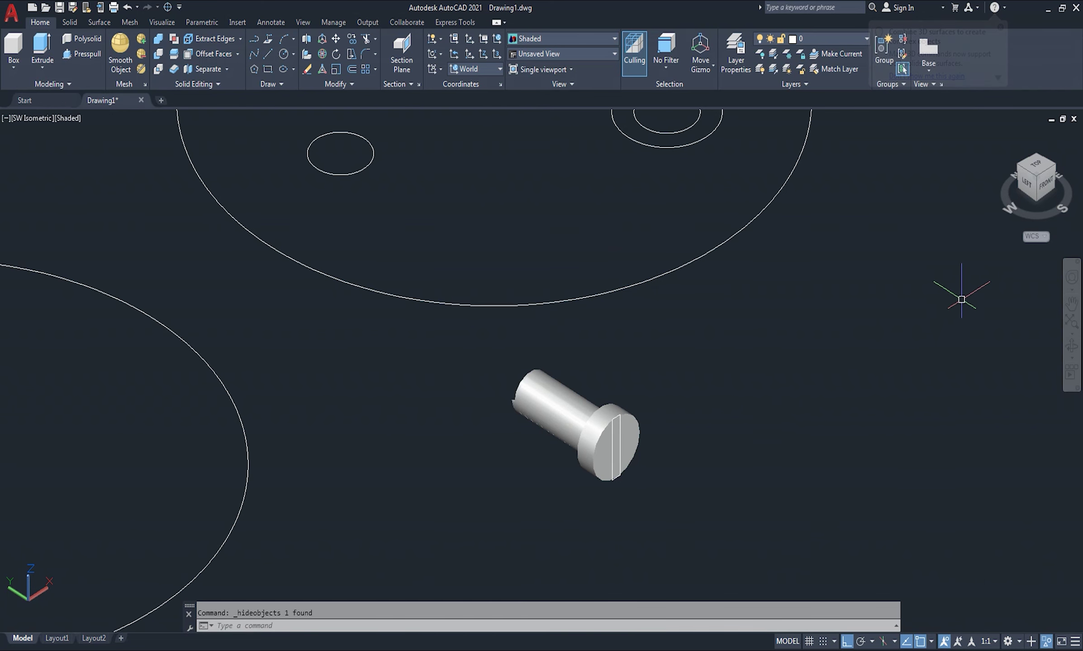
pyautogui.click(1021, 168)
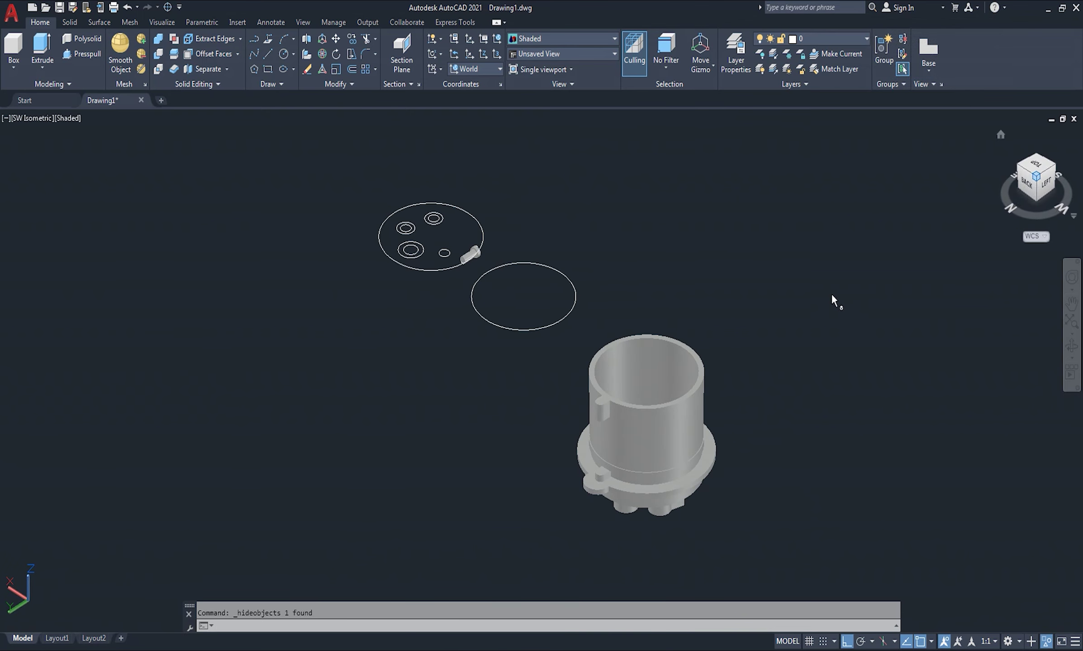
# Chamfer the bolt shank's circular end edge 0.7 by 0.7
pyautogui.scroll(6, 471, 276)
pyautogui.scroll(5, 471, 276)
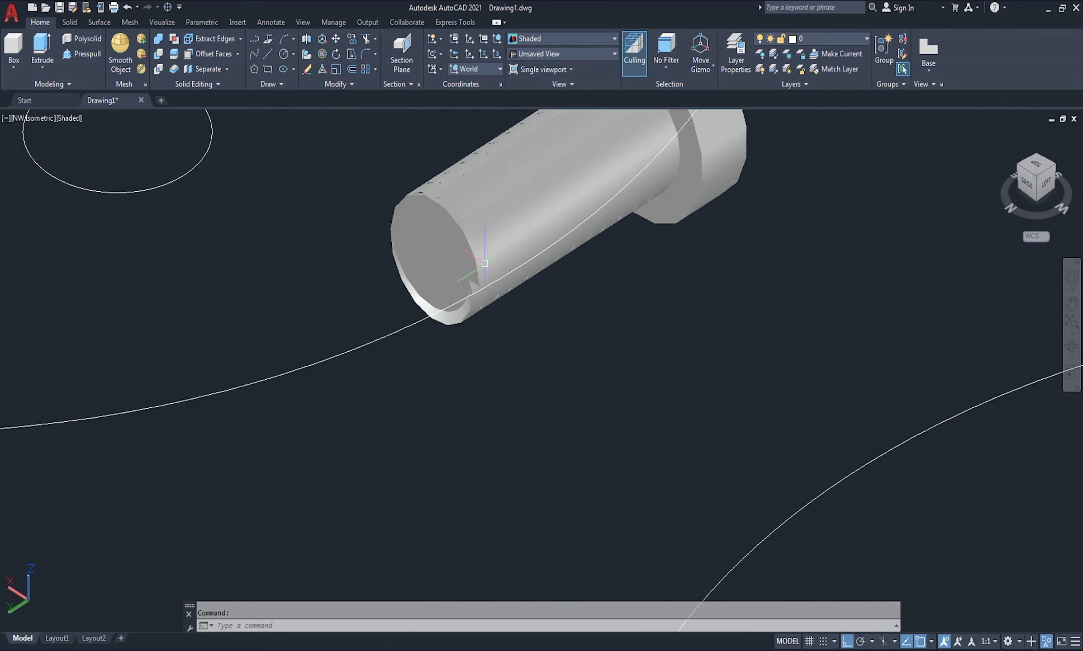
pyautogui.scroll(2, 470, 276)
pyautogui.write('ch')
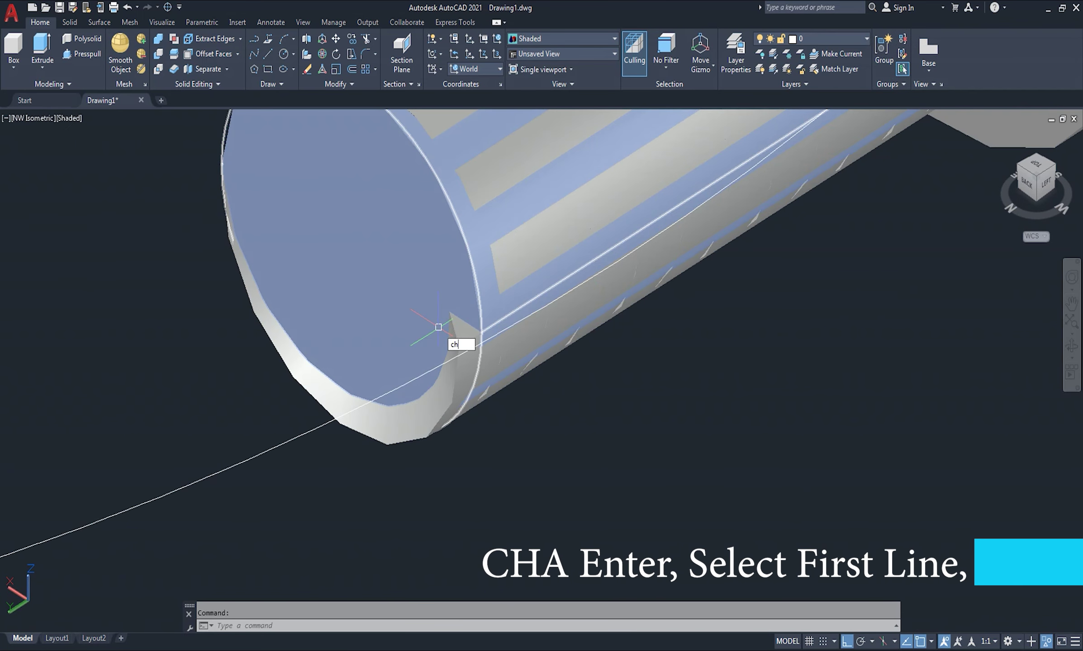
pyautogui.write('a')
pyautogui.press('Return')
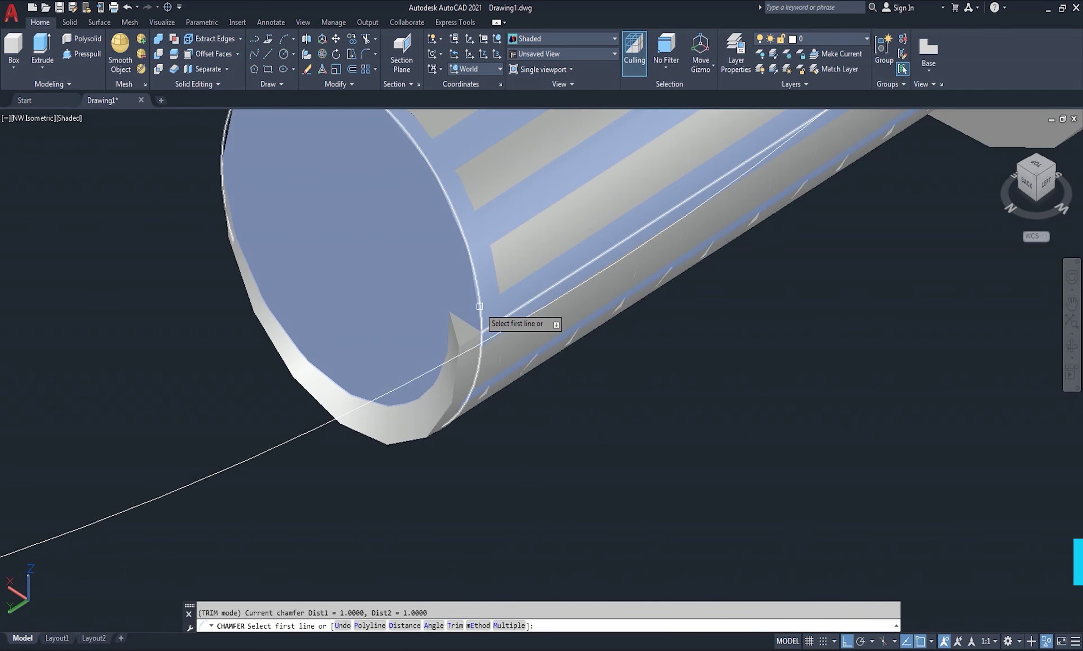
pyautogui.click(480, 307)
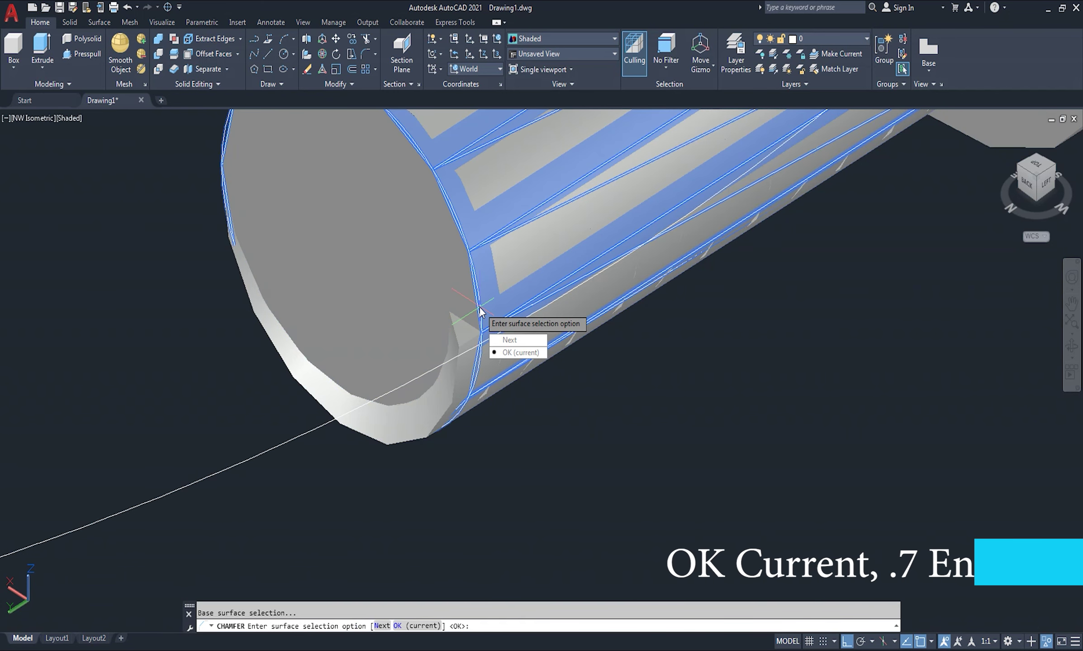
pyautogui.click(505, 353)
pyautogui.write('.7')
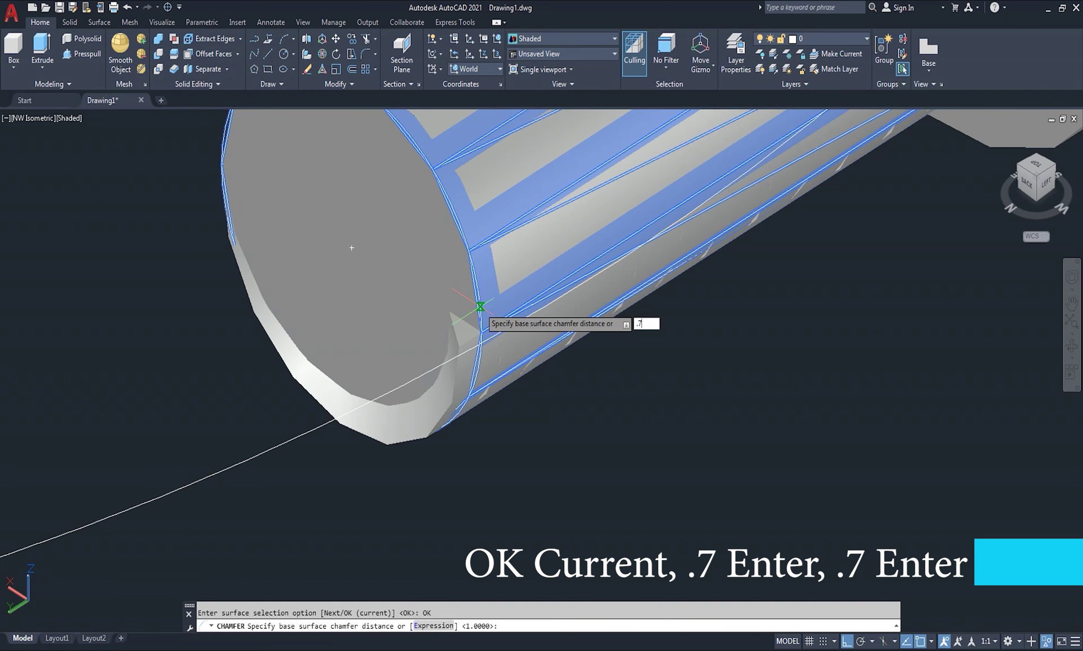
pyautogui.press('Return')
pyautogui.write('.')
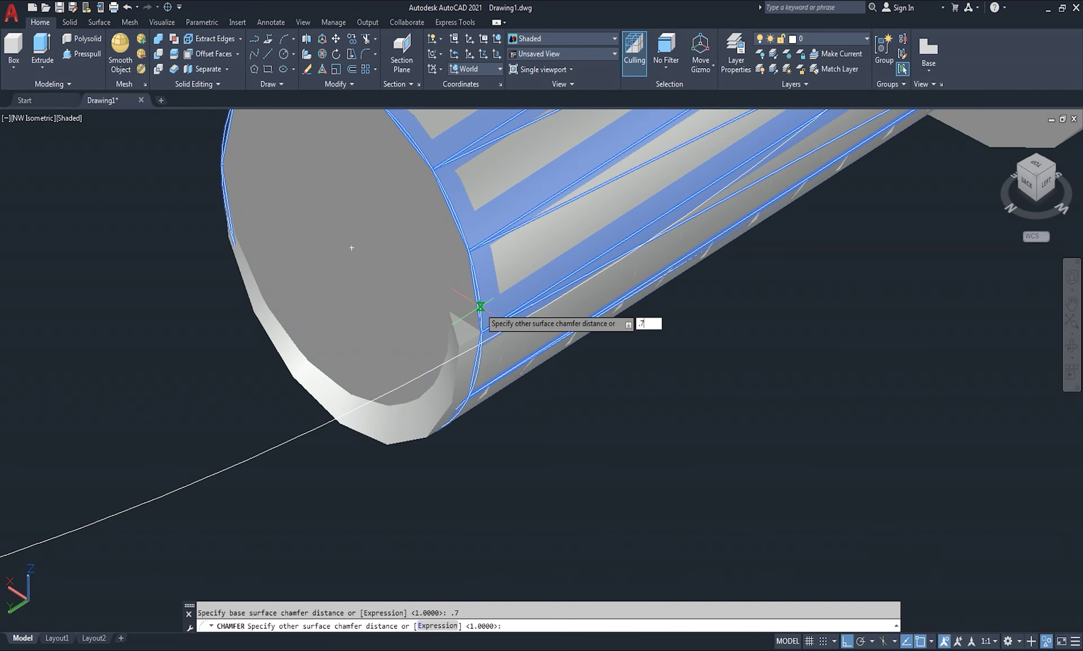
pyautogui.press('Return')
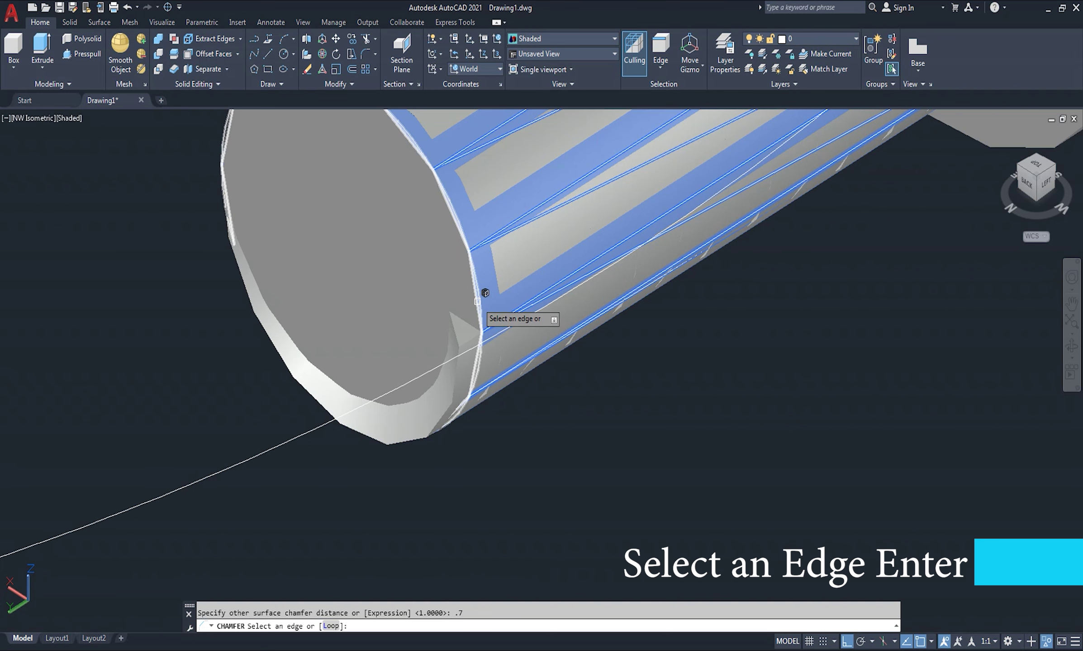
pyautogui.click(478, 301)
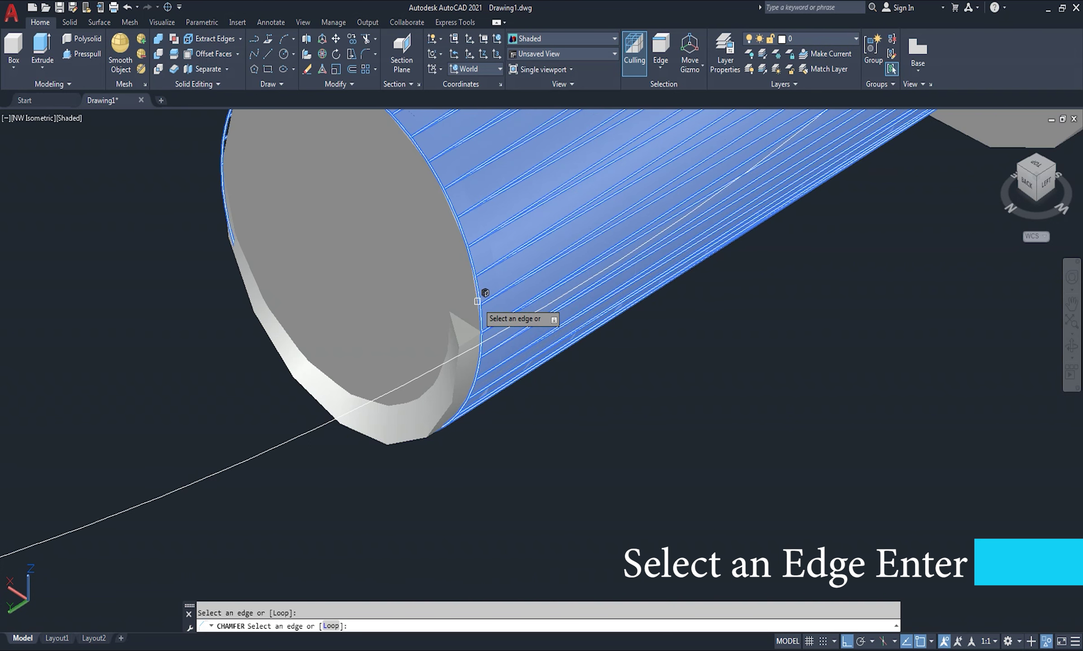
pyautogui.press('Return')
pyautogui.scroll(-3, 544, 423)
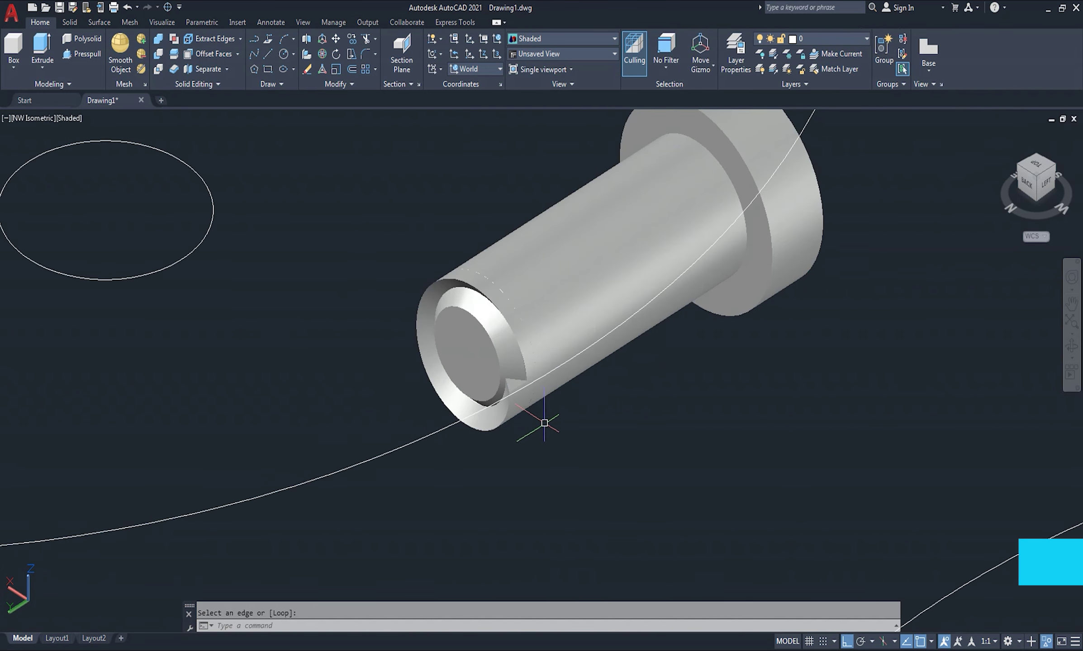
# Subtract the coiled thread solid from the bolt shank
pyautogui.write('SU')
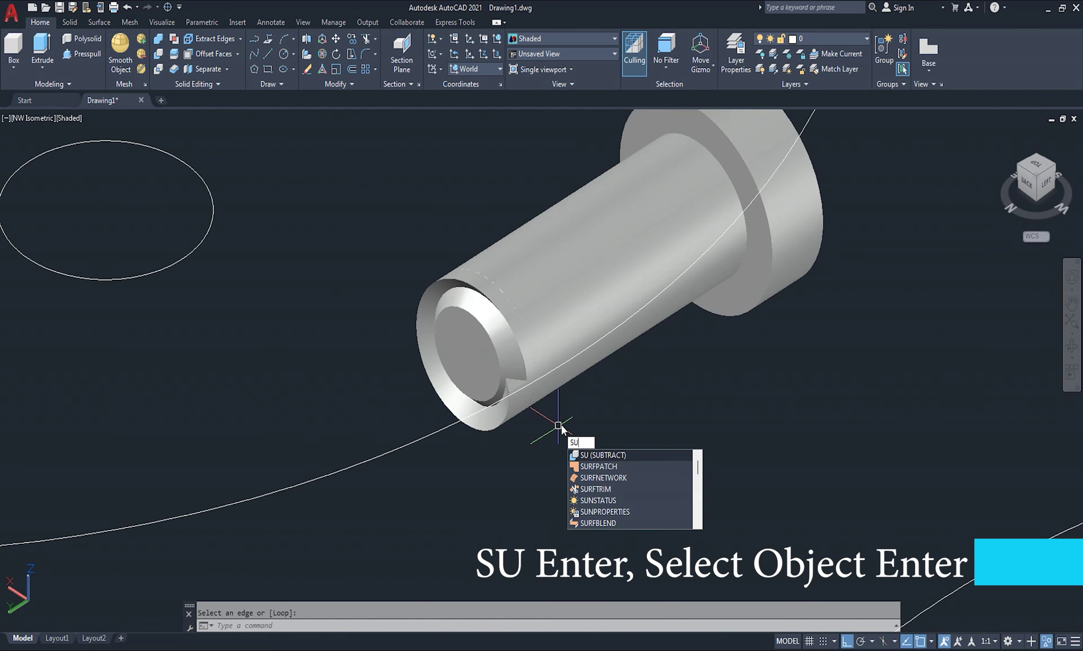
pyautogui.press('Return')
pyautogui.click(507, 365)
pyautogui.press('Return')
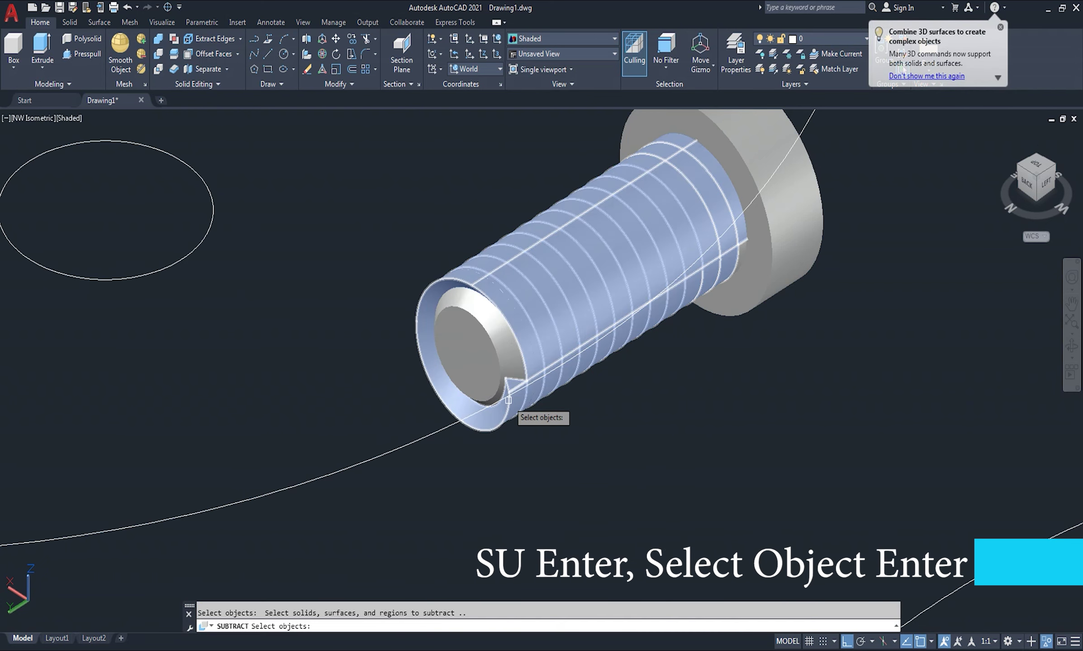
pyautogui.click(508, 399)
pyautogui.press('Return')
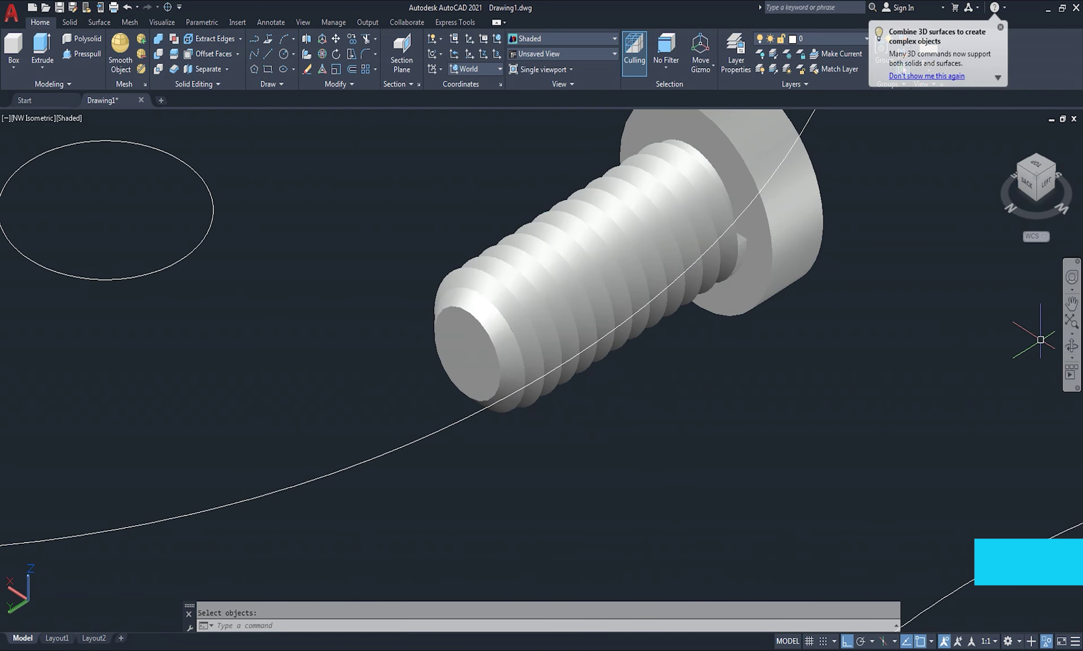
# Orbit around the bolt to inspect the head and new threads
pyautogui.moveTo(802, 332)
pyautogui.keyDown('shift'); pyautogui.mouseDown(button='middle')
pyautogui.moveTo(799, 348)
pyautogui.moveTo(720, 357)
pyautogui.mouseUp(button='middle'); pyautogui.keyUp('shift')
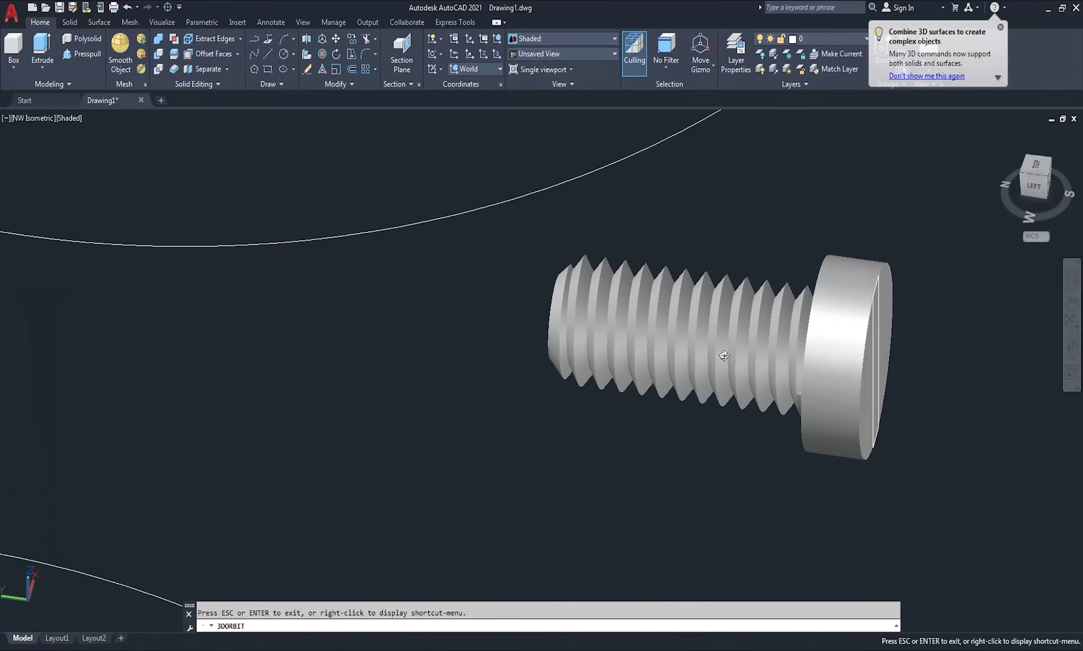
pyautogui.moveTo(834, 387)
pyautogui.keyDown('shift'); pyautogui.mouseDown(button='middle')
pyautogui.moveTo(918, 363)
pyautogui.moveTo(760, 371)
pyautogui.moveTo(701, 338)
pyautogui.mouseUp(button='middle'); pyautogui.keyUp('shift')
pyautogui.scroll(2, 701, 339)
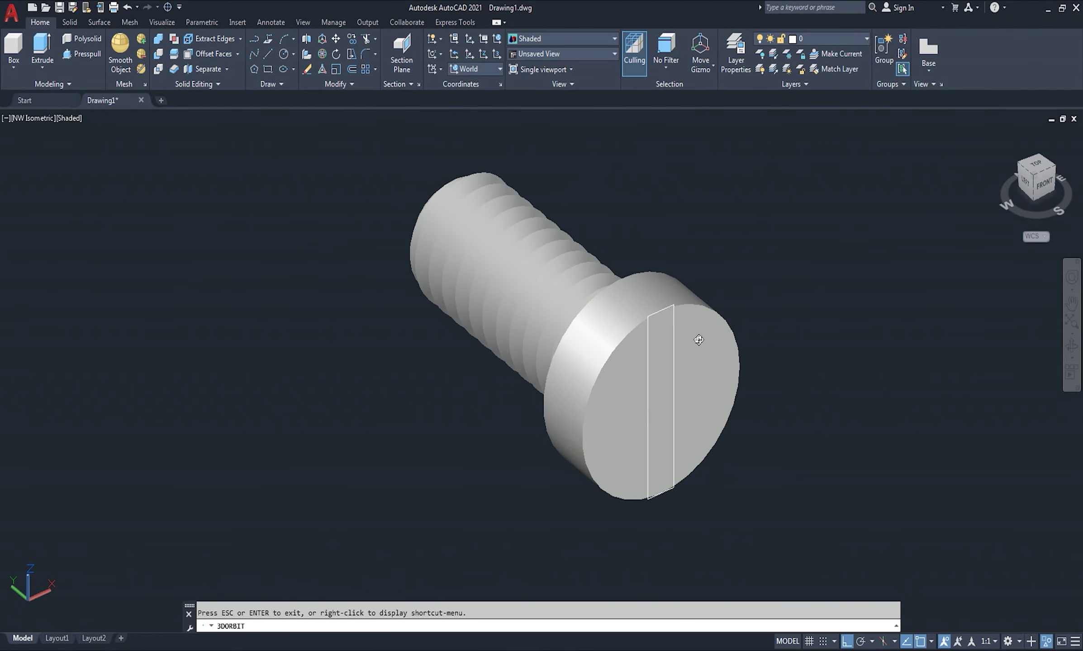
pyautogui.scroll(2, 699, 338)
pyautogui.rightClick(750, 252)
pyautogui.click(774, 262)
pyautogui.write('e')
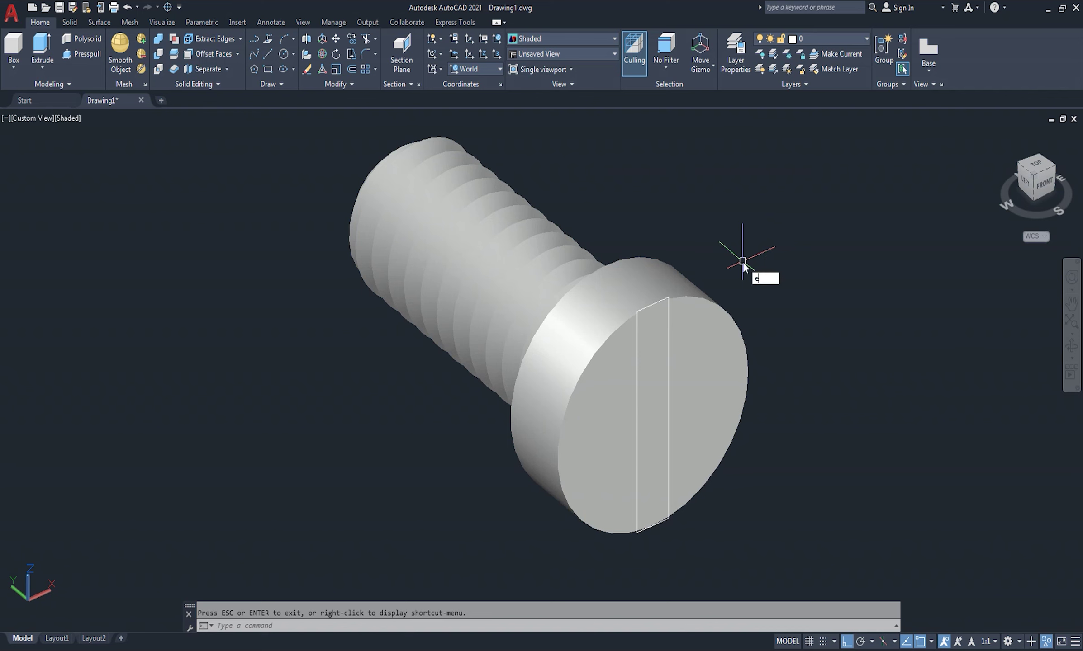
# Extrude the slot profile on the bolt head 1.5 units with a 4° taper
pyautogui.write('xt')
pyautogui.press('Return')
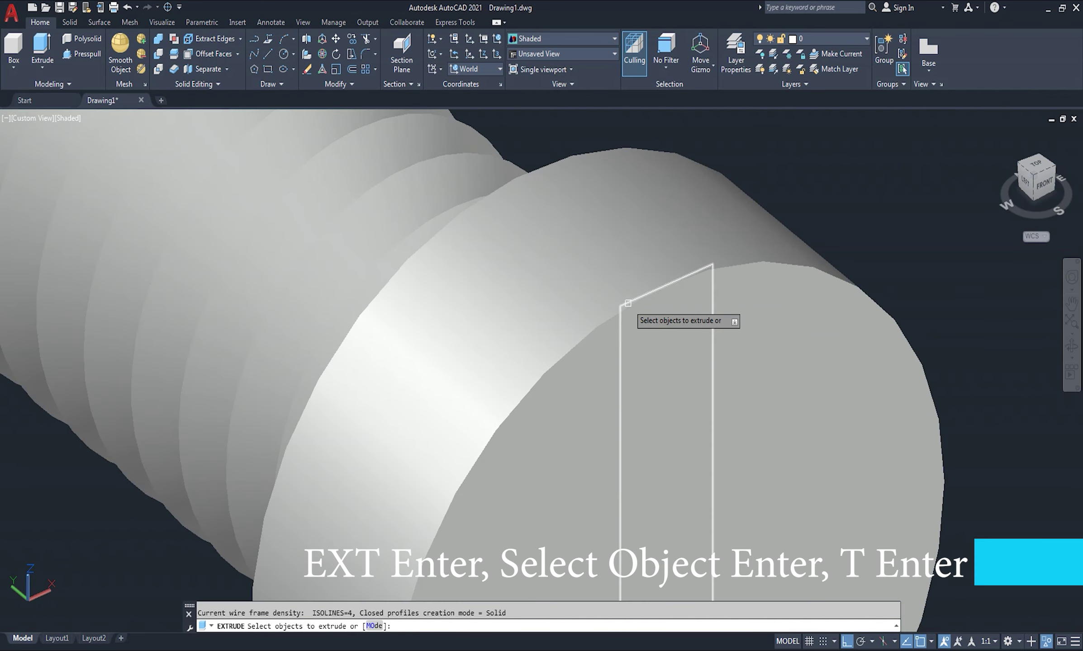
pyautogui.click(627, 304)
pyautogui.press('Return')
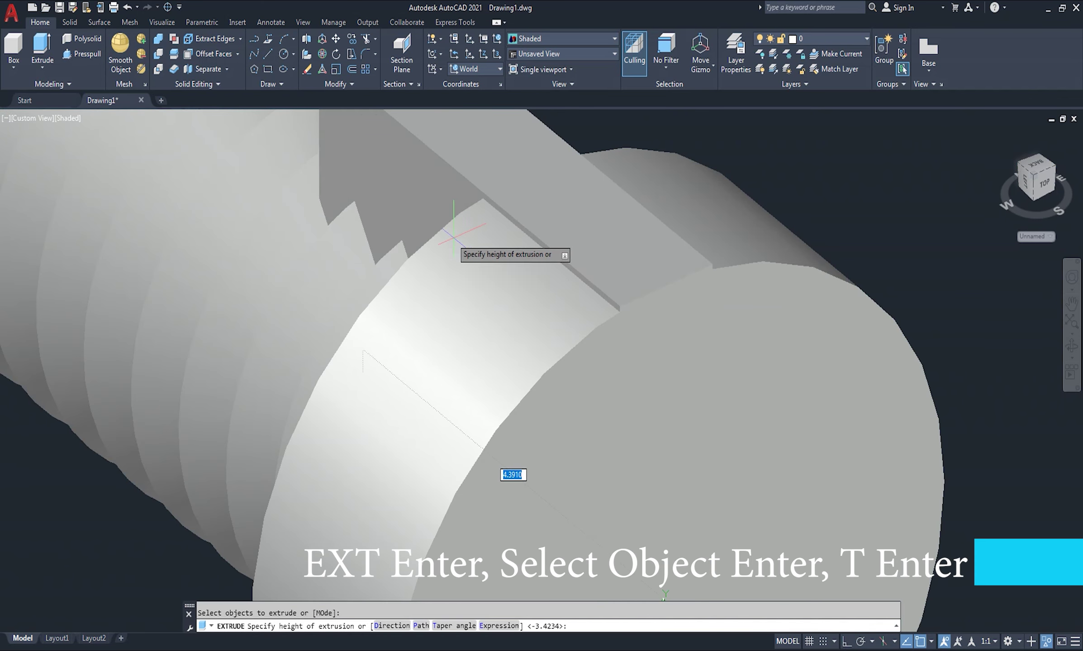
pyautogui.write('t')
pyautogui.press('Return')
pyautogui.scroll(-2, 453, 246)
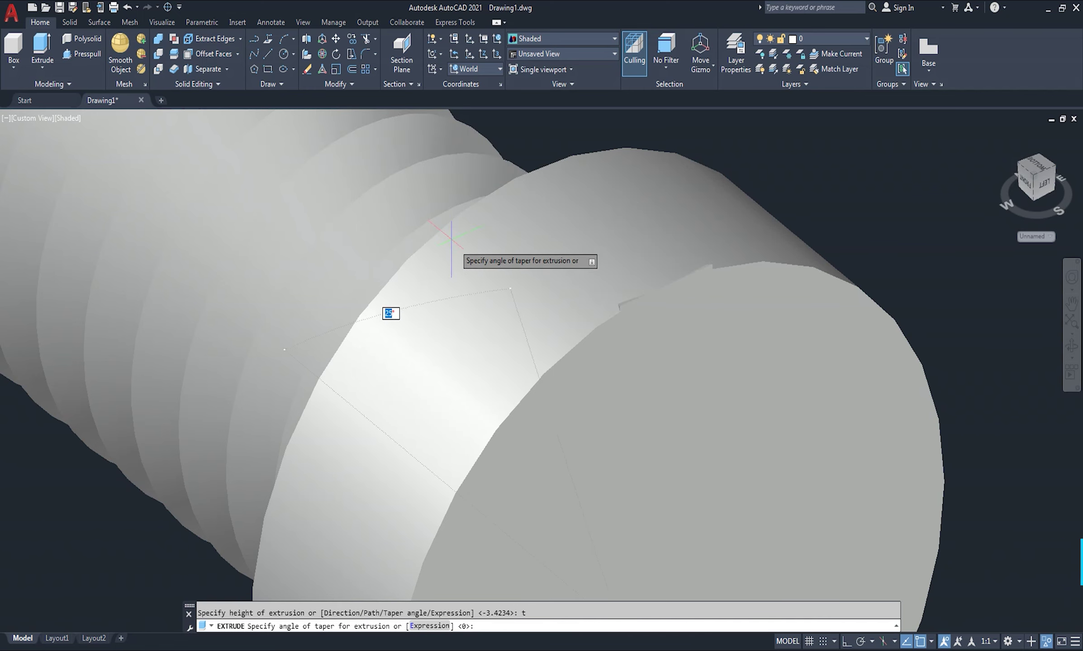
pyautogui.scroll(-2, 498, 280)
pyautogui.scroll(-1, 502, 291)
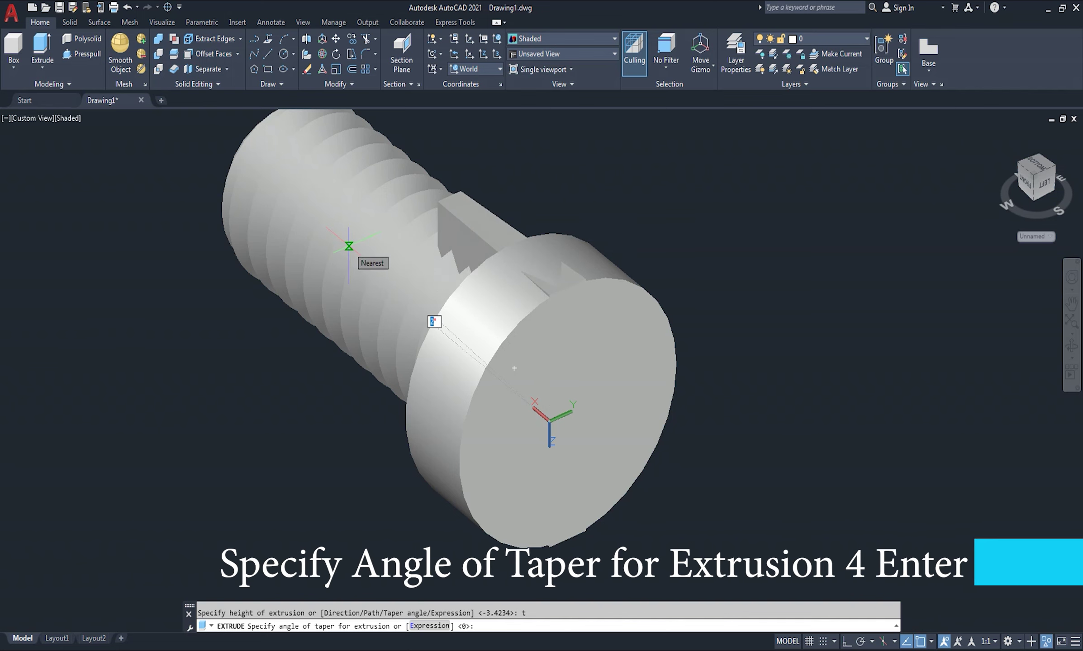
pyautogui.write('4')
pyautogui.press('Return')
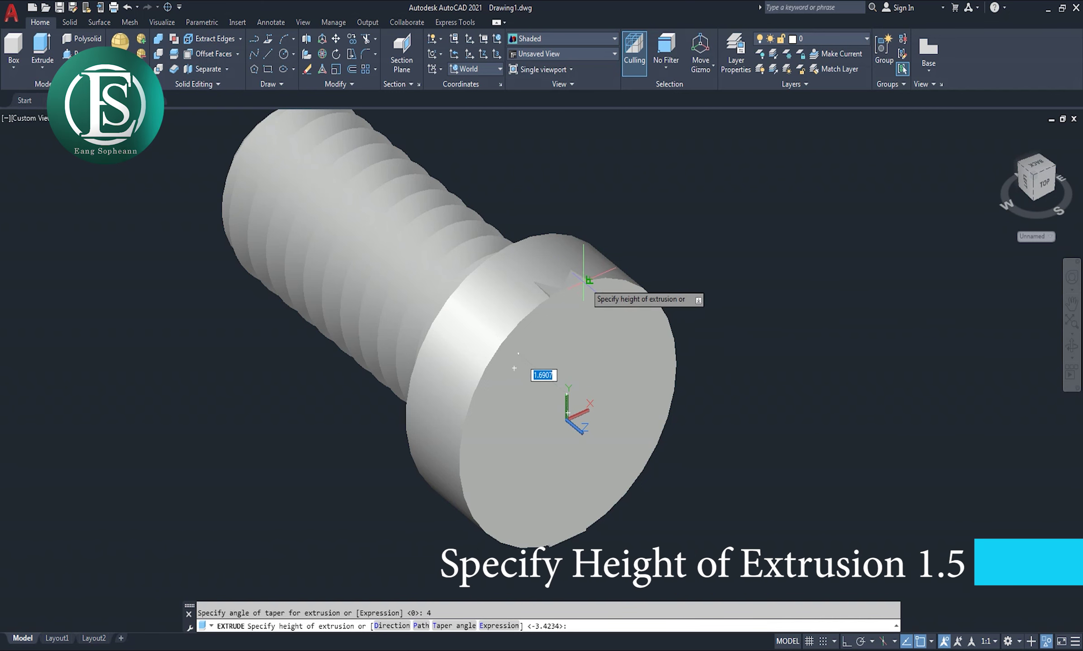
pyautogui.write('1')
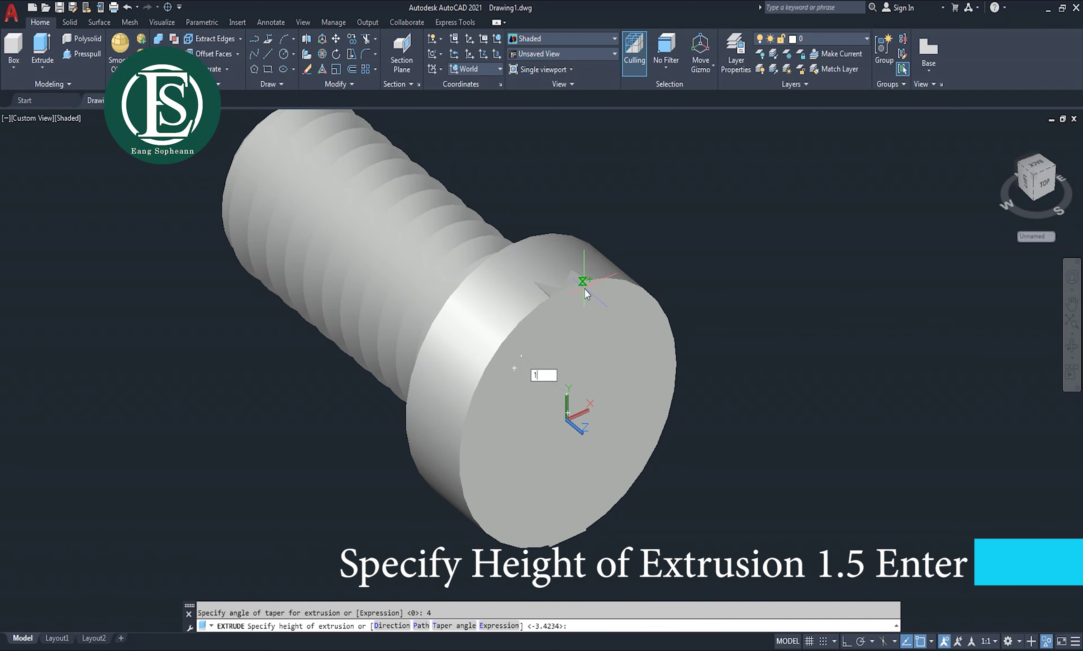
pyautogui.write('.5')
pyautogui.press('Return')
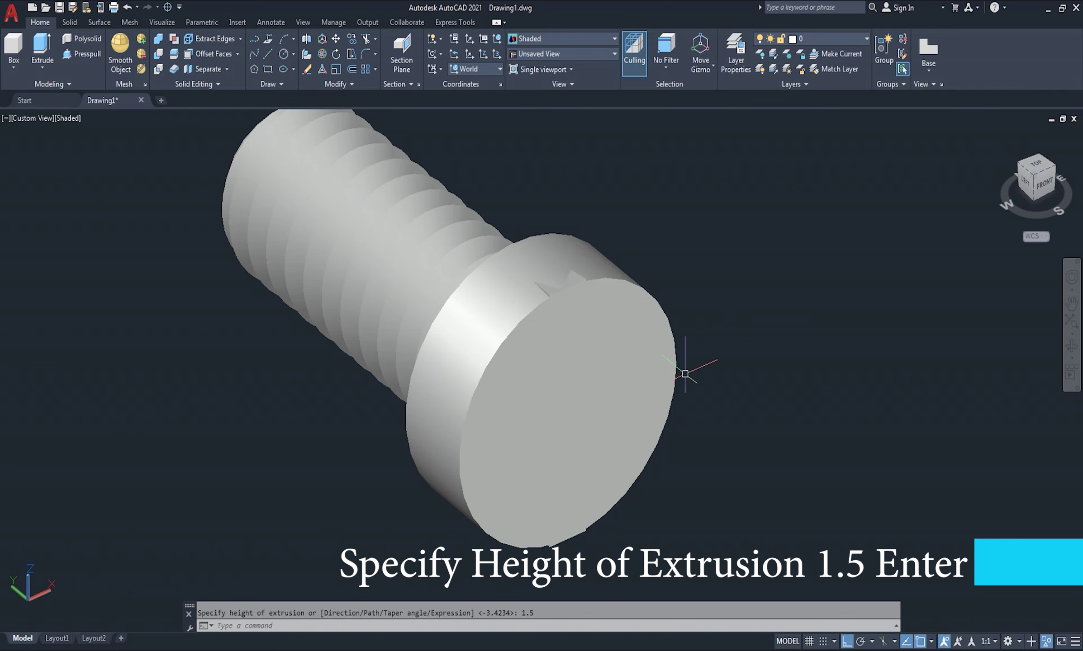
# Subtract the slot box from the screw head
pyautogui.write('su')
pyautogui.press('Return')
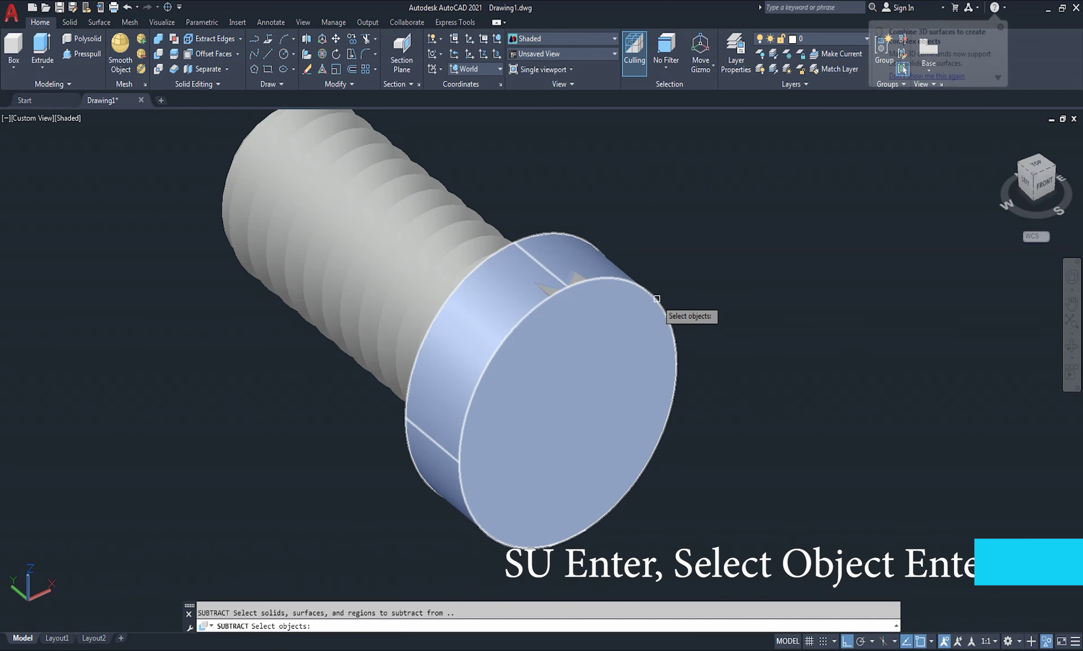
pyautogui.click(657, 300)
pyautogui.press('Return')
pyautogui.click(575, 310)
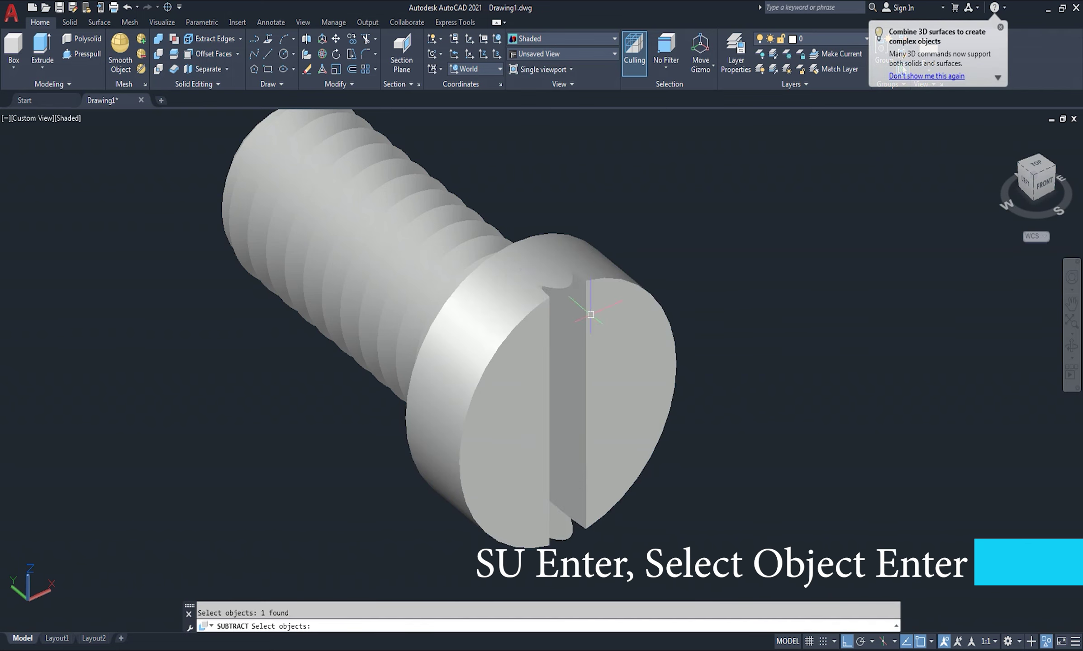
pyautogui.press('Return')
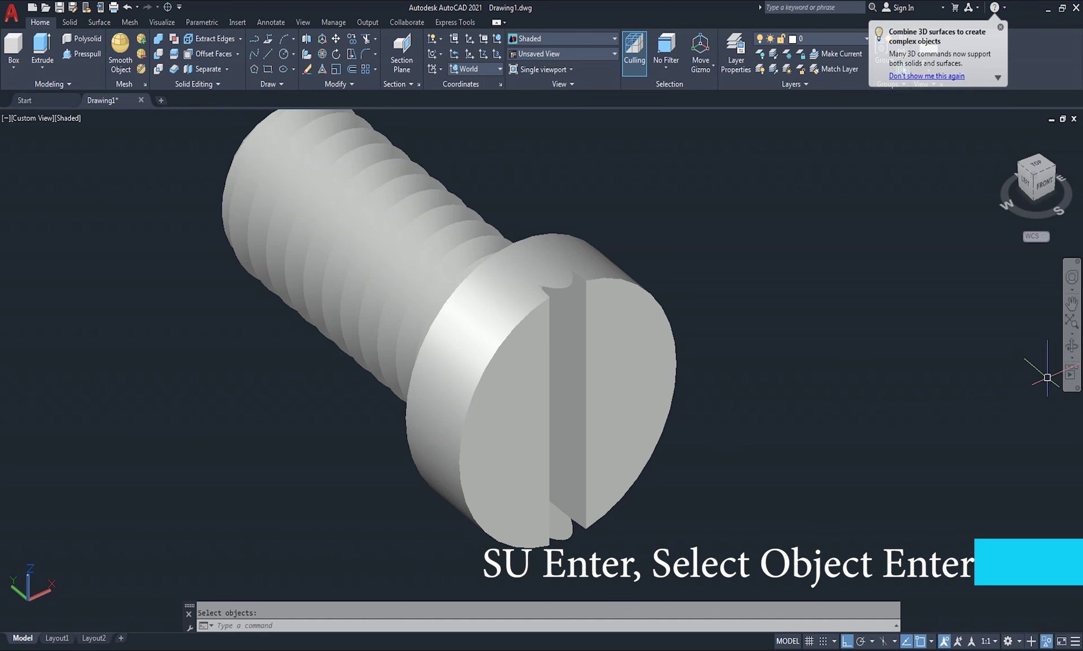
# Press-pull the notch area to cut the slot through the screw head
pyautogui.keyDown('shift'); pyautogui.moveTo(846, 413); pyautogui.dragTo(848, 362, button='middle'); pyautogui.keyUp('shift')
pyautogui.rightClick(848, 362)
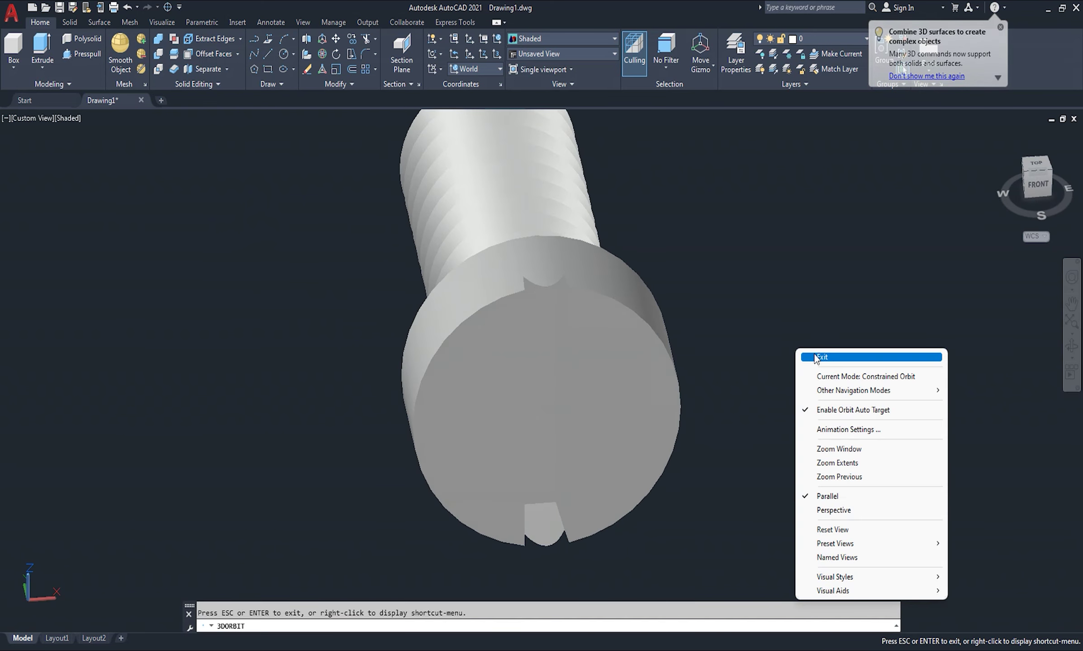
pyautogui.click(847, 358)
pyautogui.click(79, 54)
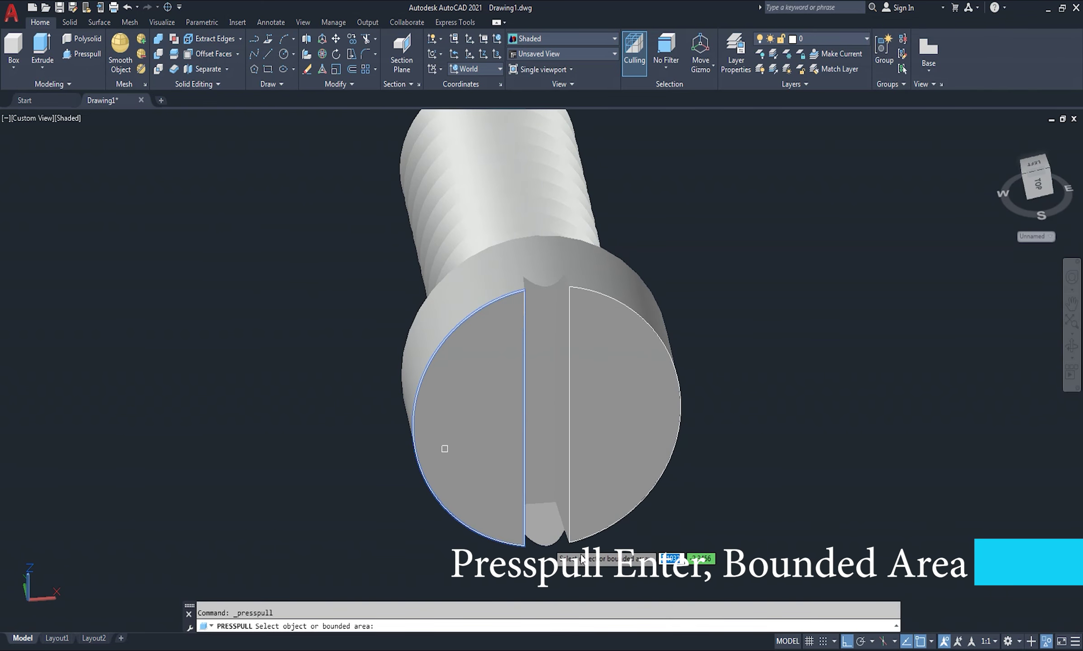
pyautogui.click(545, 525)
pyautogui.click(543, 548)
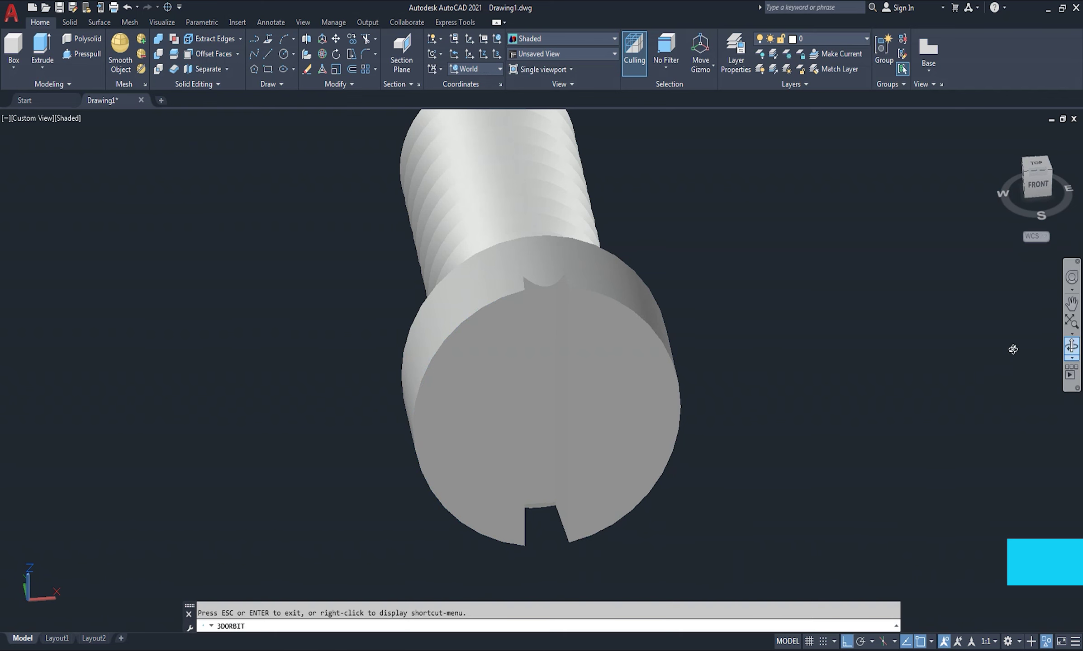
# Press the leftover area atop the slot down into the head
pyautogui.keyDown('shift'); pyautogui.moveTo(724, 362); pyautogui.dragTo(665, 180, button='middle'); pyautogui.keyUp('shift')
pyautogui.moveTo(665, 180); pyautogui.dragTo(542, 174)
pyautogui.rightClick(539, 175)
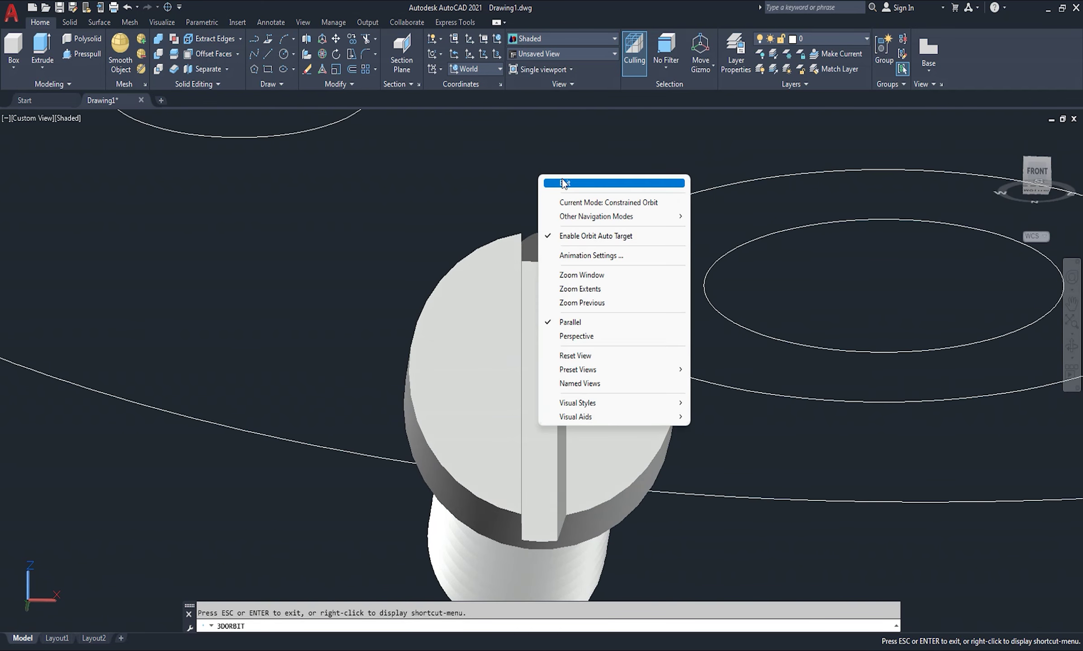
pyautogui.click(562, 180)
pyautogui.click(92, 60)
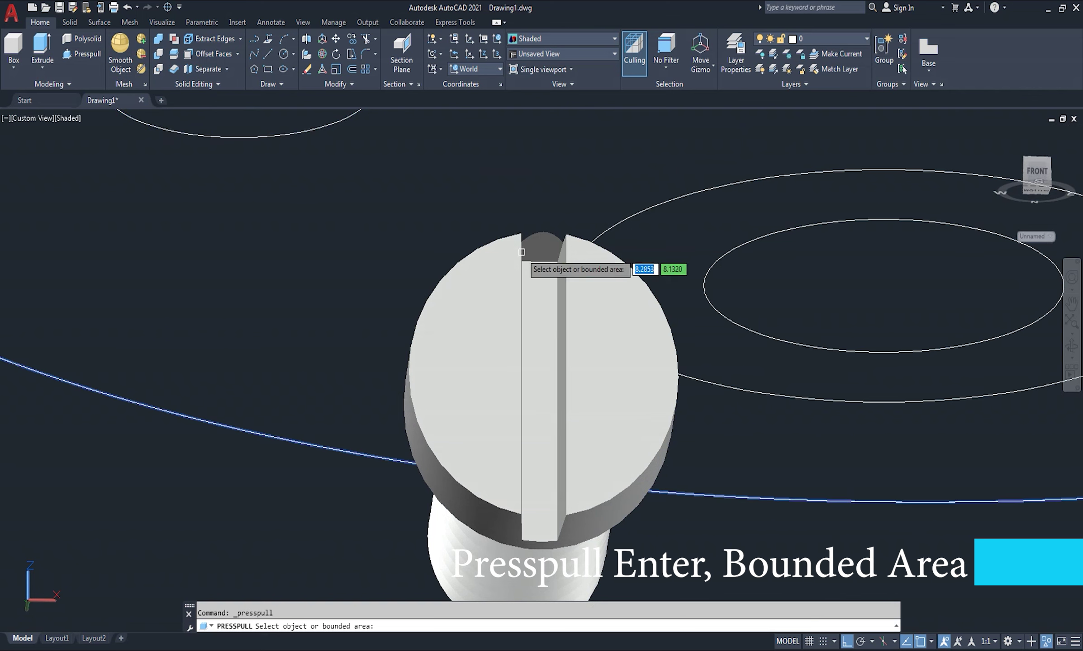
pyautogui.click(540, 247)
pyautogui.click(552, 186)
pyautogui.press('Return')
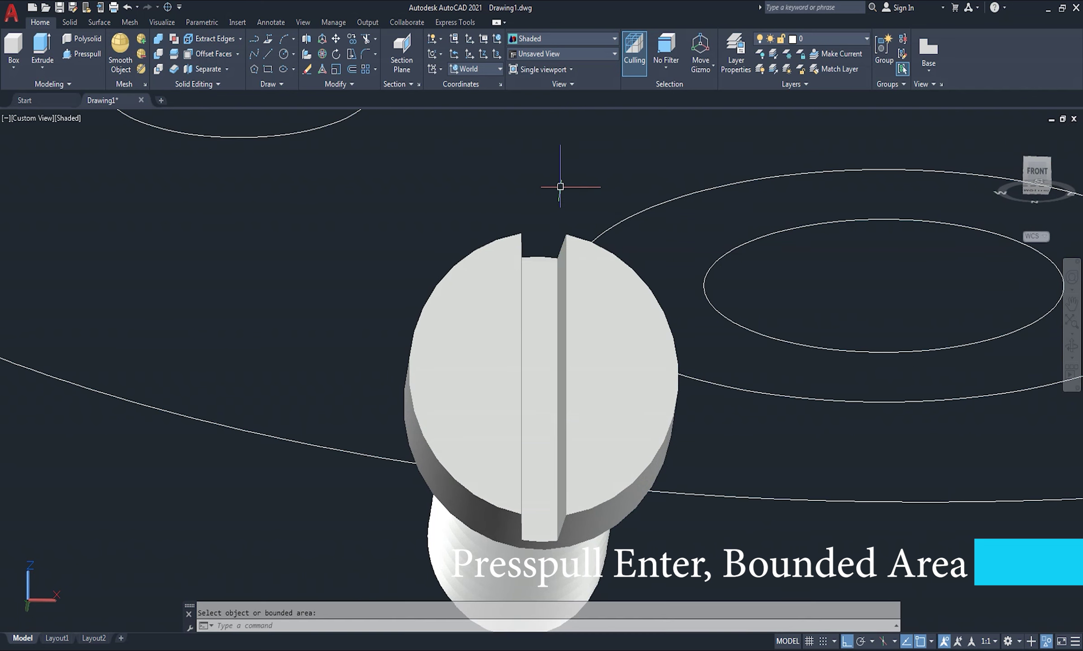
# Switch to SW Isometric and union all the screw parts into one solid
pyautogui.click(1018, 168)
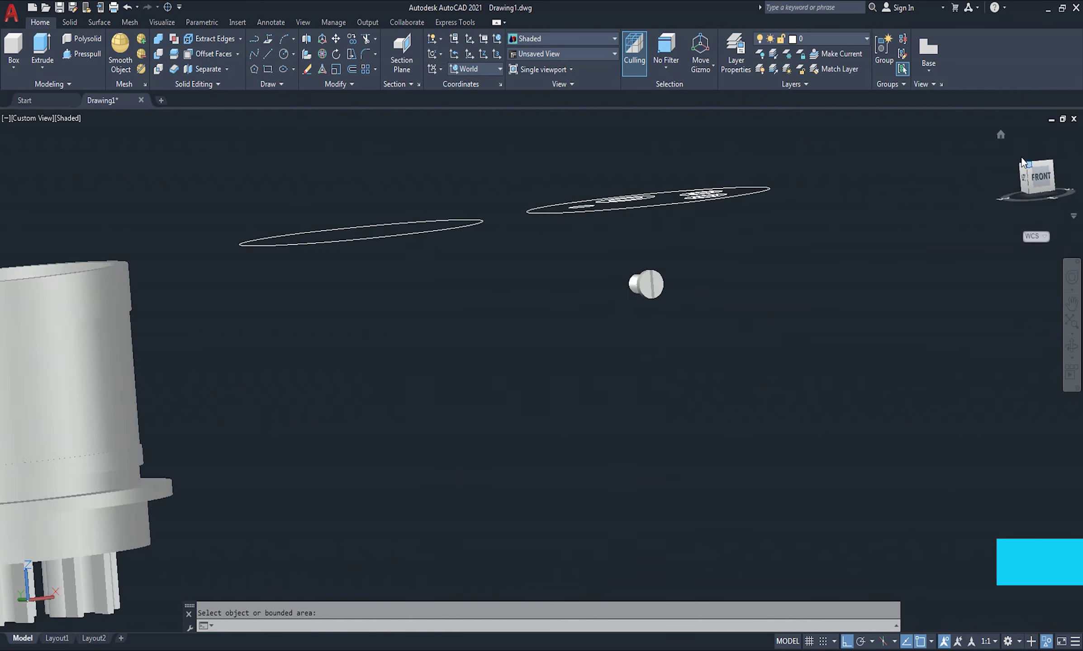
pyautogui.press('Escape')
pyautogui.scroll(3, 679, 294)
pyautogui.scroll(2, 708, 249)
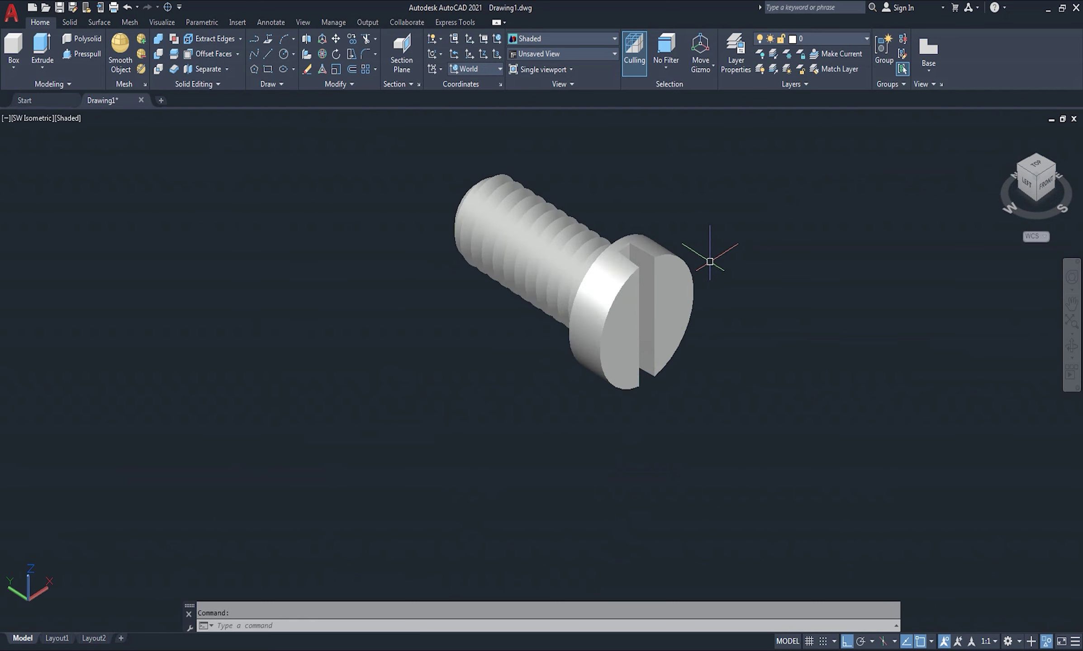
pyautogui.write('uni')
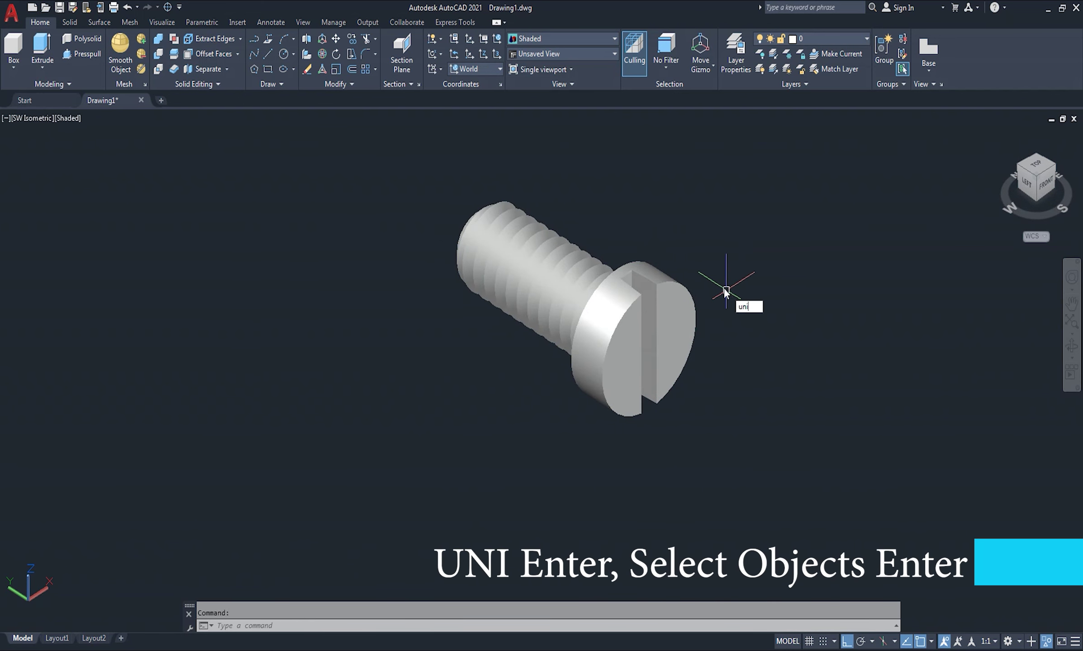
pyautogui.press('Return')
pyautogui.click(696, 222)
pyautogui.click(582, 362)
pyautogui.press('Return')
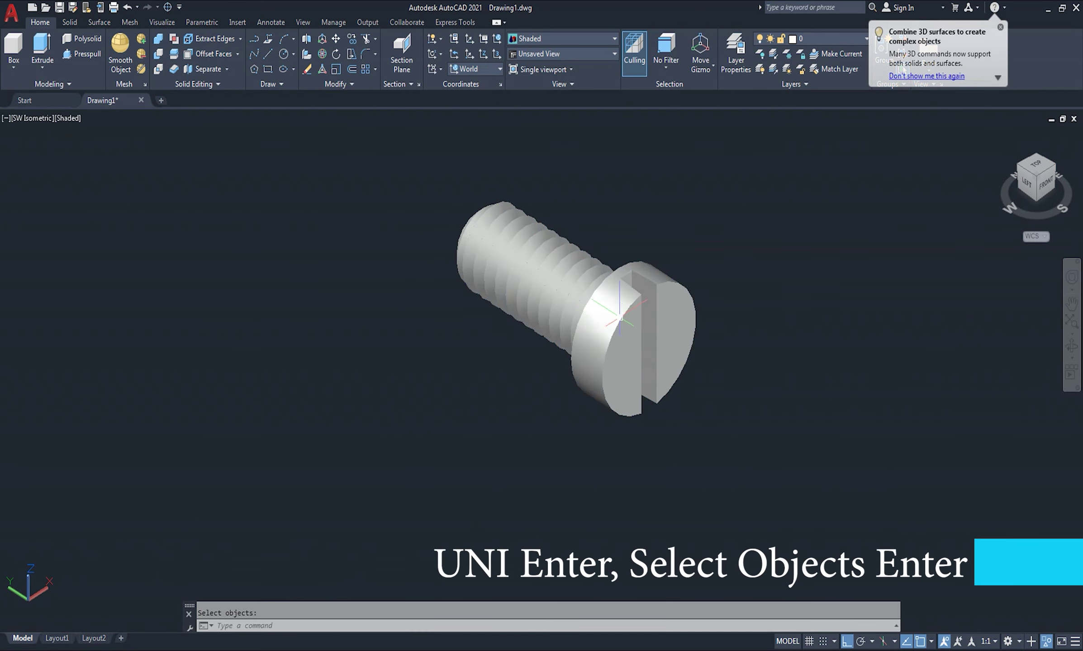
# Fillet the screw head's outer edge with radius 1
pyautogui.scroll(3, 715, 303)
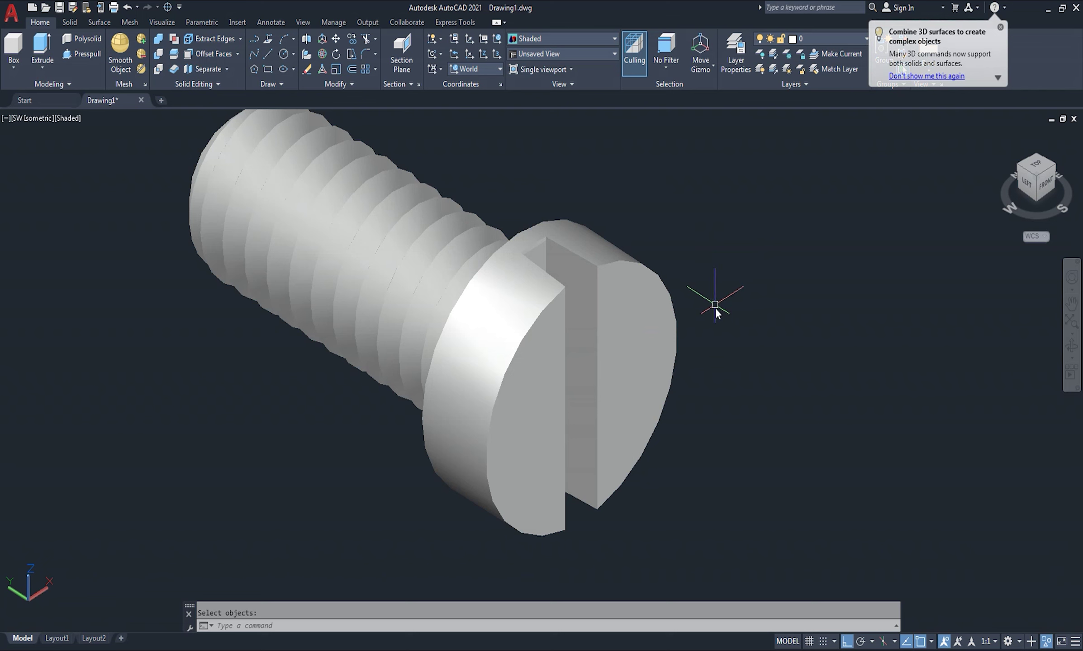
pyautogui.write('f')
pyautogui.press('Return')
pyautogui.write('r')
pyautogui.press('Return')
pyautogui.write('1')
pyautogui.press('Return')
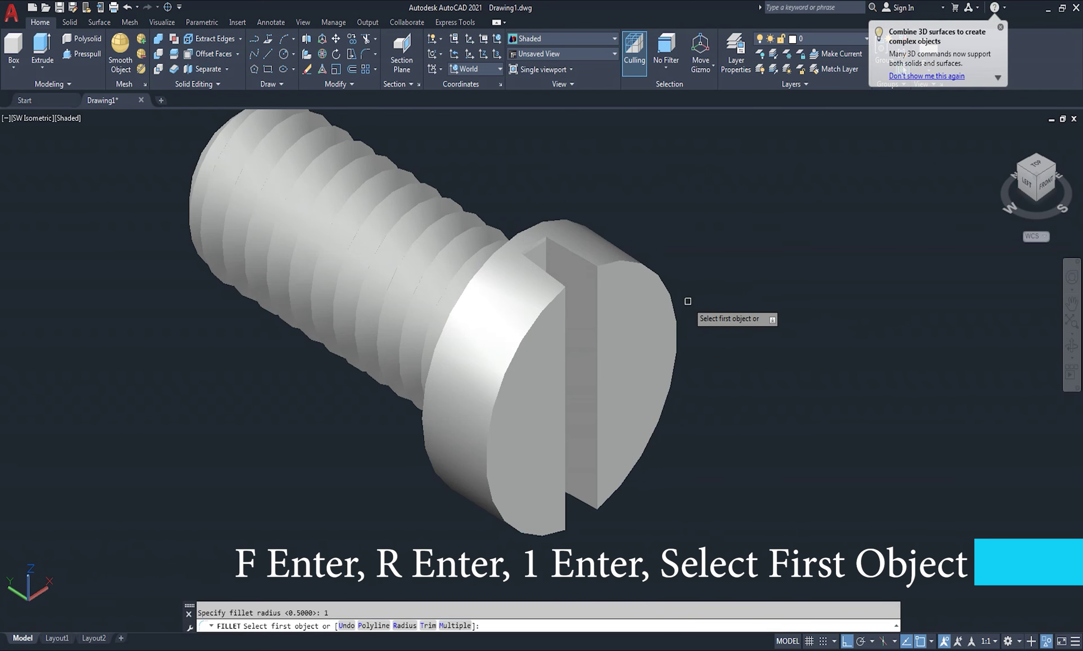
pyautogui.click(673, 302)
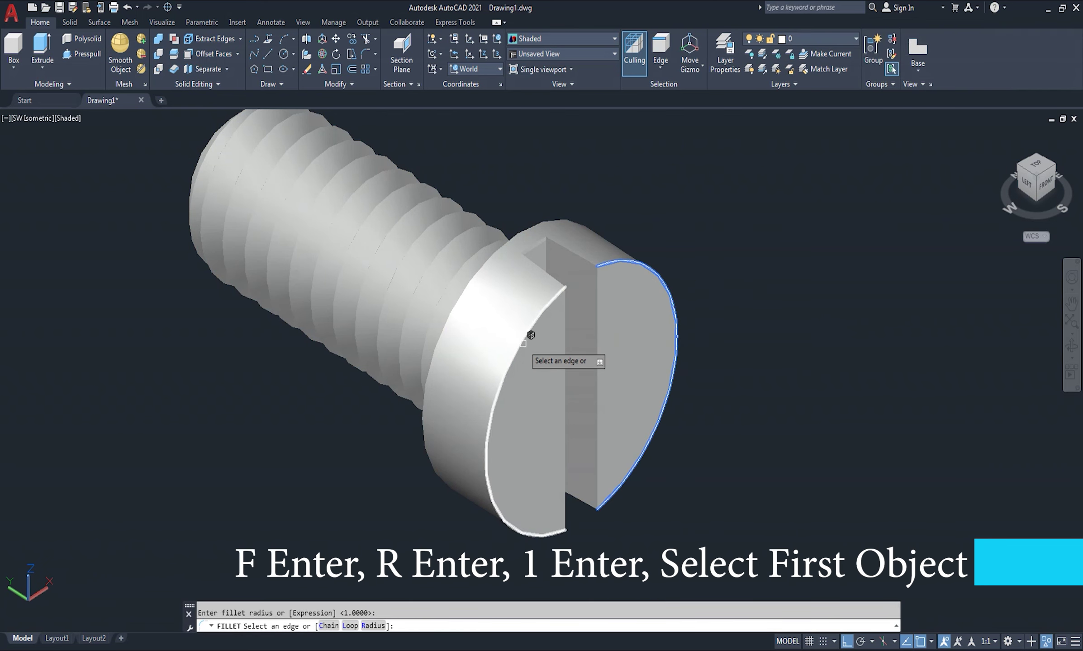
pyautogui.press('Return')
# End object isolation so the hidden pin shows again
pyautogui.scroll(-5, 791, 283)
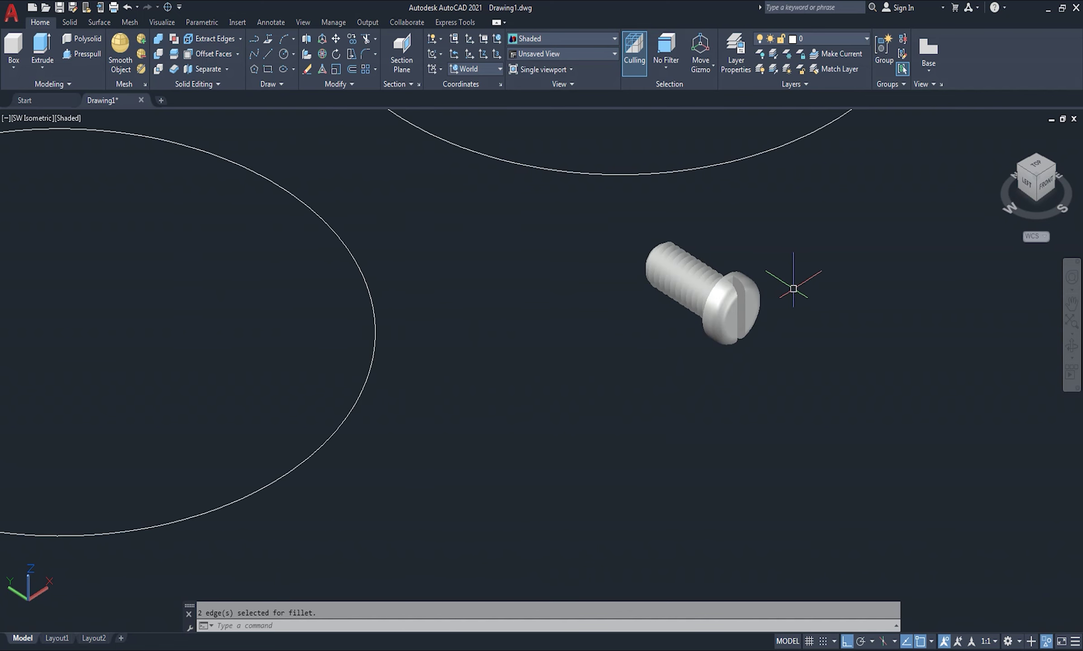
pyautogui.scroll(-2, 794, 289)
pyautogui.scroll(-2, 793, 289)
pyautogui.scroll(-2, 790, 297)
pyautogui.scroll(-2, 672, 339)
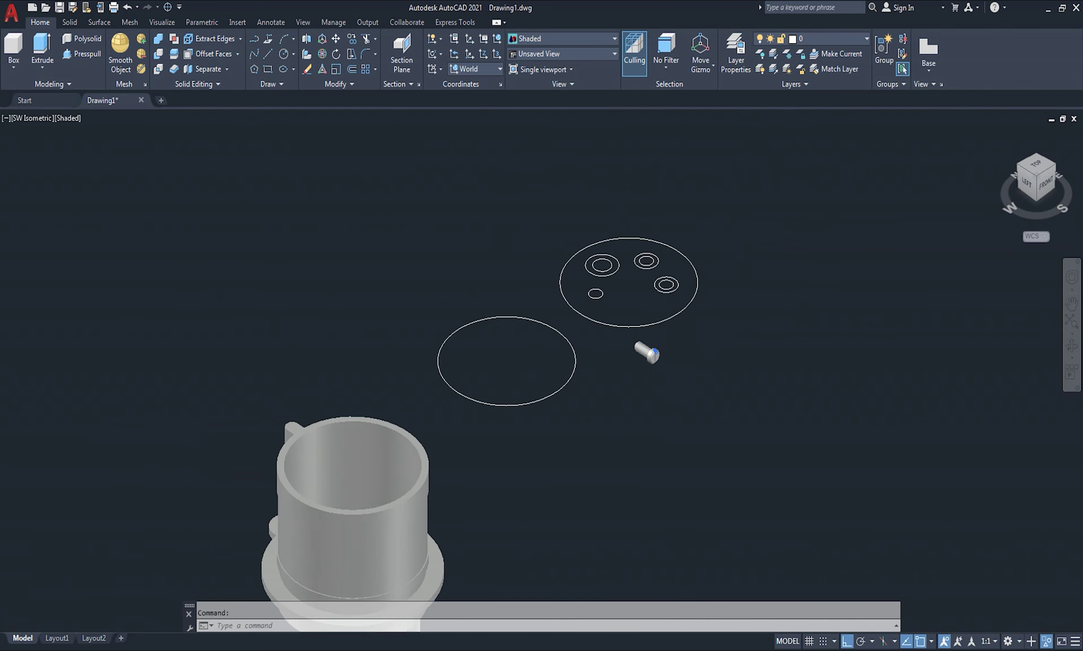
pyautogui.click(1045, 643)
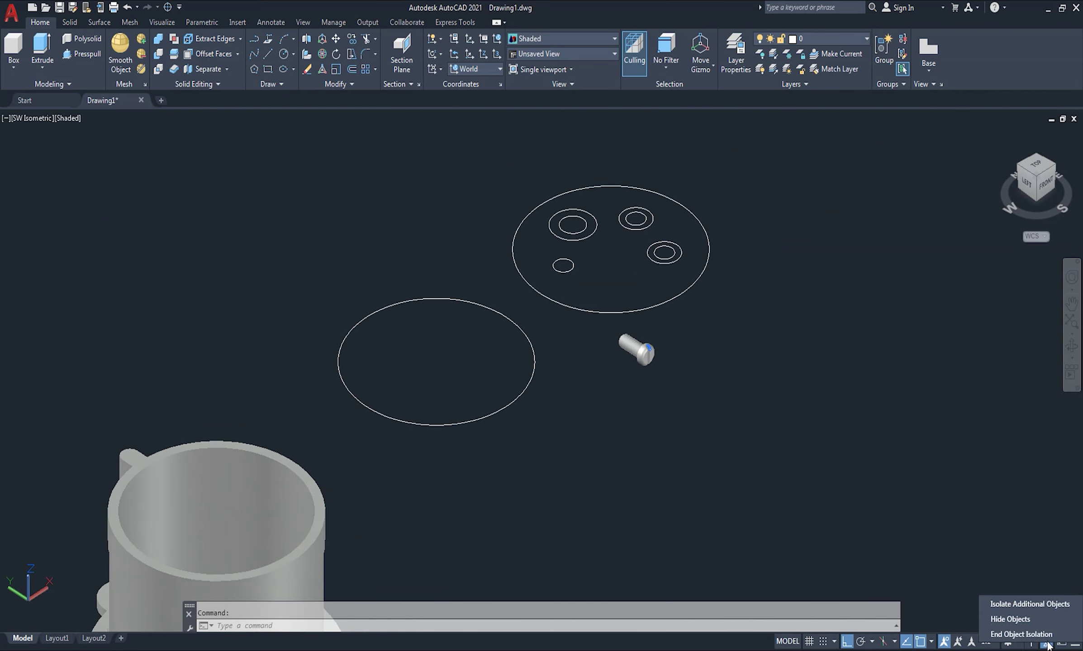
pyautogui.click(1045, 634)
# Move the slotted screw 6 units up
pyautogui.scroll(3, 667, 353)
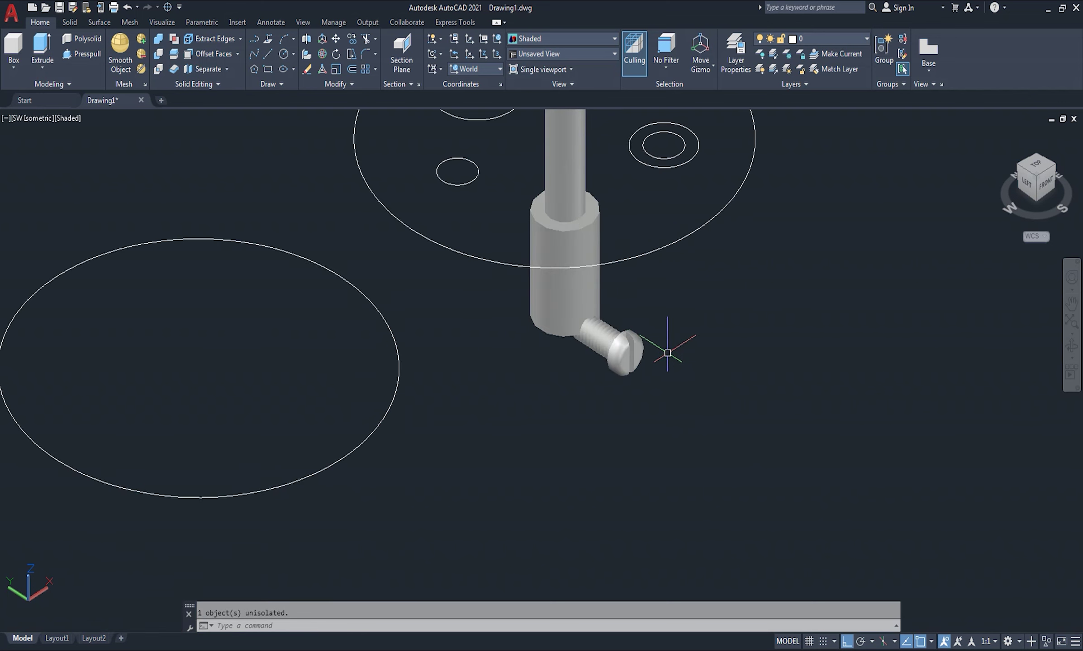
pyautogui.moveTo(701, 366); pyautogui.dragTo(695, 407, button='middle')
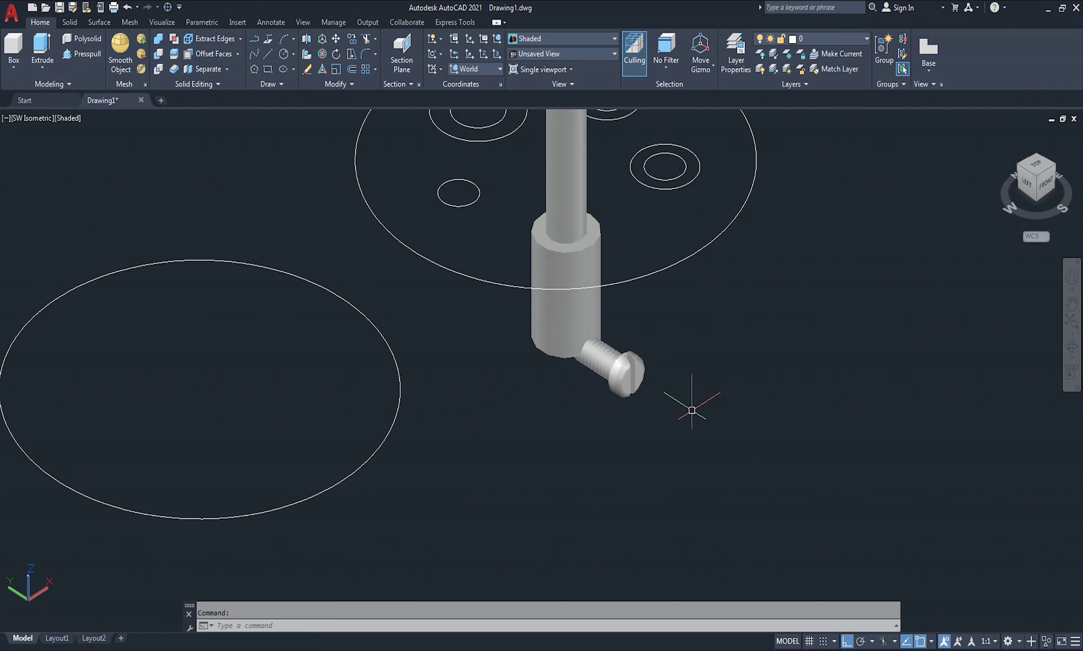
pyautogui.scroll(2, 688, 406)
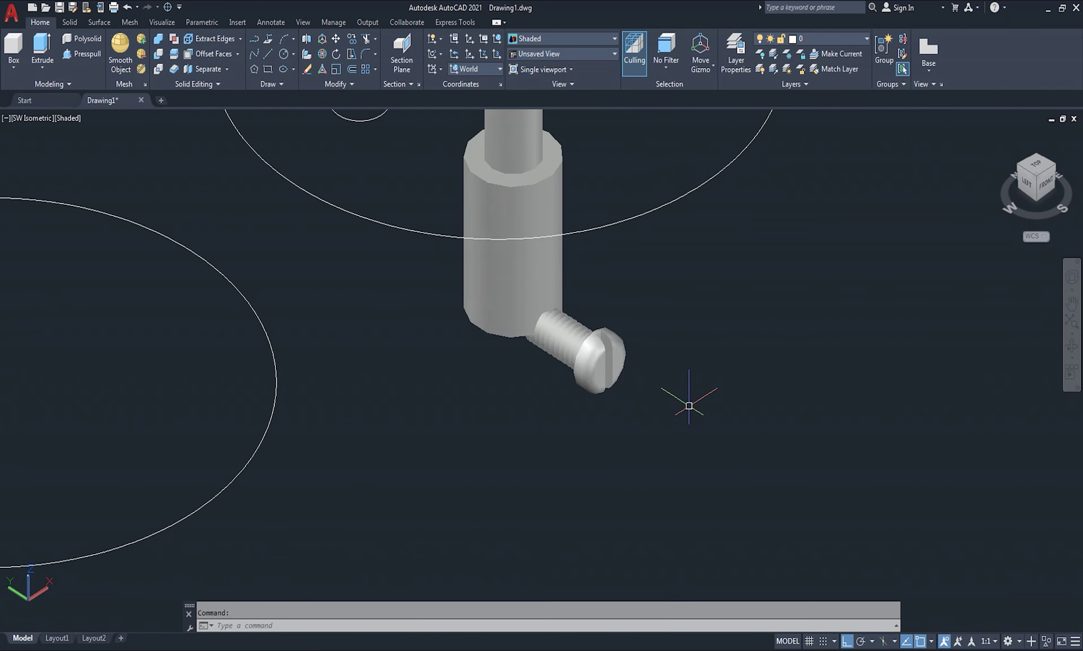
pyautogui.write('m')
pyautogui.press('Return')
pyautogui.click(600, 381)
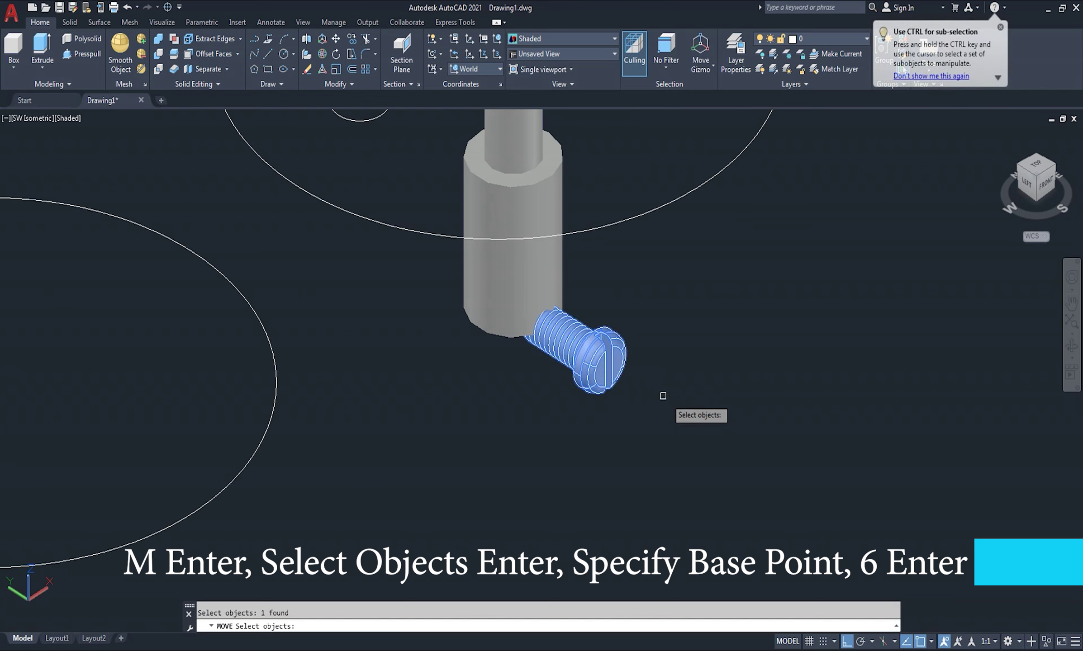
pyautogui.press('Return')
pyautogui.click(694, 422)
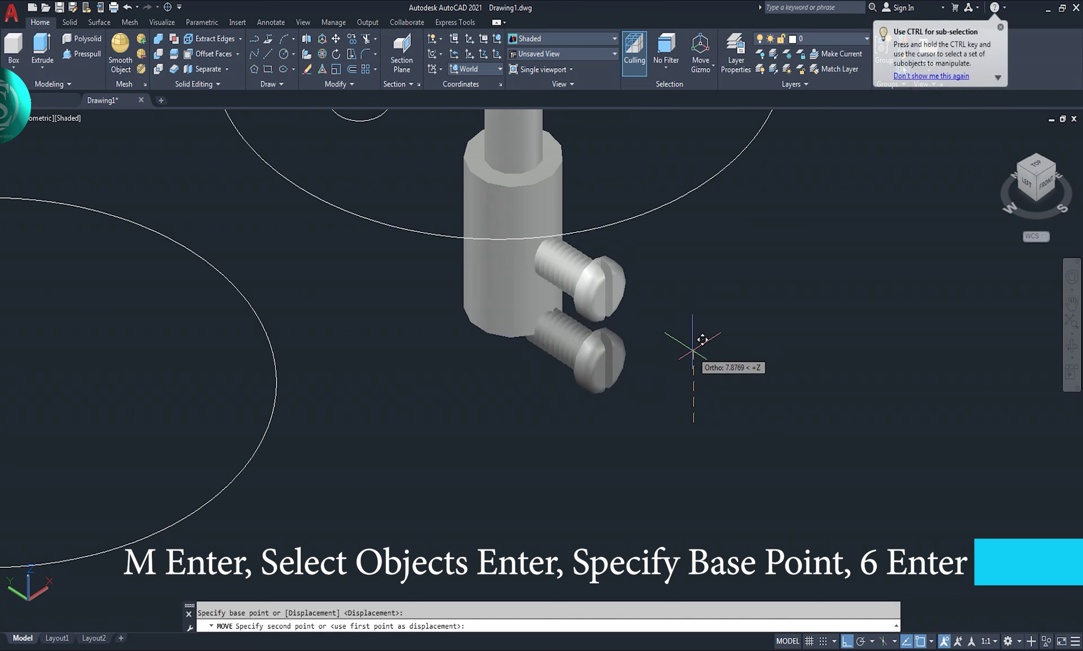
pyautogui.write('6')
pyautogui.press('Return')
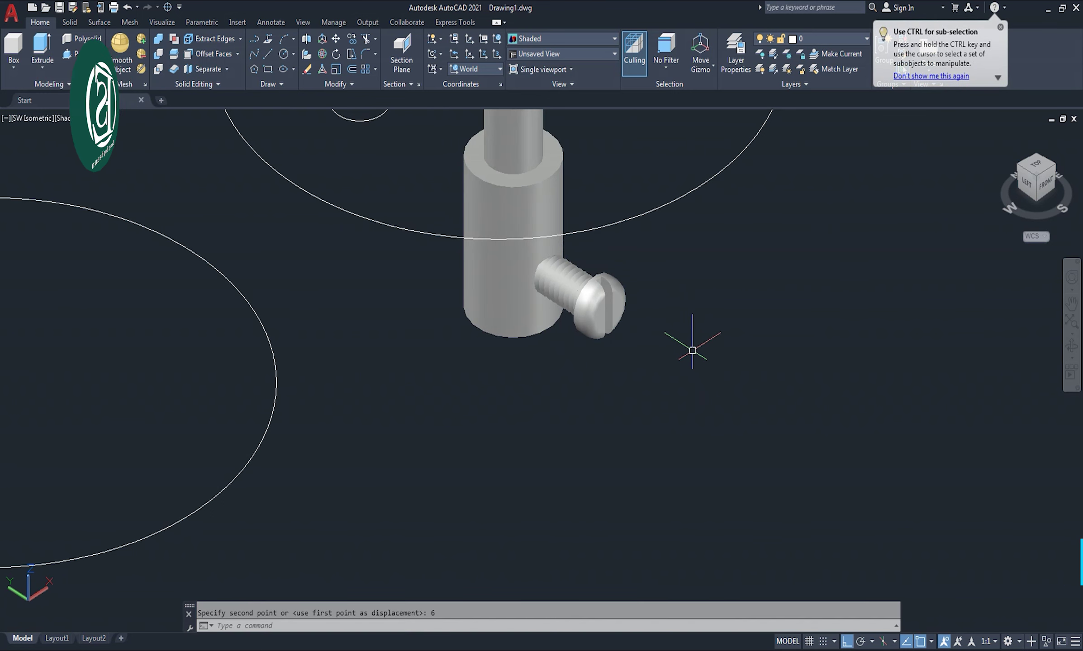
# Move the screw 2 units into the pin's collar, seating it against the base cylinder
pyautogui.write('m')
pyautogui.press('Return')
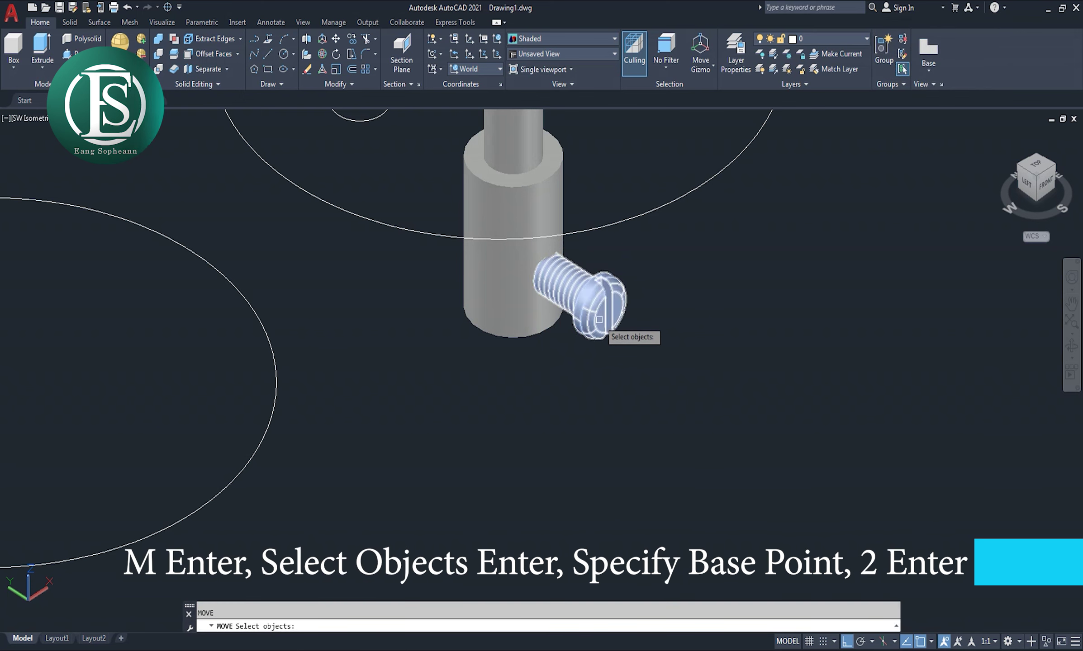
pyautogui.click(600, 319)
pyautogui.press('Return')
pyautogui.click(653, 433)
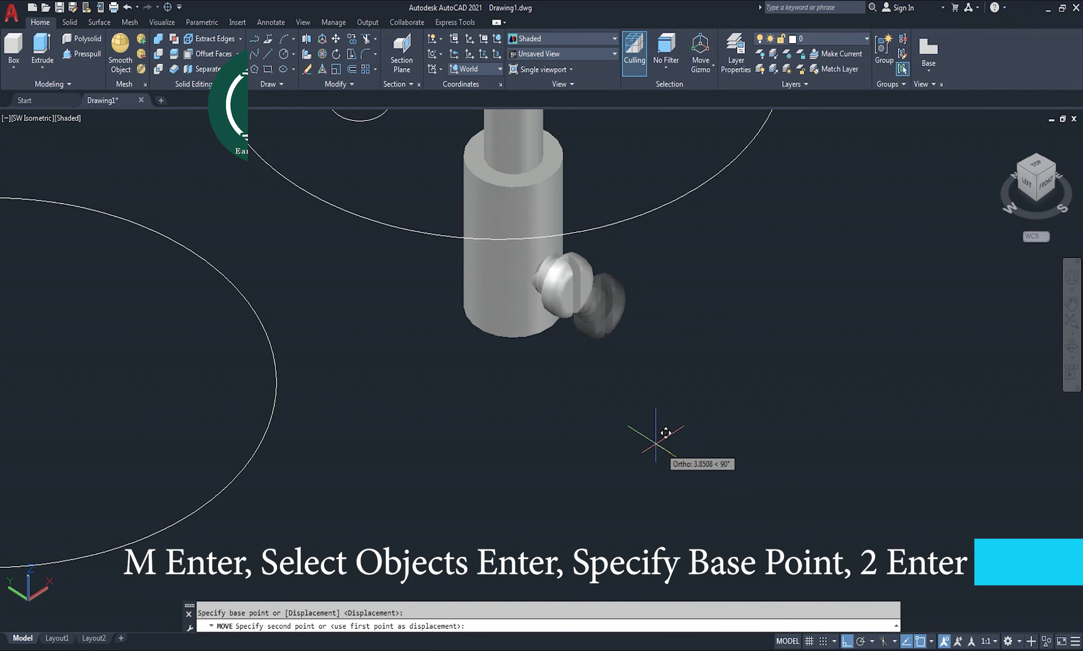
pyautogui.write('2')
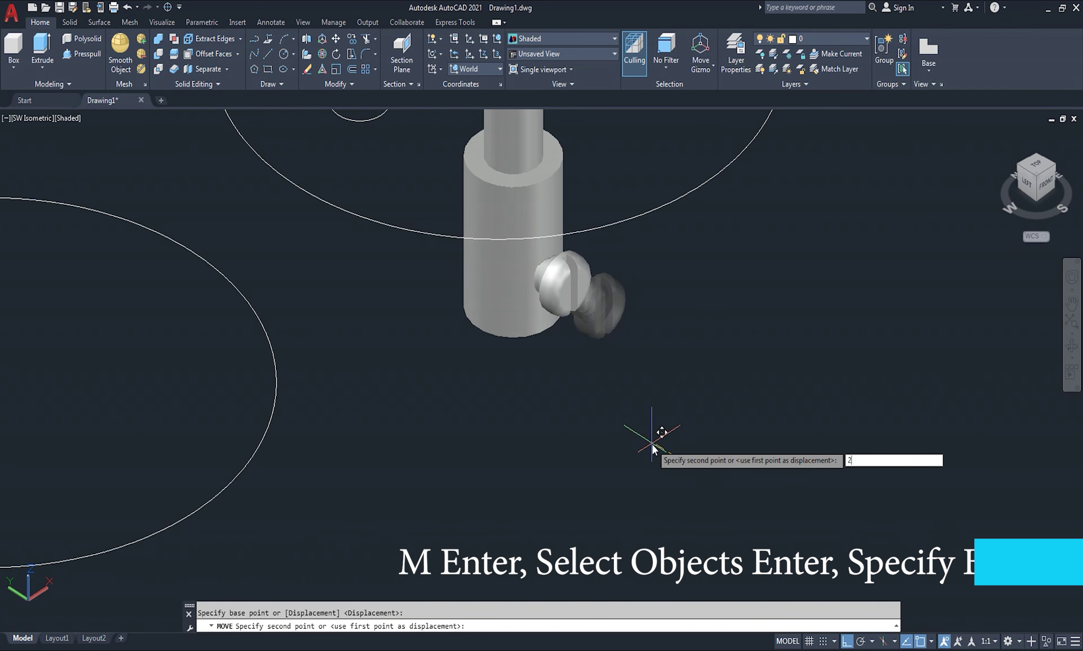
pyautogui.press('Return')
pyautogui.scroll(-2, 673, 407)
pyautogui.scroll(-2, 673, 407)
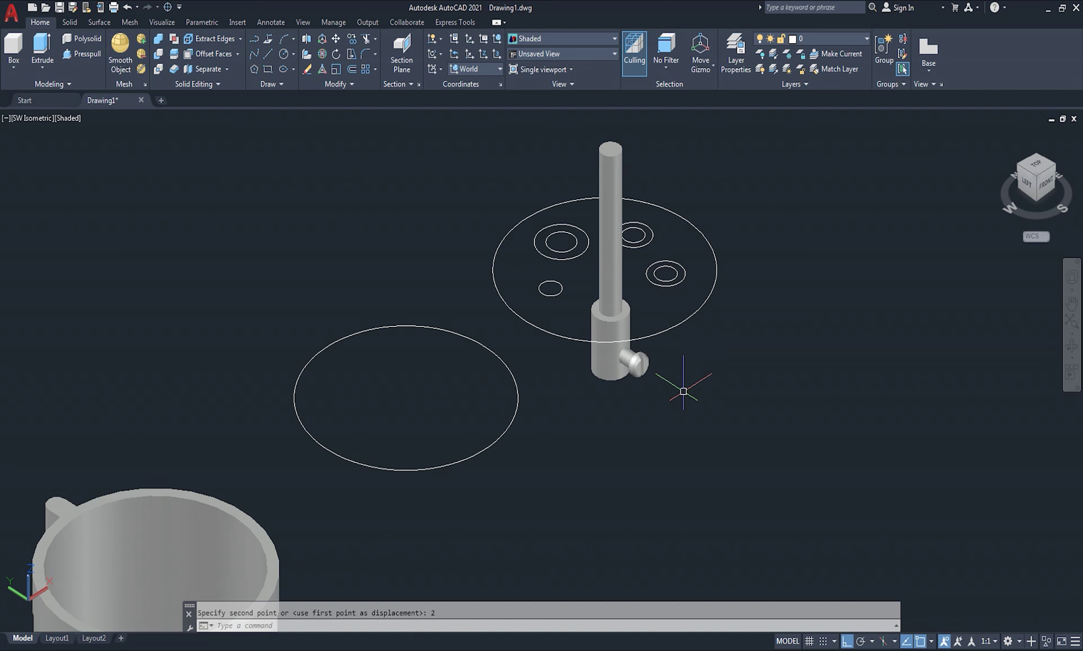
pyautogui.scroll(2, 683, 391)
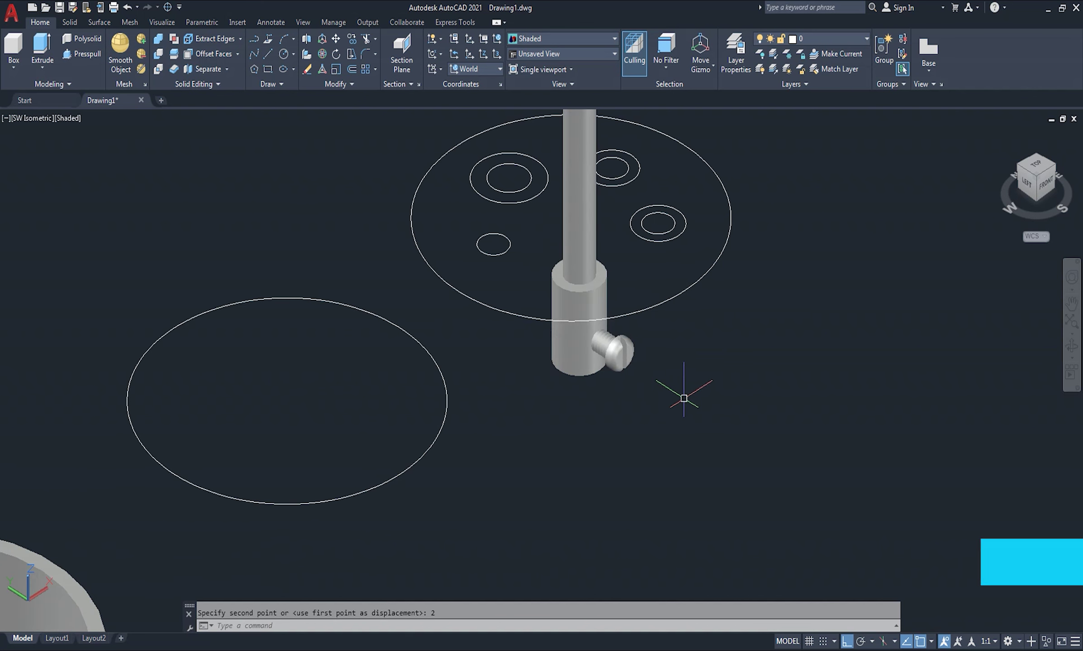
# Copy the screw to make a second screw
pyautogui.write('co')
pyautogui.press('Return')
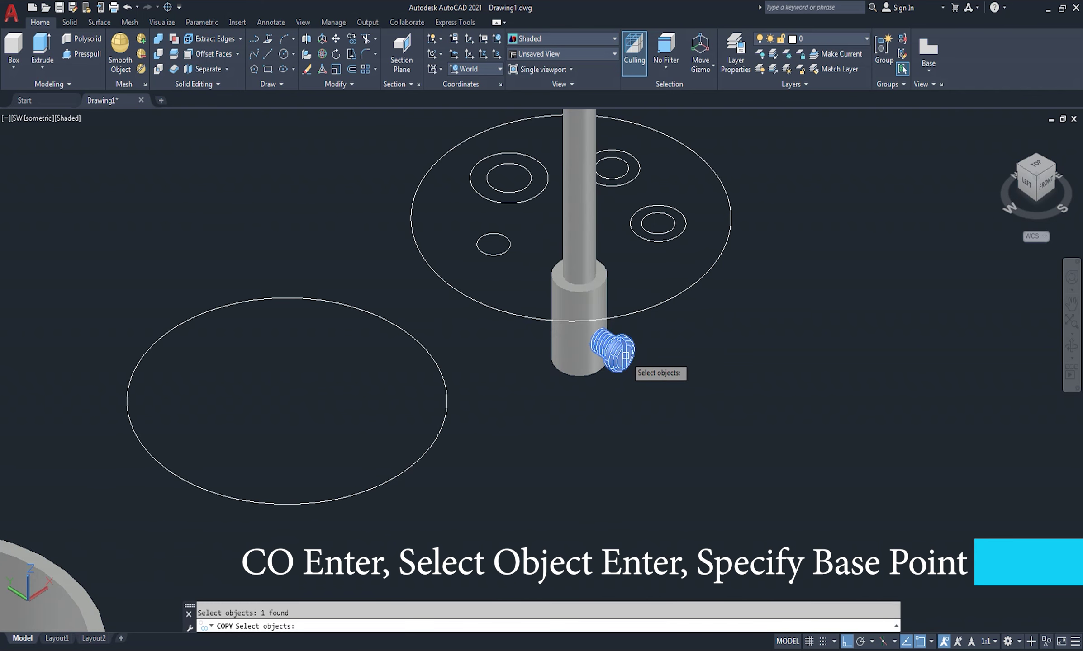
pyautogui.press('Return')
pyautogui.click(696, 345)
pyautogui.write('15')
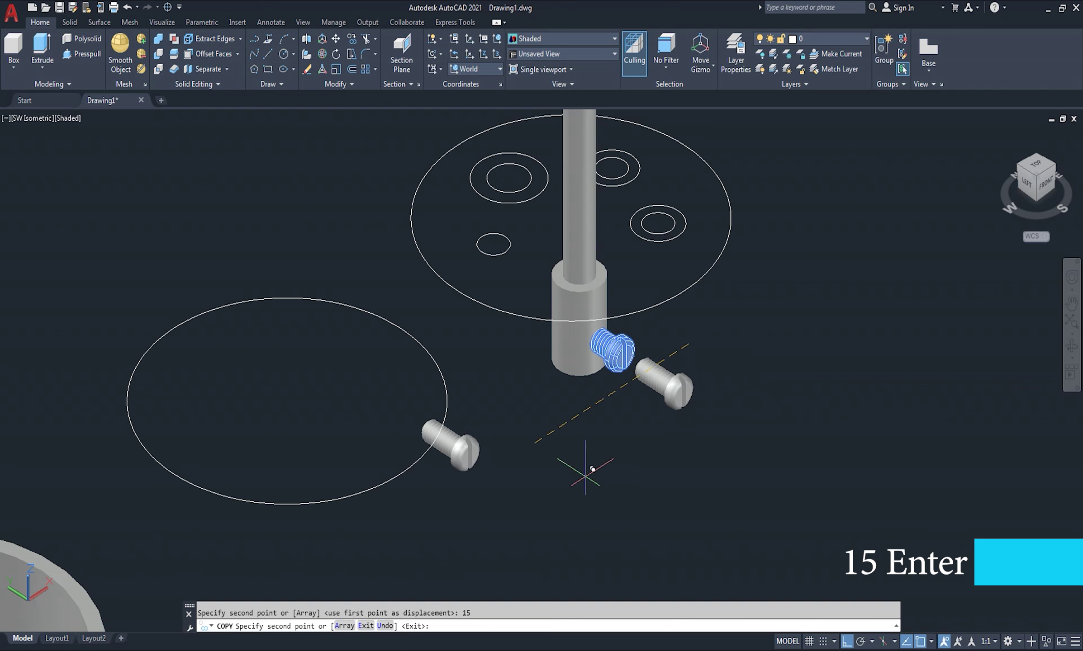
pyautogui.press('Return')
pyautogui.scroll(3, 604, 418)
# Subtract the front screw from the pin's cylinder to cut a screw hole
pyautogui.write('s')
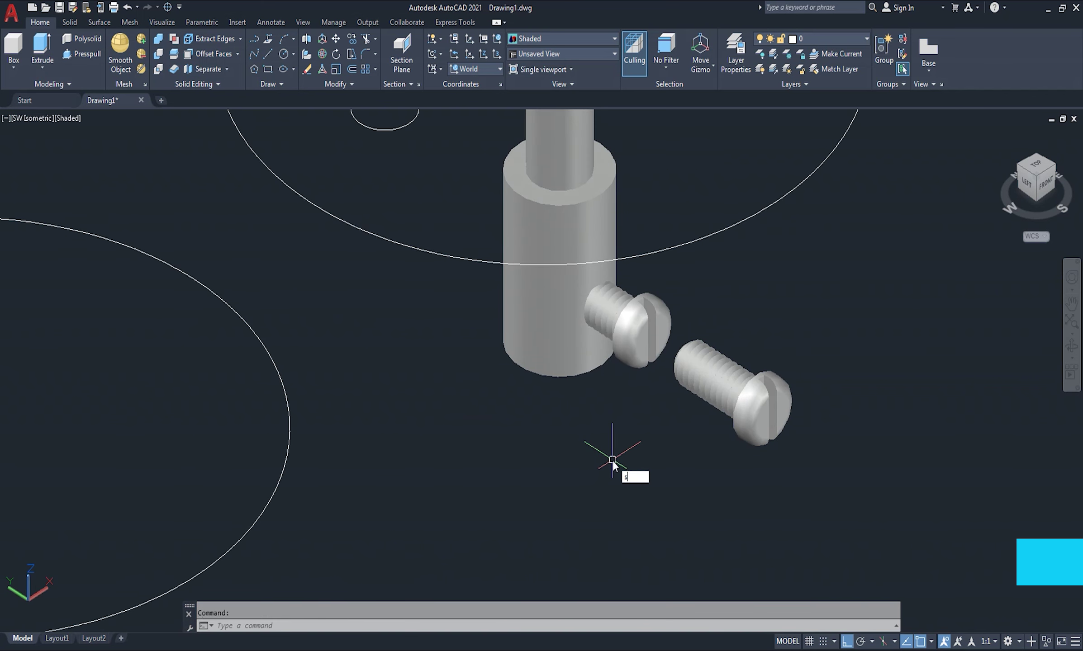
pyautogui.write('o')
pyautogui.press('BackSpace')
pyautogui.write('u')
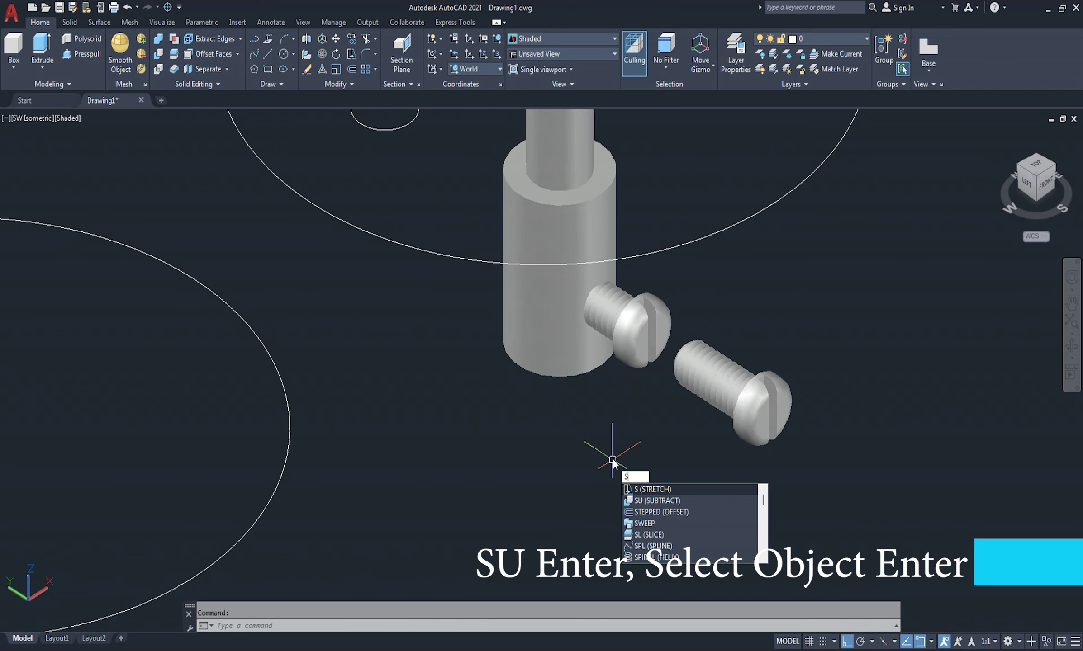
pyautogui.press('Return')
pyautogui.click(562, 362)
pyautogui.press('Return')
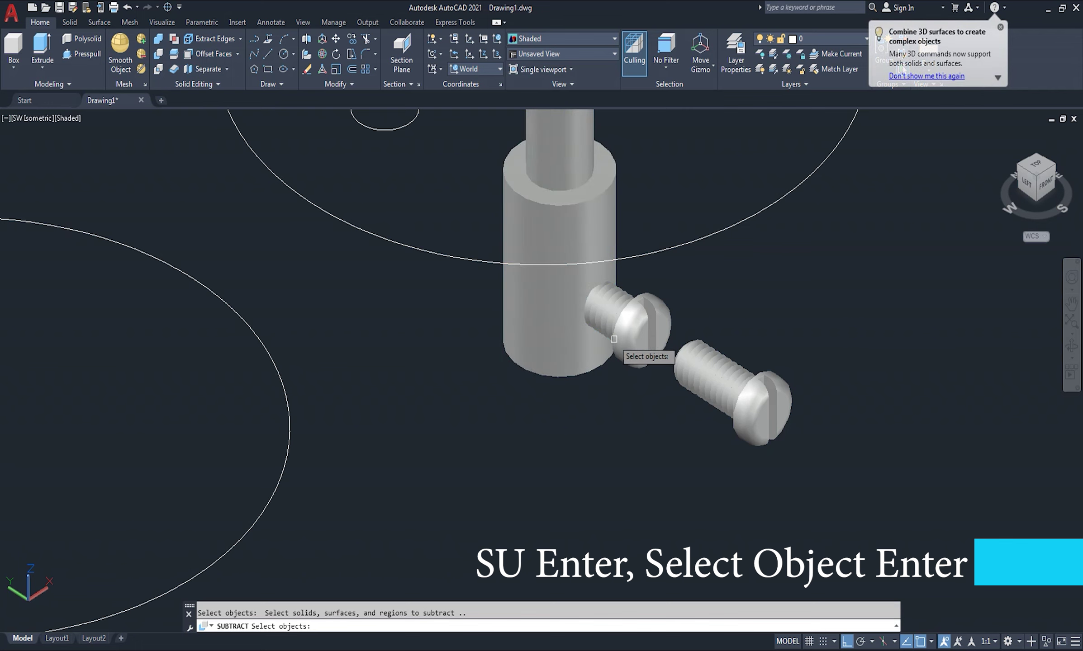
pyautogui.click(631, 343)
pyautogui.press('Return')
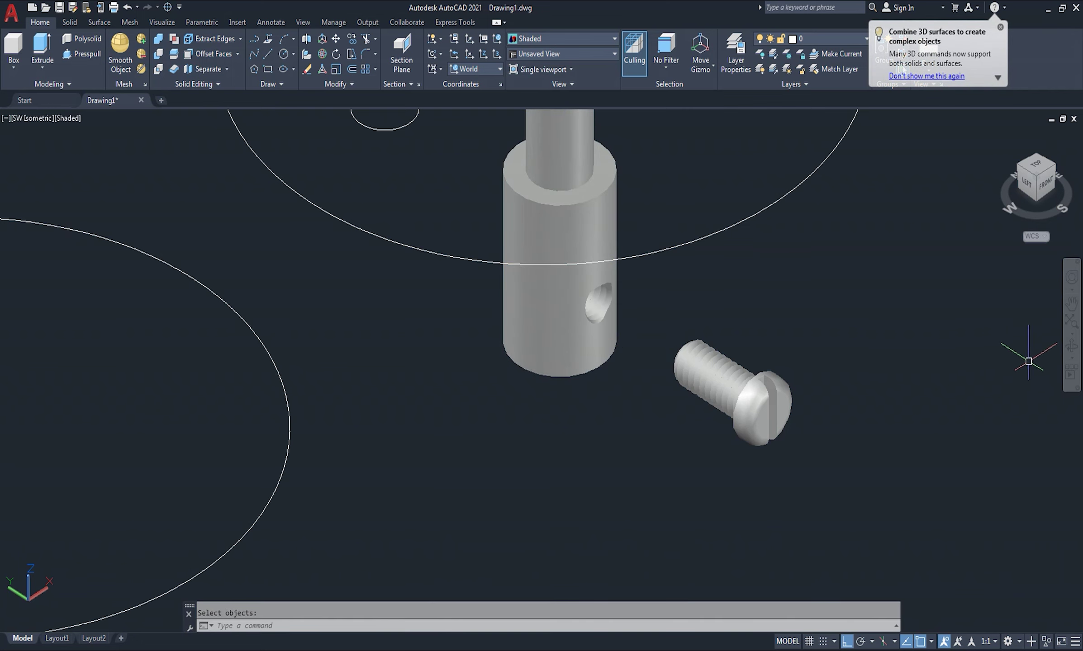
# Move the remaining screw 15 units into the new side hole
pyautogui.click(1076, 352)
pyautogui.moveTo(890, 380)
pyautogui.mouseDown()
pyautogui.moveTo(776, 314)
pyautogui.moveTo(802, 295)
pyautogui.moveTo(859, 297)
pyautogui.moveTo(877, 309)
pyautogui.moveTo(844, 358)
pyautogui.moveTo(500, 406)
pyautogui.moveTo(582, 383)
pyautogui.moveTo(659, 322)
pyautogui.mouseUp()
pyautogui.rightClick(659, 322)
pyautogui.click(674, 328)
pyautogui.write('m')
pyautogui.press('Return')
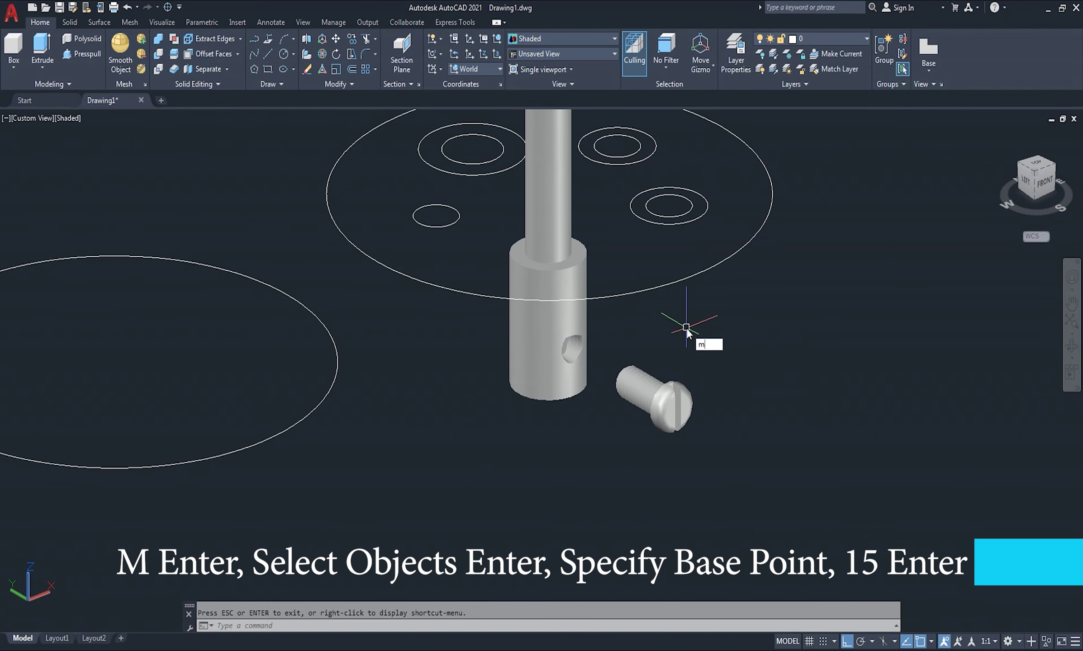
pyautogui.click(674, 370)
pyautogui.press('Return')
pyautogui.click(688, 496)
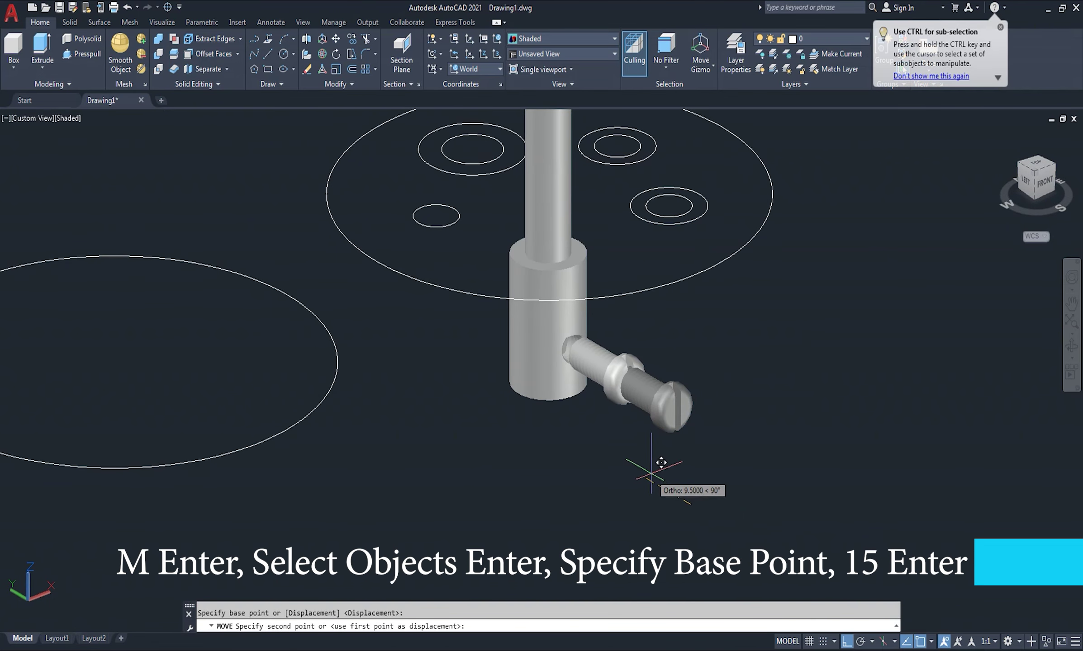
pyautogui.write('15')
pyautogui.press('Return')
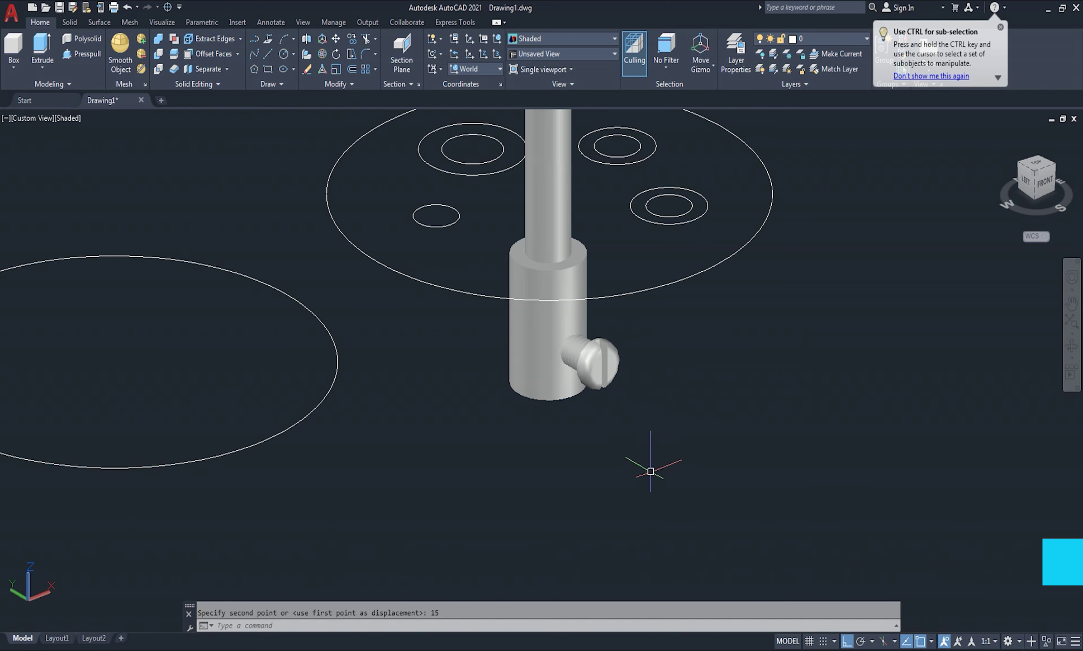
pyautogui.scroll(-5, 657, 460)
pyautogui.scroll(3, 692, 443)
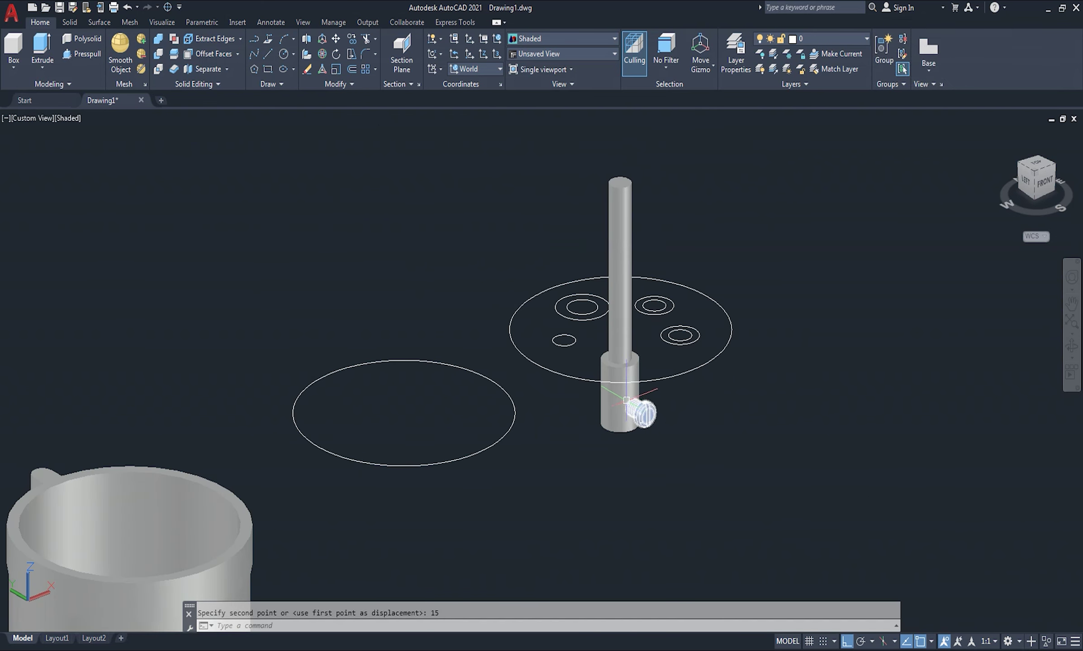
# Fillet the top edge of the pin shaft with a 0.5 radius
pyautogui.scroll(2, 616, 176)
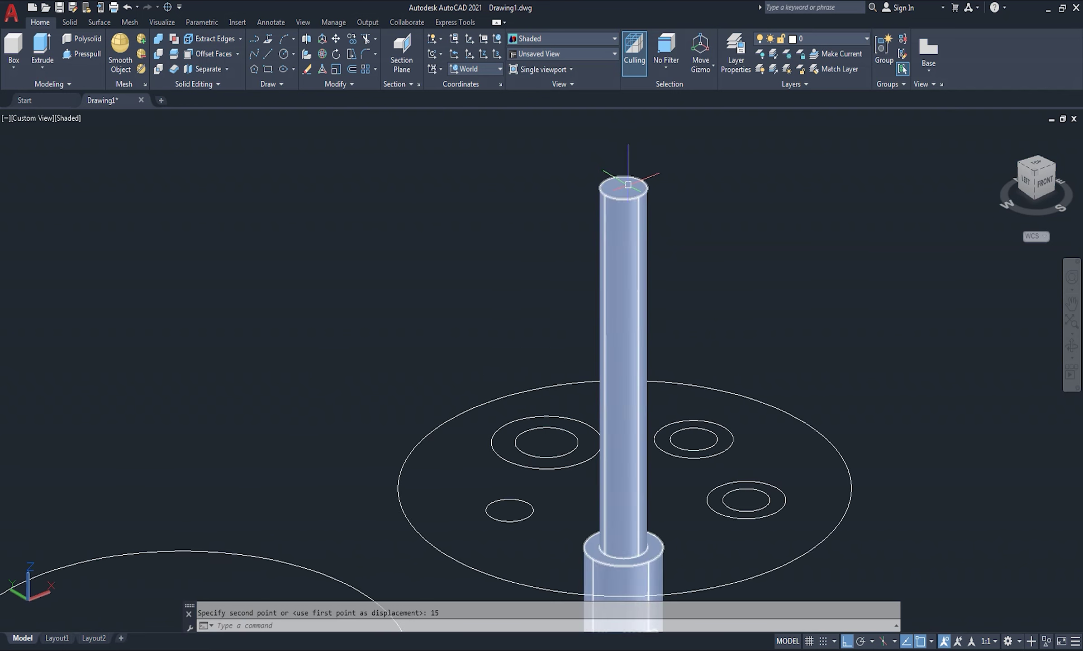
pyautogui.scroll(2, 633, 190)
pyautogui.write('f')
pyautogui.press('Return')
pyautogui.write('r')
pyautogui.press('Return')
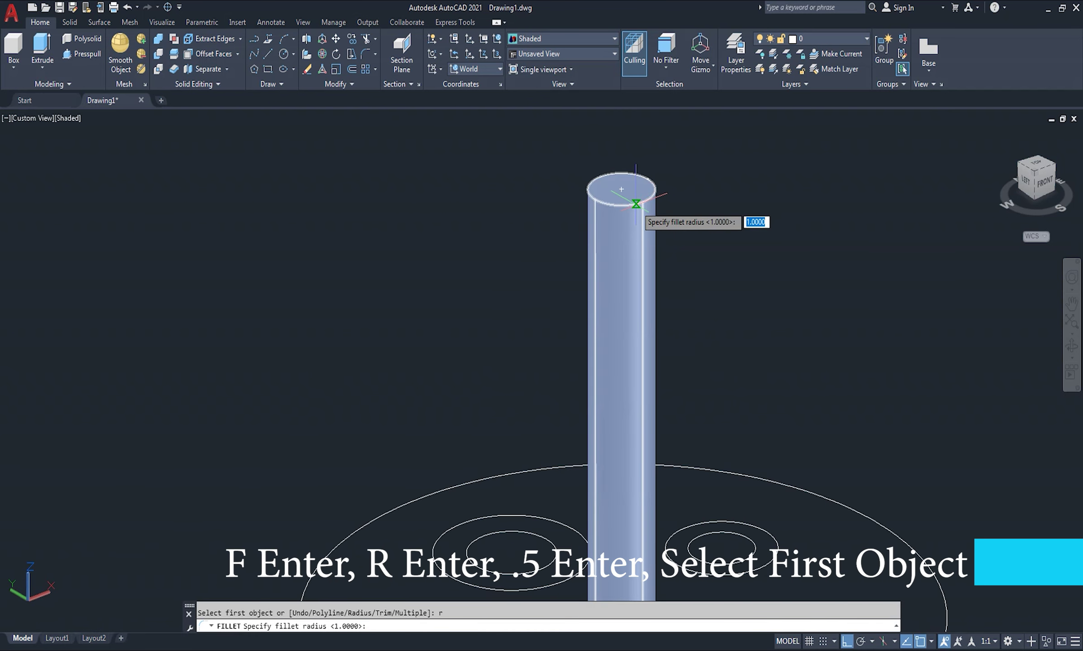
pyautogui.press('Return')
pyautogui.click(636, 205)
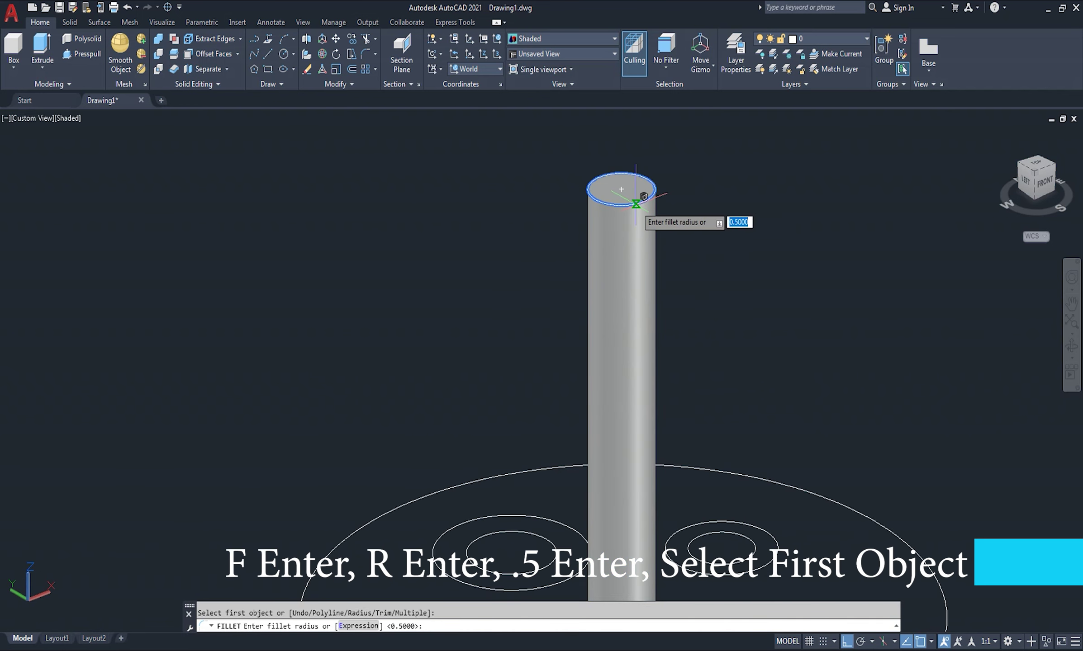
pyautogui.press('Return')
pyautogui.press('Return')
pyautogui.scroll(-4, 633, 181)
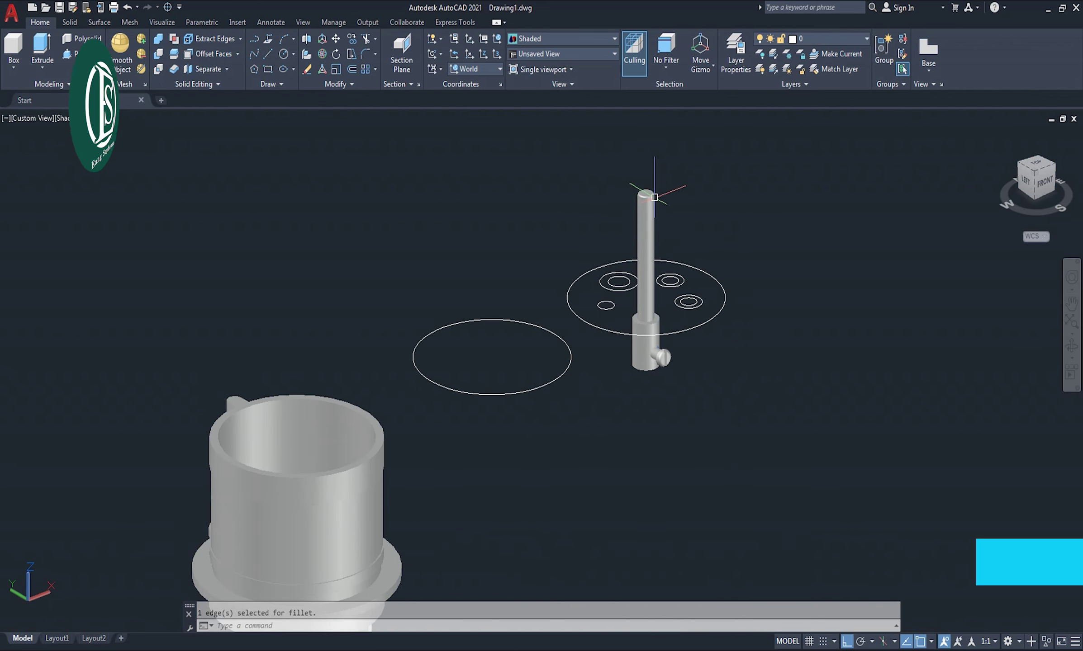
pyautogui.scroll(2, 608, 327)
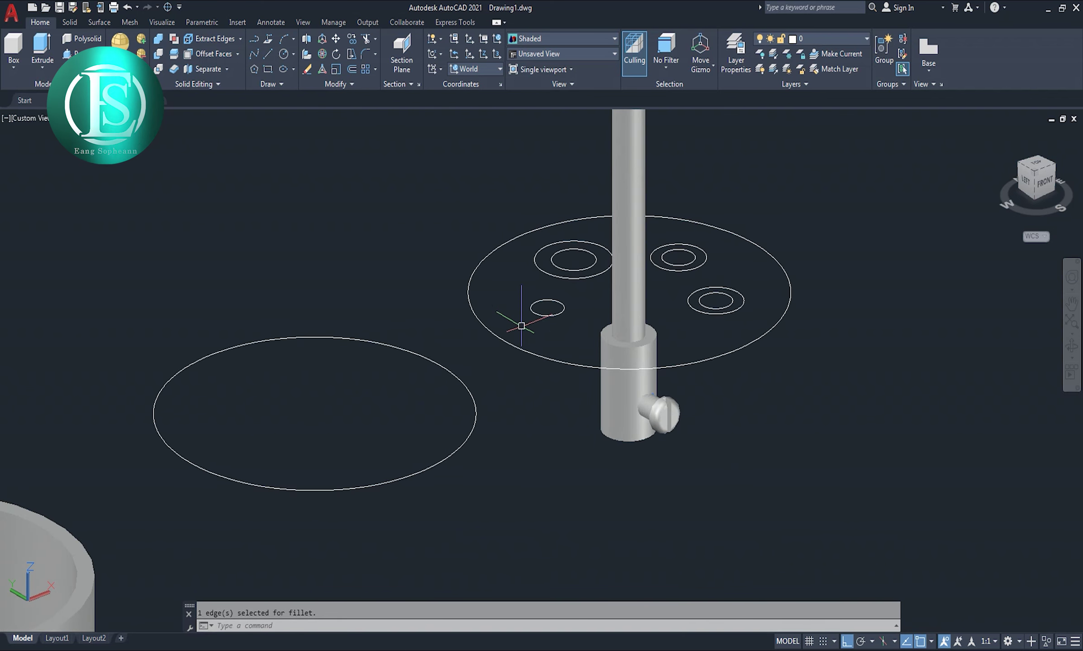
# Switch the visual style to Conceptual, then to 2D Wireframe
pyautogui.click(77, 118)
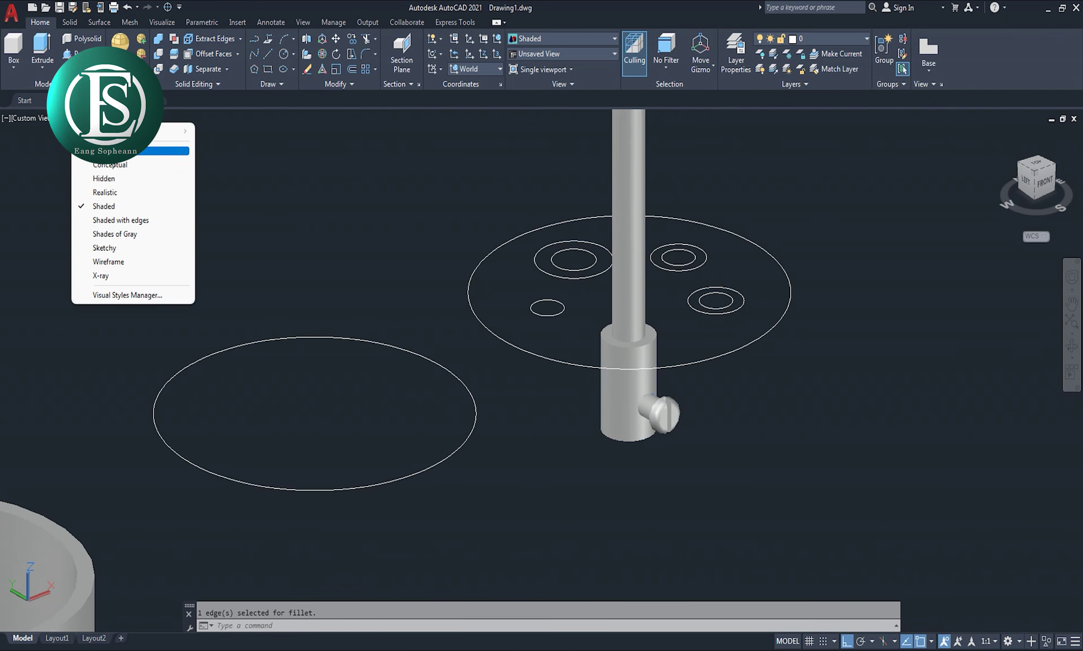
pyautogui.click(113, 157)
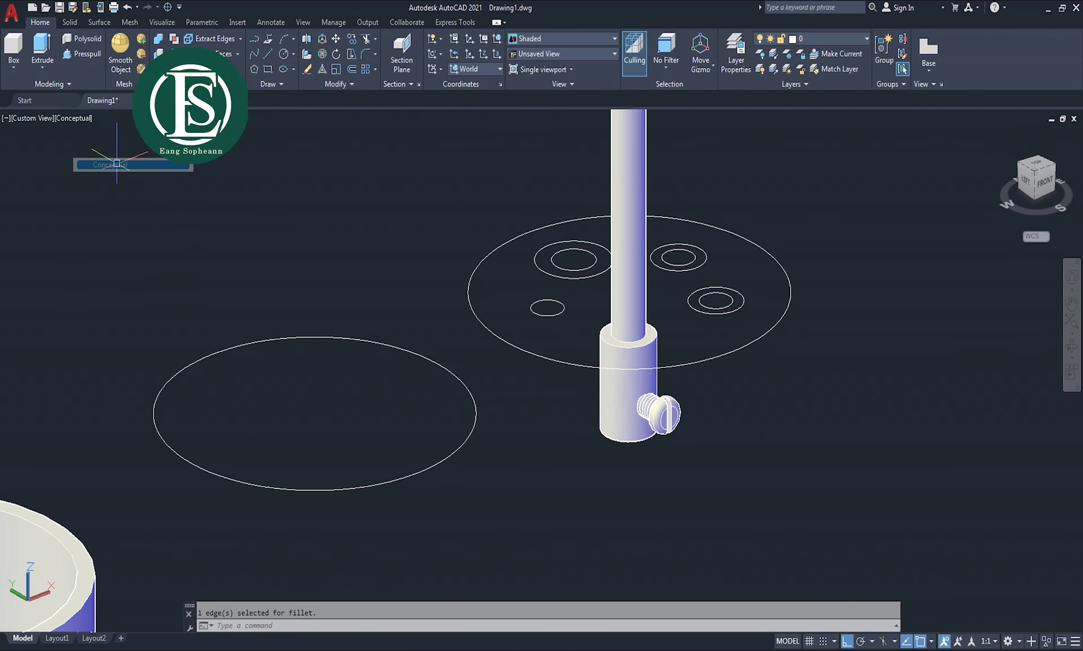
pyautogui.click(80, 118)
pyautogui.click(110, 150)
# Copy the shaft and screw from its top centre onto the four other plate holes
pyautogui.scroll(2, 643, 330)
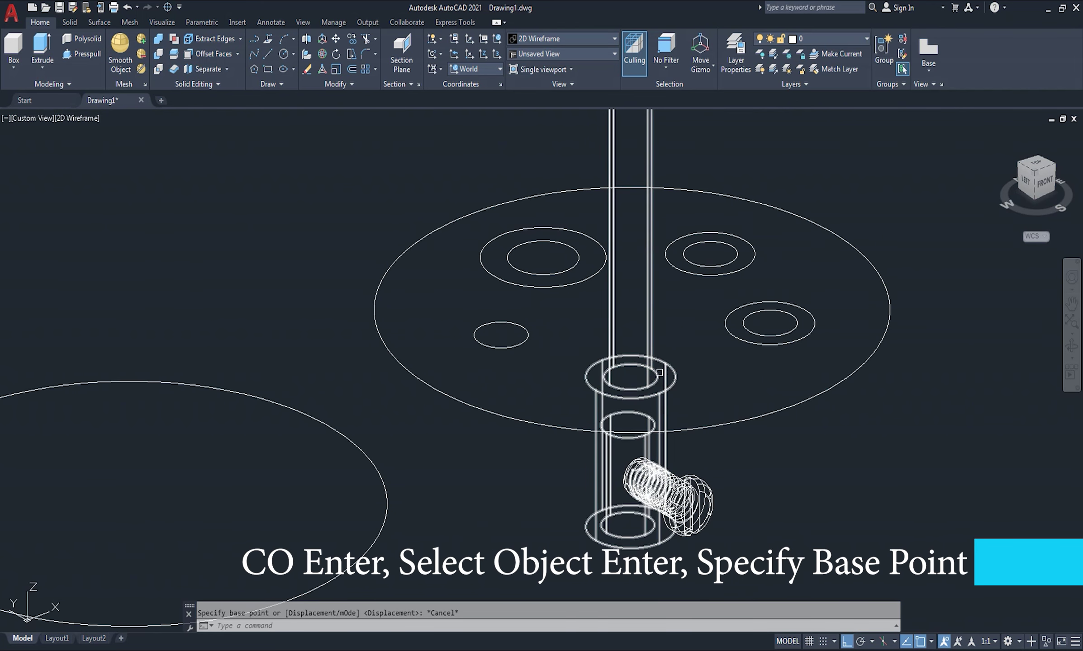
pyautogui.write('co')
pyautogui.press('Return')
pyautogui.click(662, 380)
pyautogui.click(694, 485)
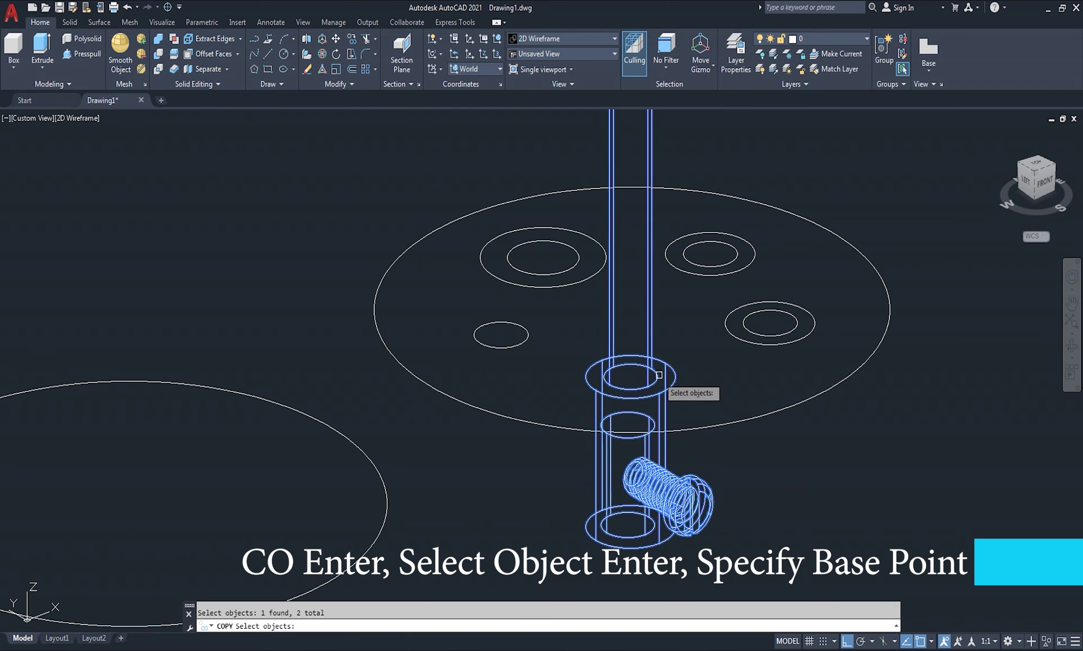
pyautogui.press('Return')
pyautogui.click(630, 377)
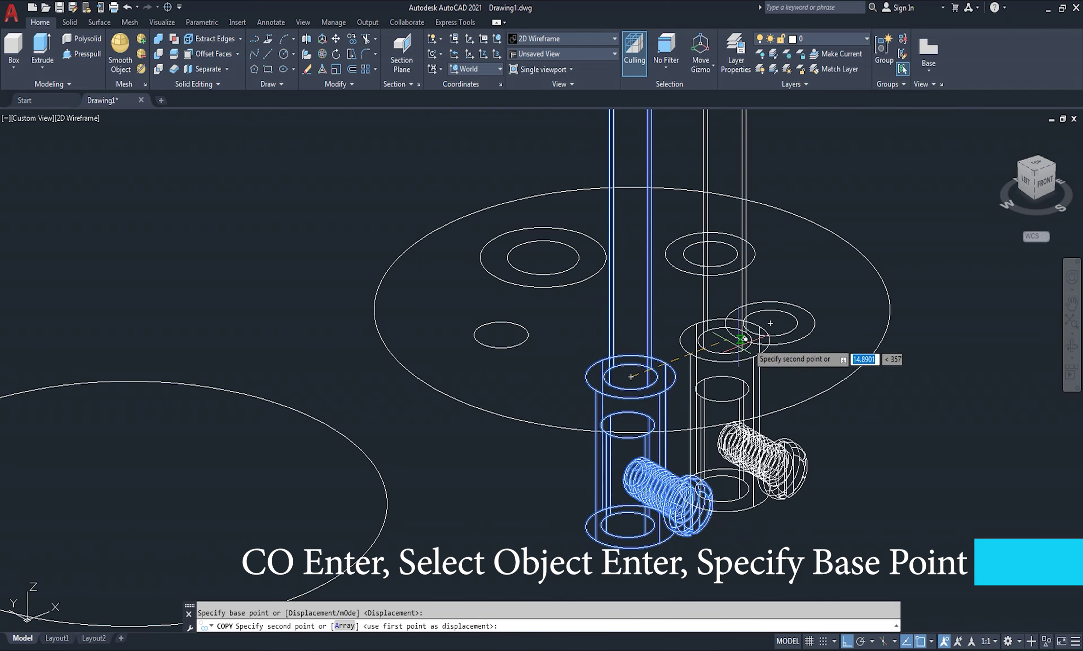
pyautogui.click(770, 323)
pyautogui.click(631, 252)
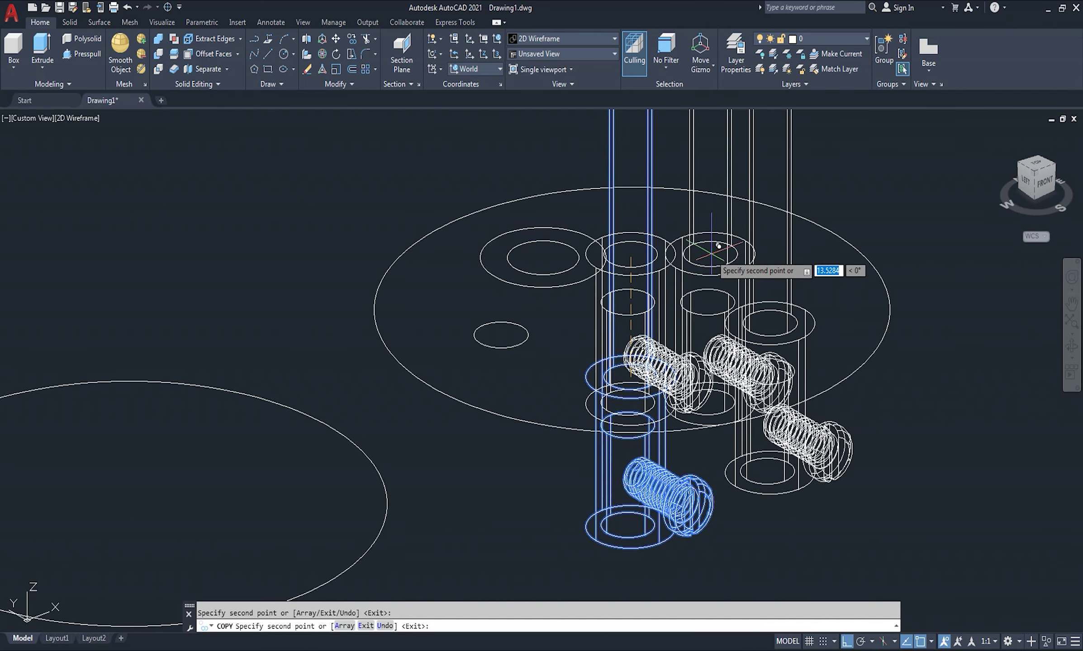
pyautogui.click(508, 326)
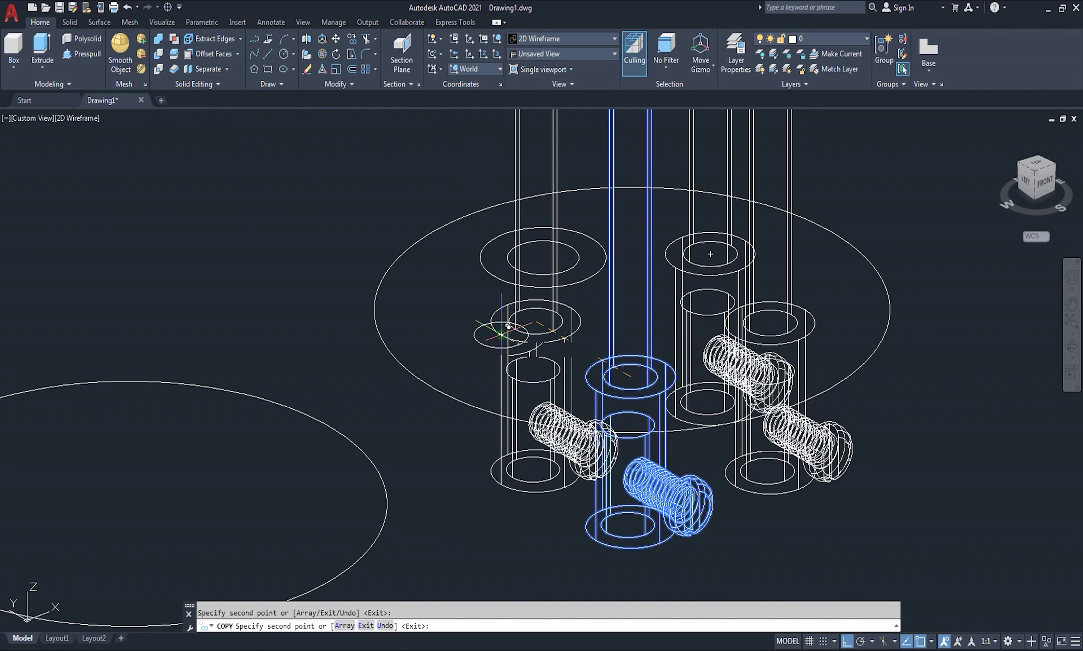
pyautogui.click(554, 252)
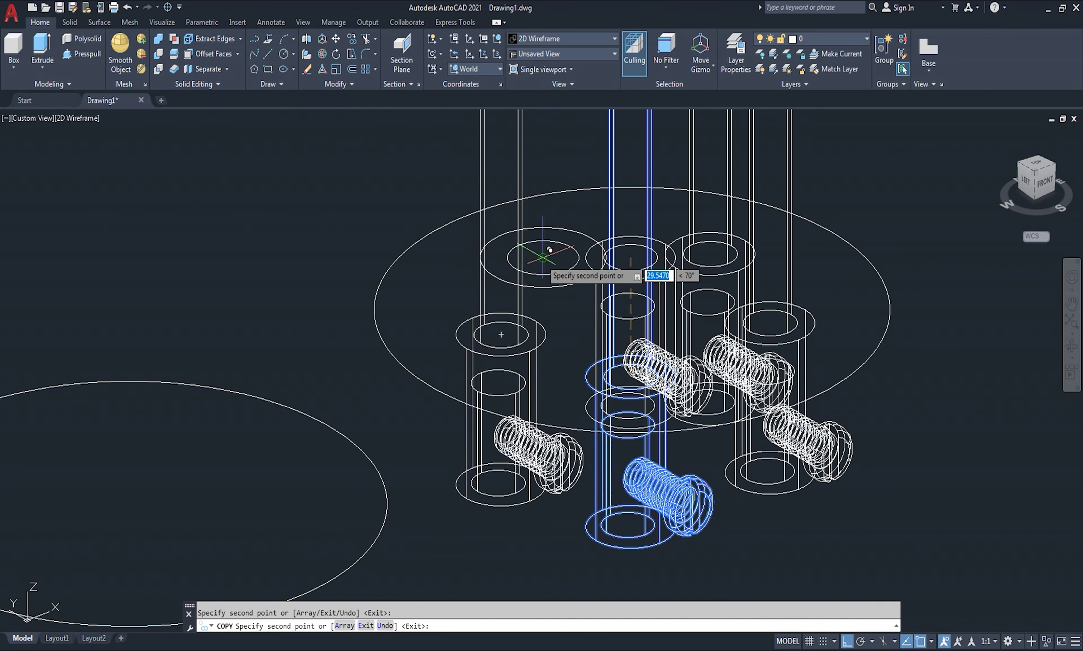
pyautogui.press('Return')
# Set the view to northeast isometric and display the model Shaded
pyautogui.scroll(2, 579, 258)
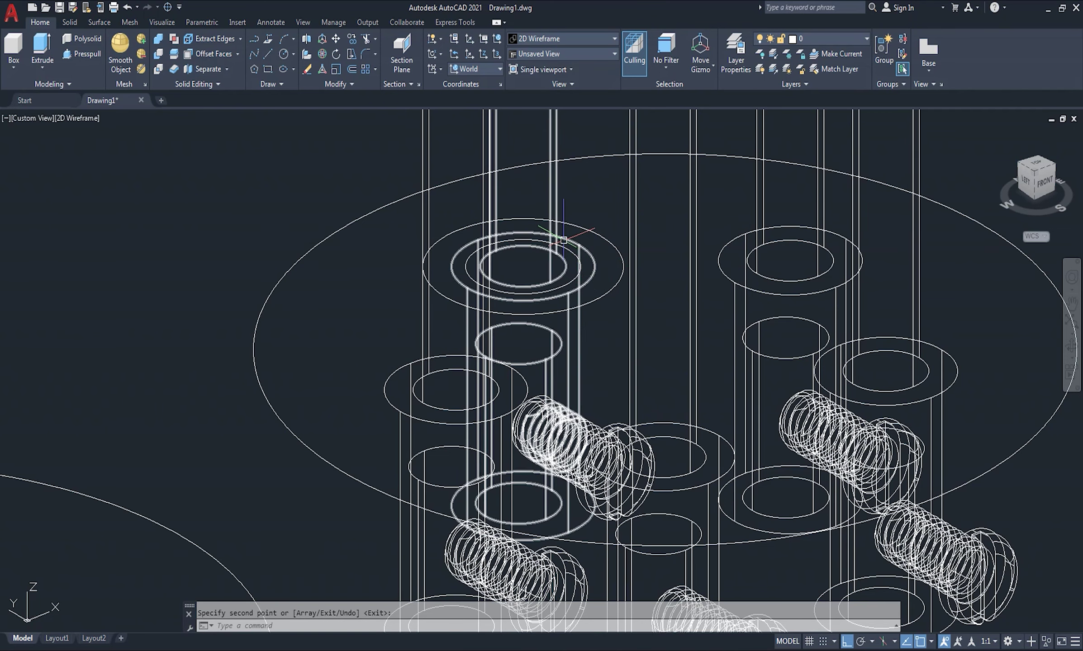
pyautogui.scroll(2, 564, 239)
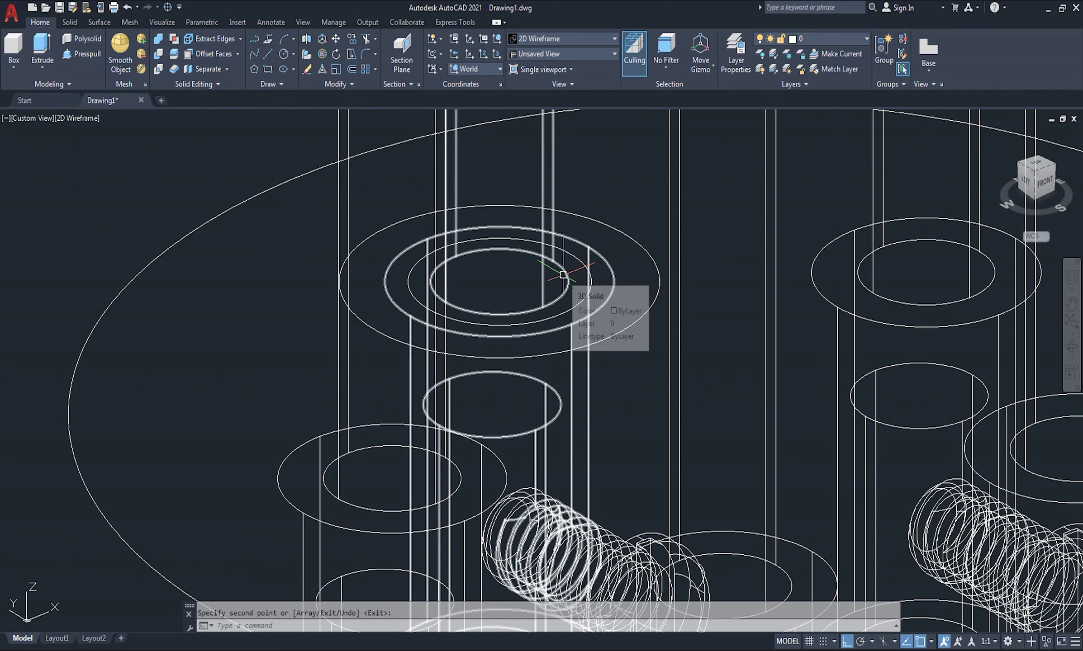
pyautogui.scroll(-5, 564, 278)
pyautogui.scroll(-3, 561, 279)
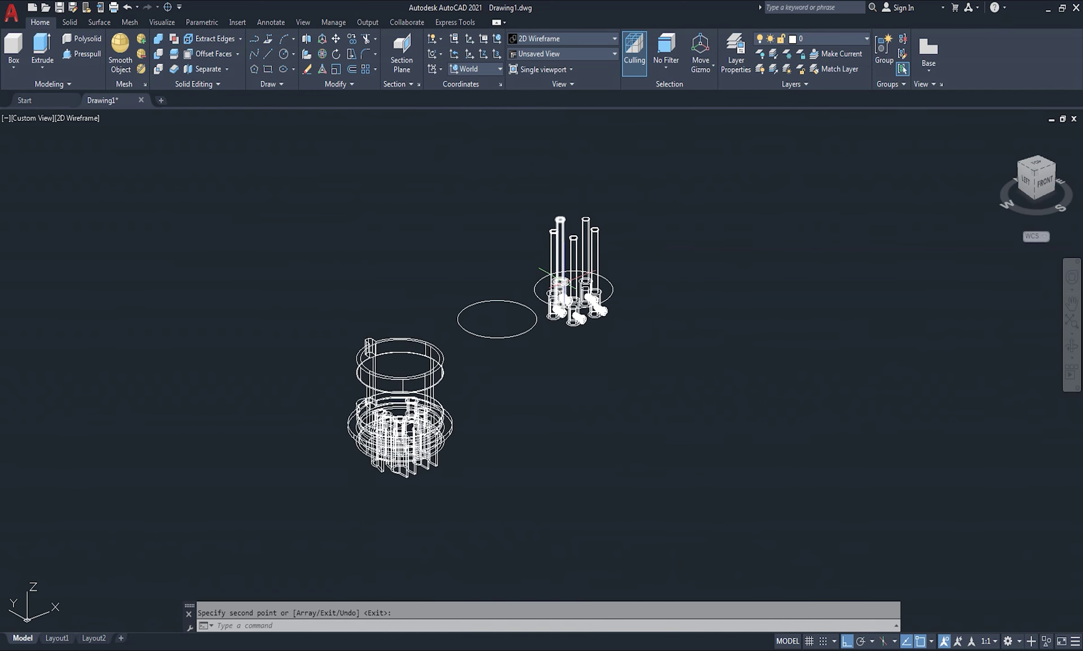
pyautogui.click(1053, 171)
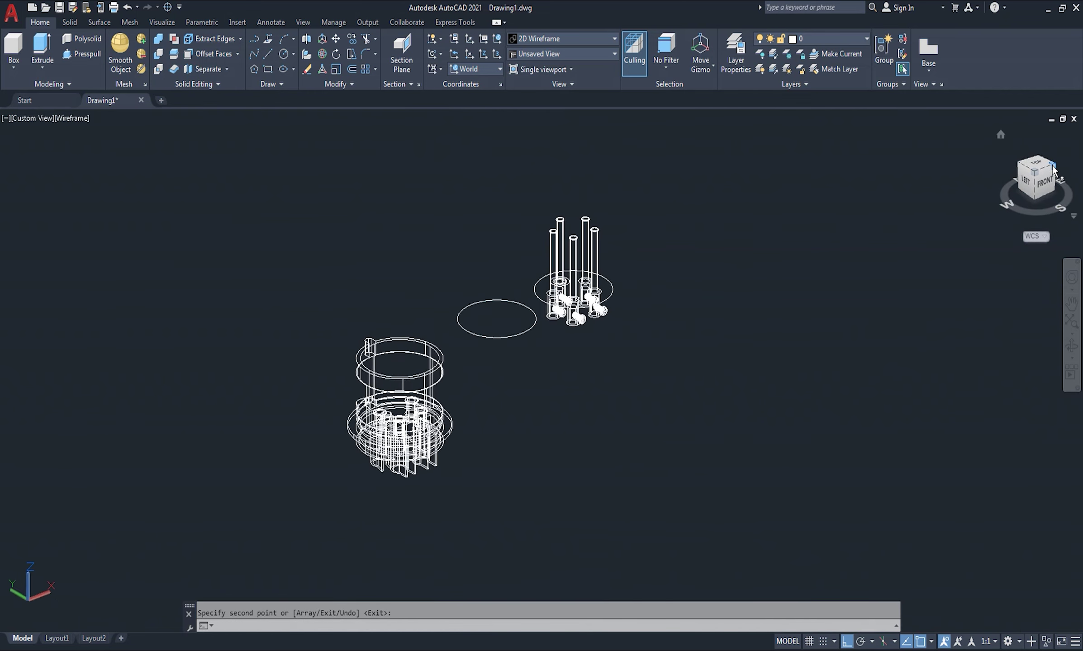
pyautogui.click(1061, 164)
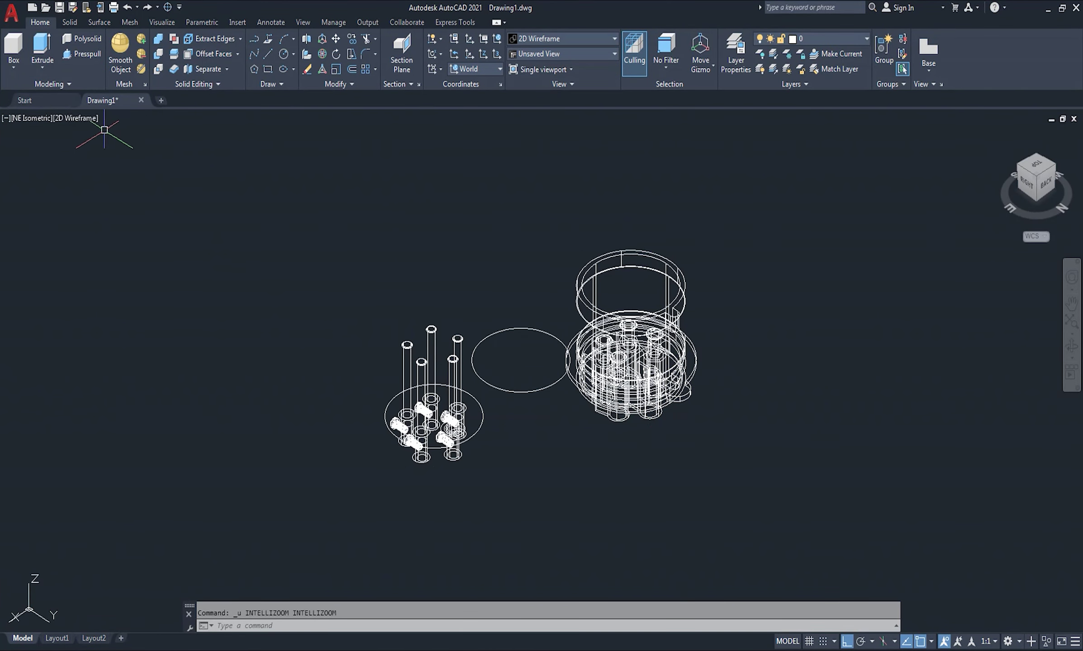
pyautogui.click(87, 119)
pyautogui.click(133, 210)
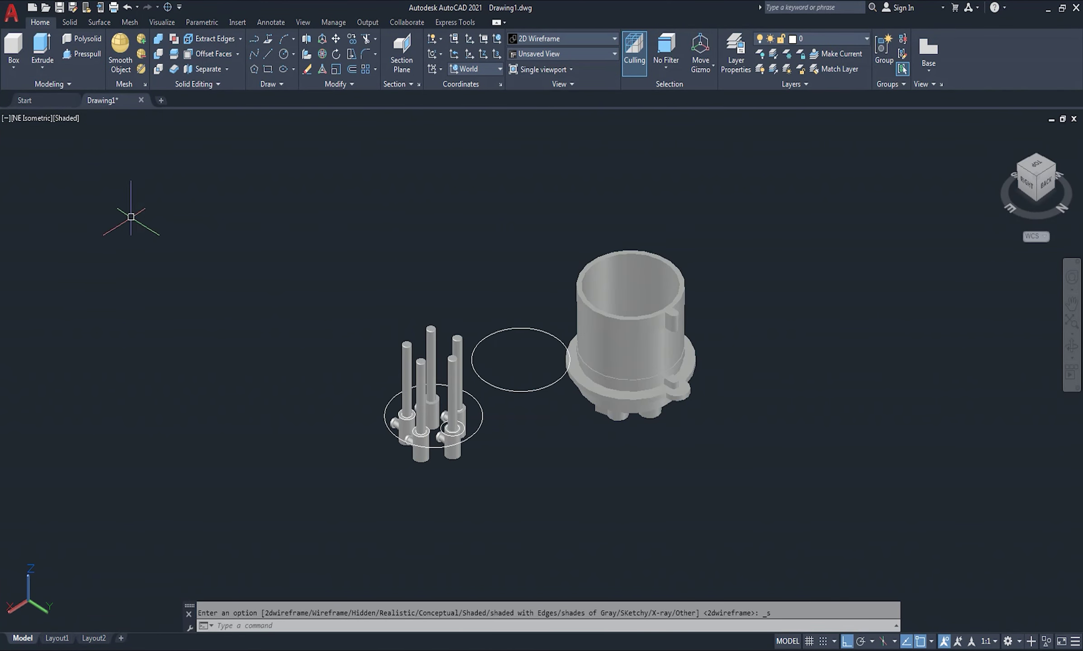
pyautogui.scroll(4, 464, 388)
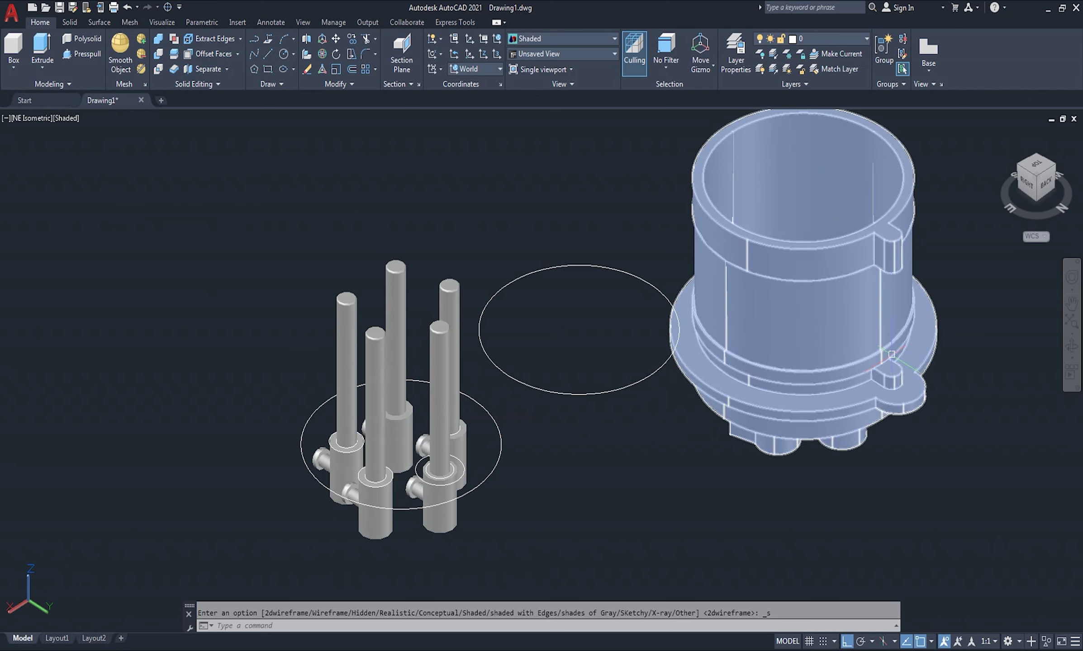
# Switch to northwest isometric and frame the pins in view
pyautogui.click(1053, 167)
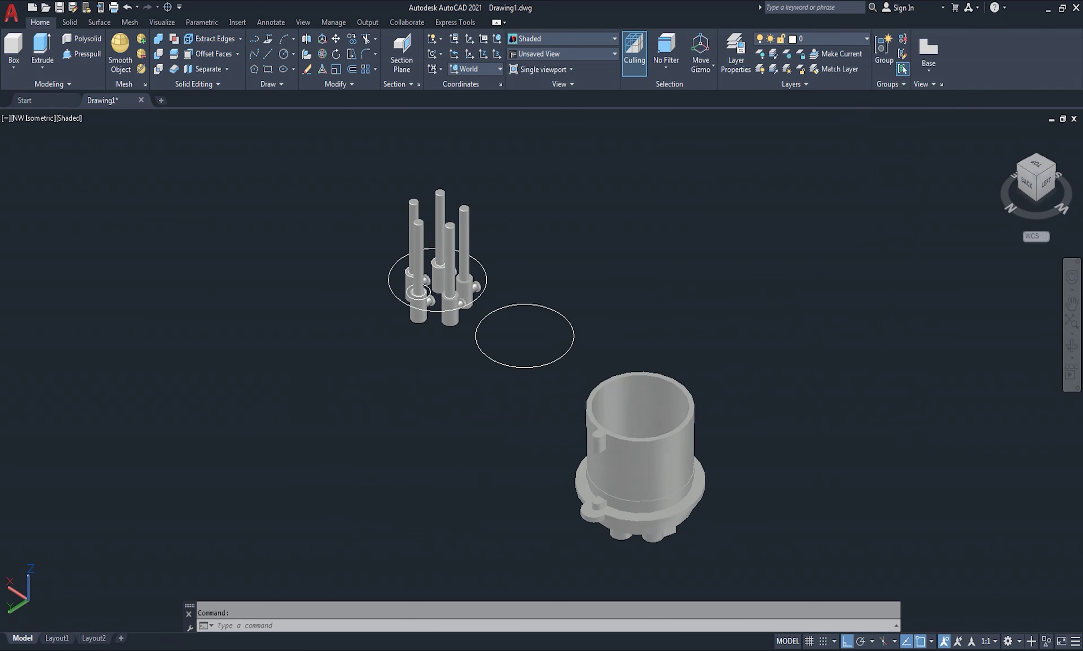
pyautogui.scroll(5, 454, 300)
pyautogui.scroll(2, 362, 291)
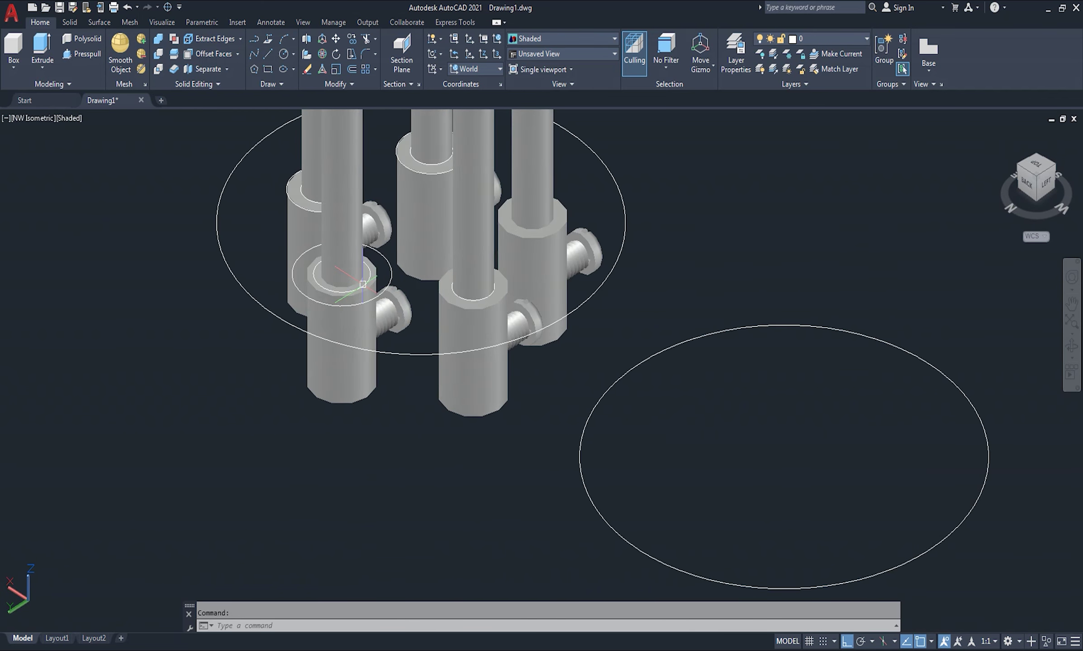
pyautogui.scroll(1, 362, 291)
pyautogui.moveTo(362, 290); pyautogui.dragTo(426, 357, button='middle')
pyautogui.scroll(-2, 426, 358)
pyautogui.scroll(-2, 426, 356)
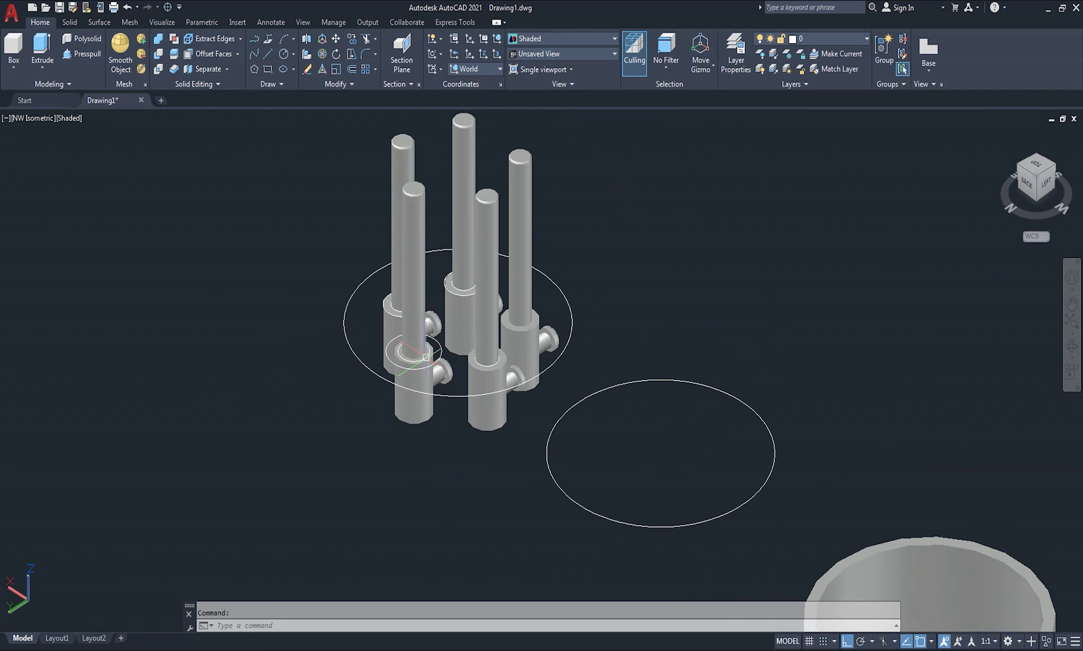
pyautogui.scroll(1, 425, 355)
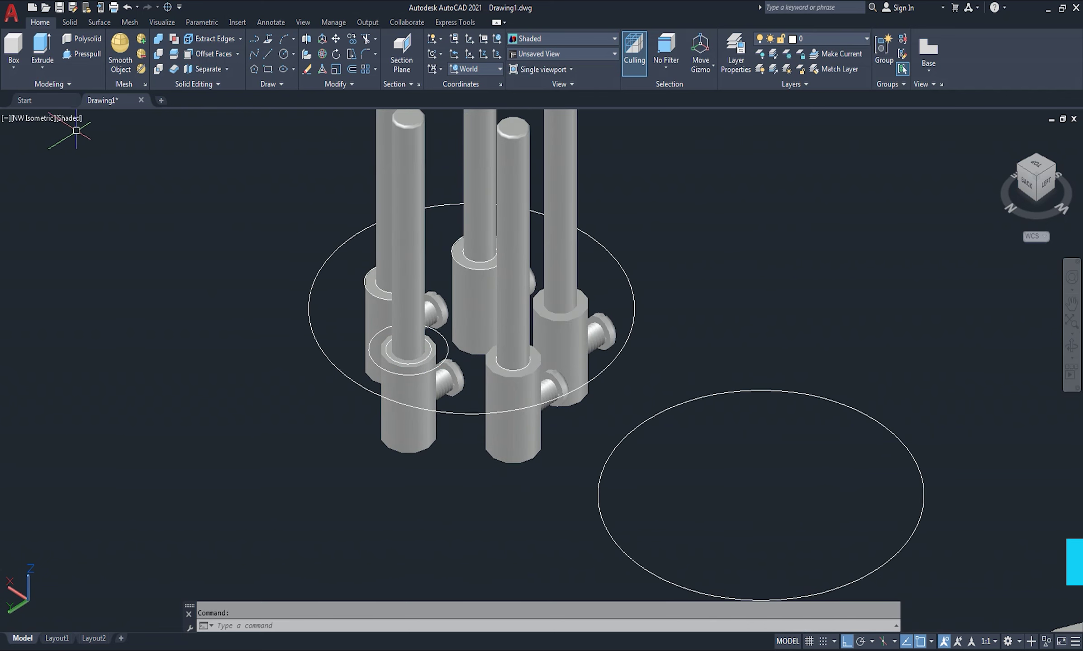
# Press-pull the ring around the front-left pin about 45 units upward into a sleeve
pyautogui.click(81, 54)
pyautogui.scroll(2, 423, 348)
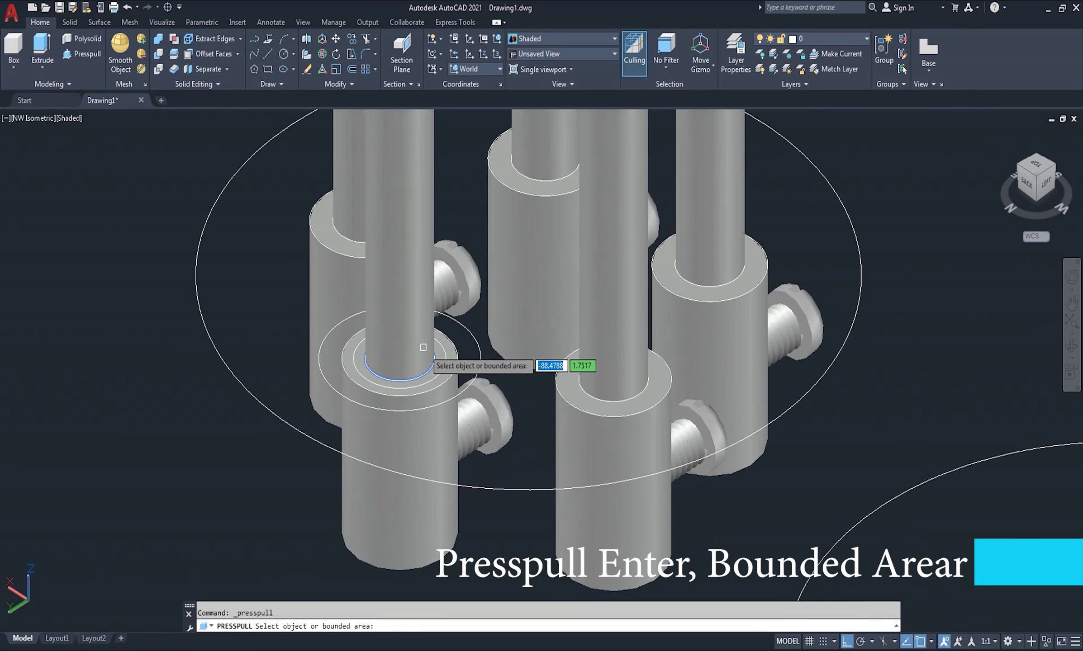
pyautogui.click(434, 363)
pyautogui.scroll(-1, 408, 326)
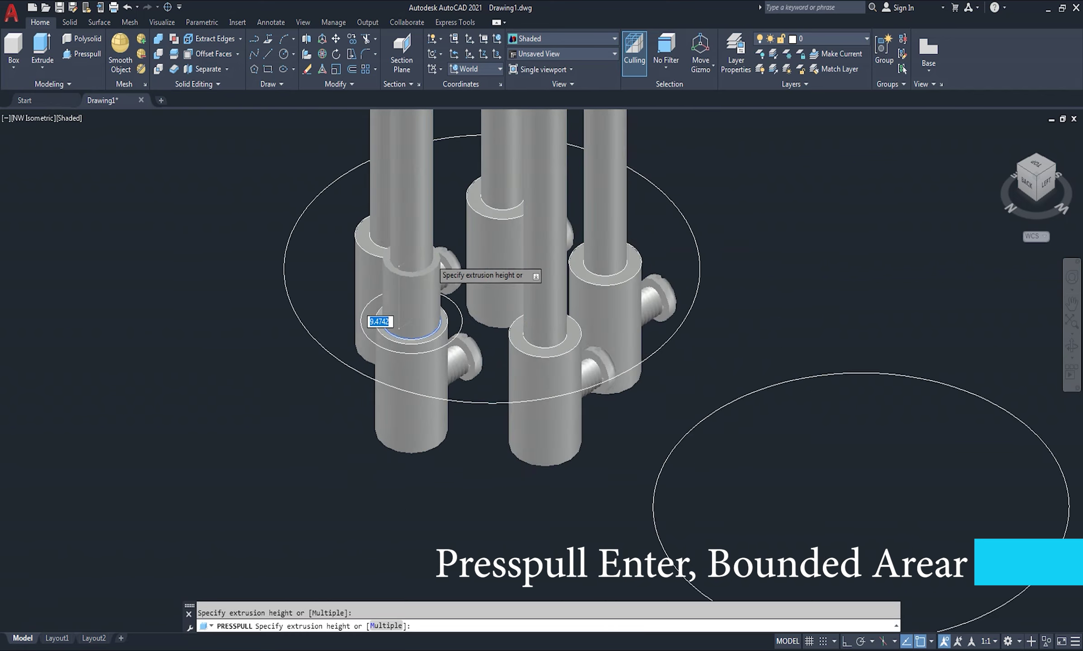
pyautogui.scroll(-2, 421, 316)
pyautogui.scroll(-1, 429, 307)
pyautogui.scroll(1, 428, 307)
pyautogui.scroll(2, 416, 285)
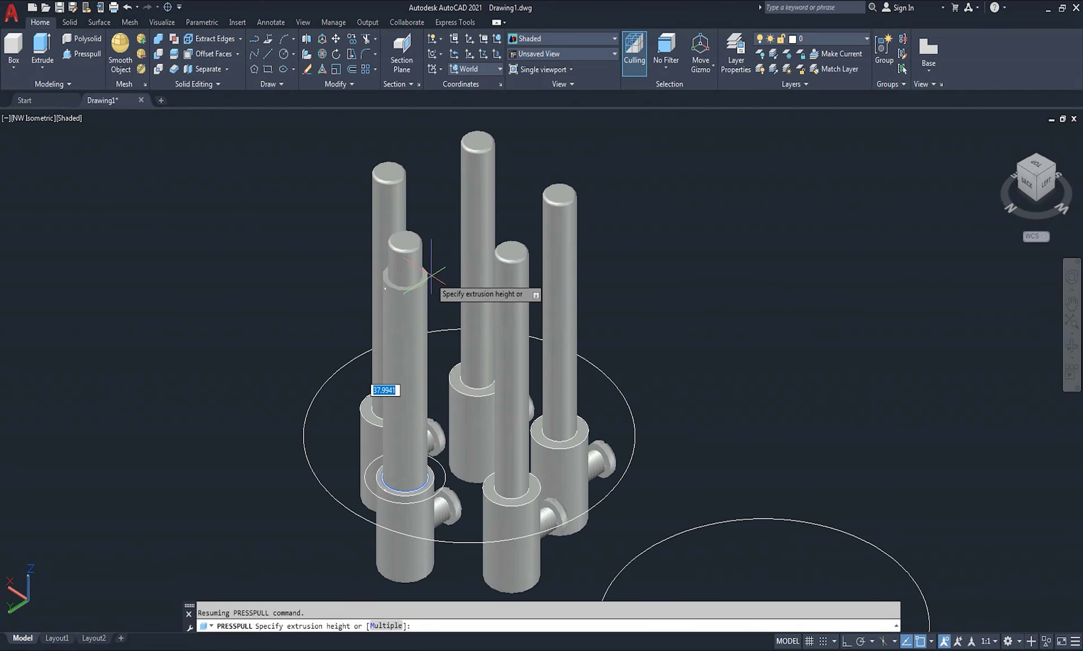
pyautogui.scroll(1, 405, 243)
pyautogui.scroll(2, 400, 243)
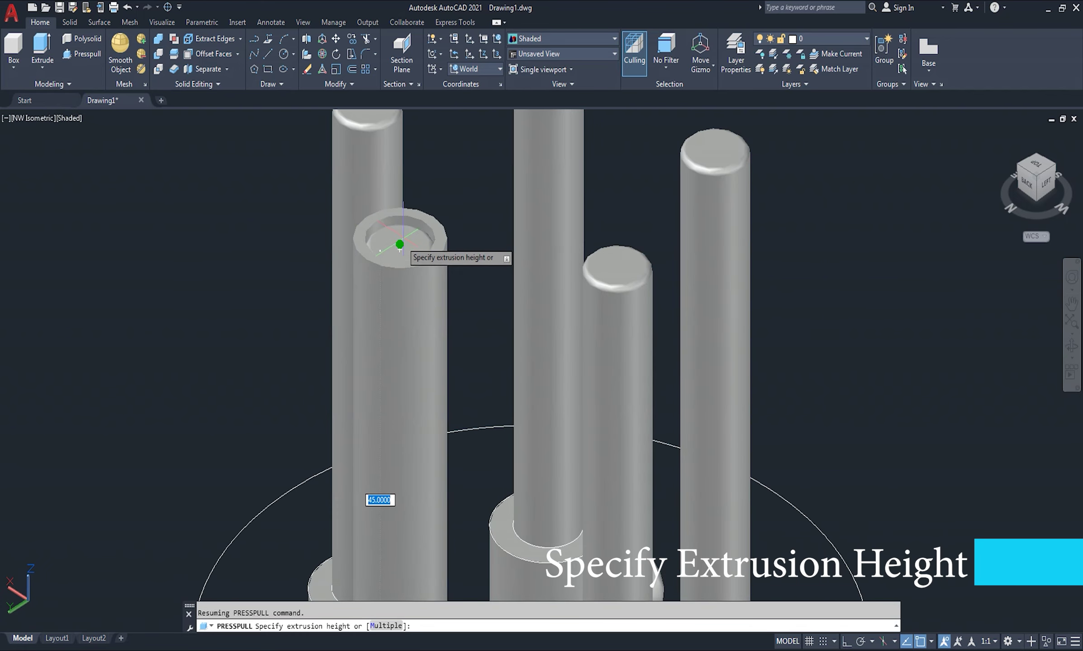
pyautogui.click(394, 243)
pyautogui.scroll(-4, 361, 281)
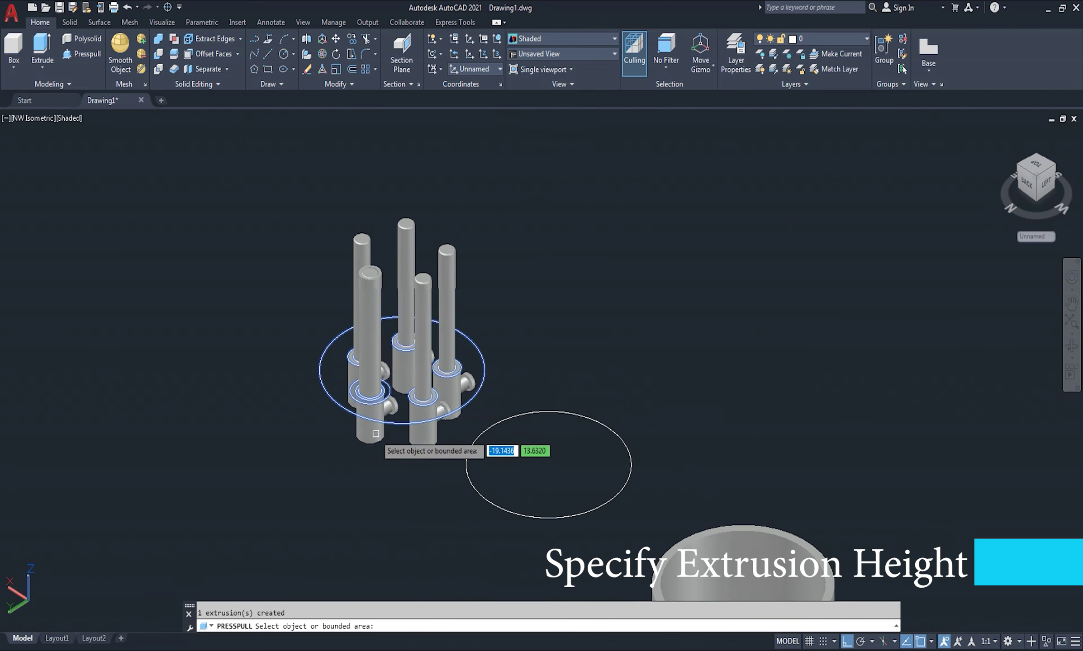
pyautogui.scroll(3, 382, 436)
pyautogui.scroll(2, 394, 366)
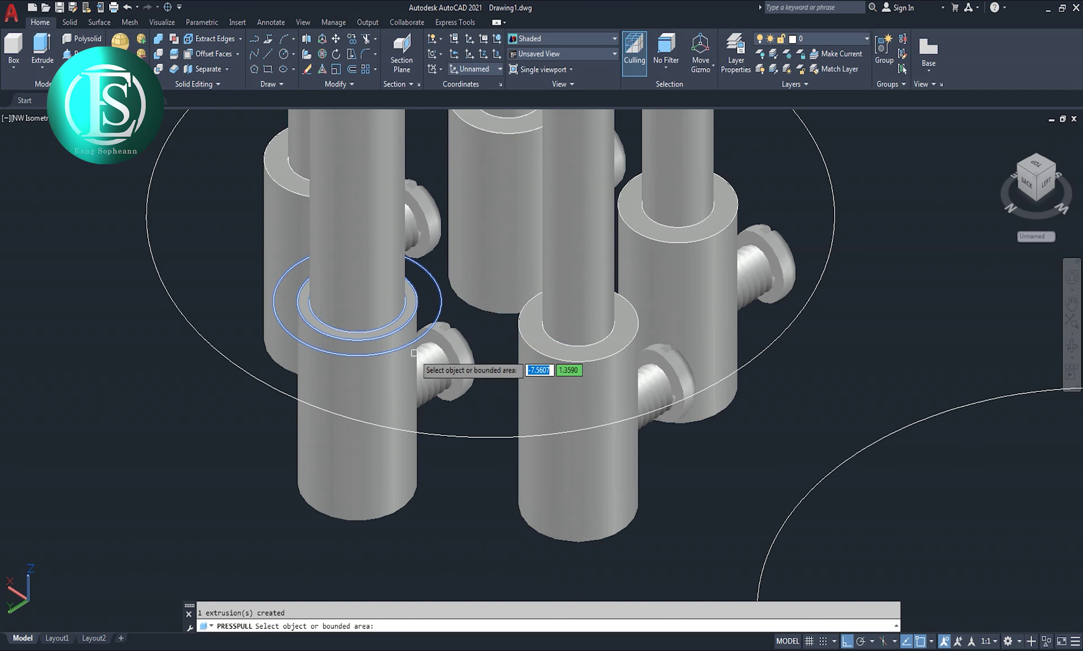
pyautogui.press('Return')
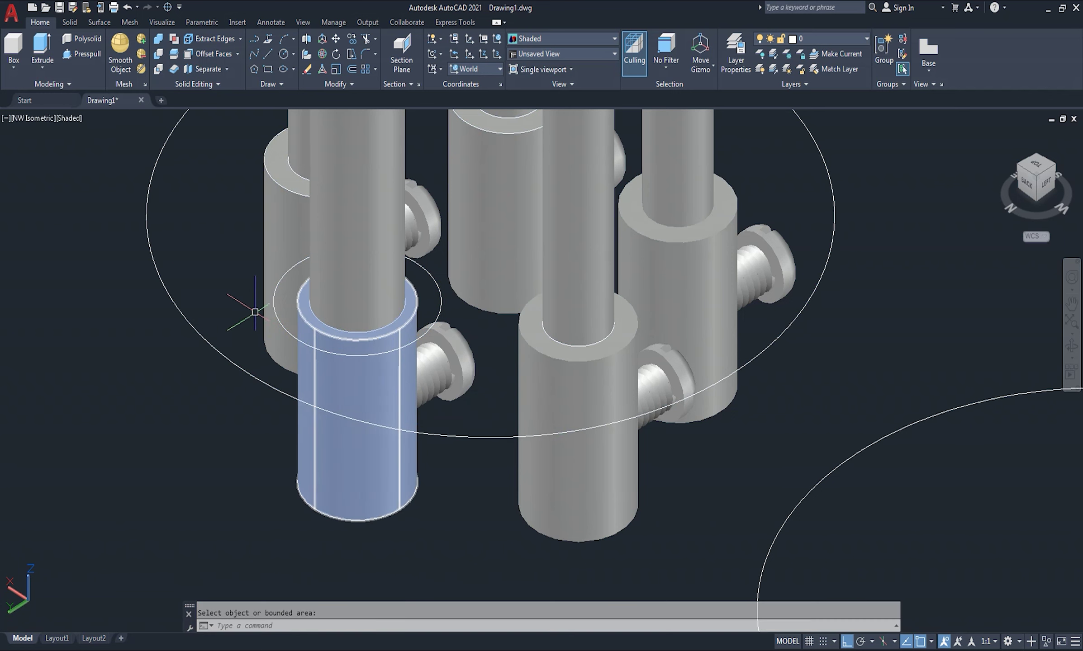
# In 2D Wireframe, draw a 13-diameter circle centred on the front-left pin, then return to Shaded
pyautogui.click(67, 118)
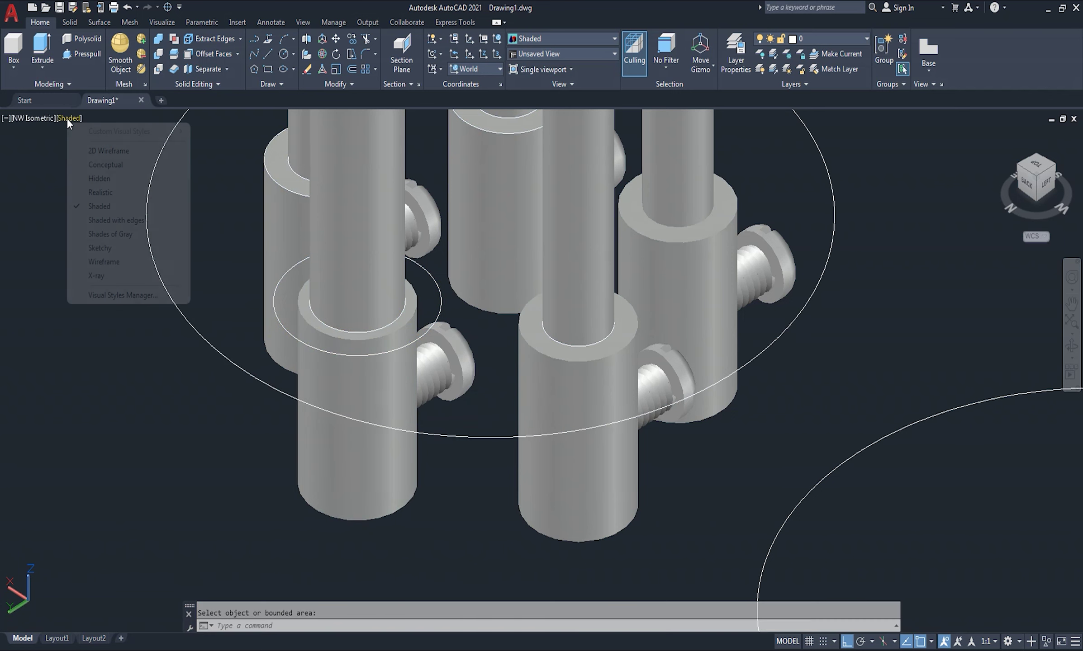
pyautogui.click(96, 150)
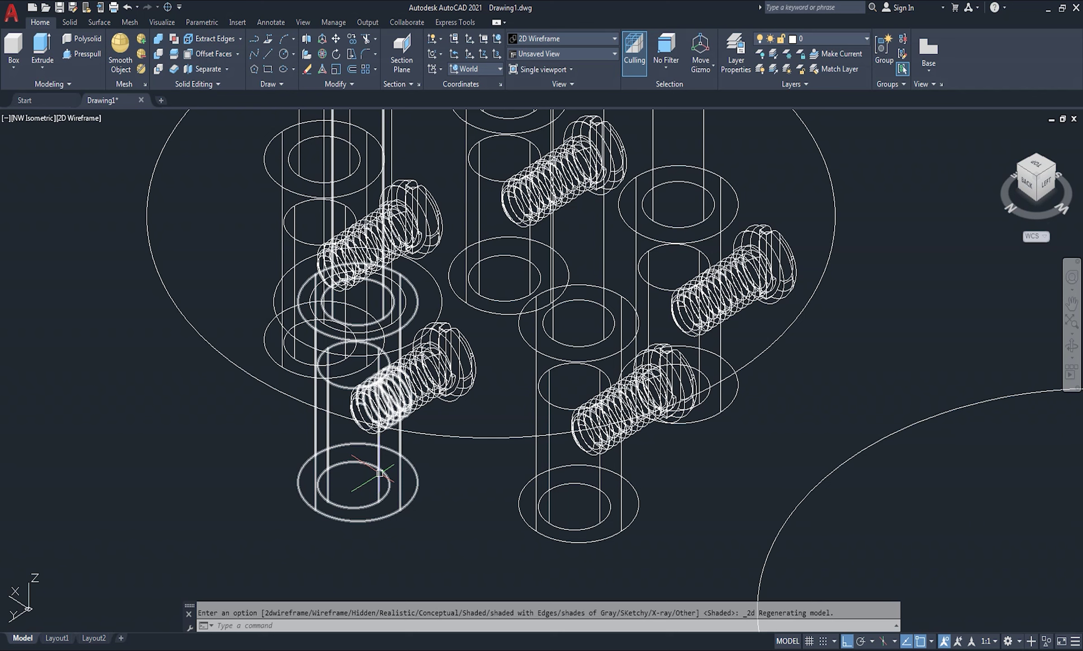
pyautogui.press('Return')
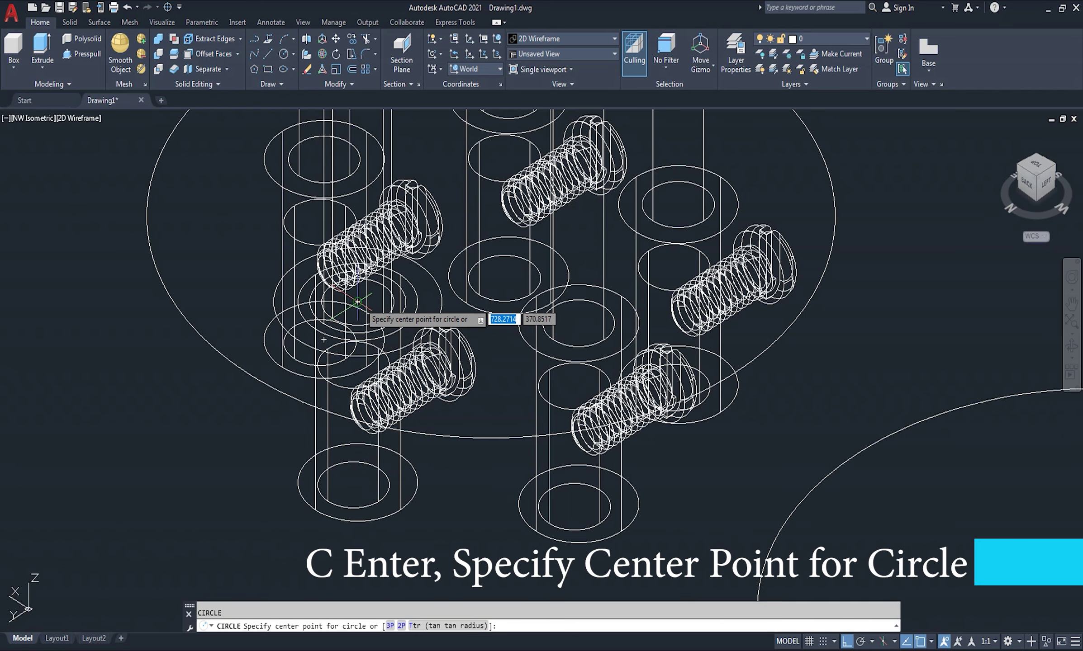
pyautogui.click(358, 302)
pyautogui.write('d')
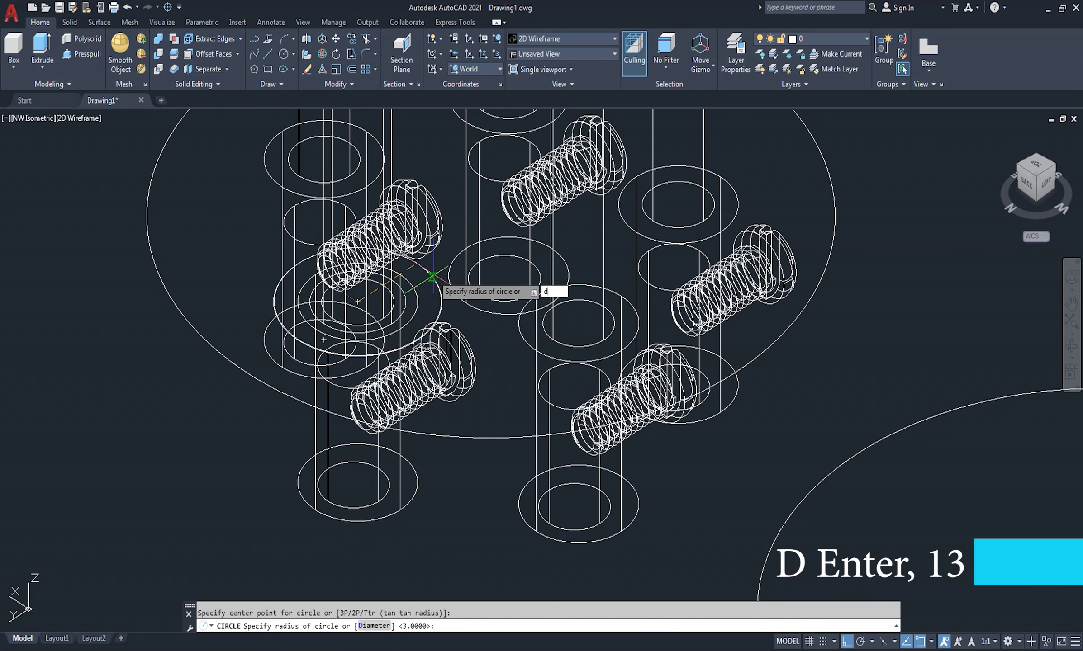
pyautogui.press('Return')
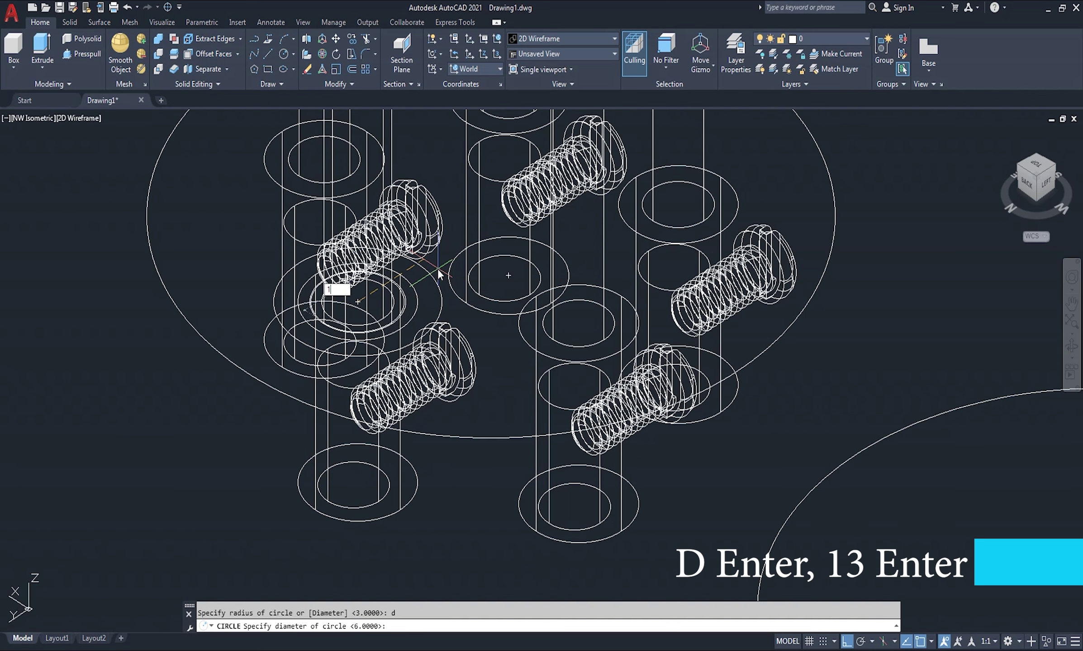
pyautogui.write('3')
pyautogui.press('Return')
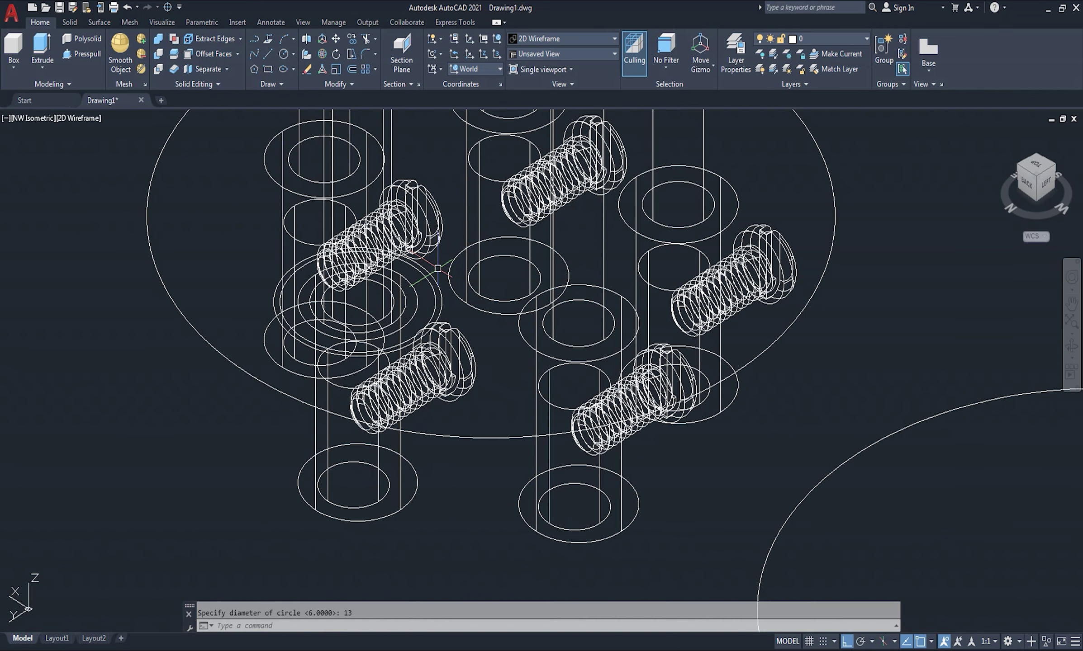
pyautogui.click(85, 119)
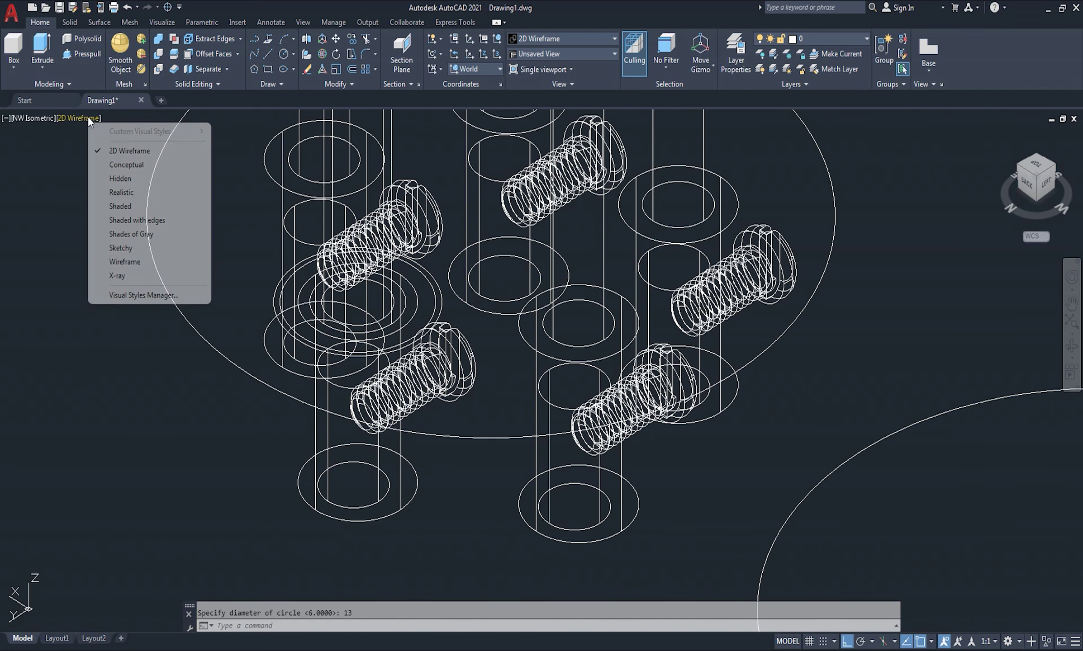
pyautogui.click(123, 206)
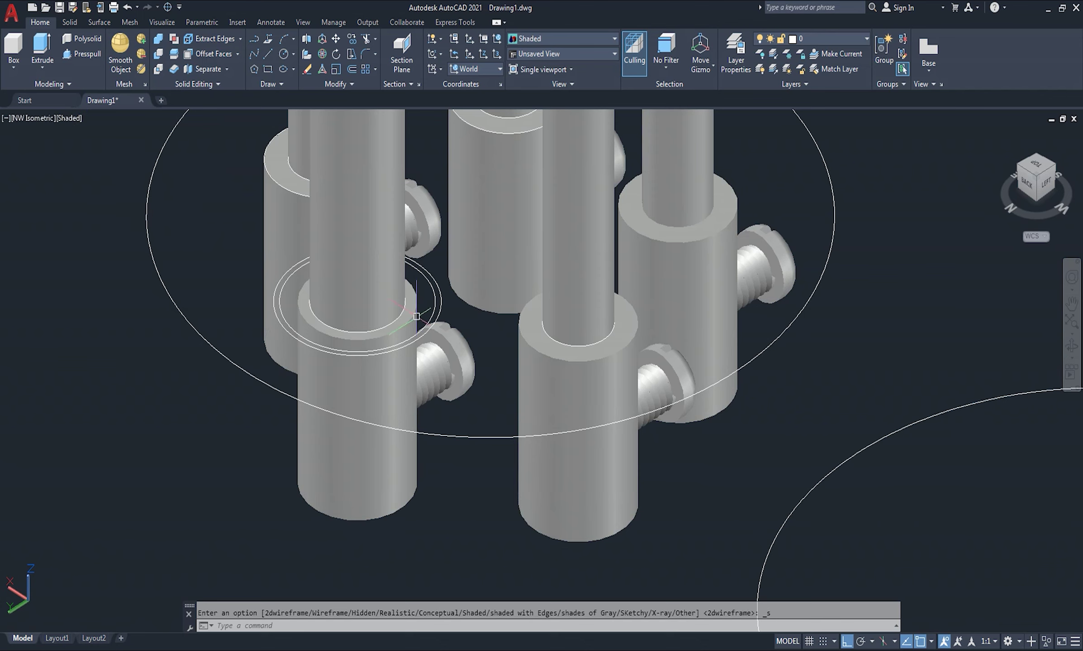
# Resize the new circle to radius 5.5 via its quadrant grip
pyautogui.click(432, 310)
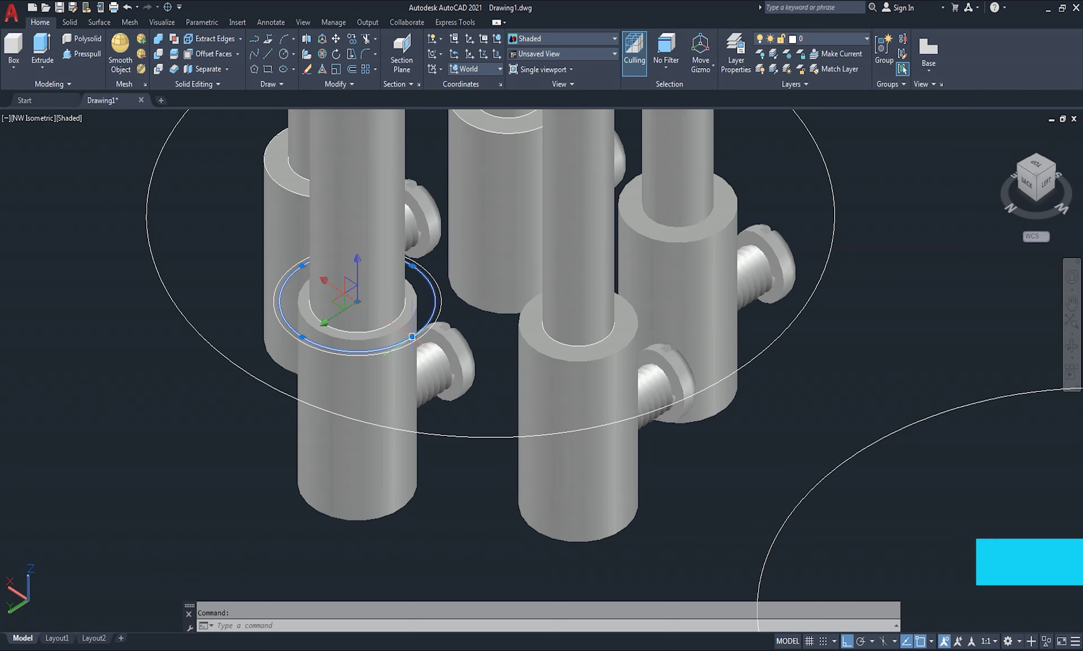
pyautogui.click(411, 337)
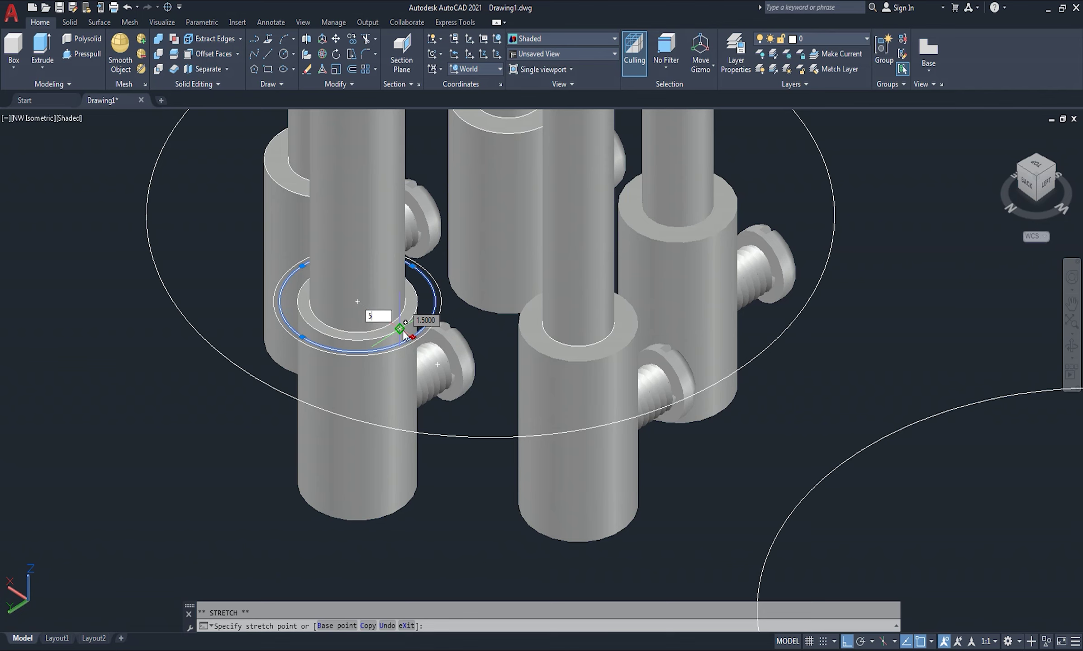
pyautogui.write('5.5')
pyautogui.press('Return')
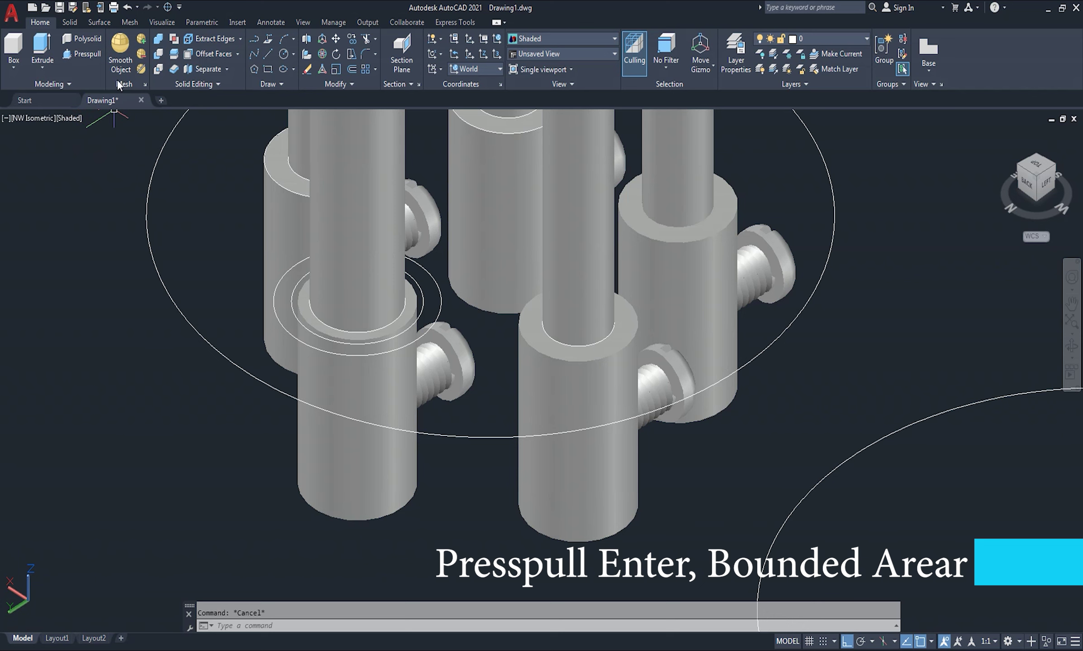
# Press-pull the narrow ring between the circles downward into a collar around the front-left pin
pyautogui.click(86, 53)
pyautogui.scroll(2, 402, 324)
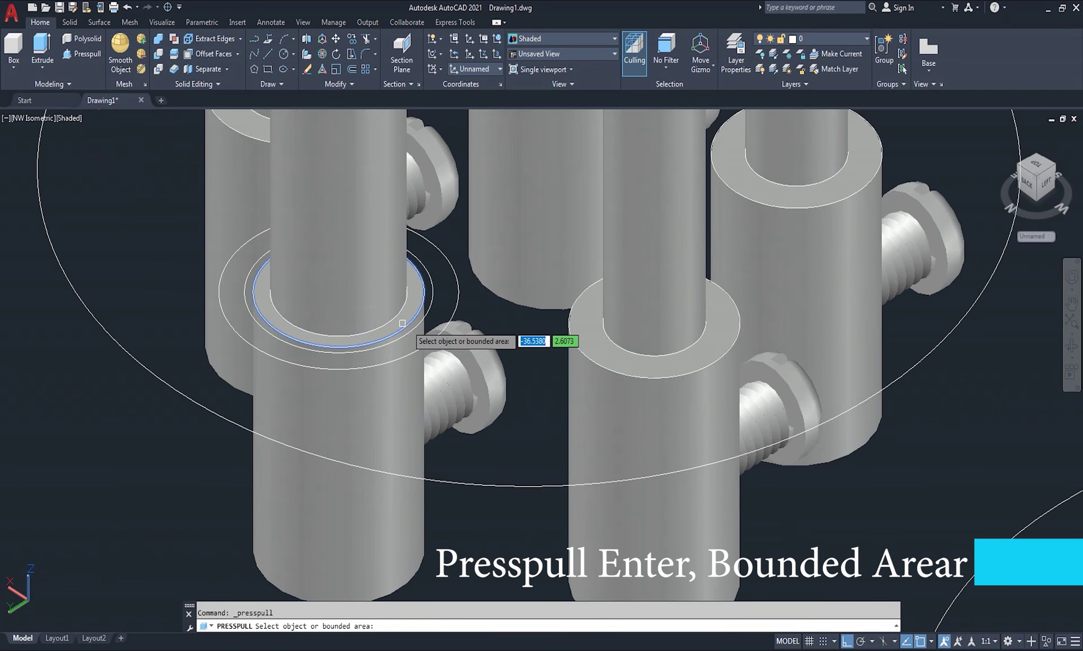
pyautogui.click(428, 317)
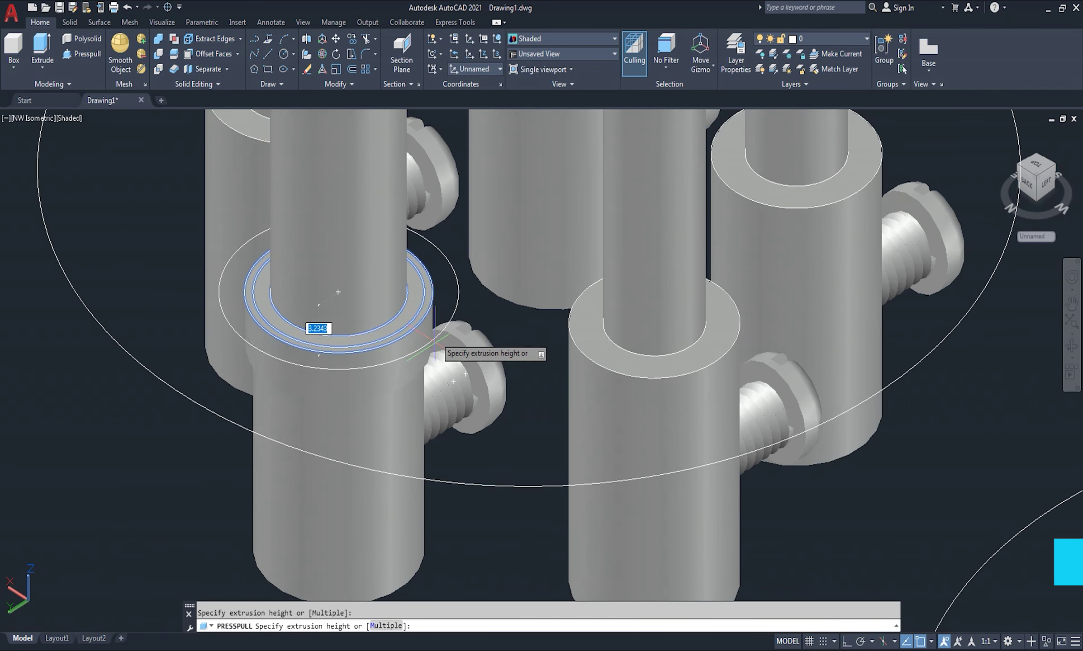
pyautogui.press('Escape')
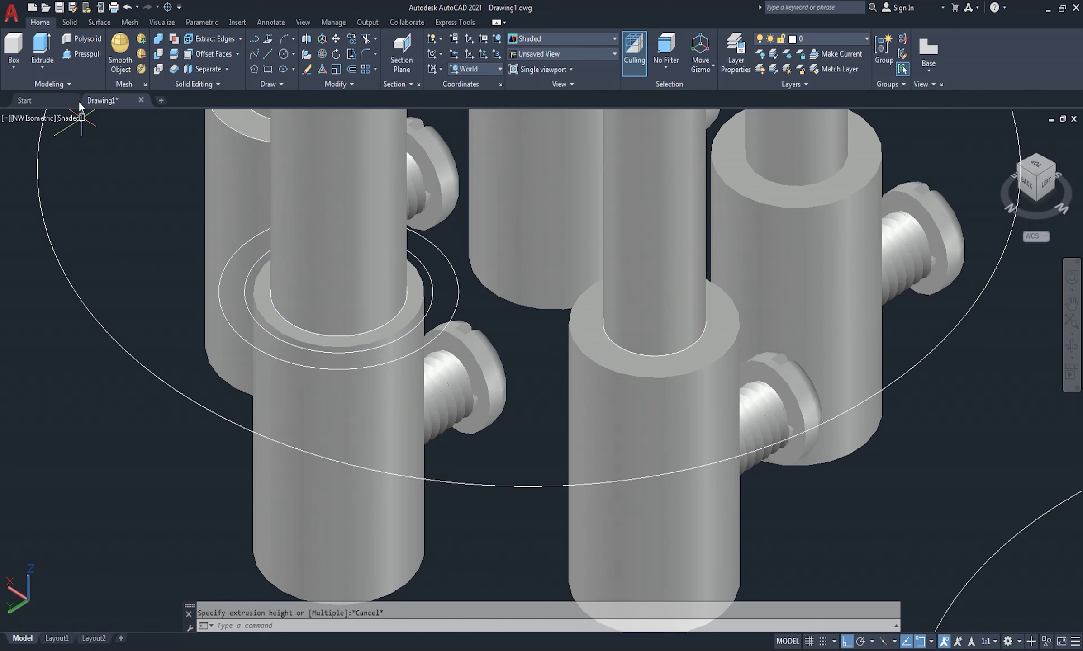
pyautogui.click(80, 55)
pyautogui.scroll(2, 409, 305)
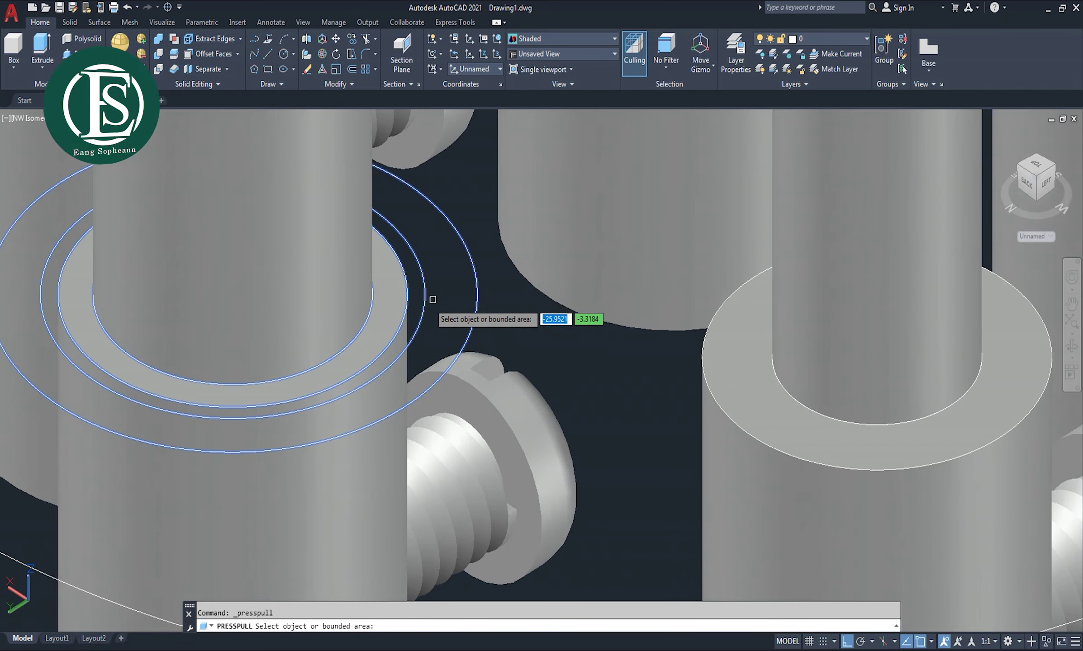
pyautogui.click(413, 304)
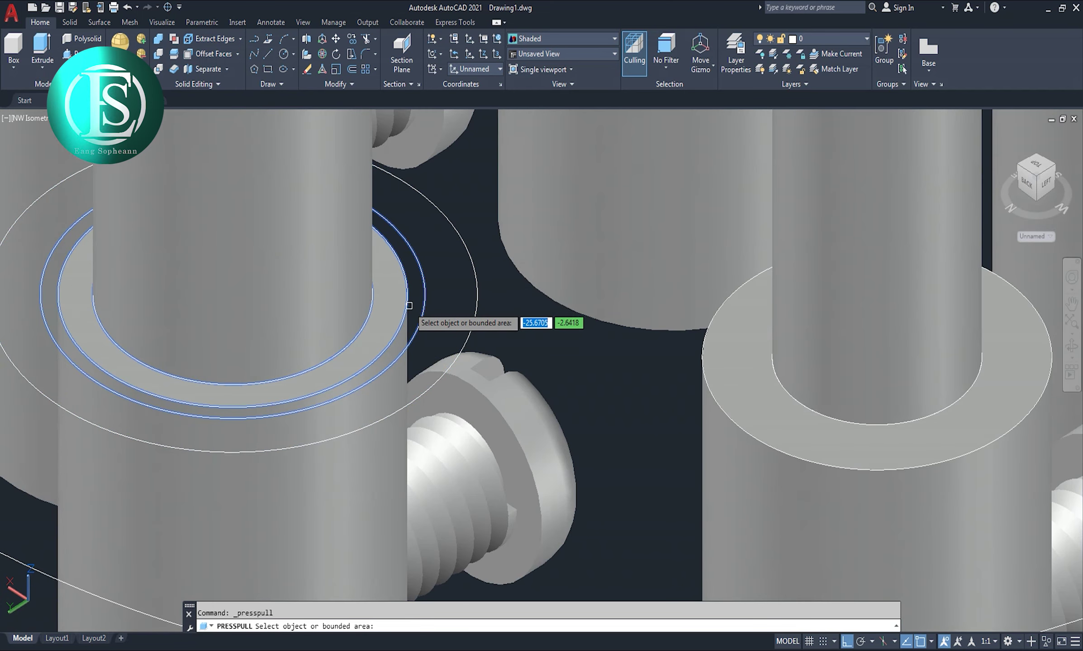
pyautogui.scroll(-3, 410, 278)
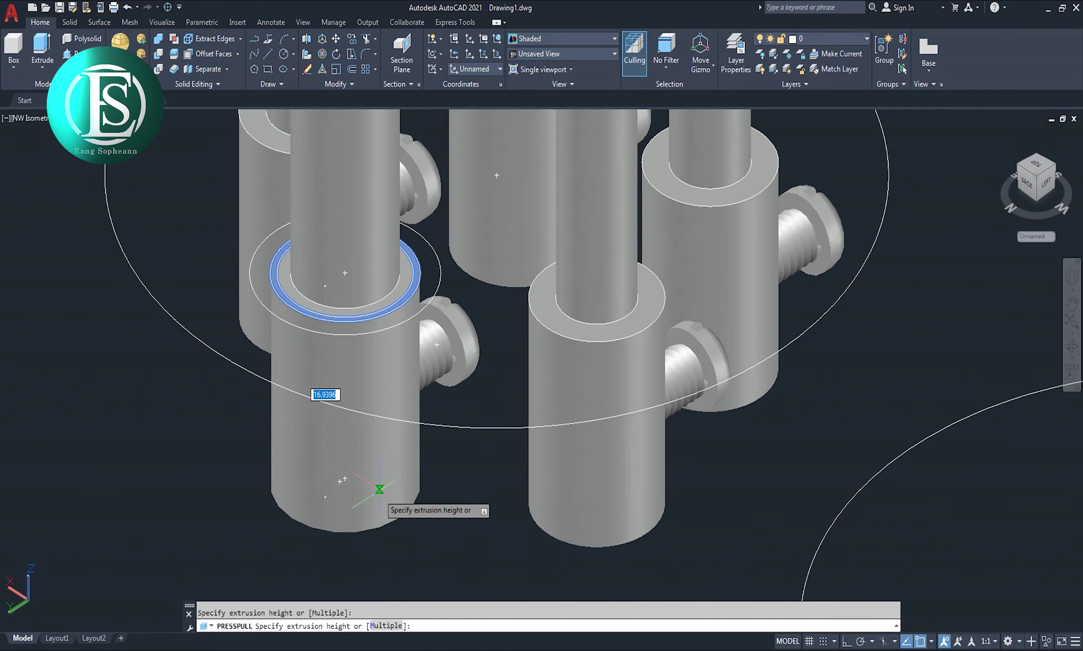
pyautogui.click(345, 478)
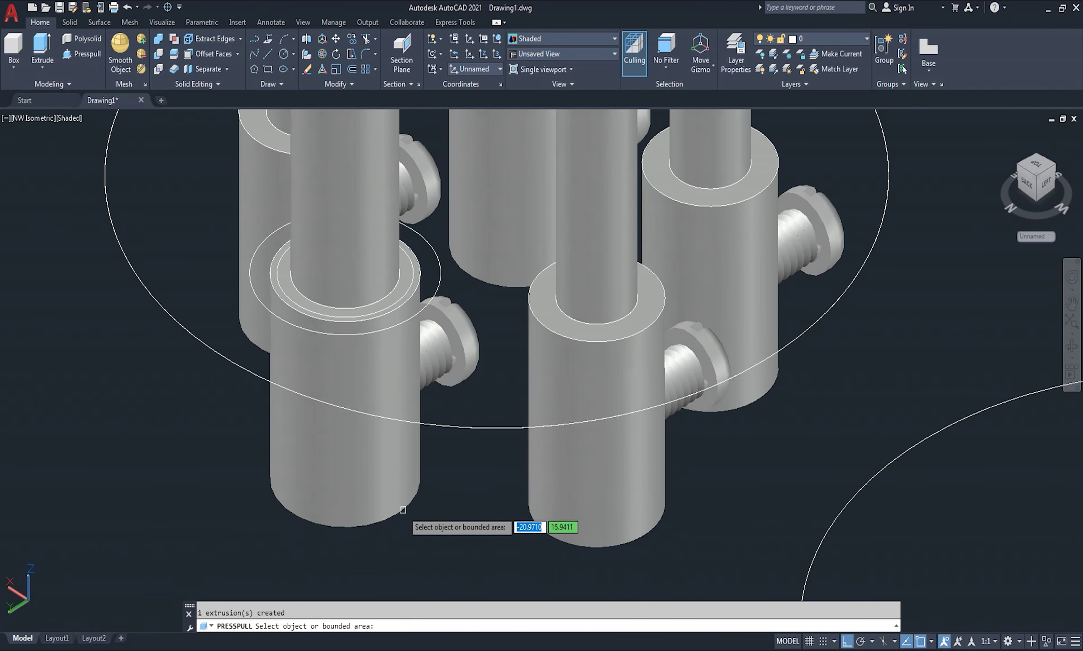
pyautogui.press('Return')
pyautogui.scroll(-4, 354, 481)
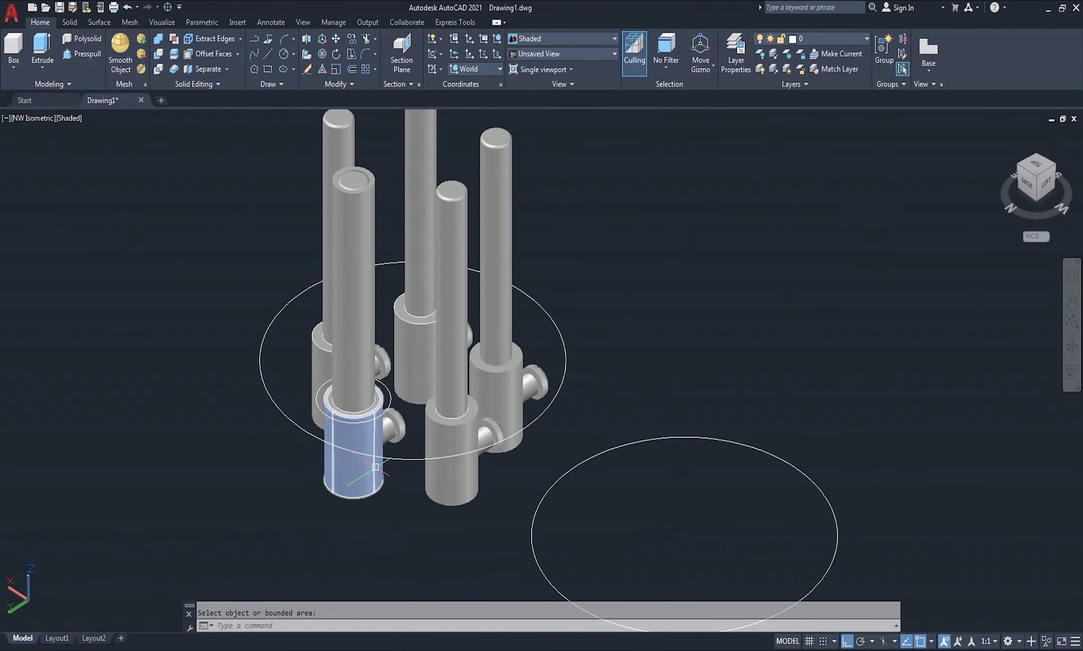
# Union the lower sleeve and upper pin into a single solid
pyautogui.write('uni')
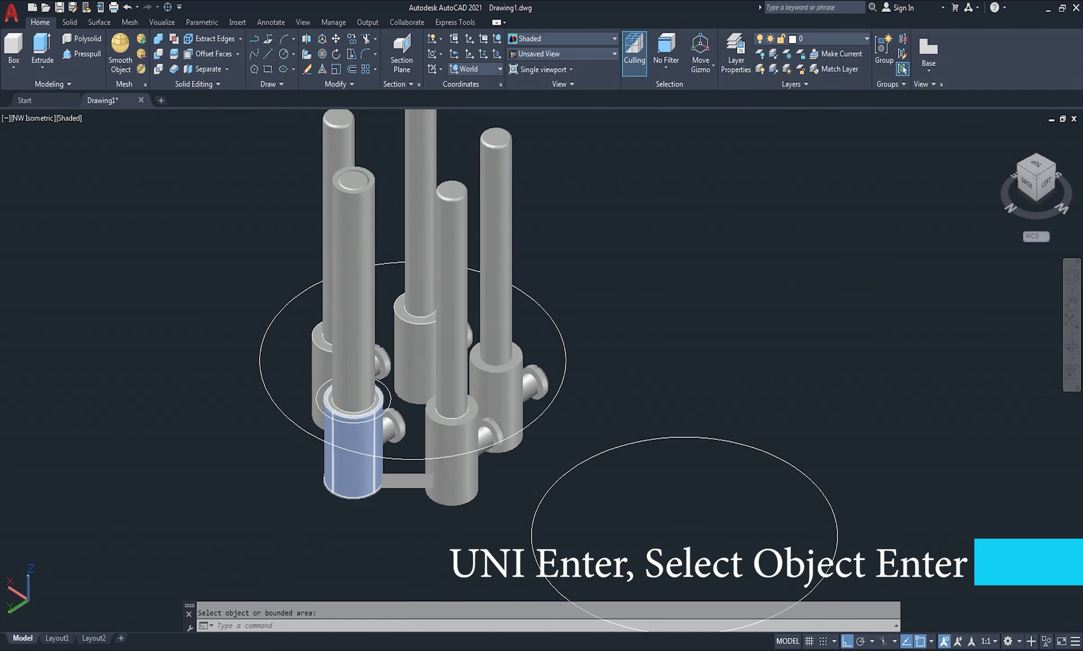
pyautogui.press('Return')
pyautogui.click(357, 485)
pyautogui.scroll(3, 355, 389)
pyautogui.click(364, 370)
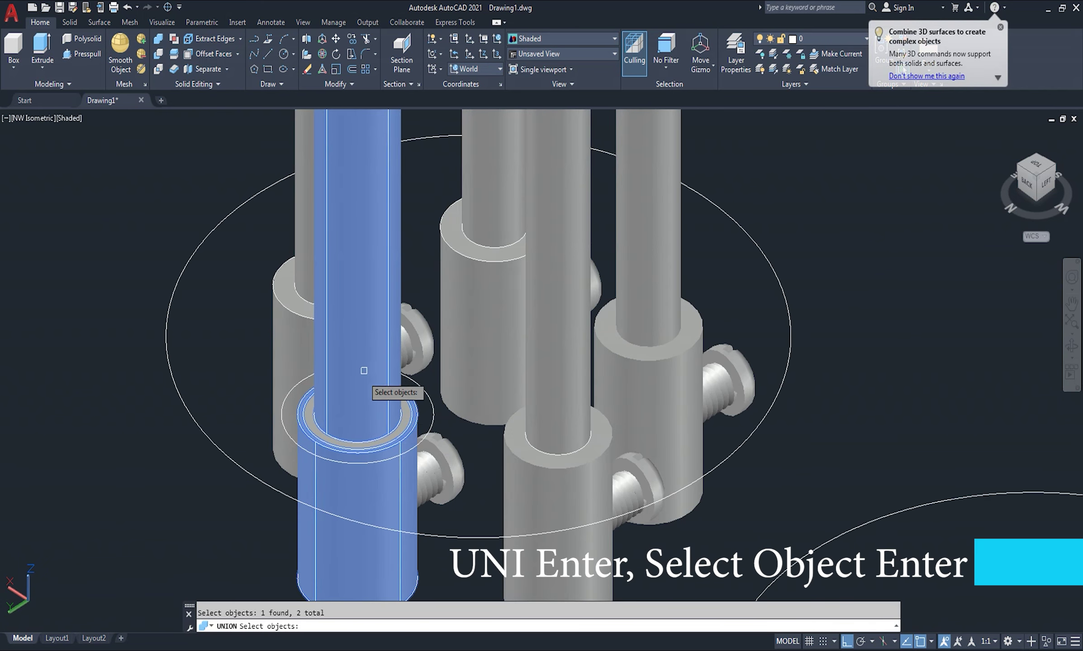
pyautogui.scroll(-3, 375, 442)
pyautogui.scroll(-2, 364, 471)
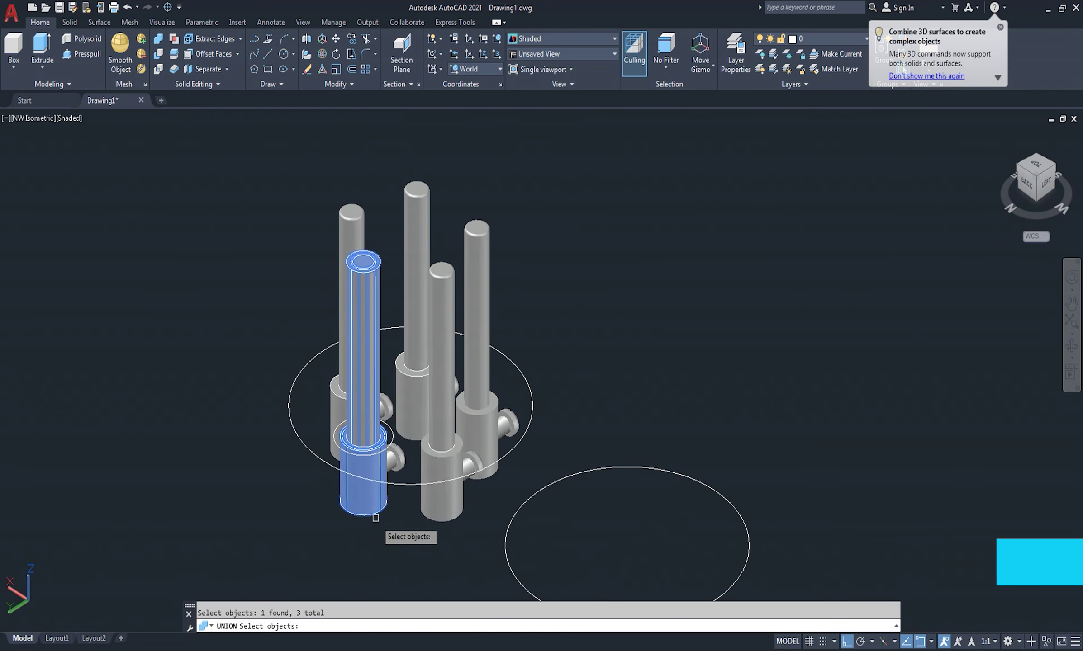
pyautogui.press('Return')
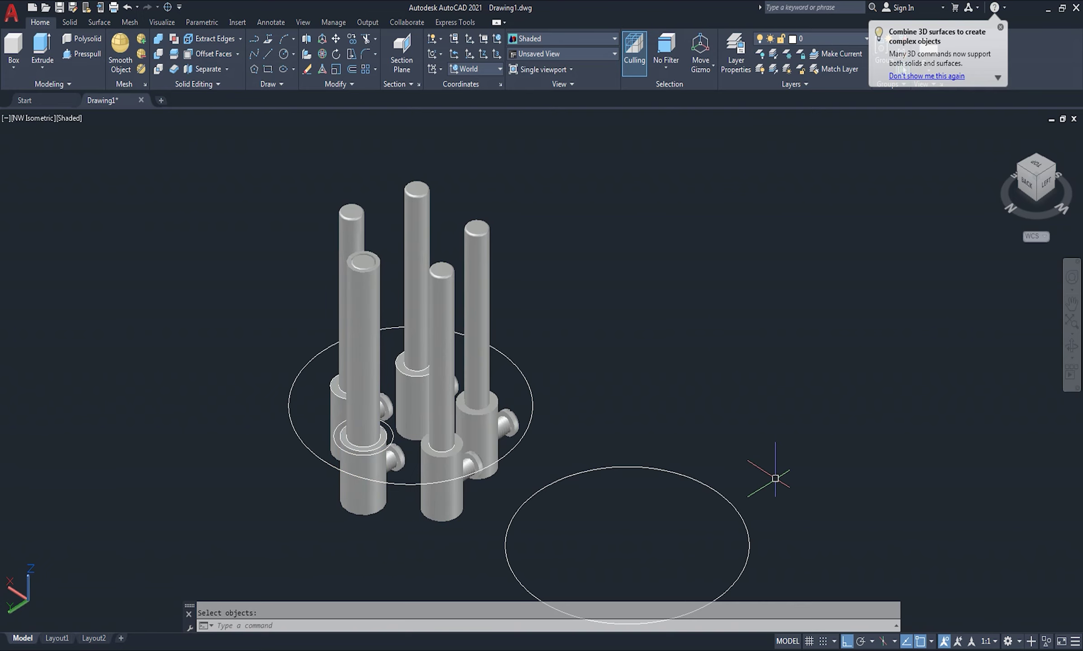
# Orbit the model to a lower viewing angle, then exit orbit
pyautogui.click(1072, 346)
pyautogui.moveTo(605, 491)
pyautogui.mouseDown()
pyautogui.moveTo(580, 435)
pyautogui.moveTo(385, 226)
pyautogui.moveTo(433, 435)
pyautogui.moveTo(503, 517)
pyautogui.moveTo(696, 363)
pyautogui.moveTo(663, 417)
pyautogui.mouseUp()
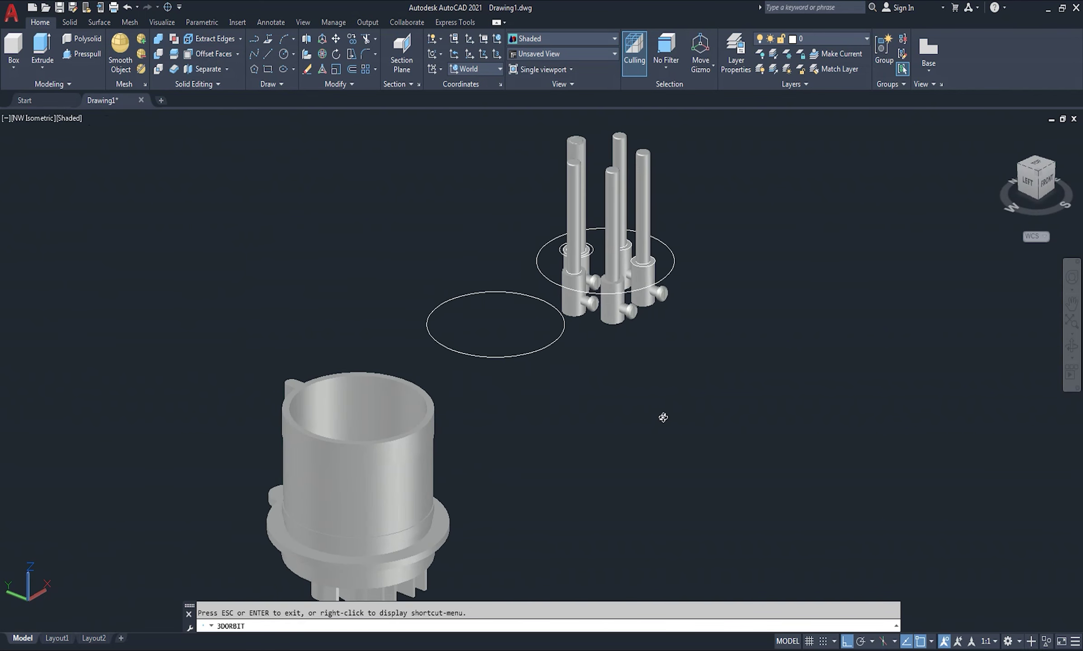
pyautogui.moveTo(620, 491)
pyautogui.mouseDown(button='middle')
pyautogui.moveTo(665, 407)
pyautogui.moveTo(660, 427)
pyautogui.mouseUp(button='middle')
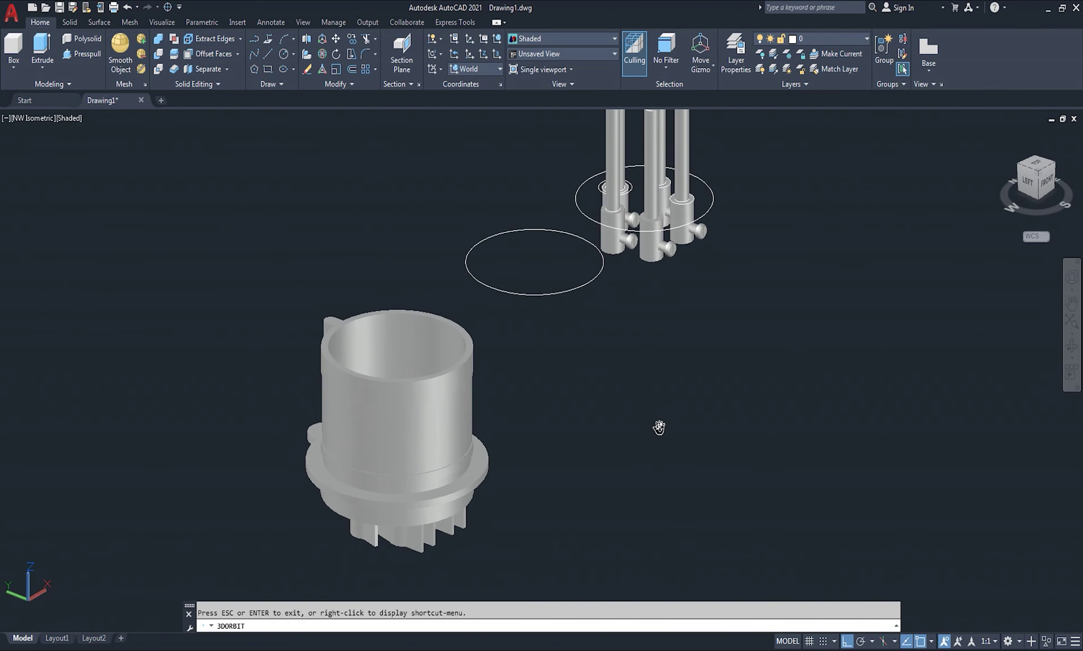
pyautogui.rightClick(279, 279)
pyautogui.click(286, 284)
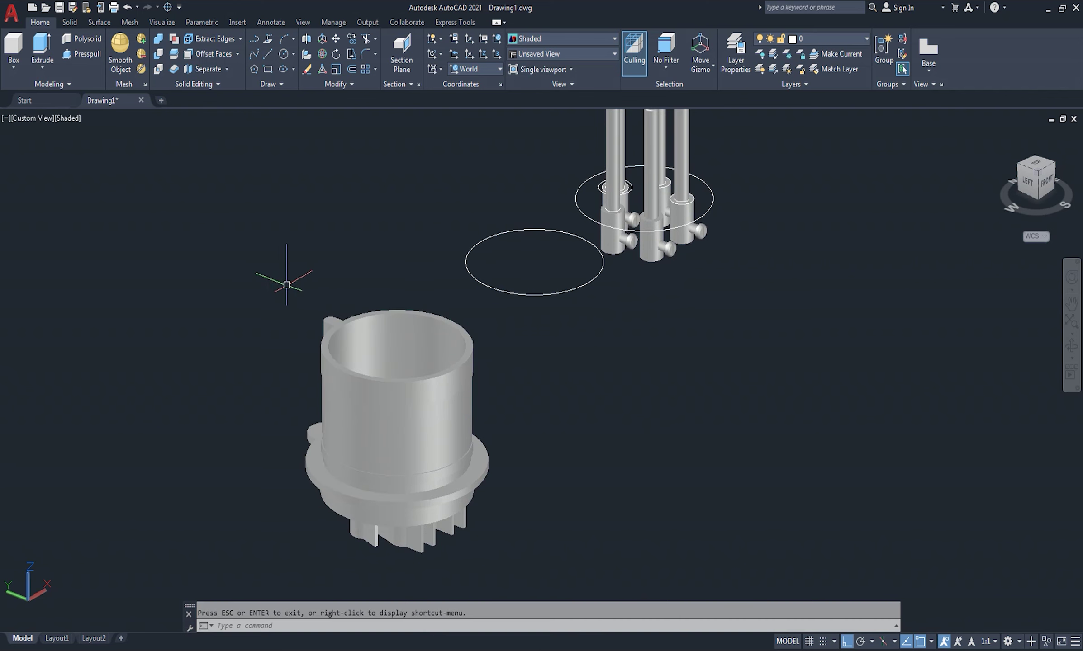
# Orbit and zoom to look down on the five pins and their screws
pyautogui.click(436, 373)
pyautogui.moveTo(805, 326)
pyautogui.keyDown('shift'); pyautogui.mouseDown(button='middle')
pyautogui.moveTo(740, 337)
pyautogui.moveTo(702, 414)
pyautogui.moveTo(645, 435)
pyautogui.mouseUp(button='middle'); pyautogui.keyUp('shift')
pyautogui.scroll(5, 702, 415)
pyautogui.rightClick(778, 370)
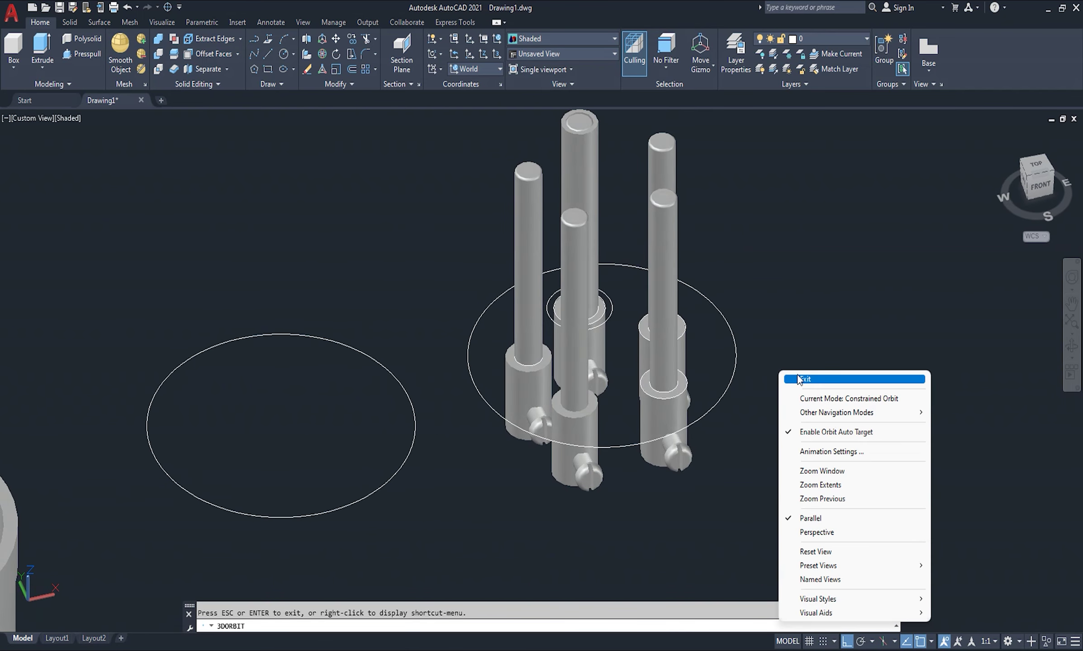
pyautogui.click(789, 378)
# Start MOVE and select the five pins plus their three screws
pyautogui.write('m')
pyautogui.press('Return')
pyautogui.click(742, 182)
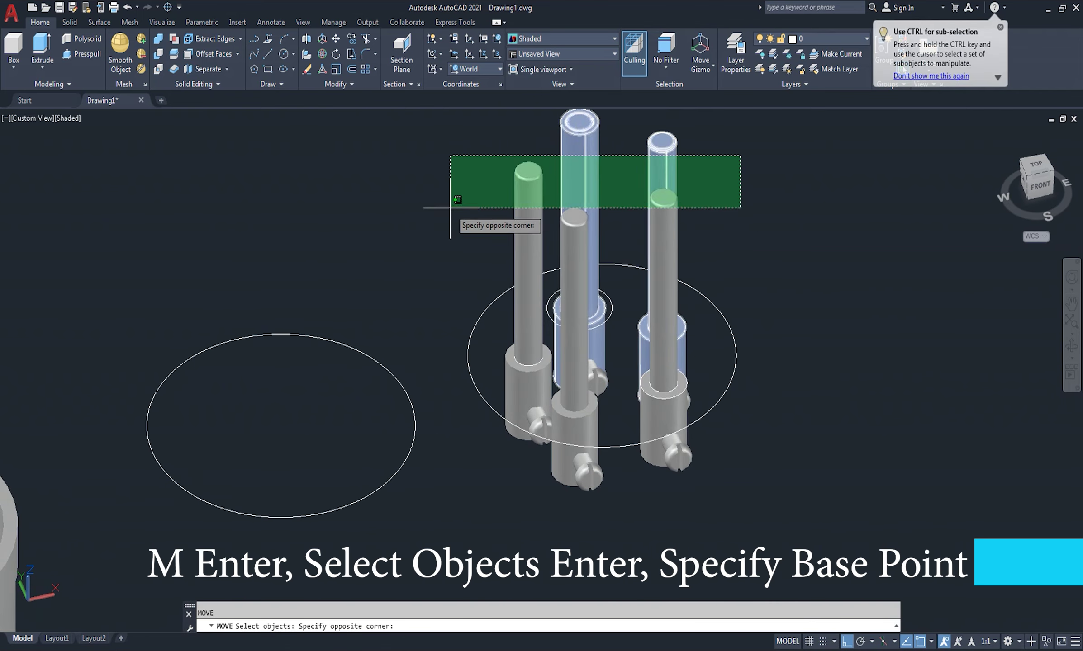
pyautogui.click(434, 217)
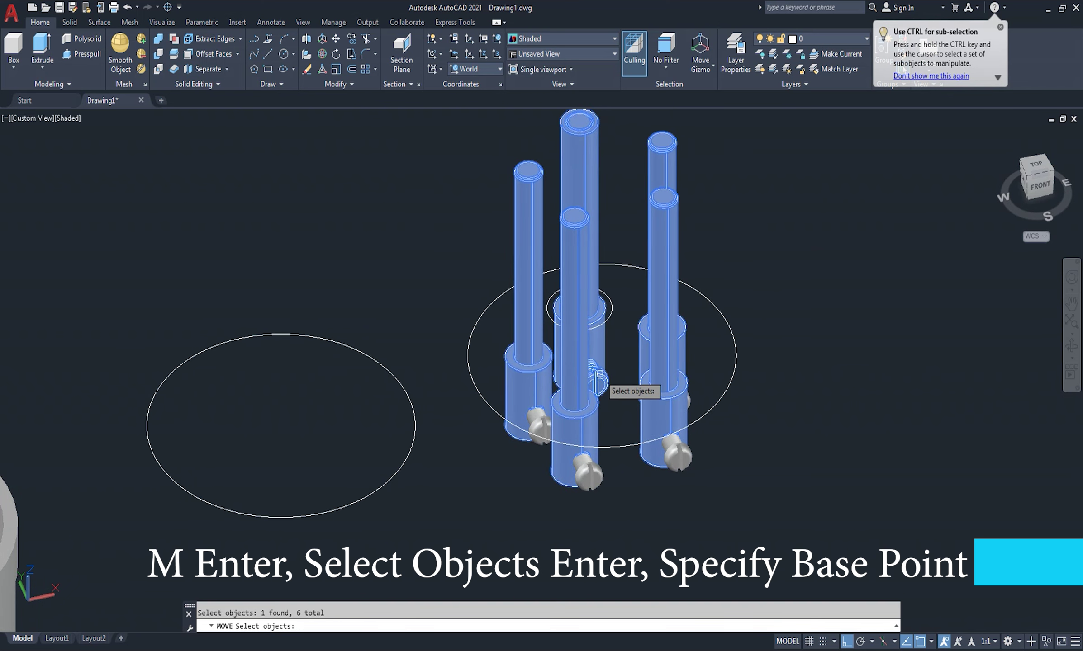
pyautogui.click(662, 448)
pyautogui.click(593, 468)
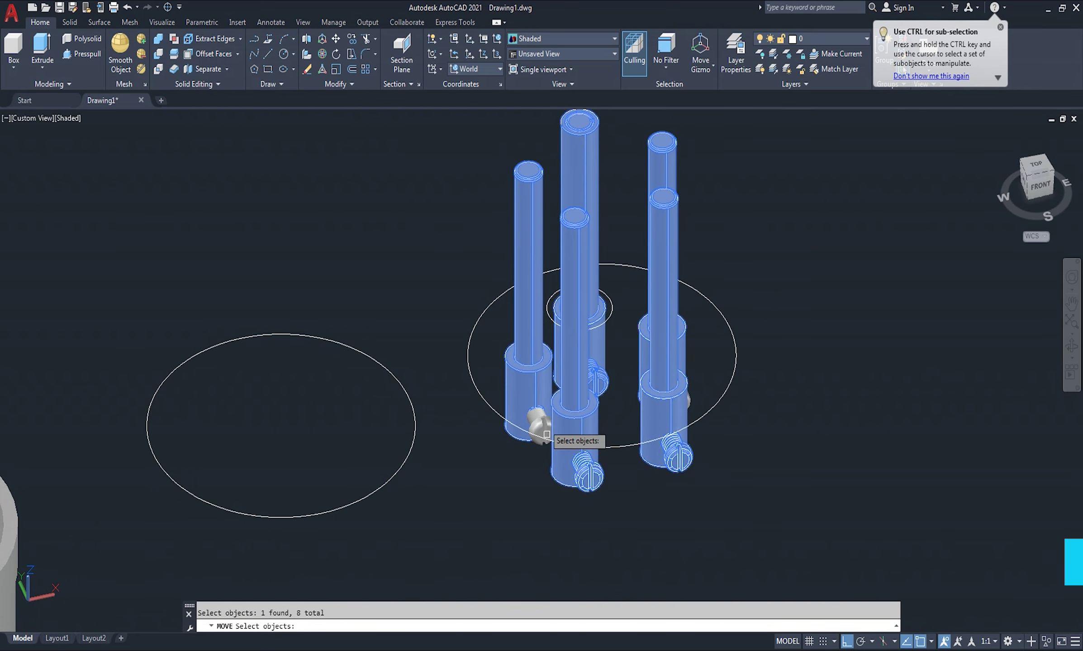
pyautogui.click(543, 419)
pyautogui.scroll(2, 720, 406)
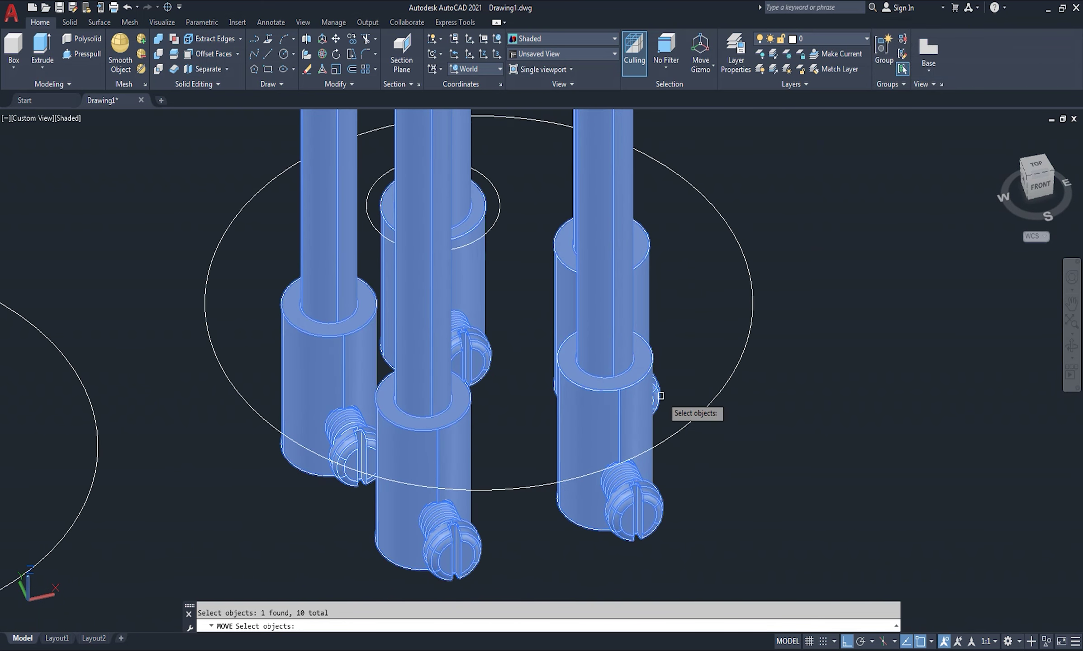
pyautogui.scroll(-3, 658, 396)
pyautogui.press('Return')
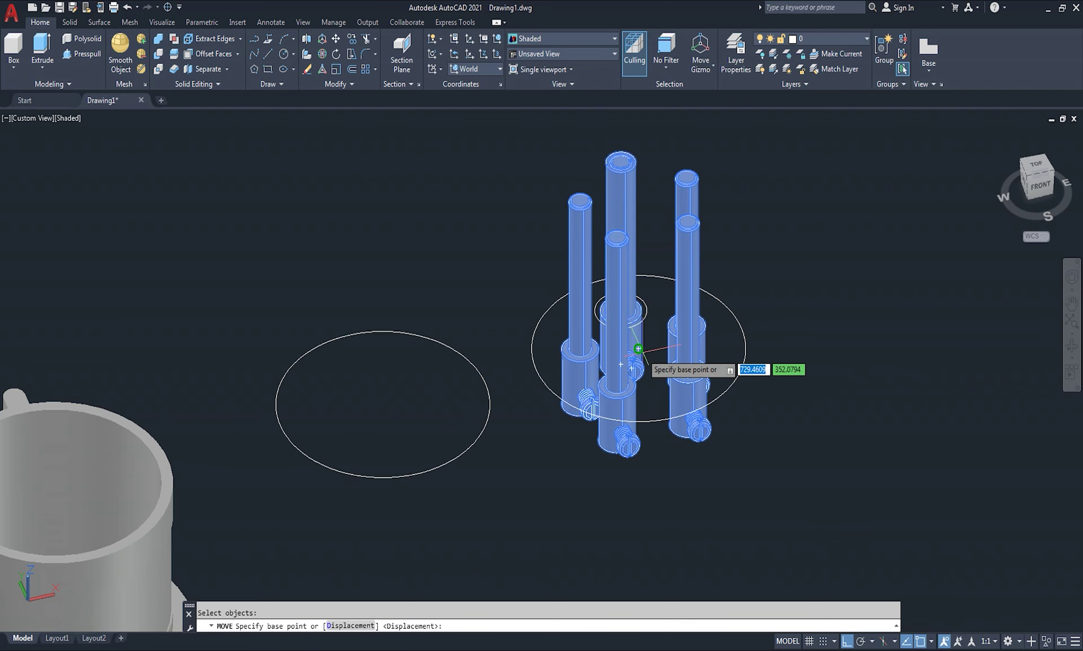
# Move the pins and screws from a base point into the housing holes, then orbit underneath
pyautogui.click(638, 348)
pyautogui.scroll(-3, 656, 335)
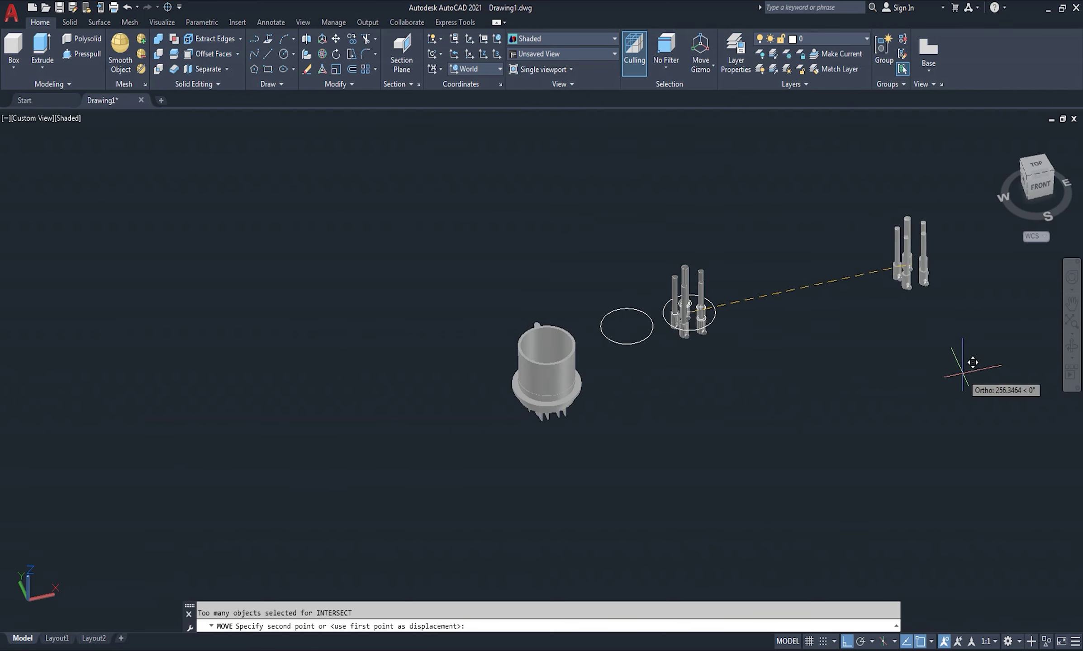
pyautogui.click(1027, 253)
pyautogui.moveTo(648, 438)
pyautogui.keyDown('shift'); pyautogui.mouseDown(button='middle')
pyautogui.moveTo(576, 261)
pyautogui.moveTo(575, 308)
pyautogui.moveTo(533, 370)
pyautogui.moveTo(588, 316)
pyautogui.mouseUp(button='middle'); pyautogui.keyUp('shift')
pyautogui.scroll(3, 532, 370)
pyautogui.scroll(2, 532, 370)
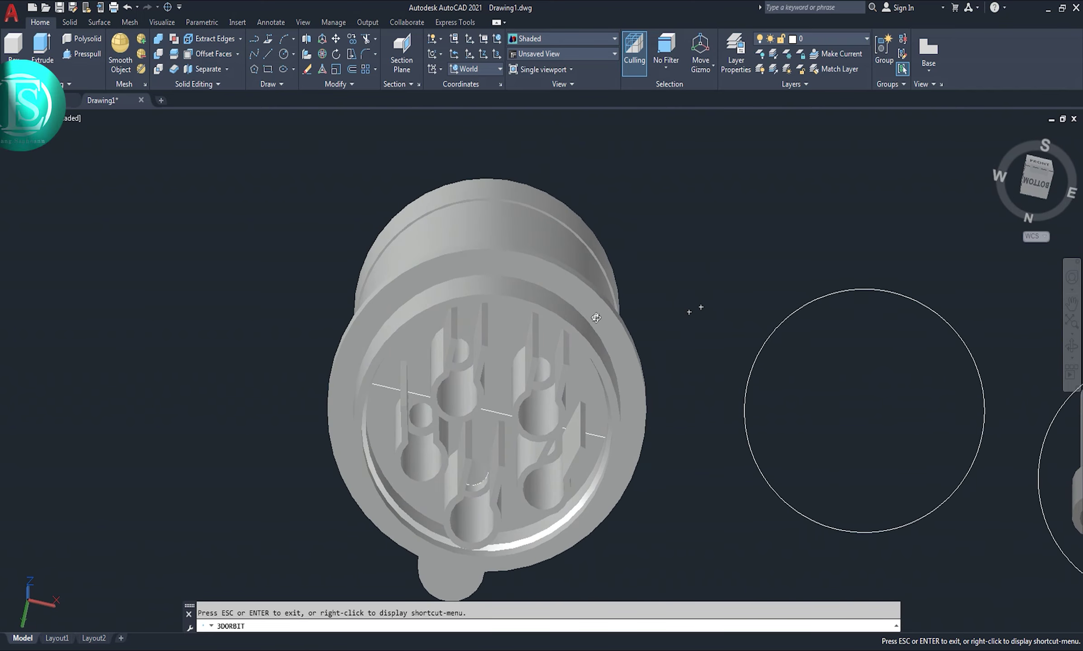
pyautogui.rightClick(659, 300)
pyautogui.click(685, 310)
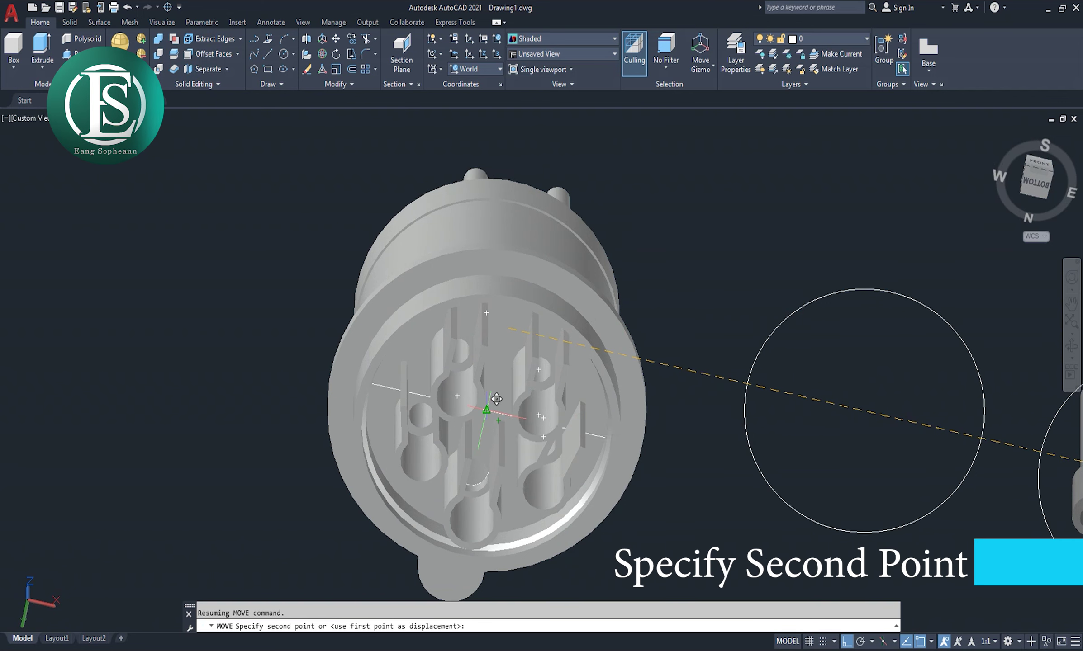
pyautogui.click(497, 399)
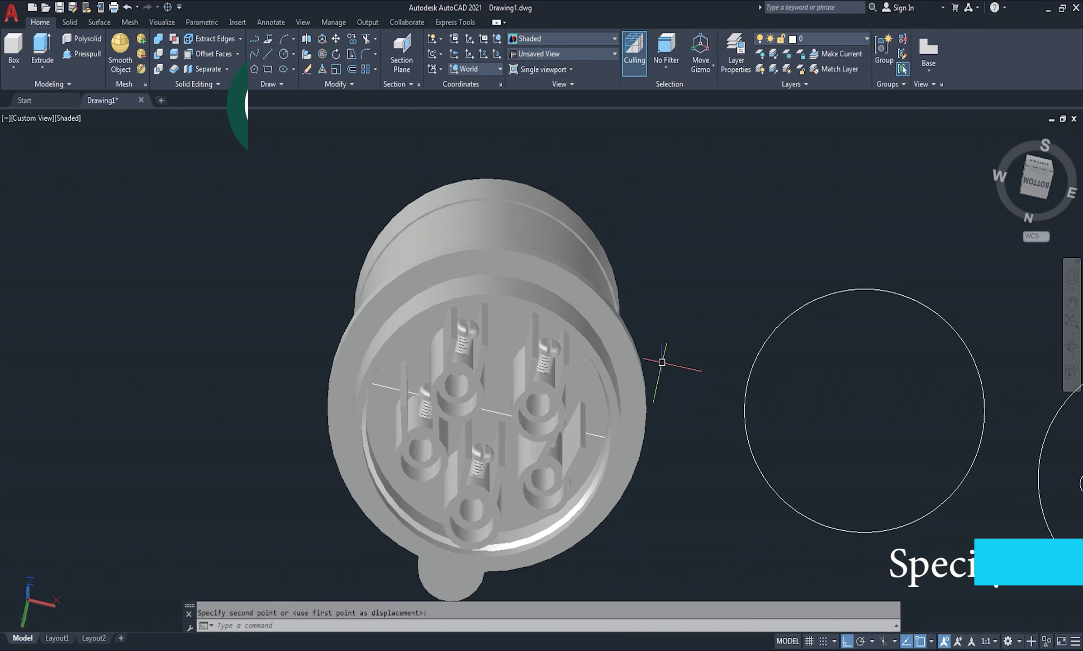
pyautogui.click(1072, 349)
pyautogui.moveTo(731, 343)
pyautogui.mouseDown()
pyautogui.moveTo(682, 265)
pyautogui.moveTo(677, 317)
pyautogui.moveTo(699, 404)
pyautogui.moveTo(650, 428)
pyautogui.moveTo(679, 317)
pyautogui.moveTo(714, 536)
pyautogui.moveTo(679, 365)
pyautogui.moveTo(679, 281)
pyautogui.moveTo(691, 245)
pyautogui.moveTo(744, 256)
pyautogui.moveTo(696, 246)
pyautogui.mouseUp()
# View the housing from the Bottom and set the UCS to Bottom
pyautogui.rightClick(696, 251)
pyautogui.click(723, 258)
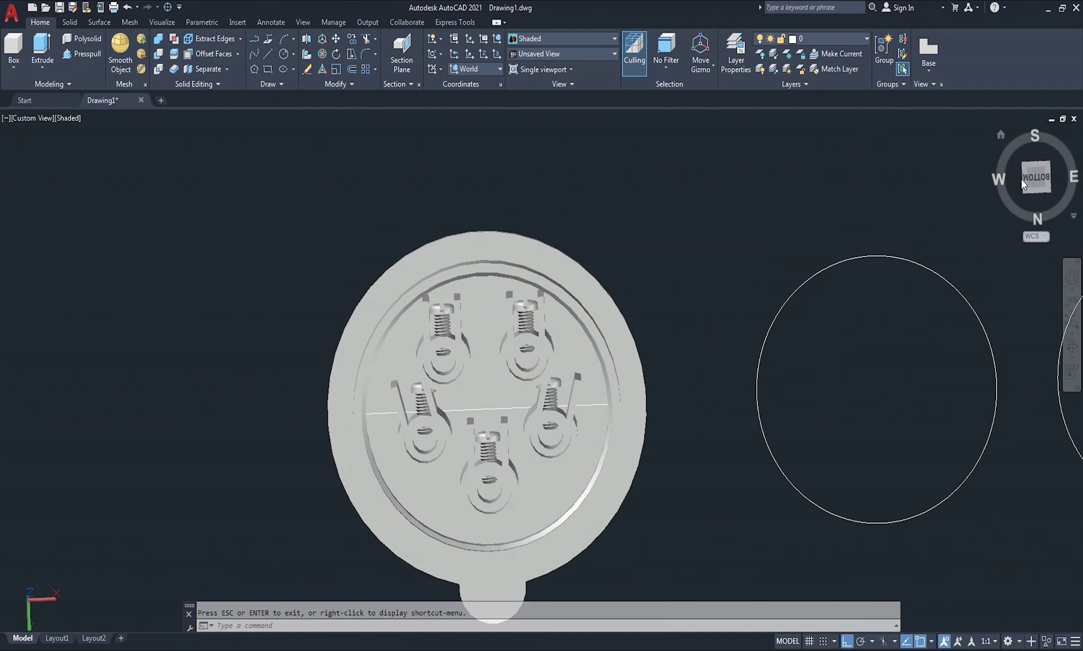
pyautogui.click(1033, 174)
pyautogui.scroll(3, 549, 330)
pyautogui.moveTo(427, 353); pyautogui.dragTo(500, 353, button='middle')
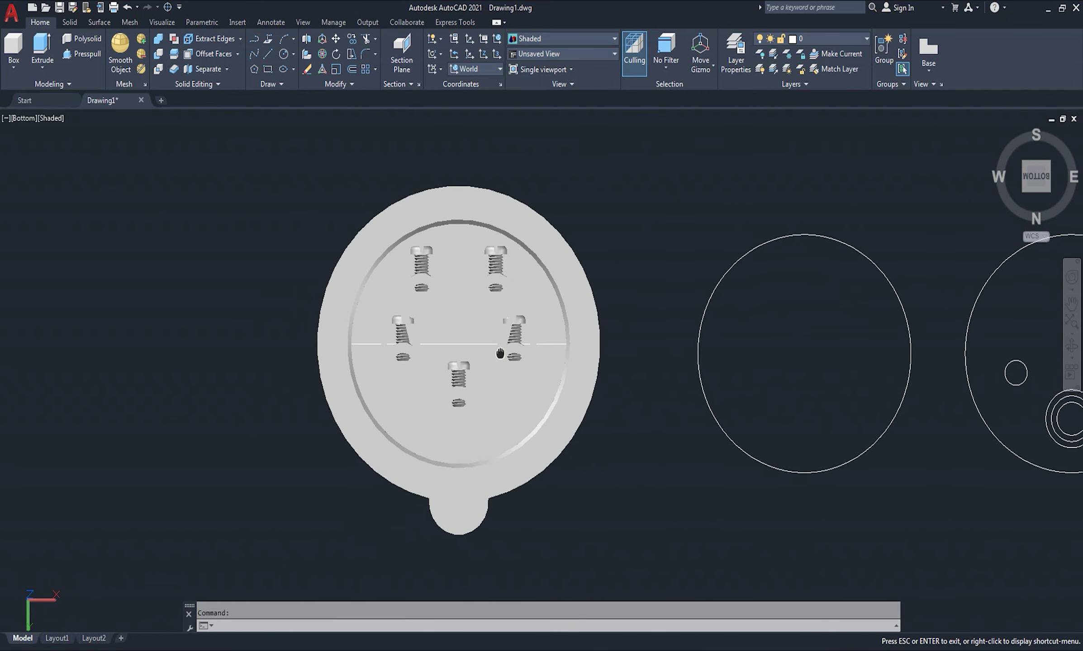
pyautogui.scroll(2, 500, 353)
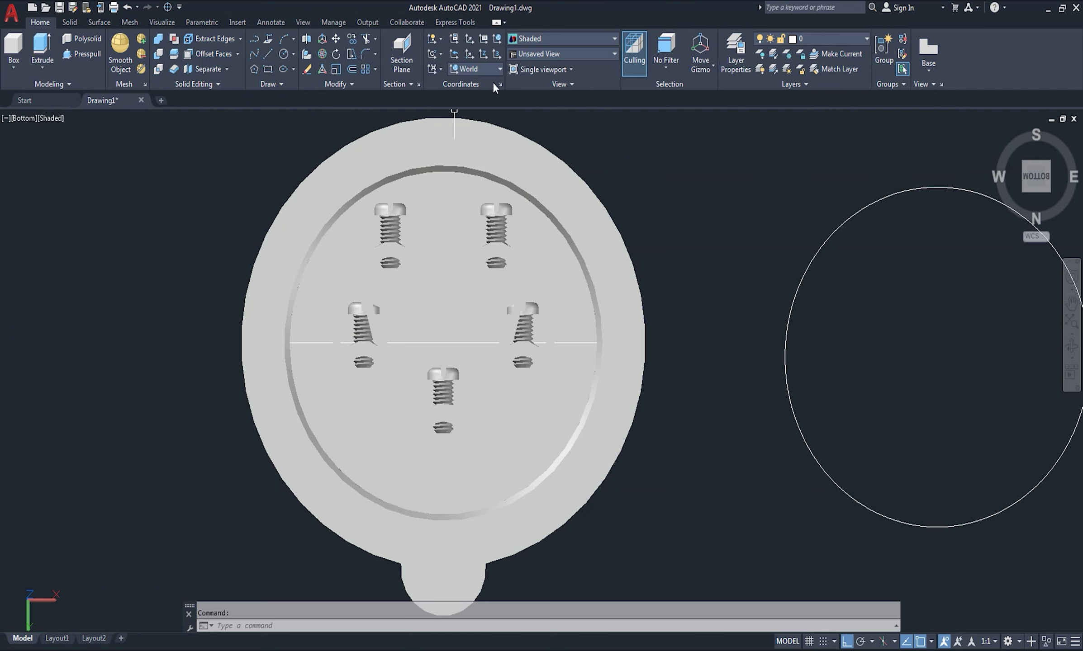
pyautogui.click(488, 68)
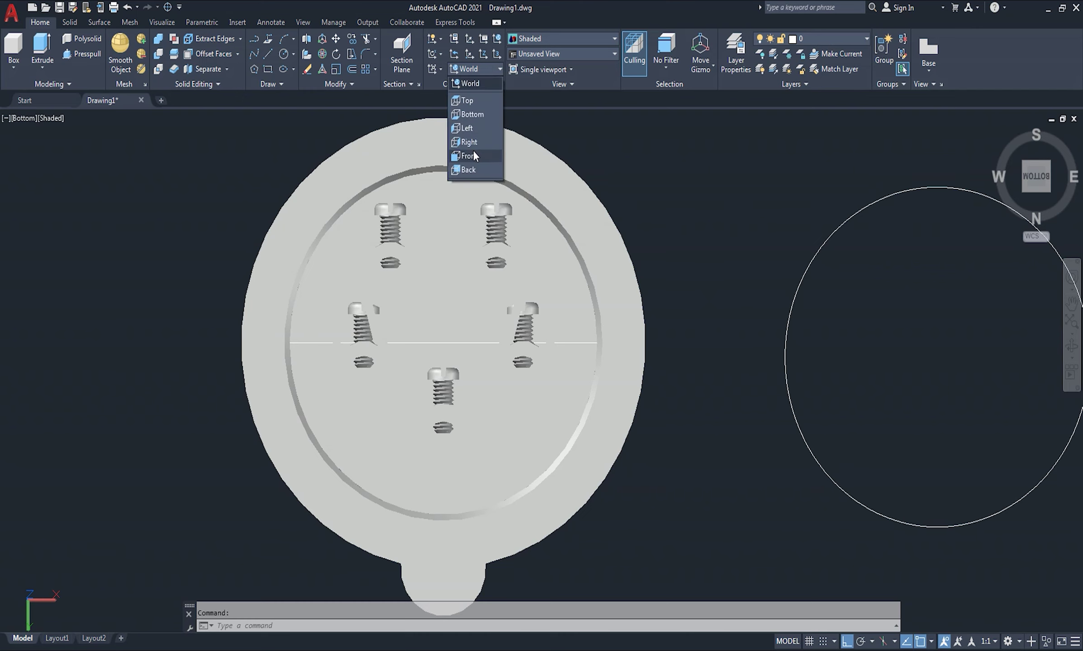
pyautogui.click(474, 113)
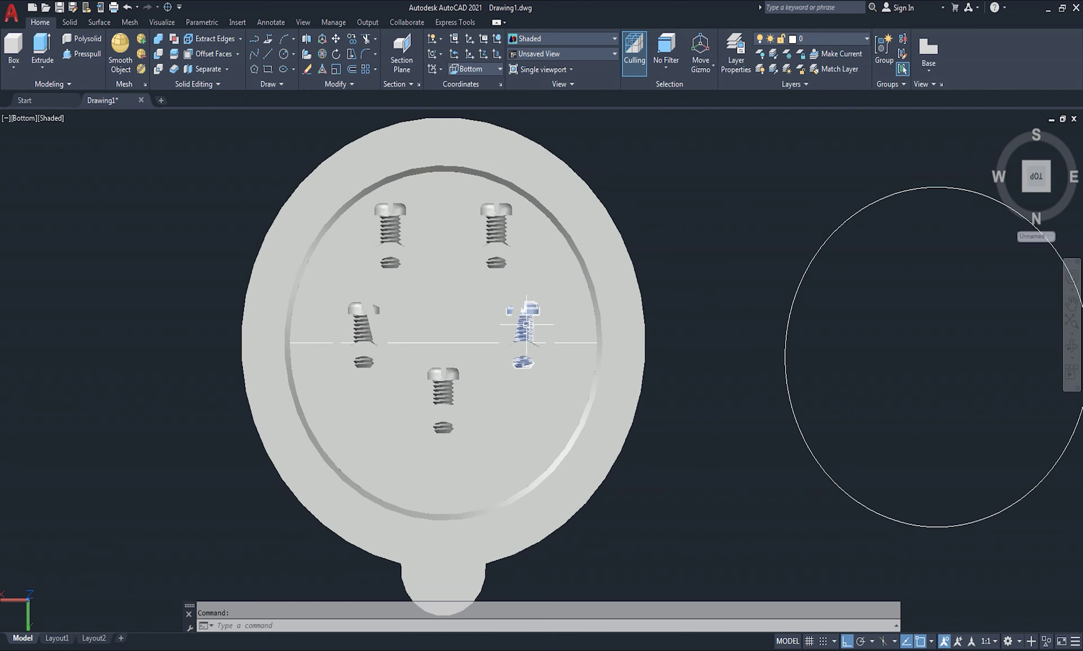
pyautogui.scroll(2, 526, 324)
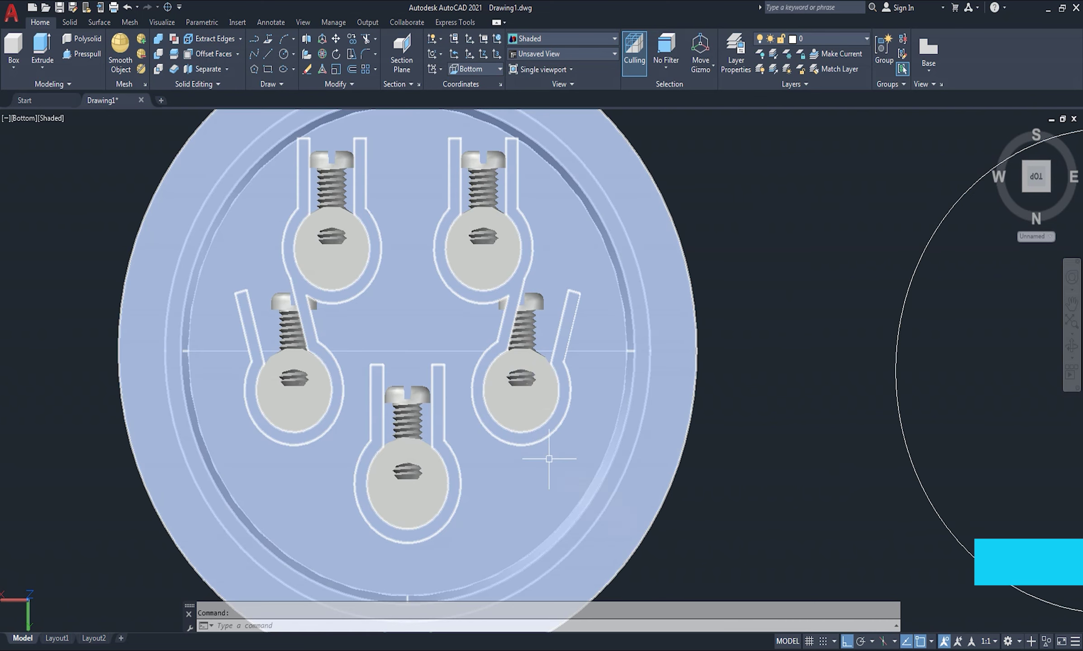
# Rotate the right-hand pin's terminal about its centre to a free angle with ortho off
pyautogui.write('ro')
pyautogui.press('Return')
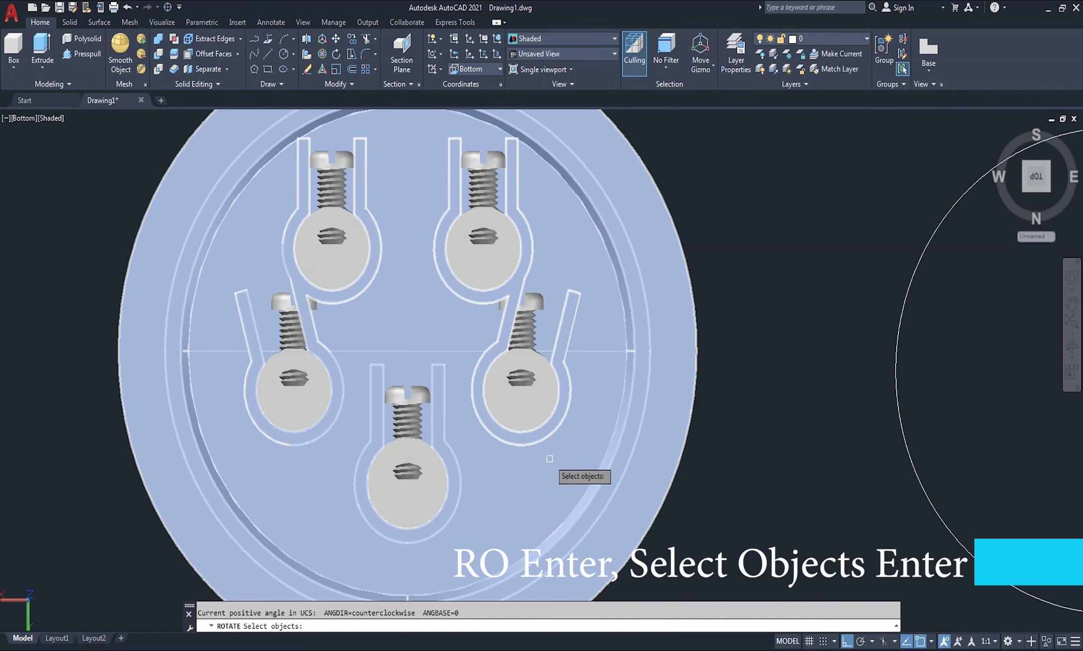
pyautogui.click(531, 392)
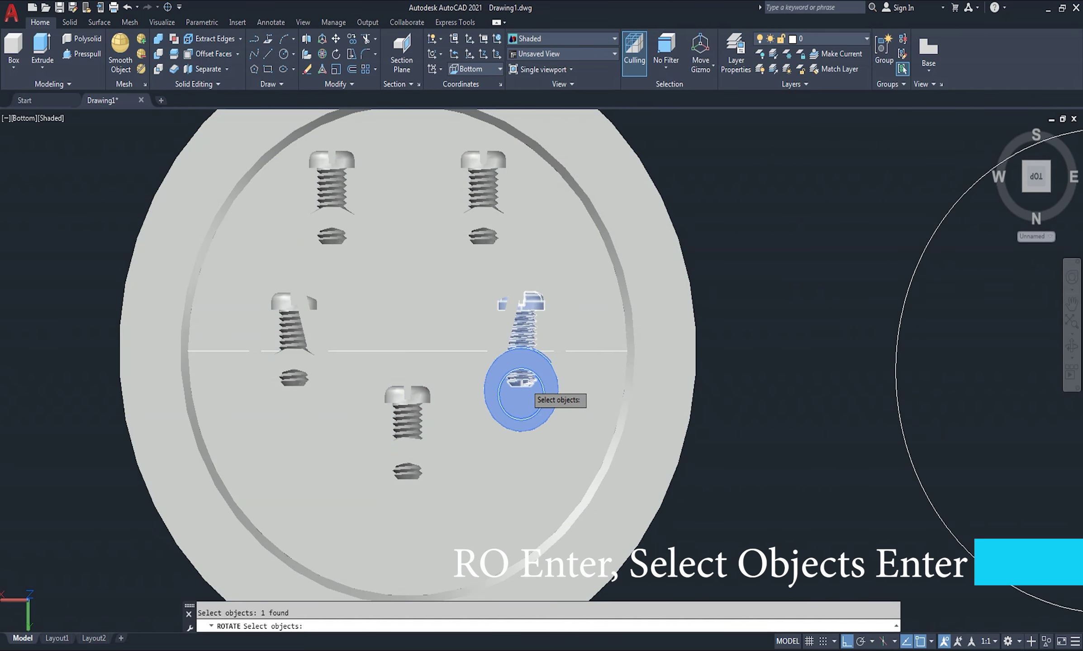
pyautogui.press('Return')
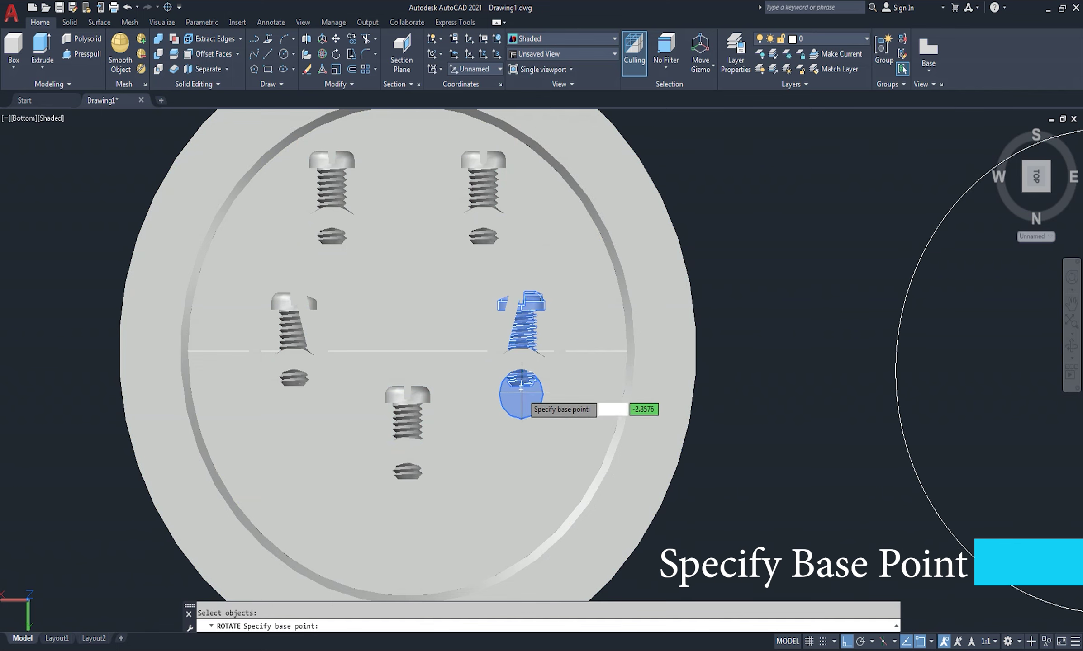
pyautogui.click(521, 386)
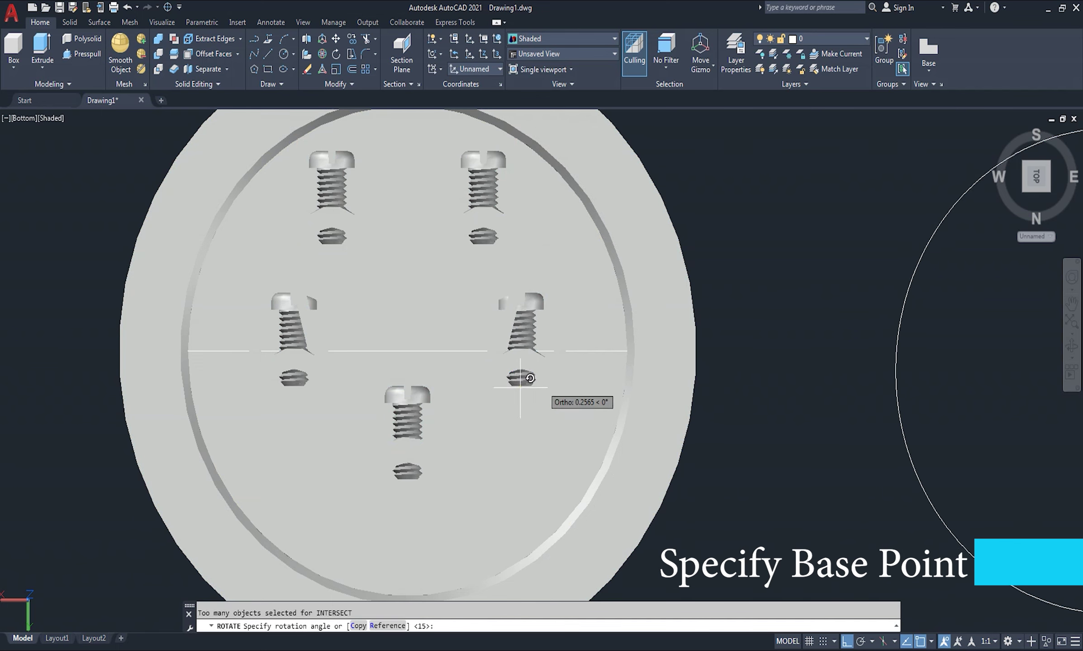
pyautogui.press('F8')
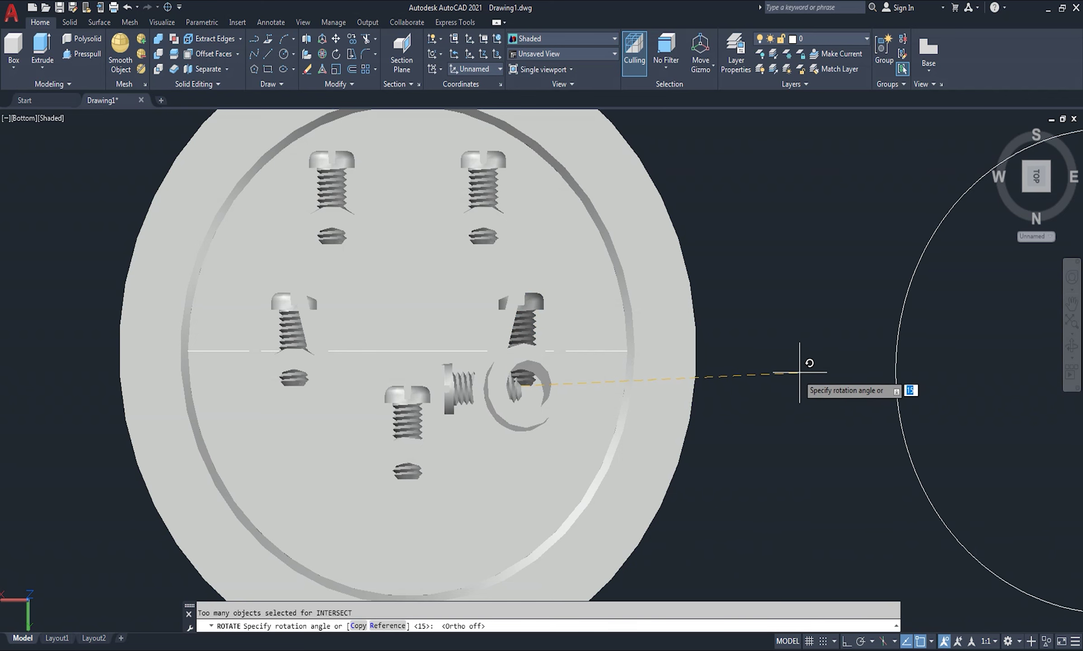
pyautogui.moveTo(730, 373); pyautogui.dragTo(769, 259, button='middle')
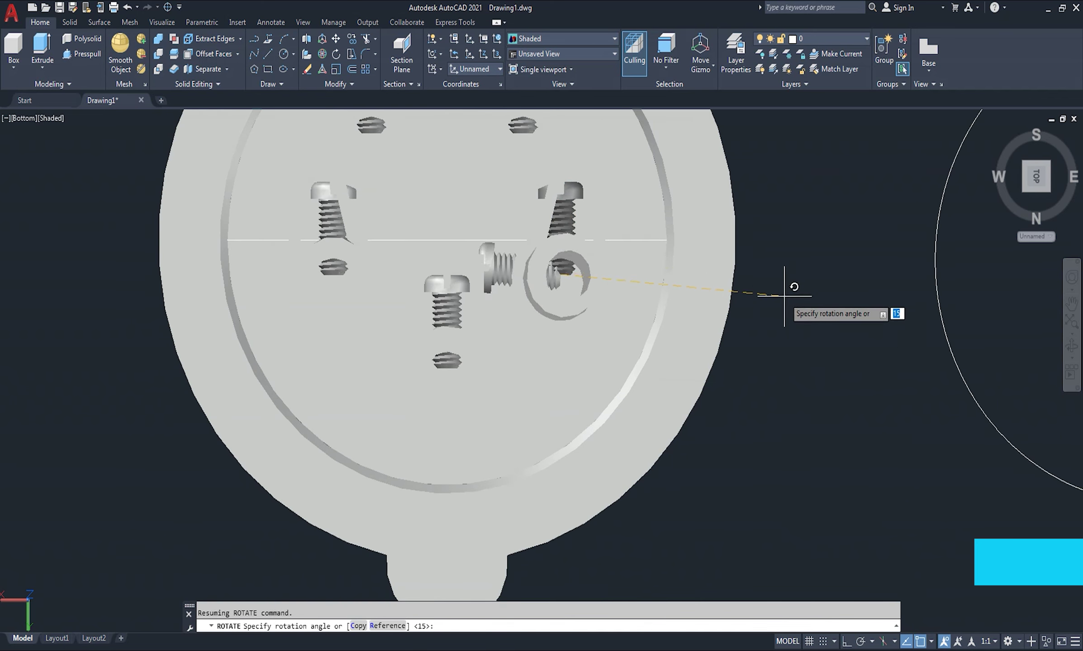
pyautogui.scroll(-3, 773, 312)
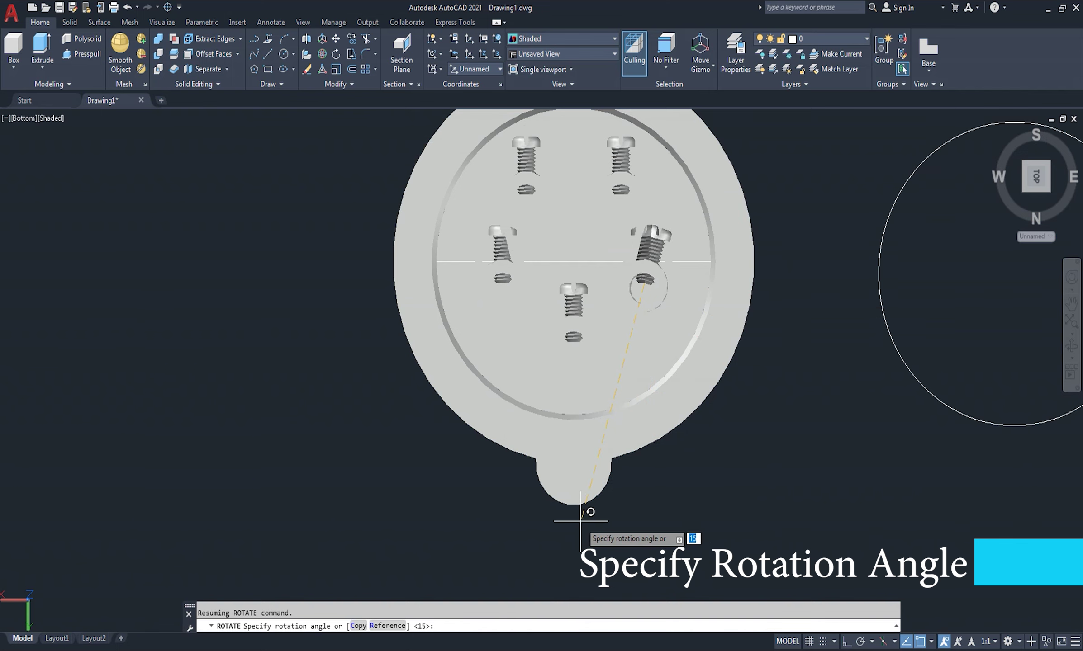
pyautogui.click(587, 525)
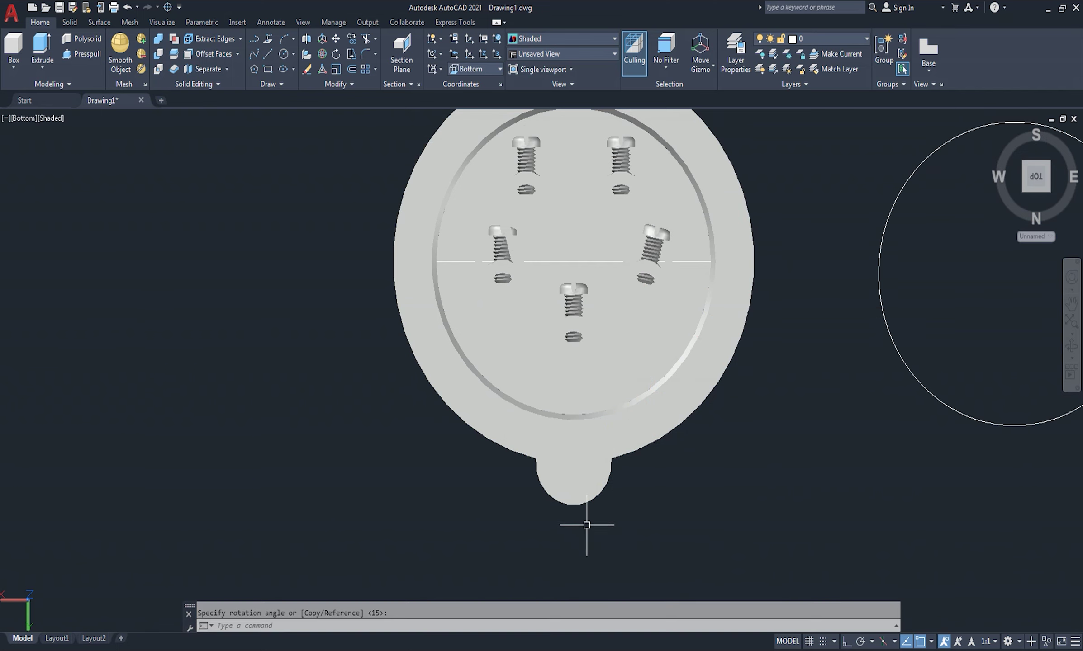
# Repeat ROTATE on the left-hand screw and terminal, pivoting at the left pin's centre
pyautogui.rightClick(195, 209)
pyautogui.click(217, 215)
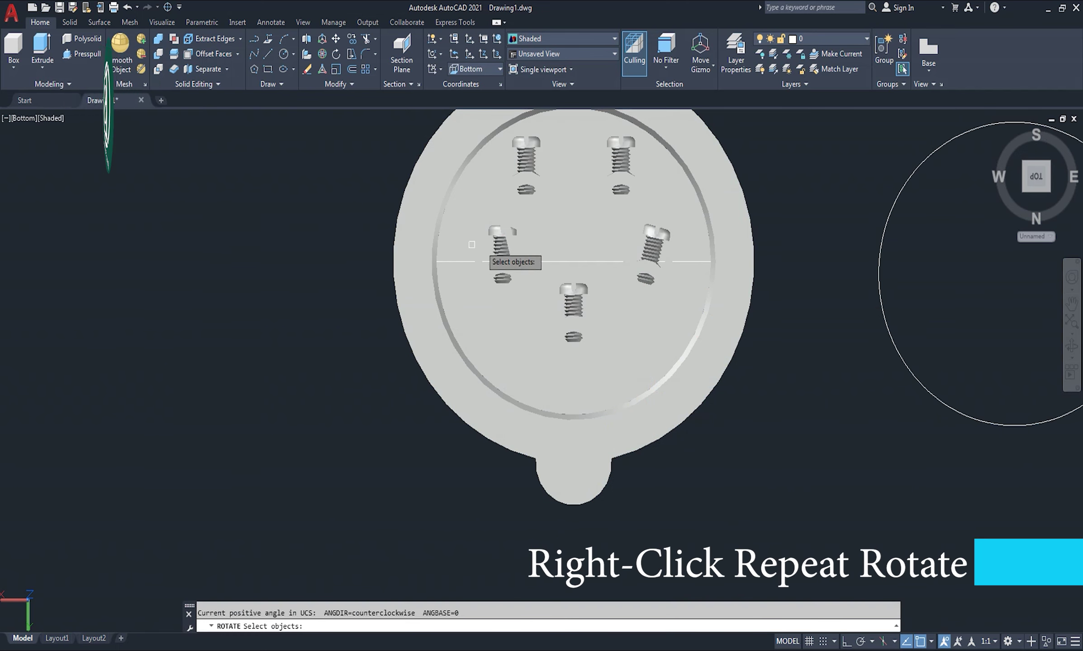
pyautogui.scroll(3, 471, 245)
pyautogui.click(509, 244)
pyautogui.click(505, 330)
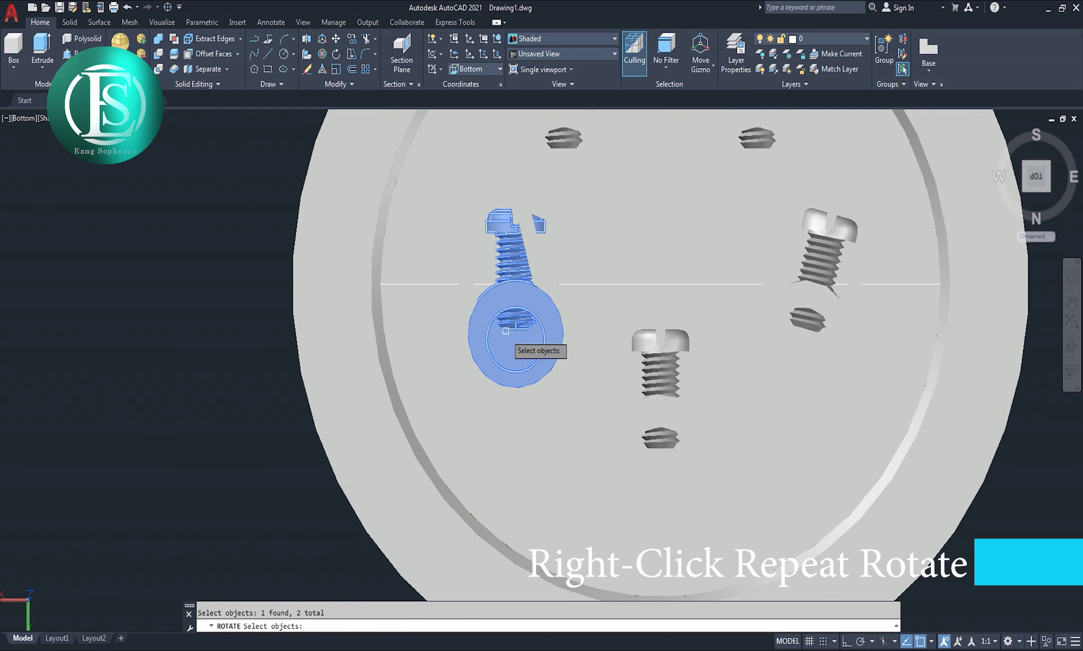
pyautogui.press('Return')
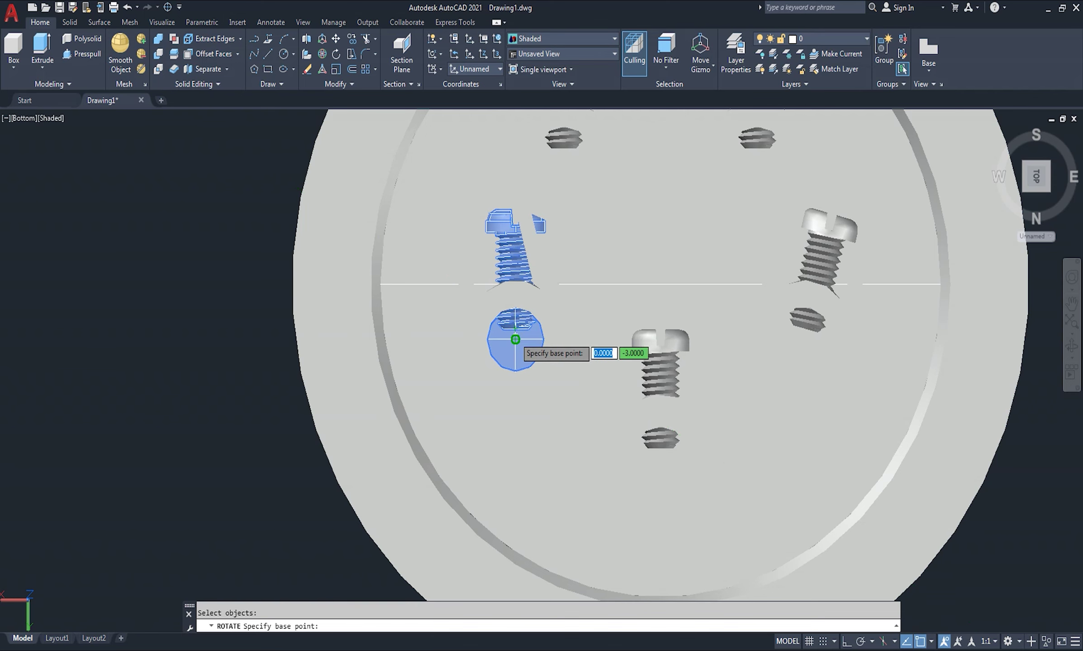
pyautogui.click(515, 339)
pyautogui.scroll(-5, 515, 326)
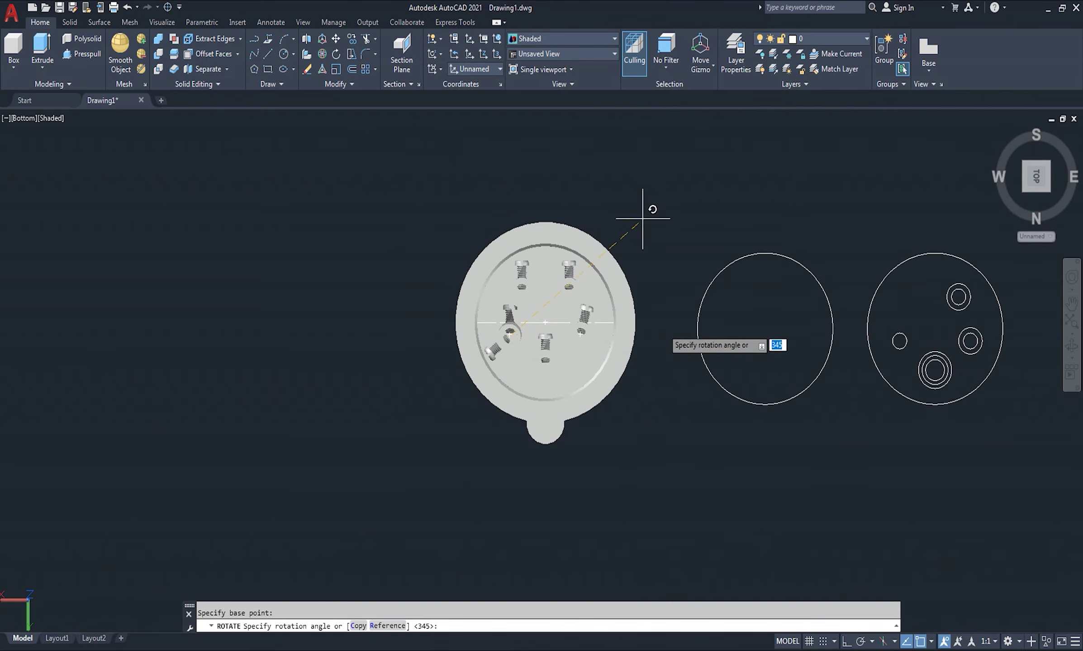
pyautogui.scroll(2, 498, 475)
pyautogui.scroll(1, 485, 475)
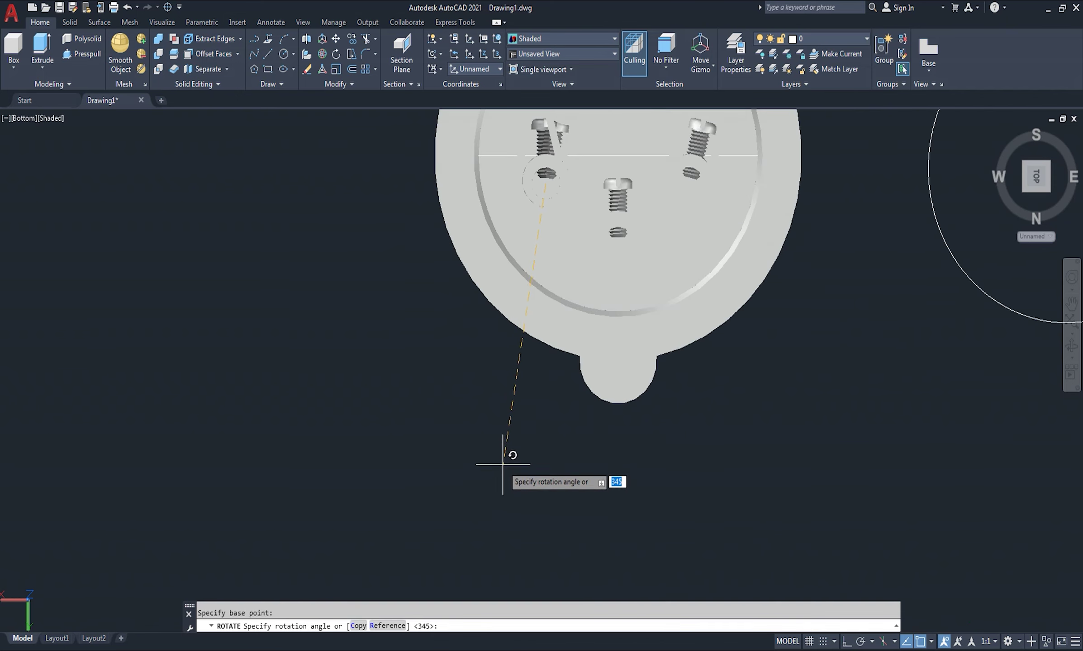
pyautogui.moveTo(507, 439); pyautogui.dragTo(537, 521, button='middle')
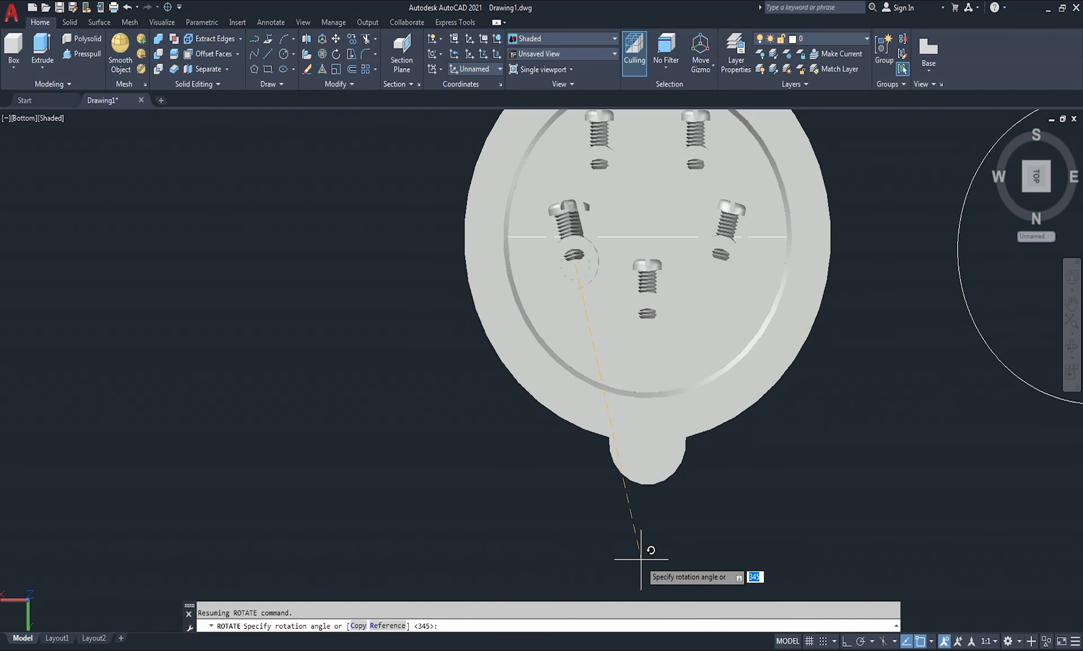
# Confirm the left pin's rotation, restore the World UCS, and switch to SW Isometric view
pyautogui.click(640, 561)
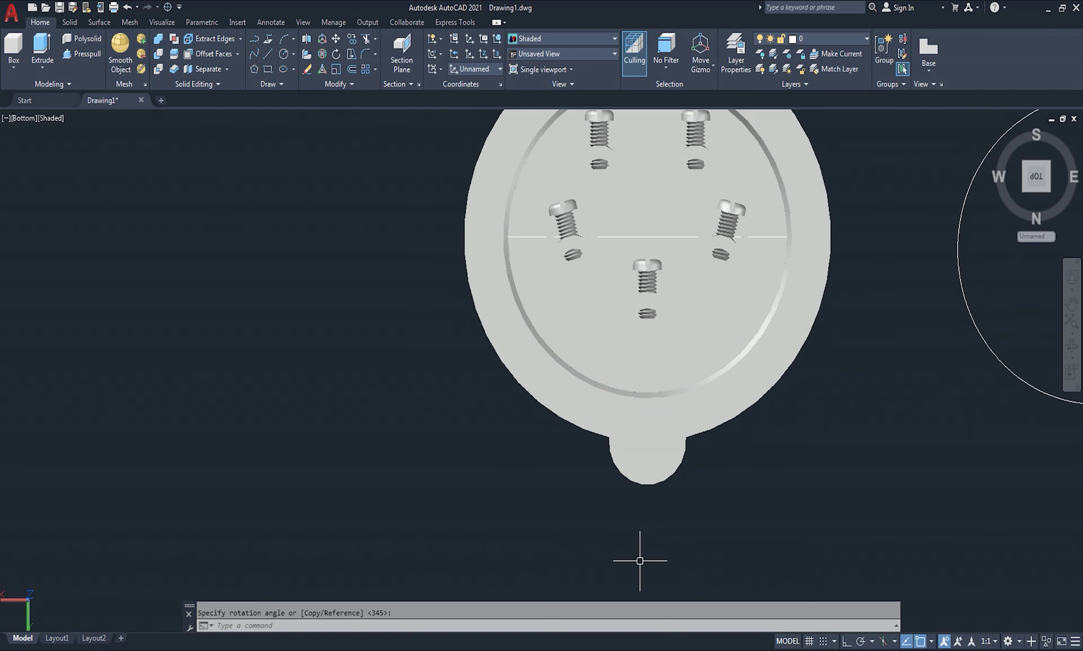
pyautogui.scroll(-2, 459, 439)
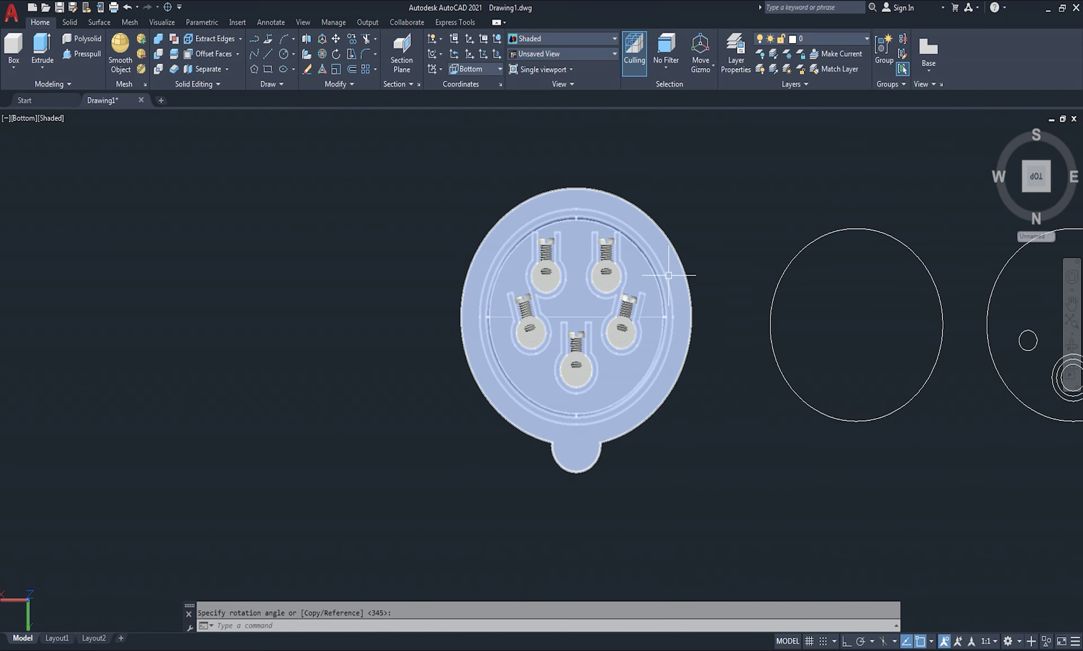
pyautogui.click(489, 68)
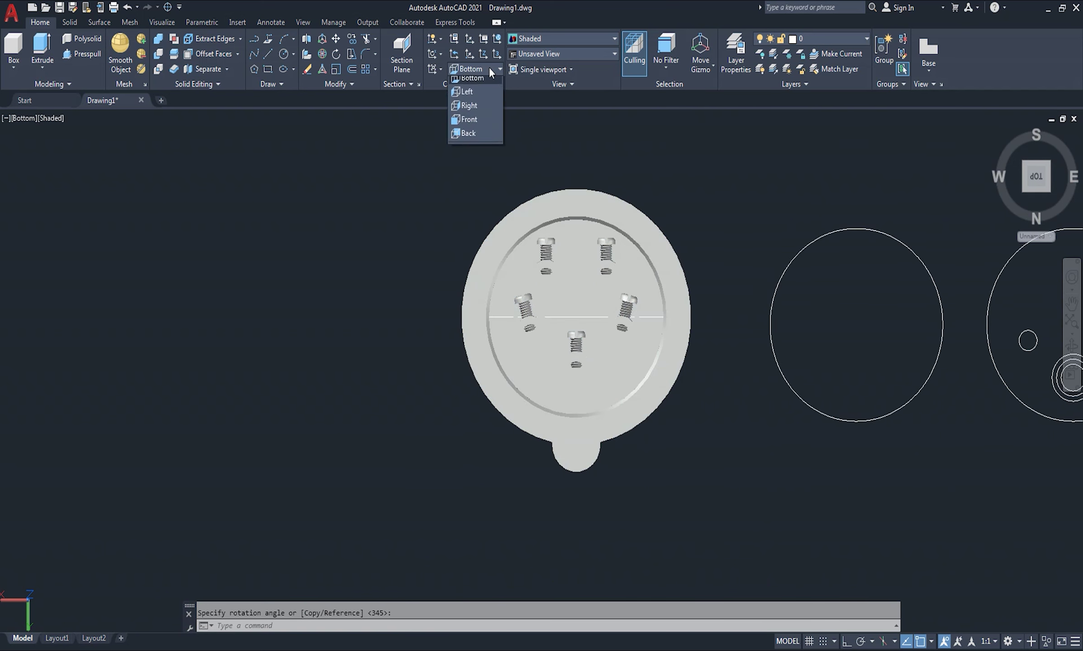
pyautogui.click(490, 83)
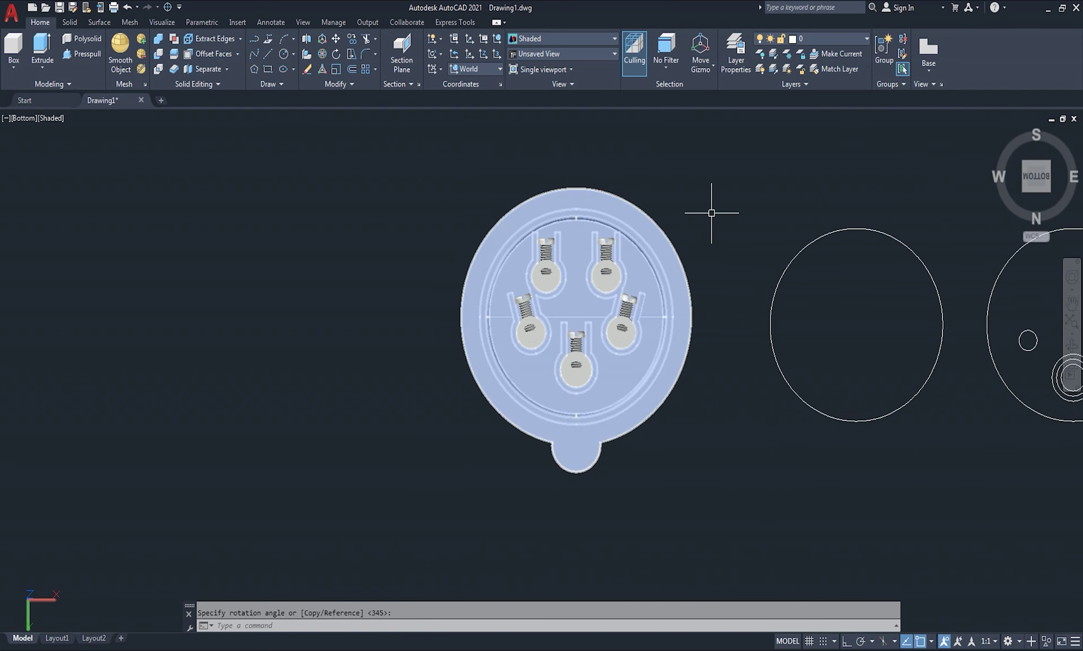
pyautogui.click(1025, 171)
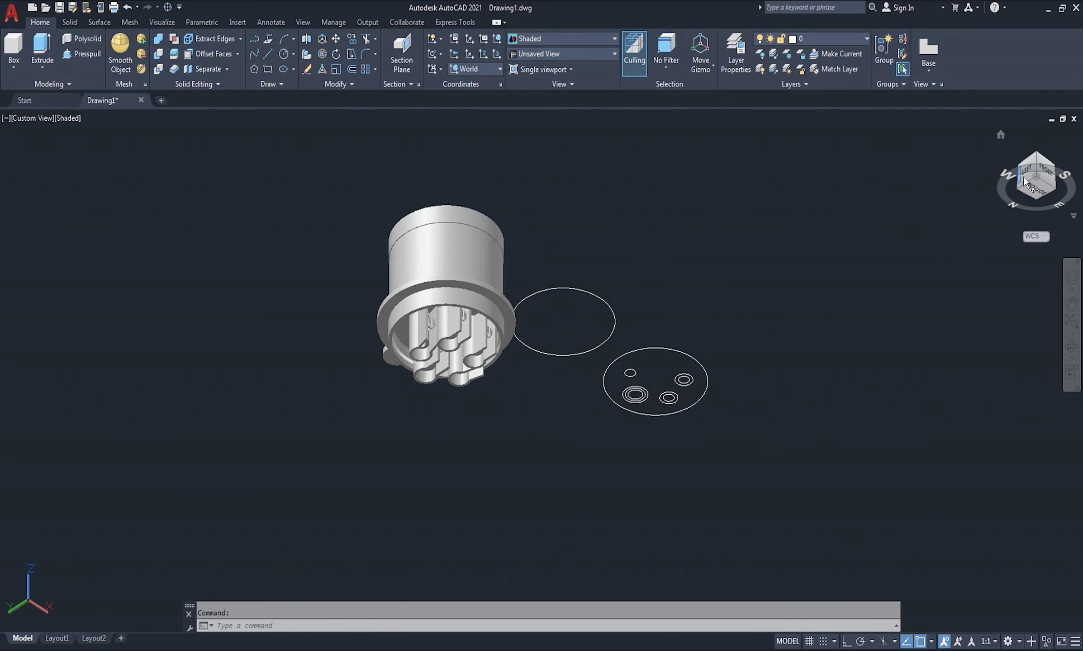
pyautogui.click(1036, 159)
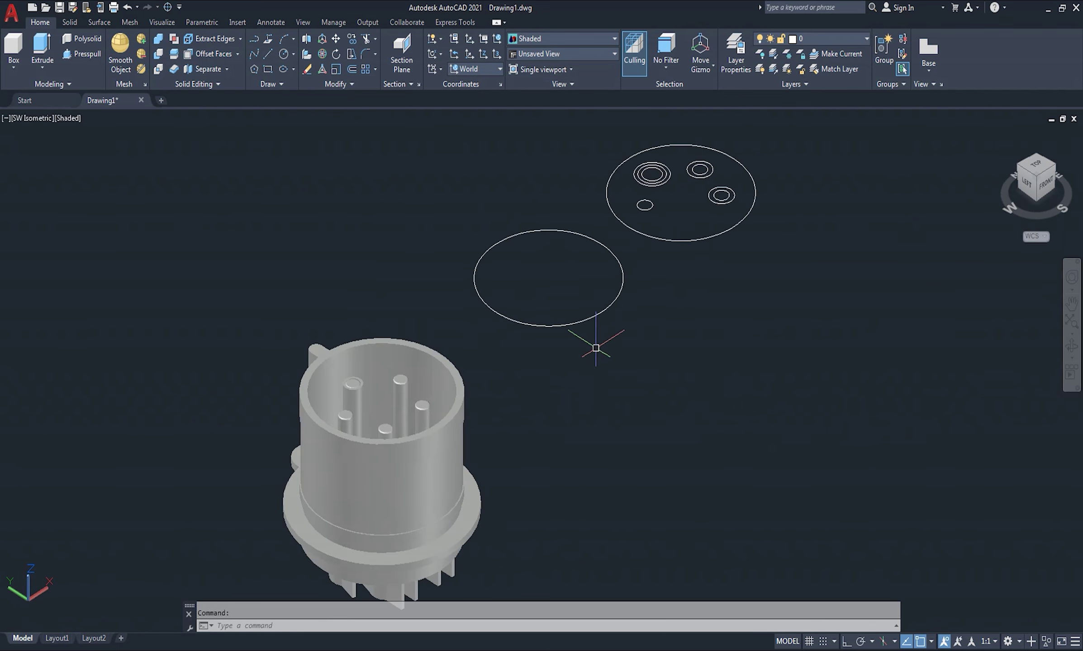
pyautogui.moveTo(609, 351); pyautogui.dragTo(696, 338, button='middle')
pyautogui.scroll(-2, 700, 346)
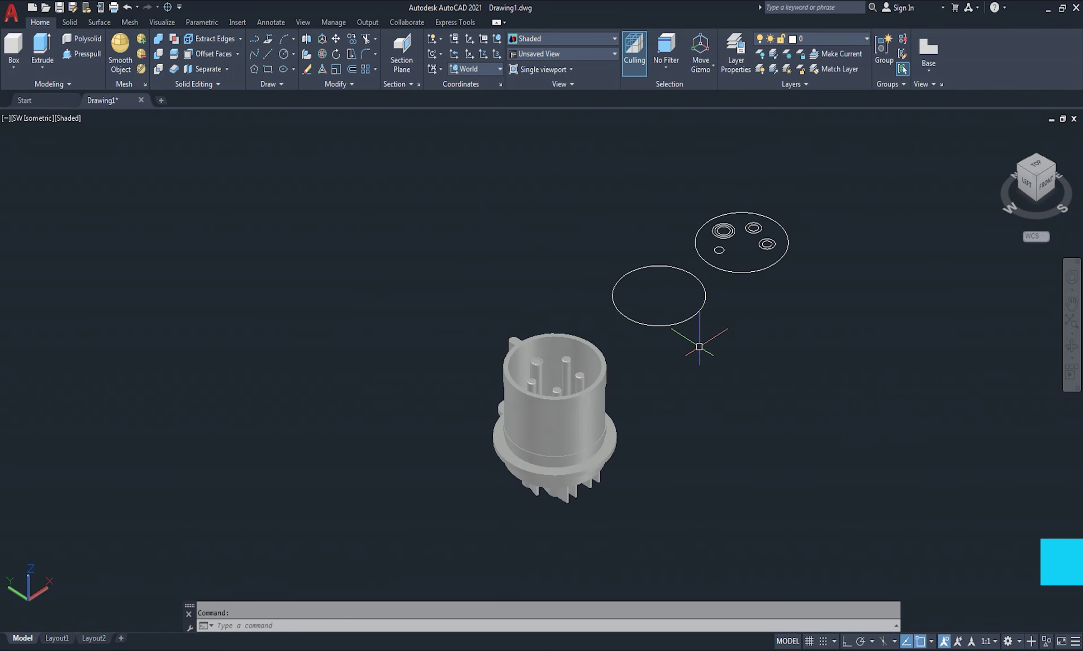
# Erase the two leftover sketch circles and recentre the connector
pyautogui.write('erase')
pyautogui.press('Return')
pyautogui.click(854, 187)
pyautogui.click(658, 324)
pyautogui.press('Return')
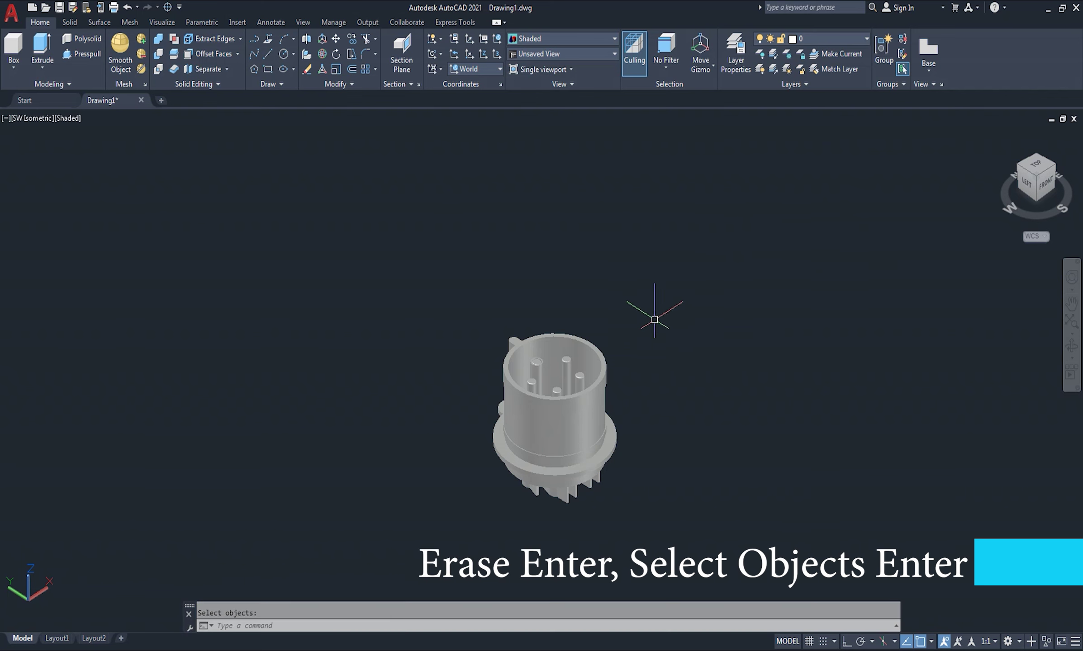
pyautogui.scroll(3, 643, 344)
pyautogui.moveTo(603, 396); pyautogui.dragTo(632, 367, button='middle')
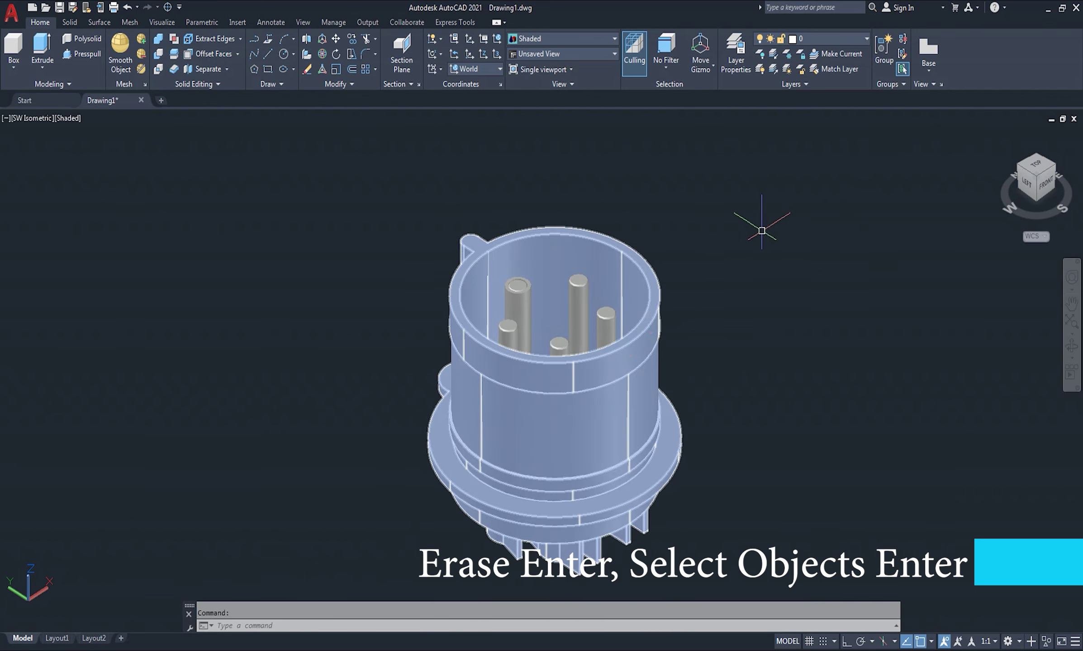
# Create a new layer, Layer1, with the colour red
pyautogui.click(736, 45)
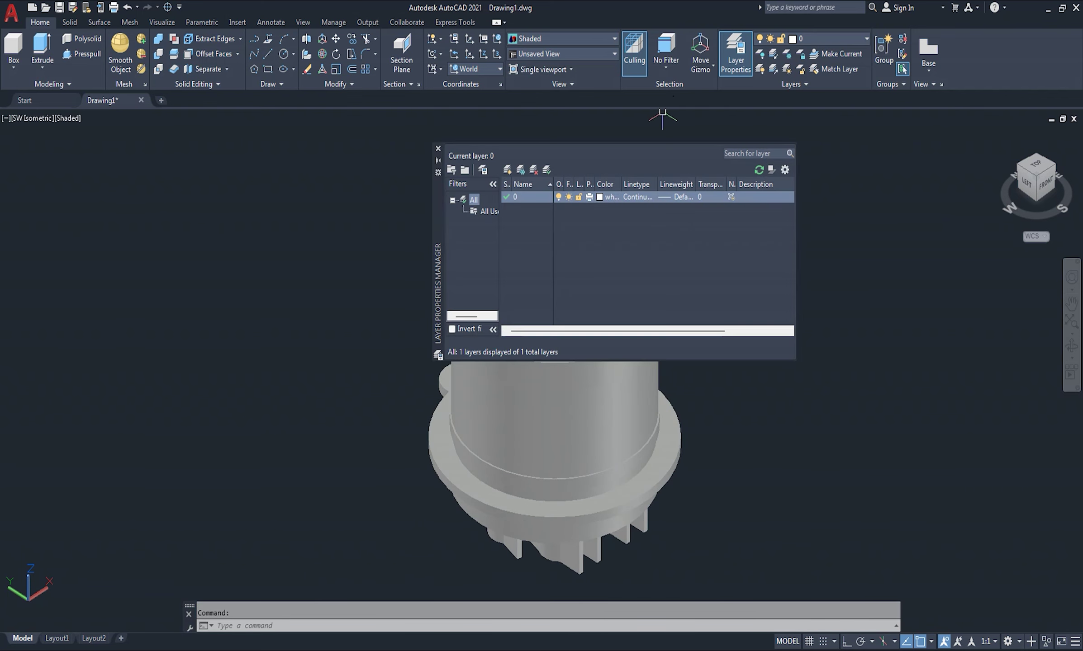
pyautogui.click(507, 171)
pyautogui.click(599, 209)
pyautogui.write('red')
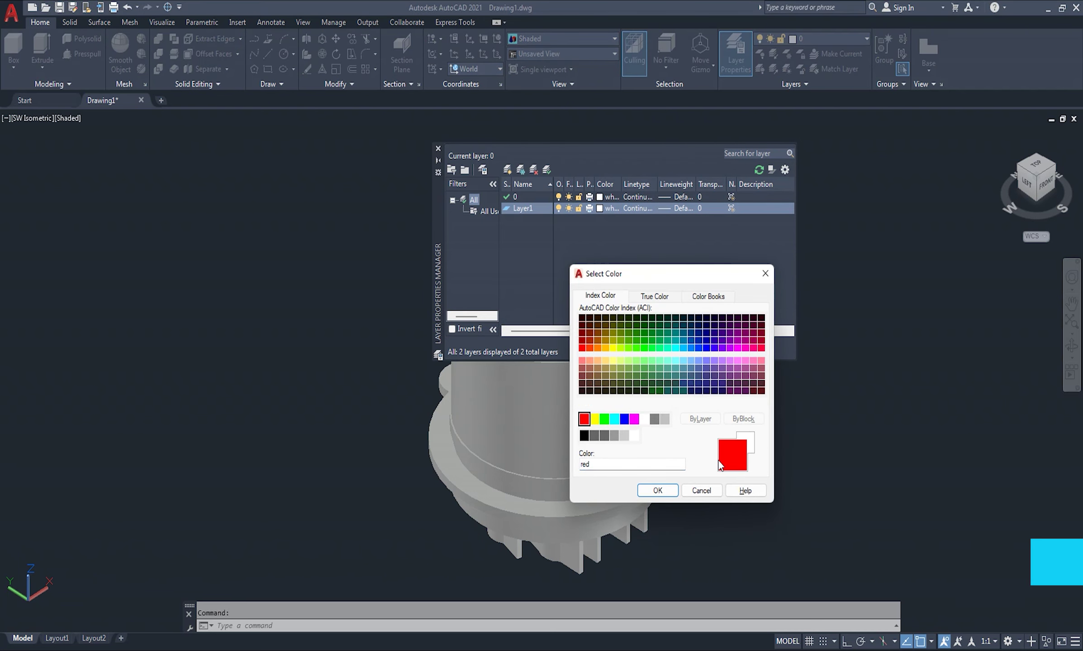
pyautogui.click(677, 491)
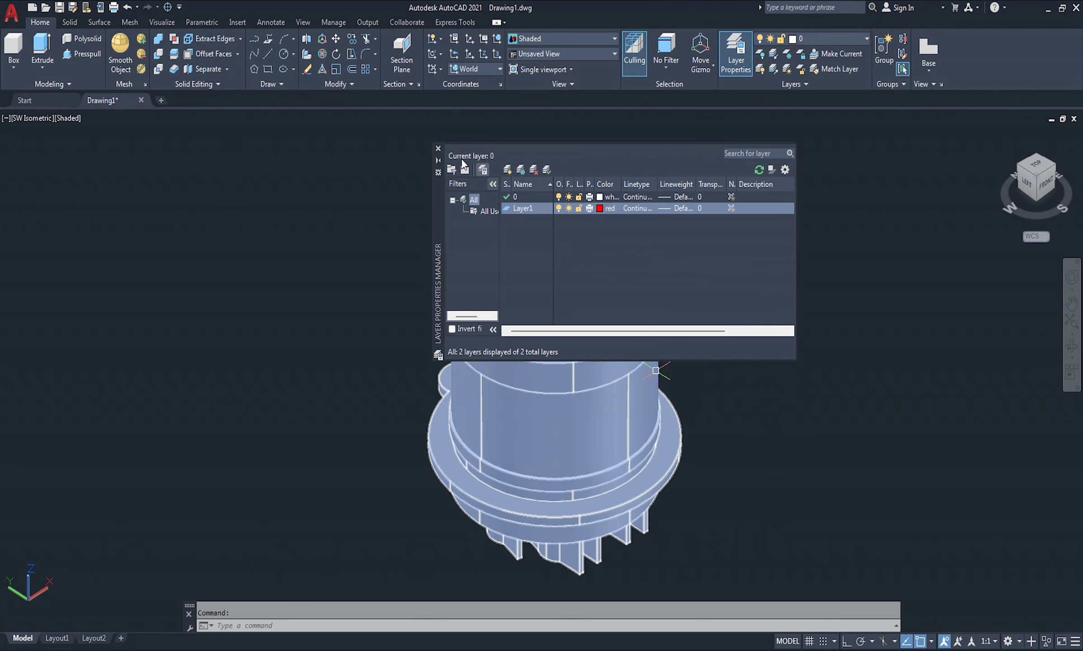
pyautogui.click(437, 149)
# Put the connector housing on Layer1 so it displays red
pyautogui.click(608, 387)
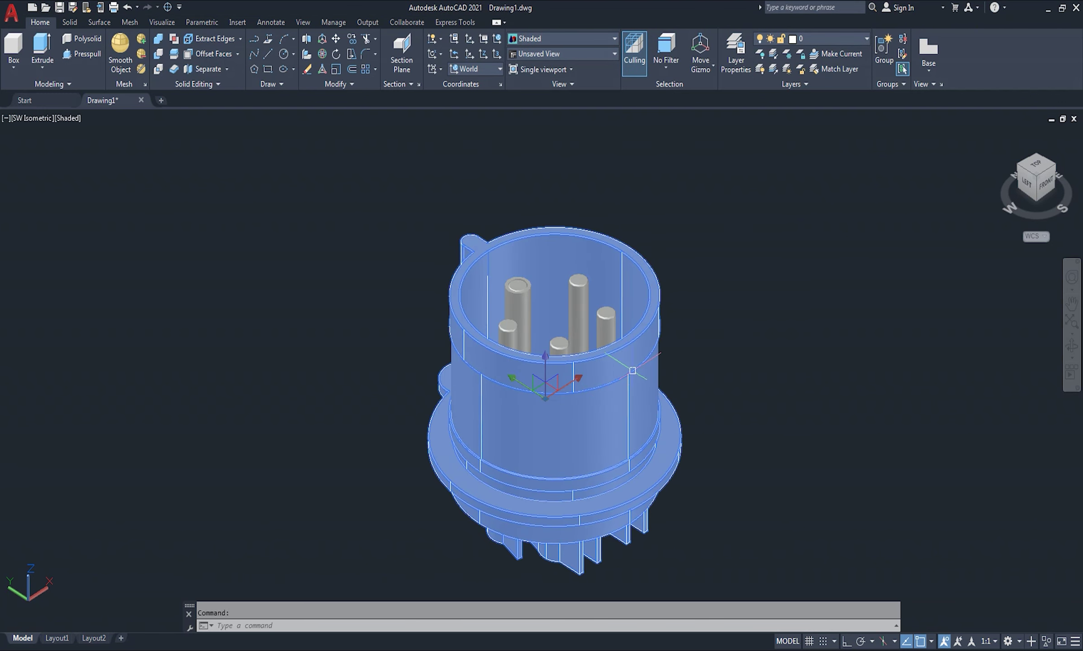
pyautogui.click(843, 39)
pyautogui.click(793, 68)
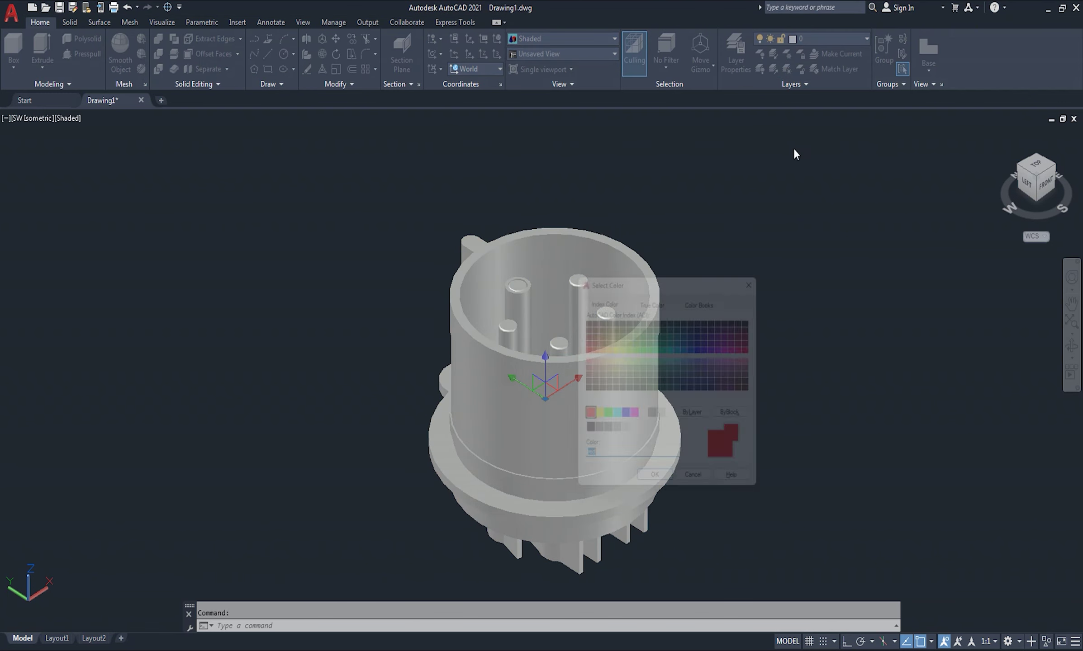
pyautogui.click(662, 490)
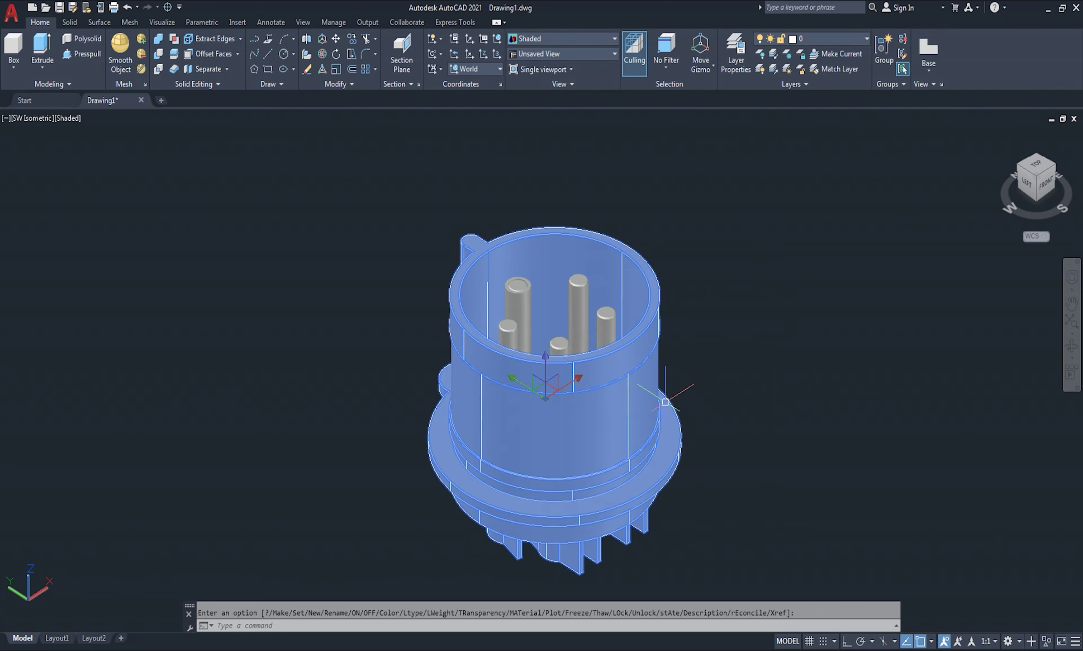
pyautogui.click(835, 41)
pyautogui.click(839, 67)
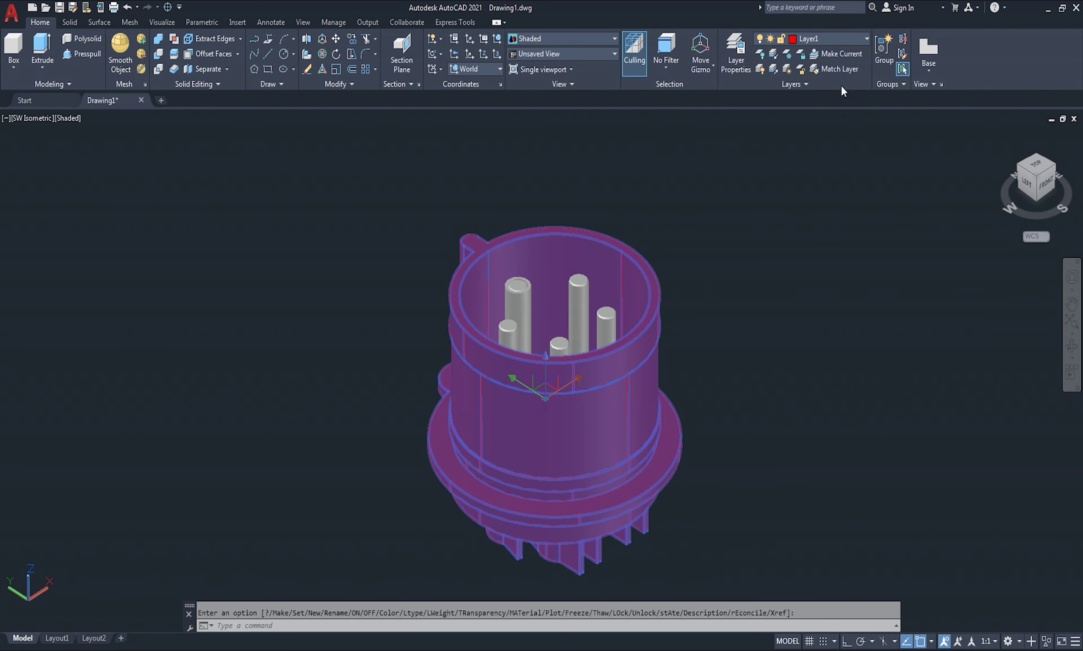
pyautogui.press('Escape')
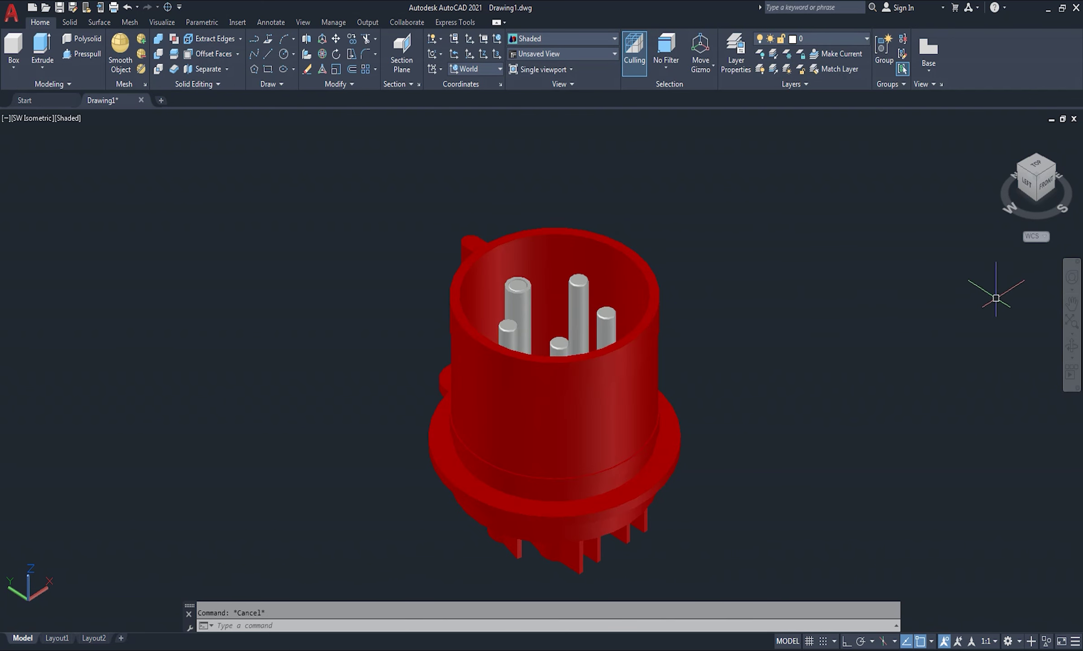
# Orbit around the red plug to view it from above and the side
pyautogui.click(1070, 355)
pyautogui.moveTo(648, 410)
pyautogui.mouseDown()
pyautogui.moveTo(625, 397)
pyautogui.moveTo(676, 183)
pyautogui.moveTo(585, 179)
pyautogui.moveTo(672, 418)
pyautogui.moveTo(867, 430)
pyautogui.moveTo(866, 393)
pyautogui.moveTo(824, 332)
pyautogui.moveTo(667, 416)
pyautogui.moveTo(507, 408)
pyautogui.moveTo(491, 389)
pyautogui.moveTo(575, 346)
pyautogui.moveTo(656, 399)
pyautogui.moveTo(729, 423)
pyautogui.moveTo(634, 387)
pyautogui.moveTo(641, 300)
pyautogui.moveTo(663, 353)
pyautogui.moveTo(495, 321)
pyautogui.moveTo(445, 281)
pyautogui.moveTo(444, 214)
pyautogui.mouseUp()
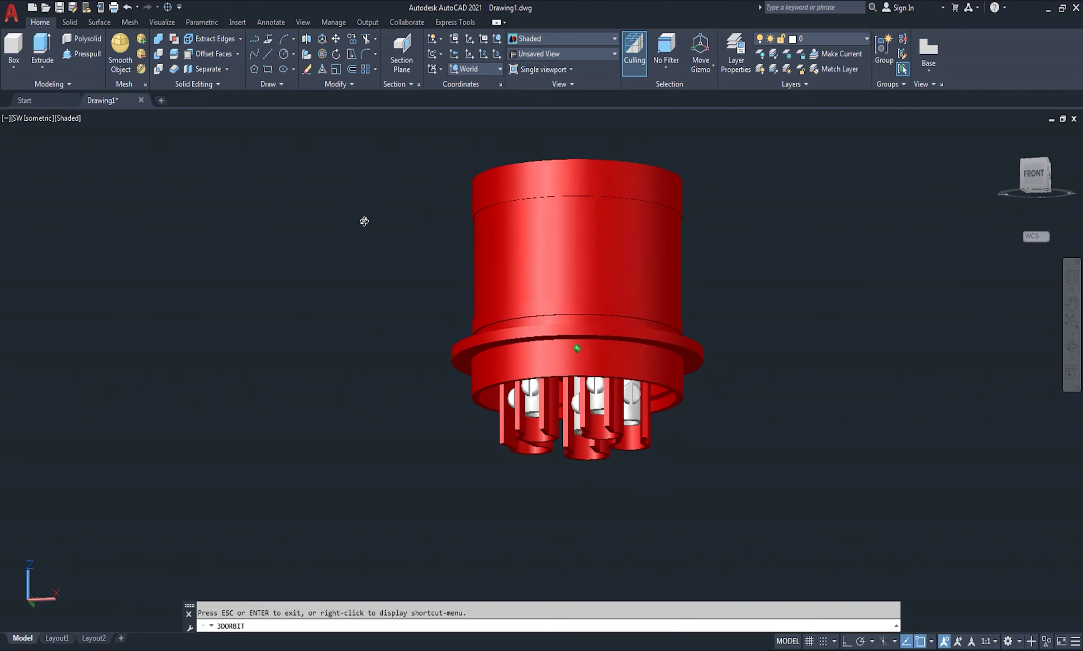
pyautogui.moveTo(365, 222)
pyautogui.mouseDown()
pyautogui.moveTo(430, 203)
pyautogui.moveTo(598, 258)
pyautogui.mouseUp()
pyautogui.moveTo(529, 379)
pyautogui.mouseDown()
pyautogui.moveTo(464, 405)
pyautogui.moveTo(667, 404)
pyautogui.moveTo(668, 420)
pyautogui.moveTo(667, 324)
pyautogui.moveTo(599, 368)
pyautogui.moveTo(708, 398)
pyautogui.moveTo(694, 486)
pyautogui.moveTo(681, 343)
pyautogui.moveTo(648, 177)
pyautogui.moveTo(336, 167)
pyautogui.moveTo(546, 216)
pyautogui.moveTo(441, 316)
pyautogui.moveTo(449, 380)
pyautogui.moveTo(665, 406)
pyautogui.mouseUp()
pyautogui.rightClick(805, 268)
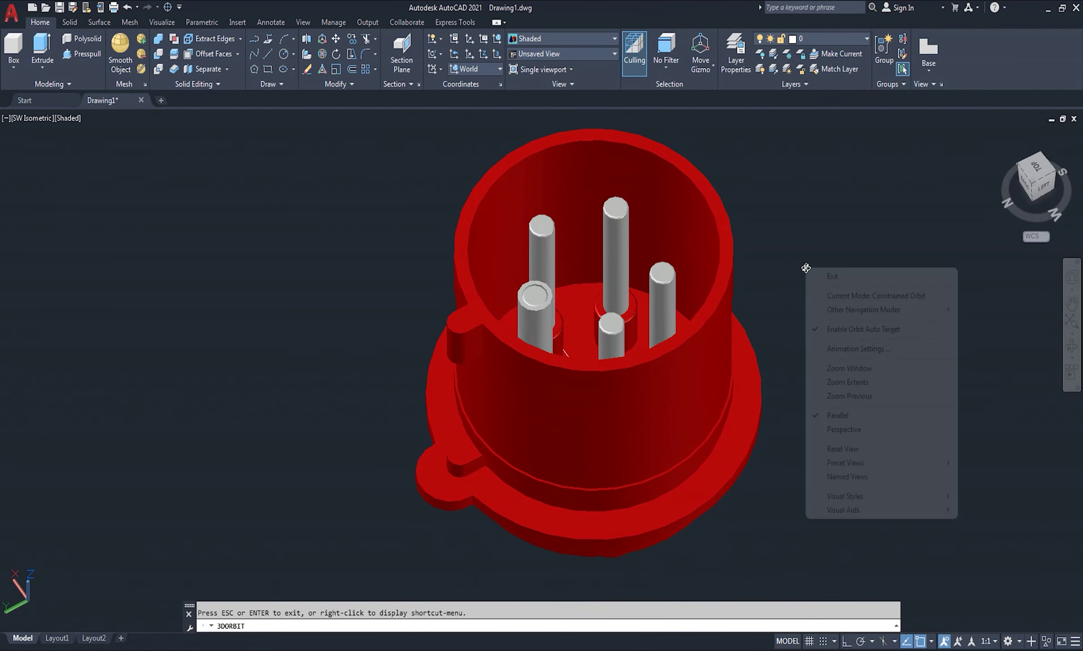
pyautogui.click(830, 276)
# From NW Isometric, orbit and zoom to a top-down view into the pins
pyautogui.click(1033, 183)
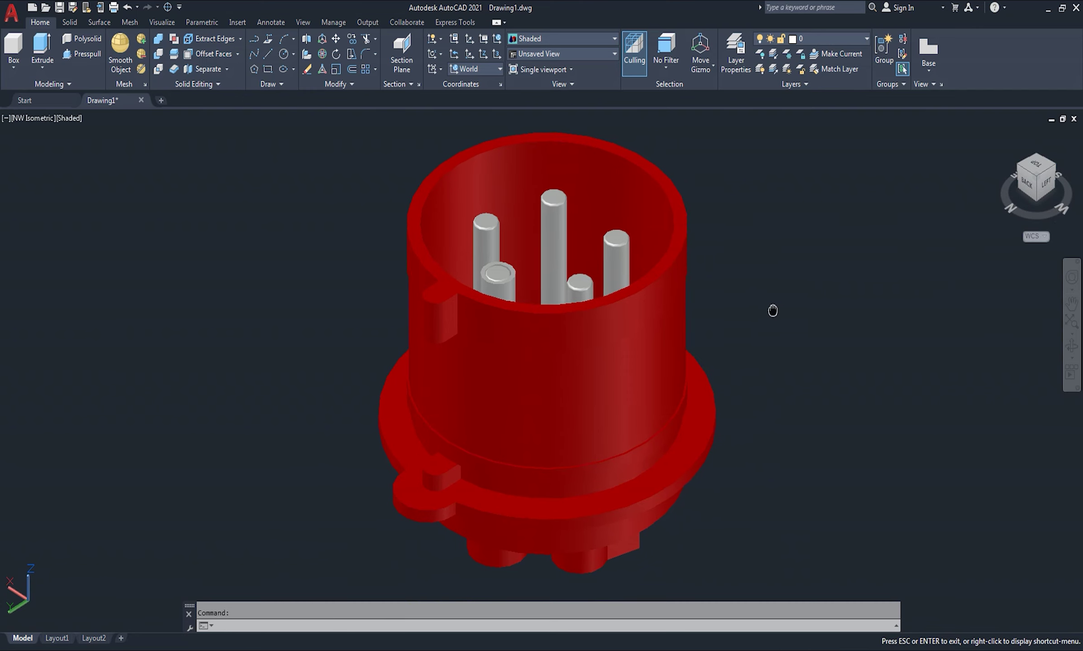
pyautogui.moveTo(777, 306); pyautogui.dragTo(763, 311, button='middle')
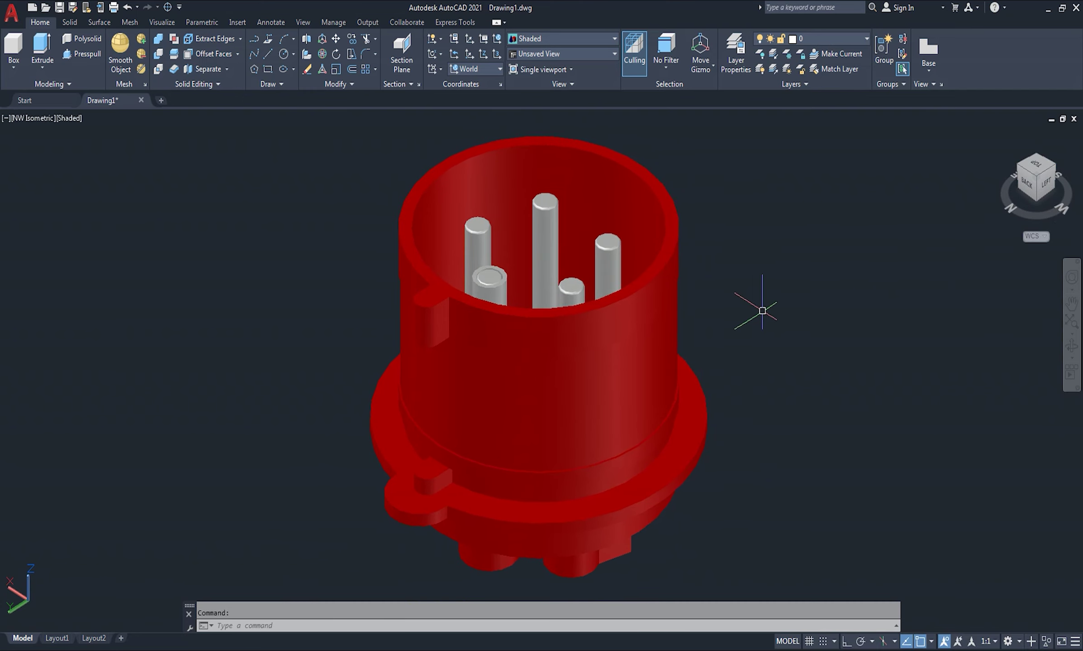
pyautogui.scroll(-3, 785, 327)
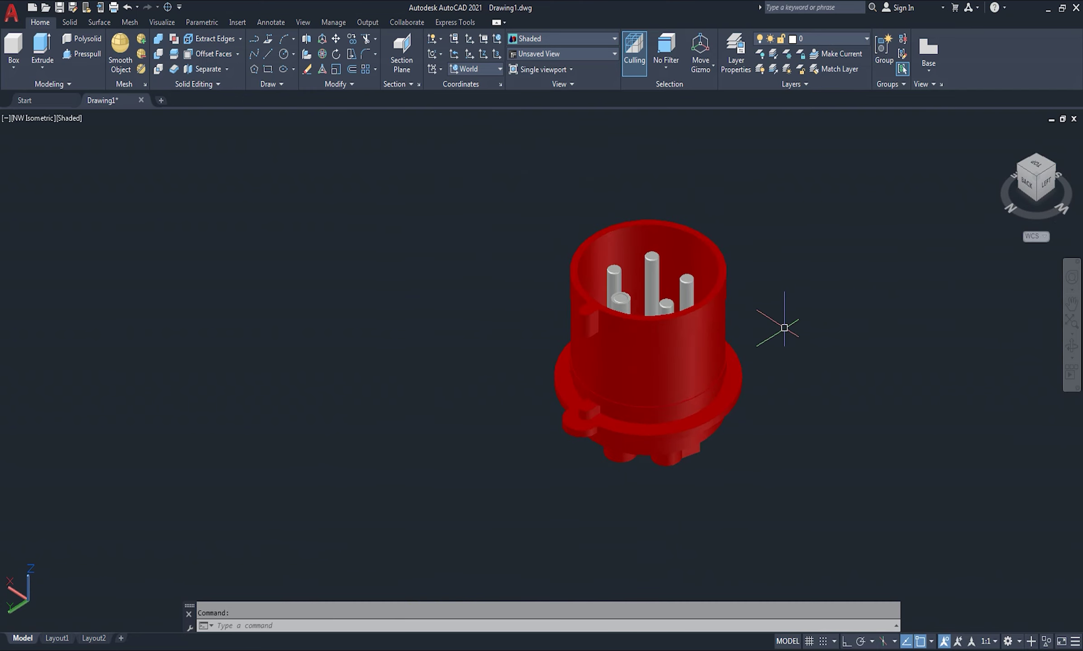
pyautogui.click(1069, 349)
pyautogui.moveTo(875, 368)
pyautogui.mouseDown()
pyautogui.moveTo(870, 393)
pyautogui.moveTo(735, 372)
pyautogui.moveTo(670, 339)
pyautogui.moveTo(643, 350)
pyautogui.moveTo(693, 391)
pyautogui.mouseUp()
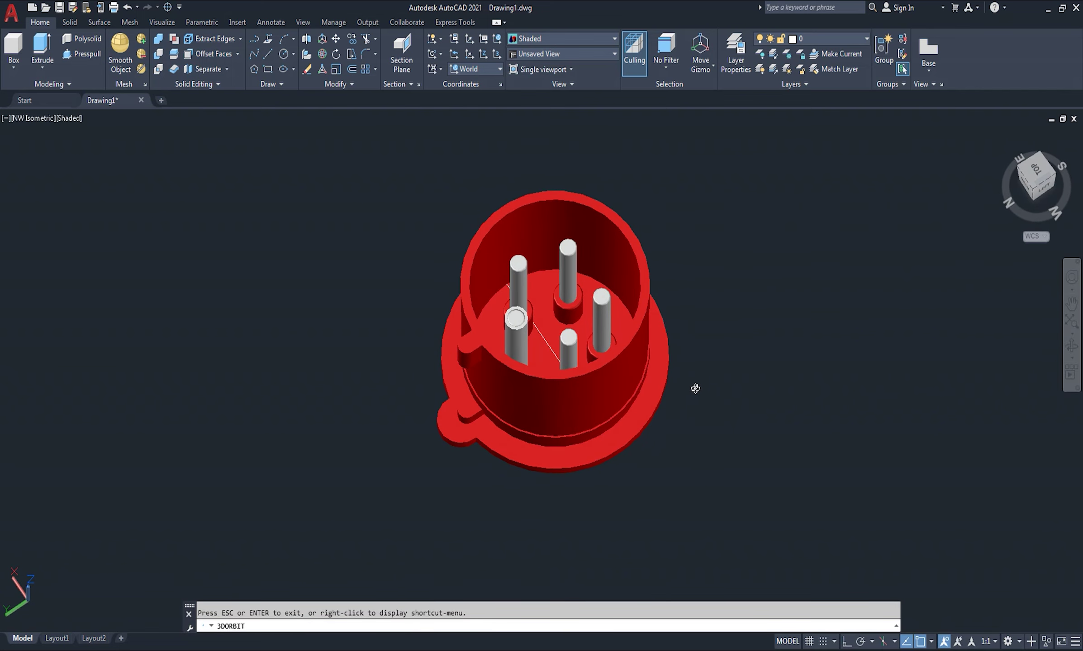
pyautogui.scroll(2, 695, 389)
pyautogui.scroll(-2, 696, 387)
pyautogui.moveTo(696, 387); pyautogui.dragTo(718, 392, button='middle')
pyautogui.rightClick(752, 307)
pyautogui.click(772, 313)
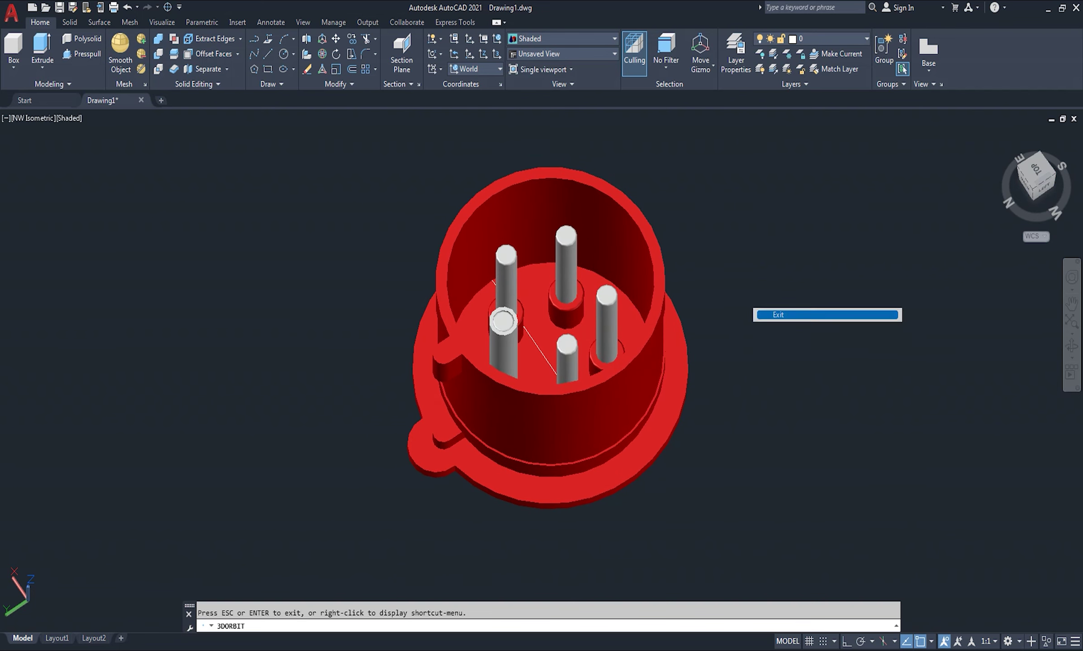
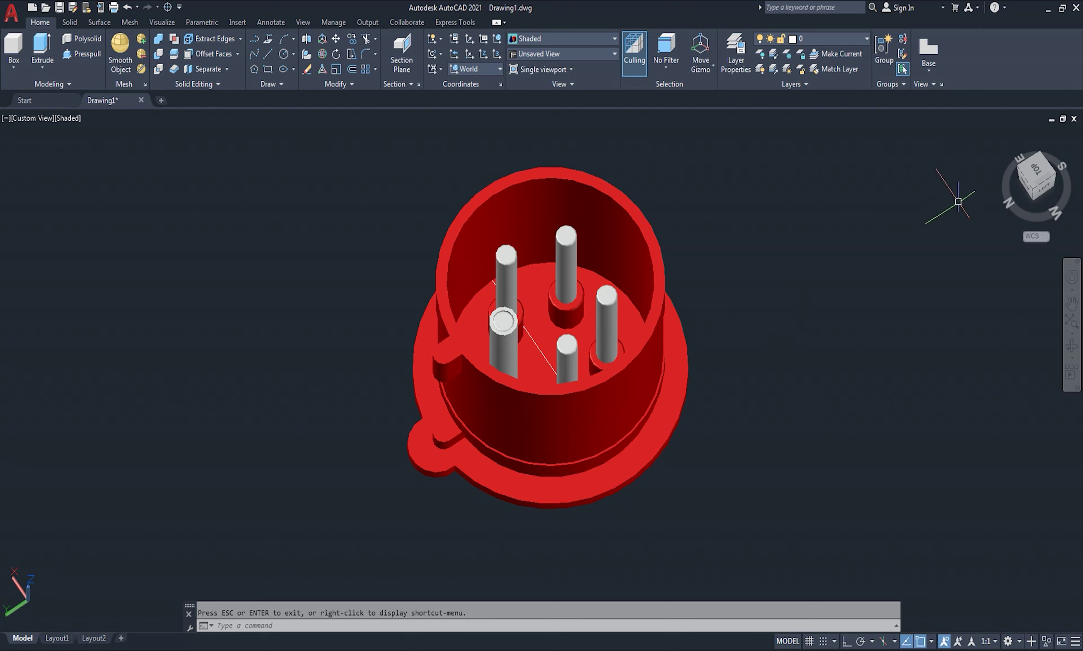
# In Top view, draw a 64-diameter circle to the right of the plug
pyautogui.click(1036, 170)
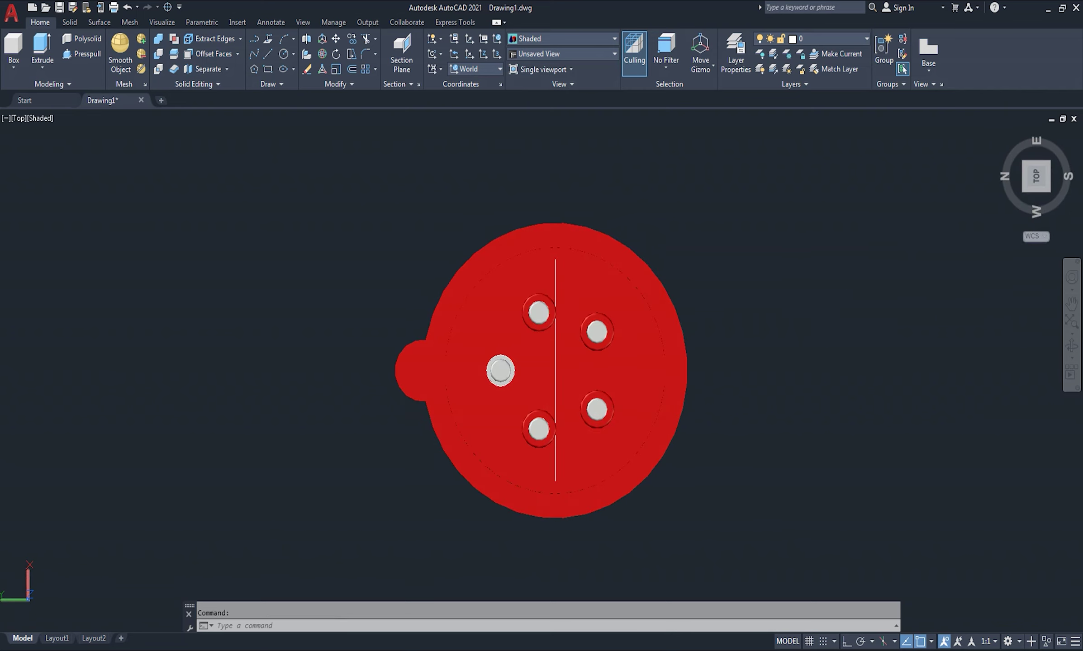
pyautogui.write('c')
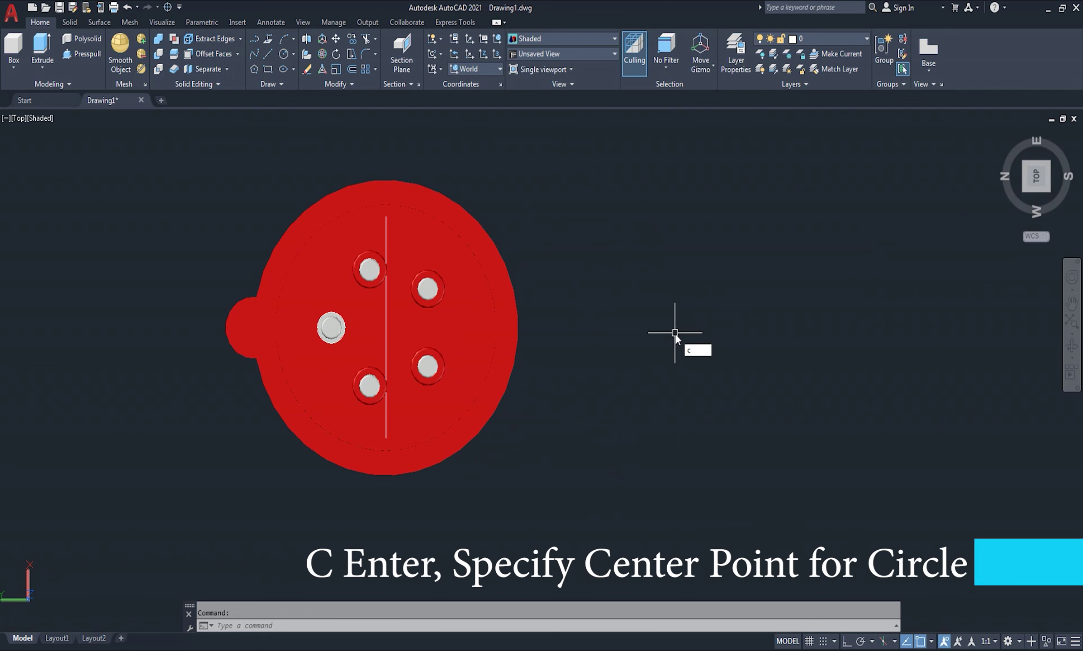
pyautogui.press('Return')
pyautogui.click(684, 336)
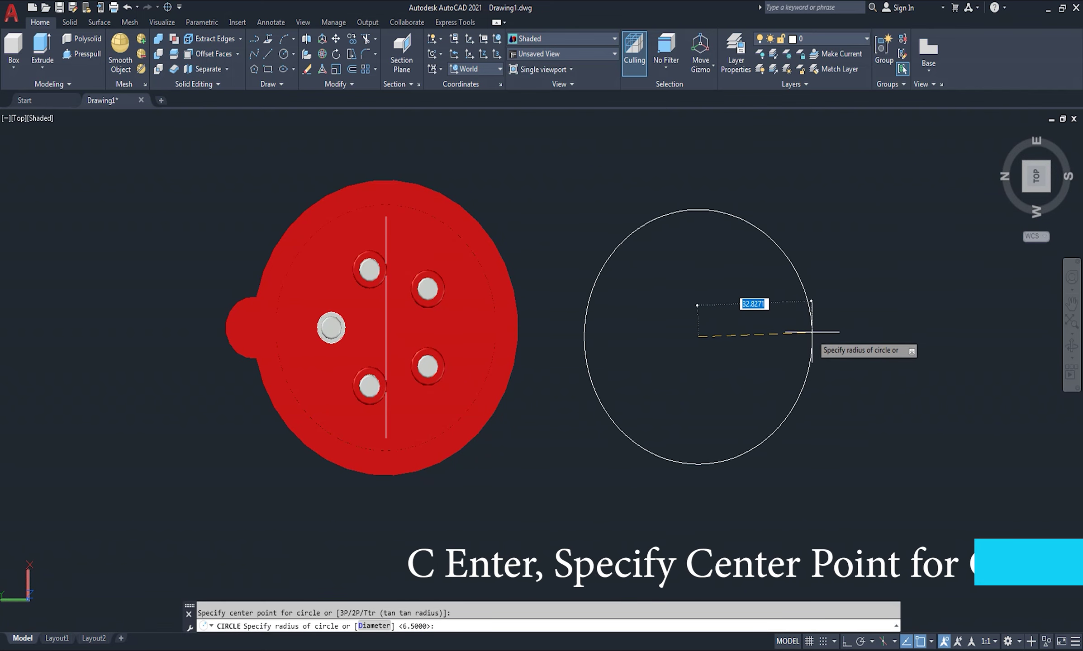
pyautogui.press('F8')
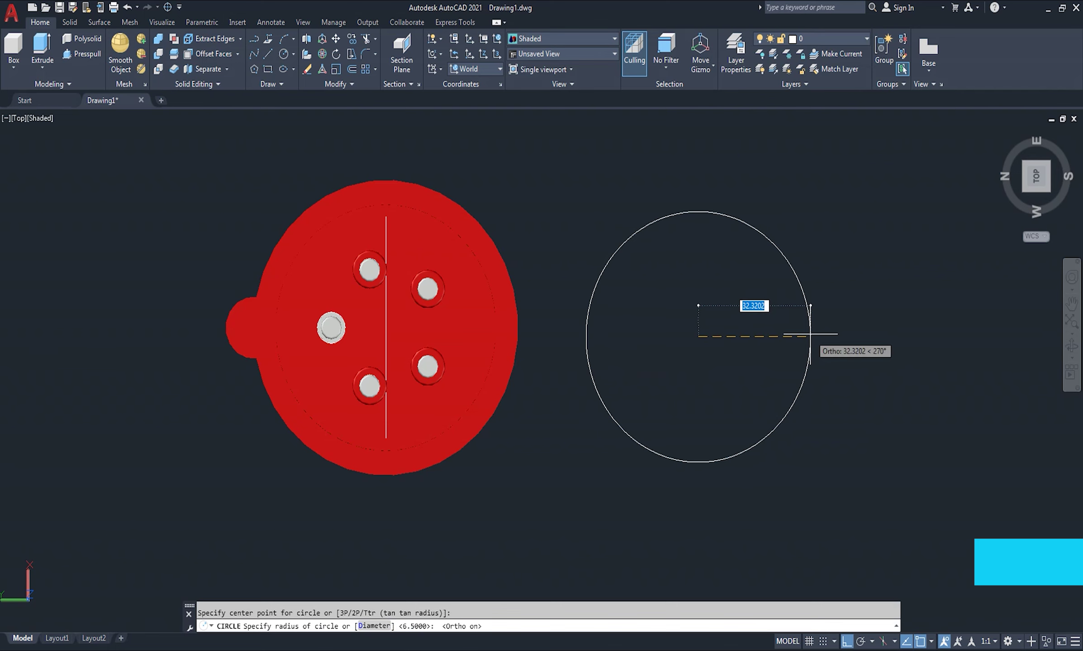
pyautogui.write('d')
pyautogui.press('Return')
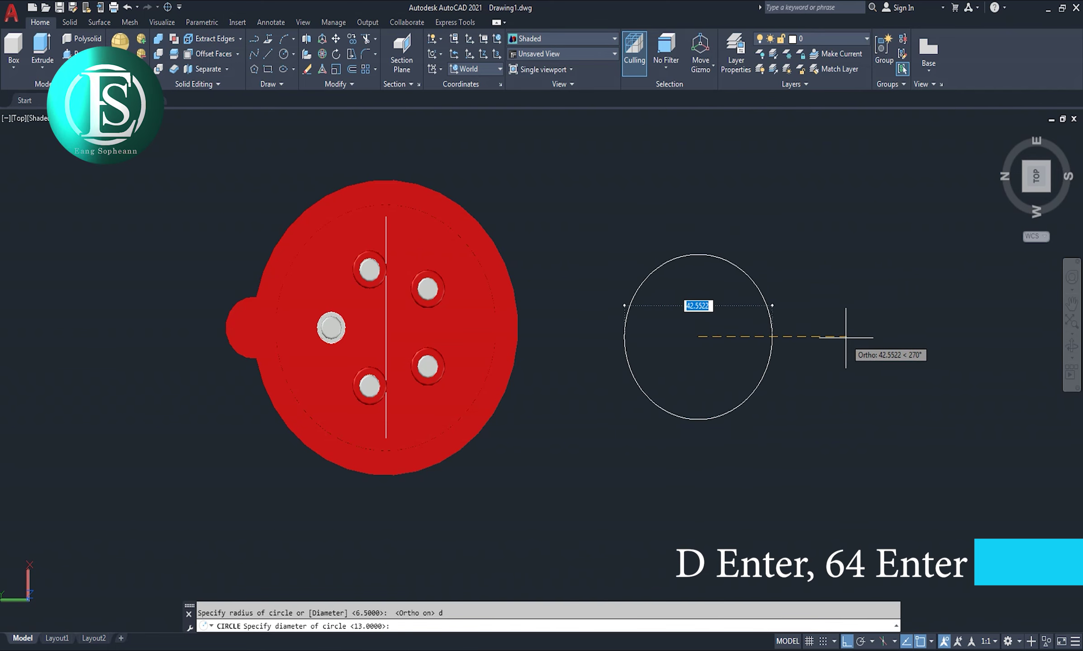
pyautogui.write('64')
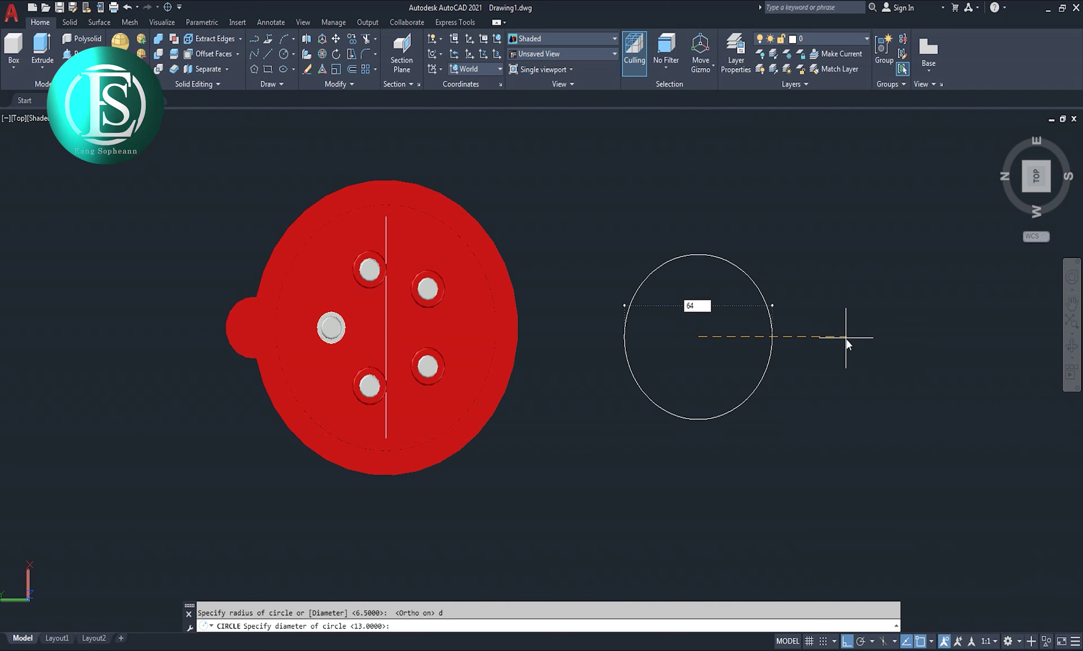
pyautogui.press('Return')
# Draw a concentric 66.5-diameter circle on the same centre
pyautogui.rightClick(846, 336)
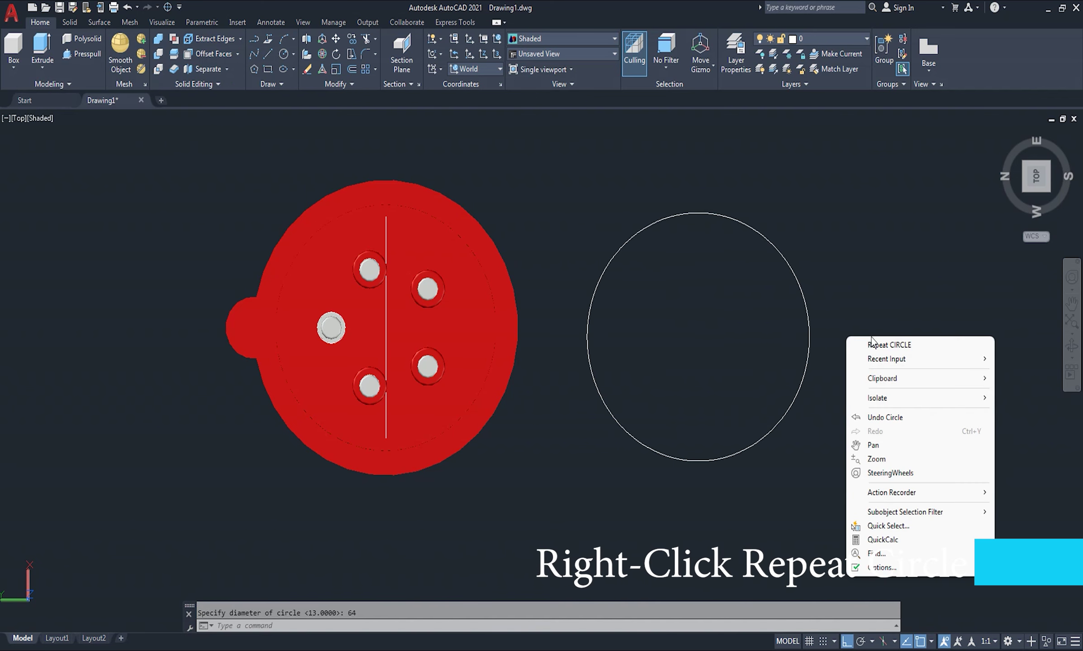
pyautogui.click(860, 344)
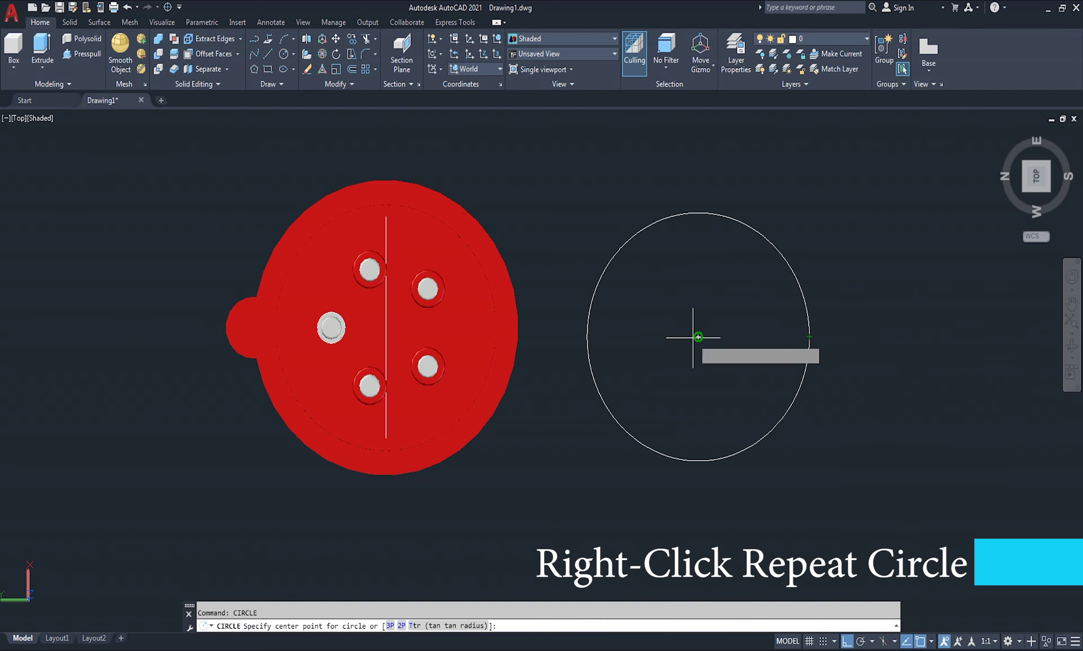
pyautogui.click(698, 336)
pyautogui.write('d')
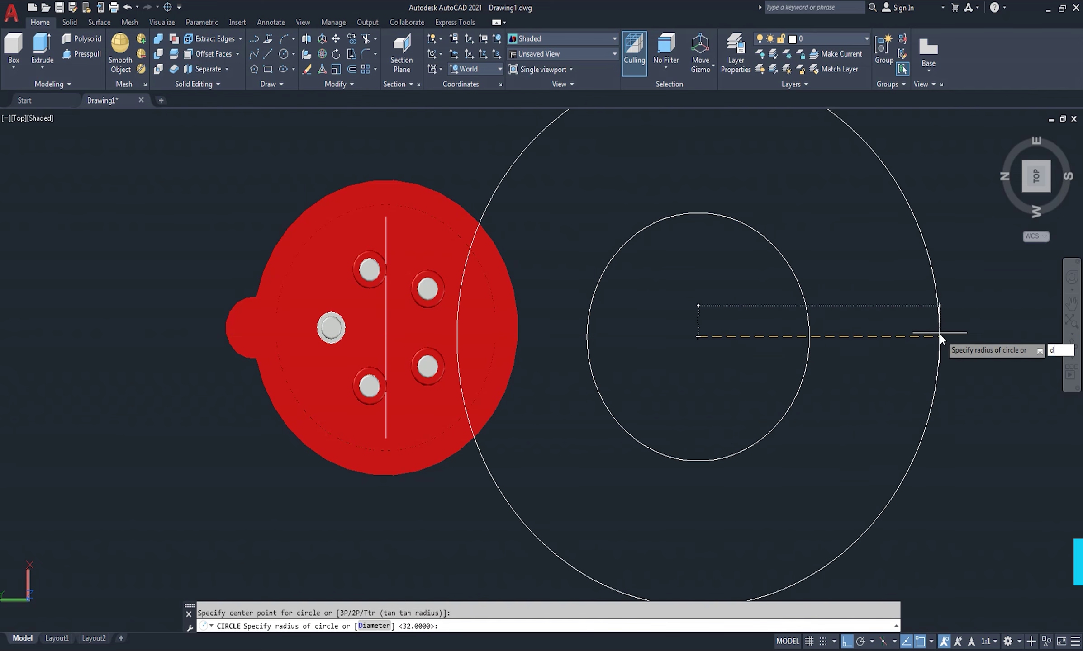
pyautogui.press('Return')
pyautogui.write('66')
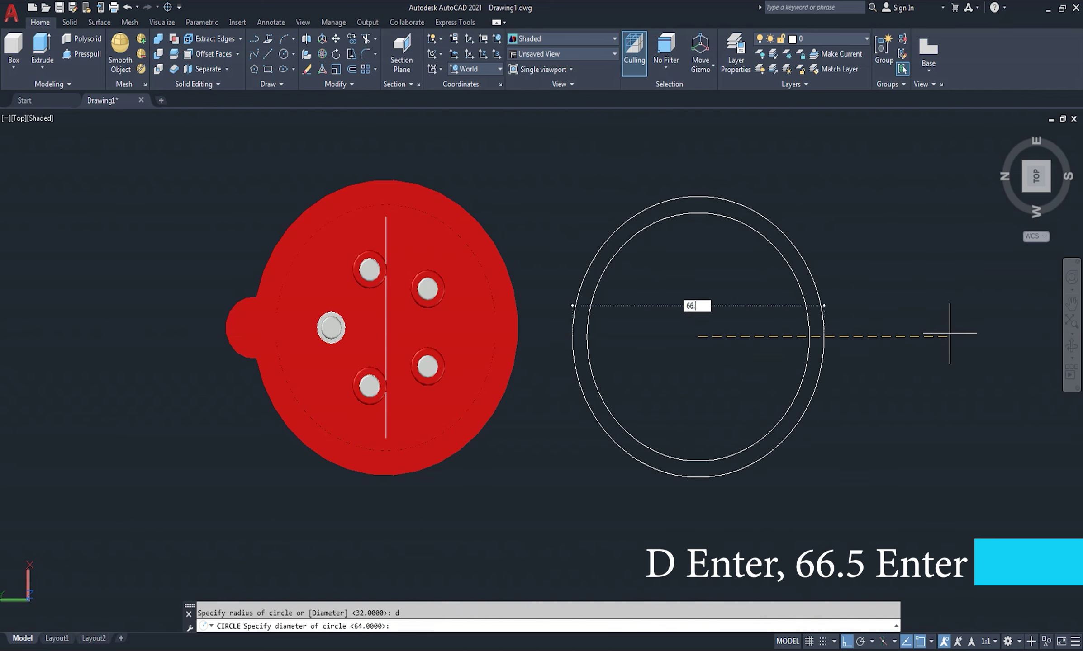
pyautogui.write('5')
pyautogui.press('Return')
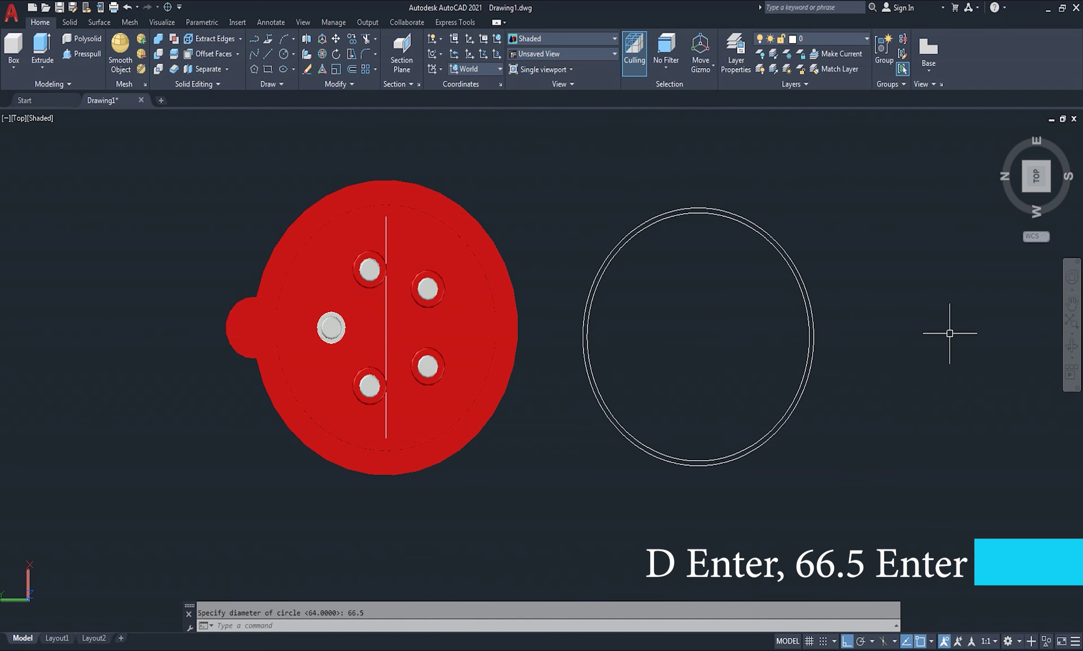
# Draw polyline radius lines from the circles' centre to the right and top edges
pyautogui.write('pl')
pyautogui.press('Return')
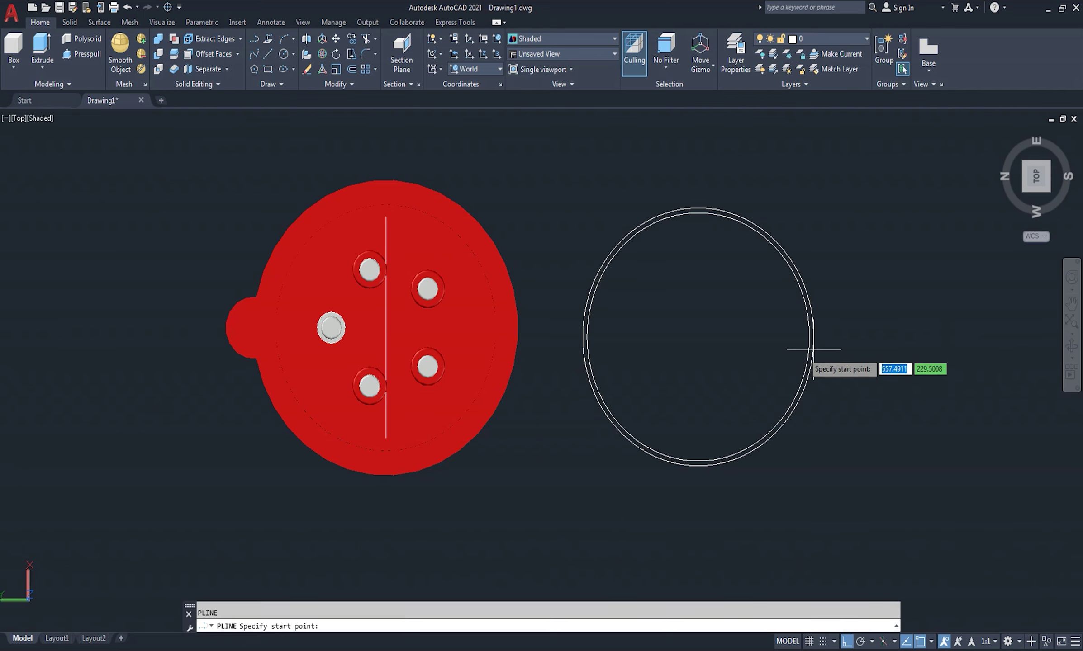
pyautogui.click(698, 337)
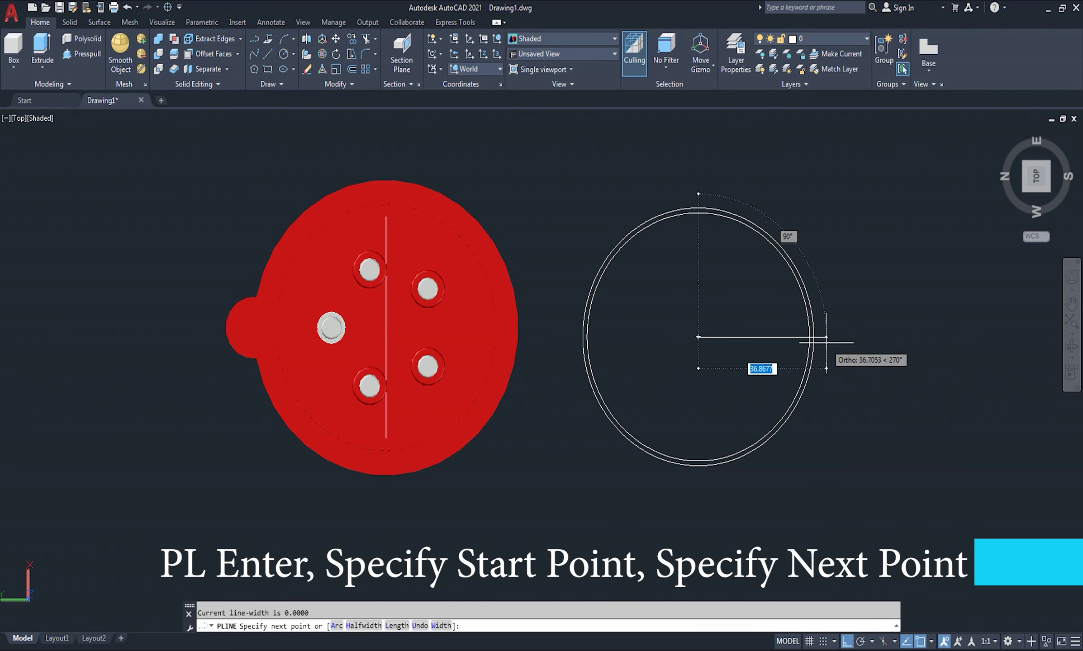
pyautogui.click(813, 337)
pyautogui.press('Return')
pyautogui.press('Return')
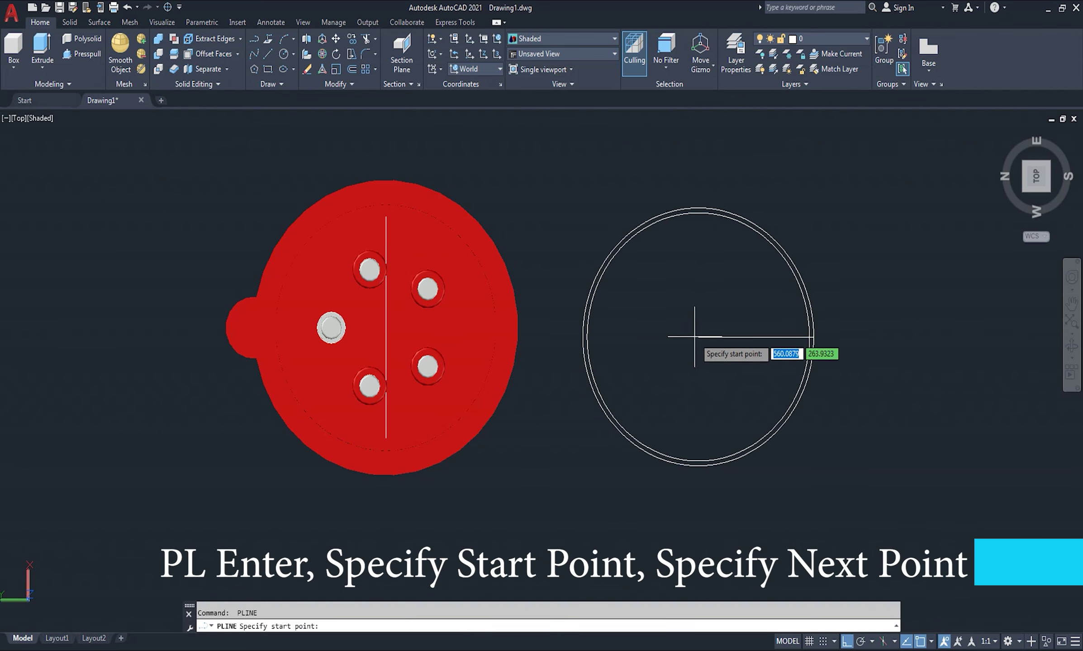
pyautogui.click(699, 336)
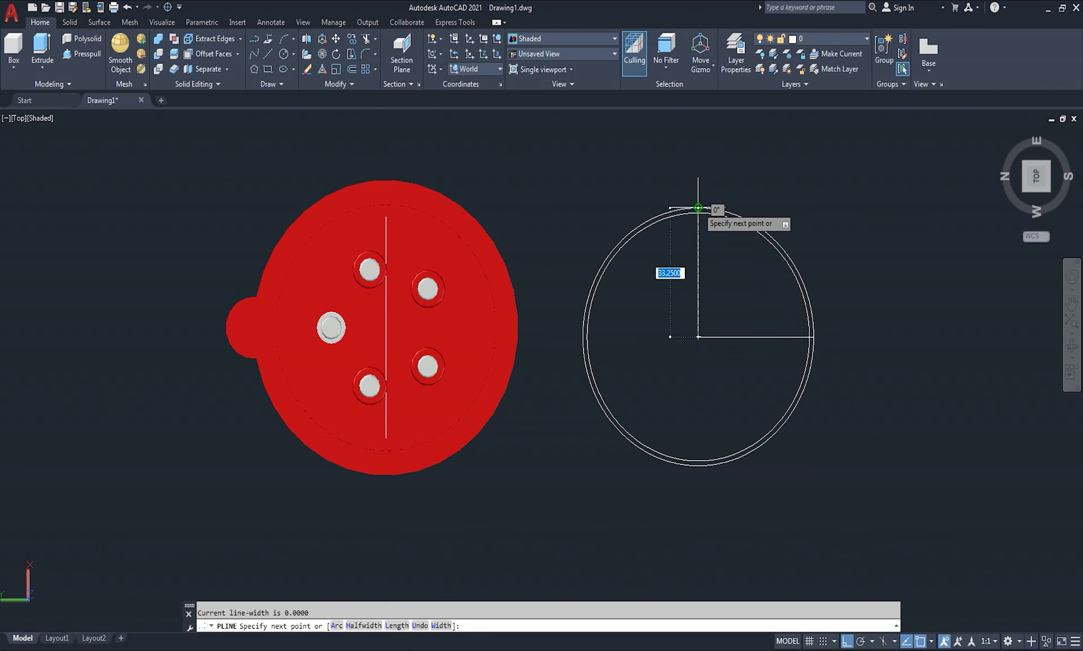
pyautogui.scroll(2, 786, 197)
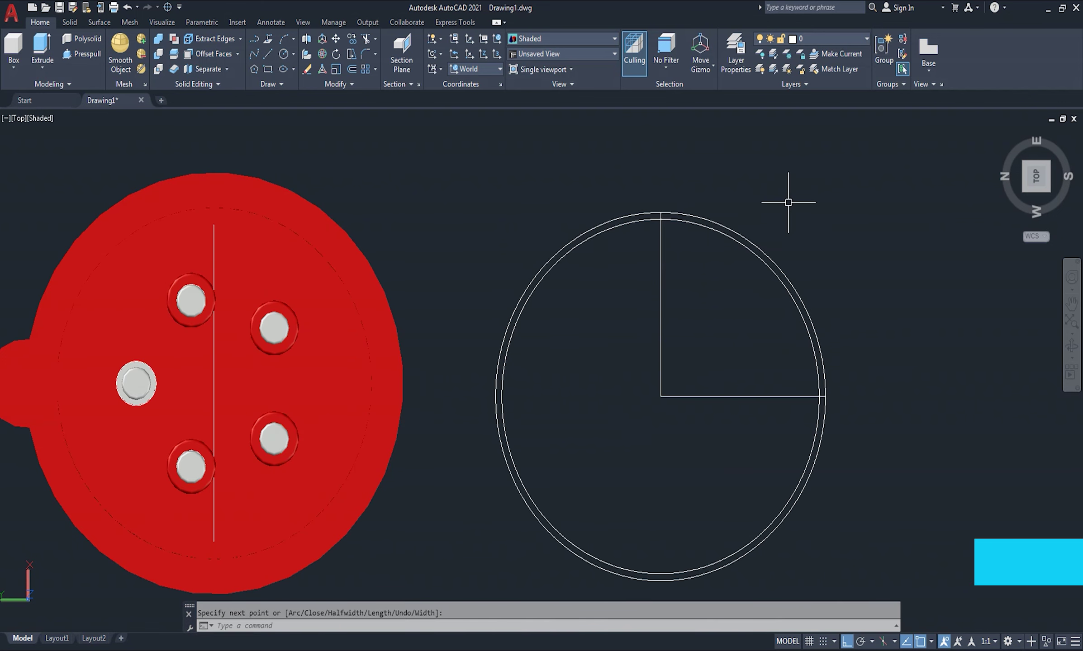
pyautogui.write('tr')
# Trim the circles and lines down to a thin quarter-ring band
pyautogui.press('Return')
pyautogui.moveTo(641, 179)
pyautogui.mouseDown()
pyautogui.moveTo(699, 366)
pyautogui.moveTo(580, 430)
pyautogui.mouseUp()
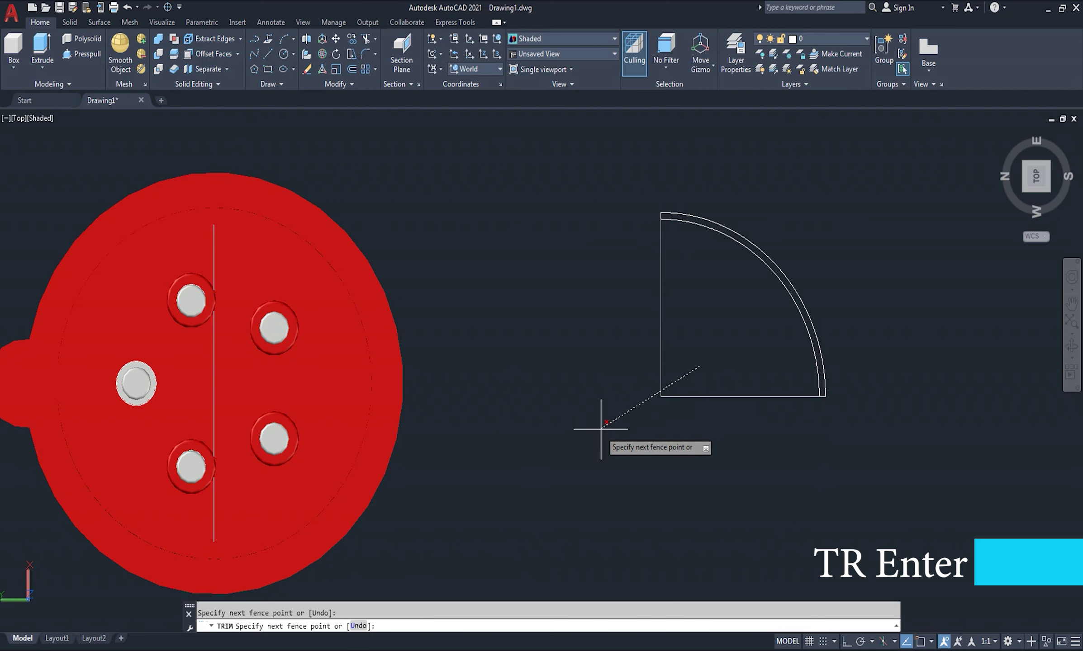
pyautogui.click(687, 396)
pyautogui.press('Return')
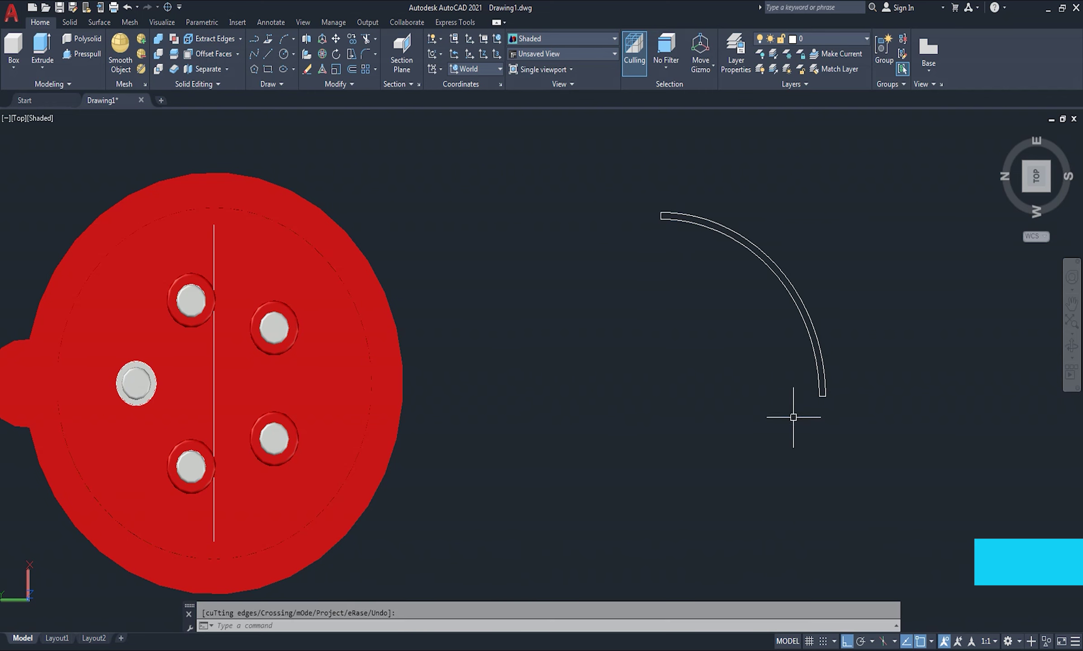
# Join the three band pieces into a single polyline
pyautogui.write('j')
pyautogui.press('Return')
pyautogui.moveTo(858, 383); pyautogui.dragTo(775, 417)
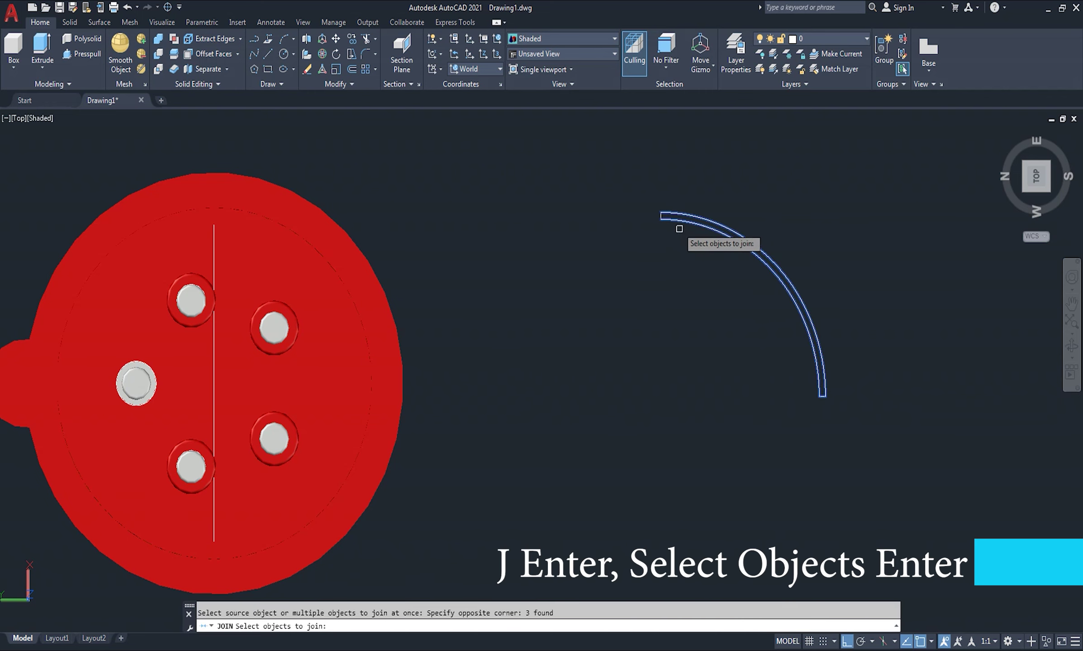
pyautogui.press('Return')
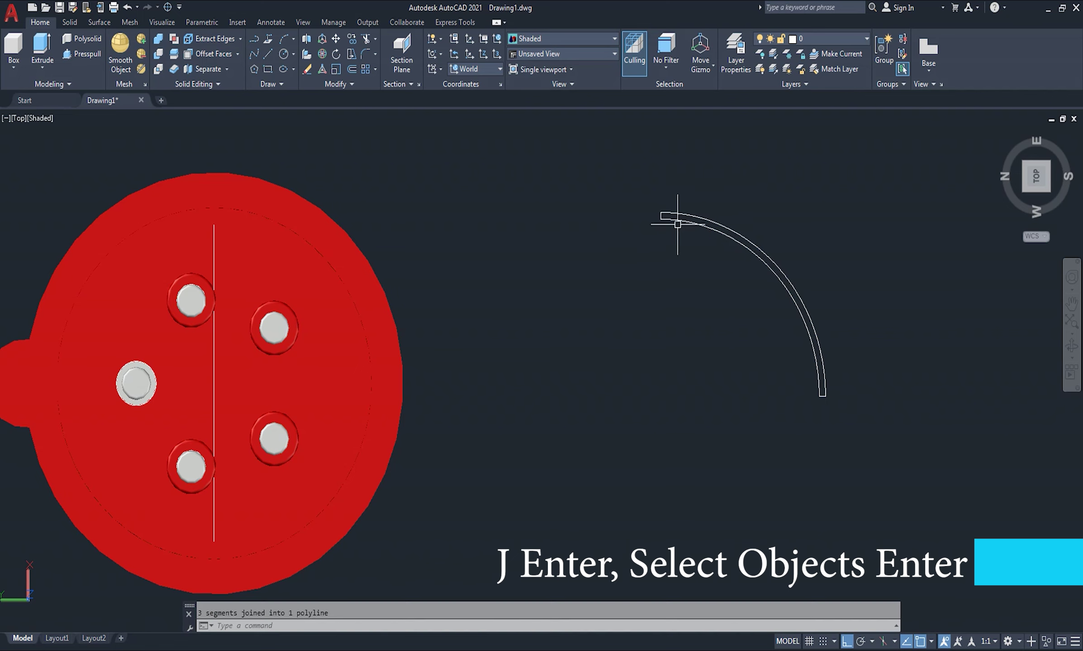
pyautogui.click(1048, 190)
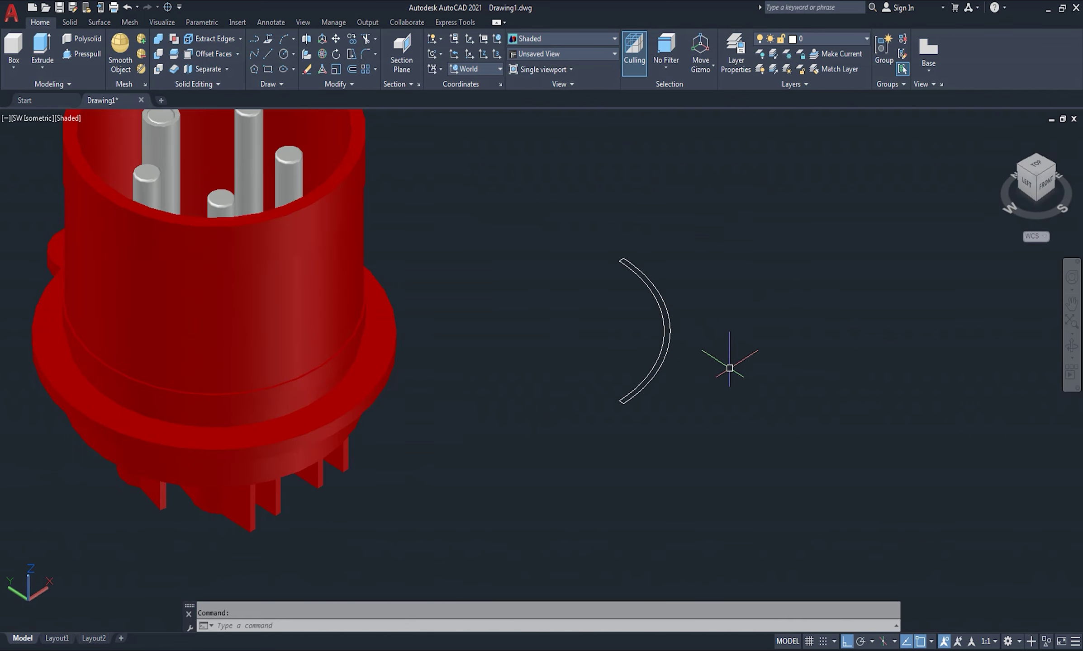
# Extrude the quarter-ring outline 3 units high into a curved solid rib
pyautogui.write('EXT')
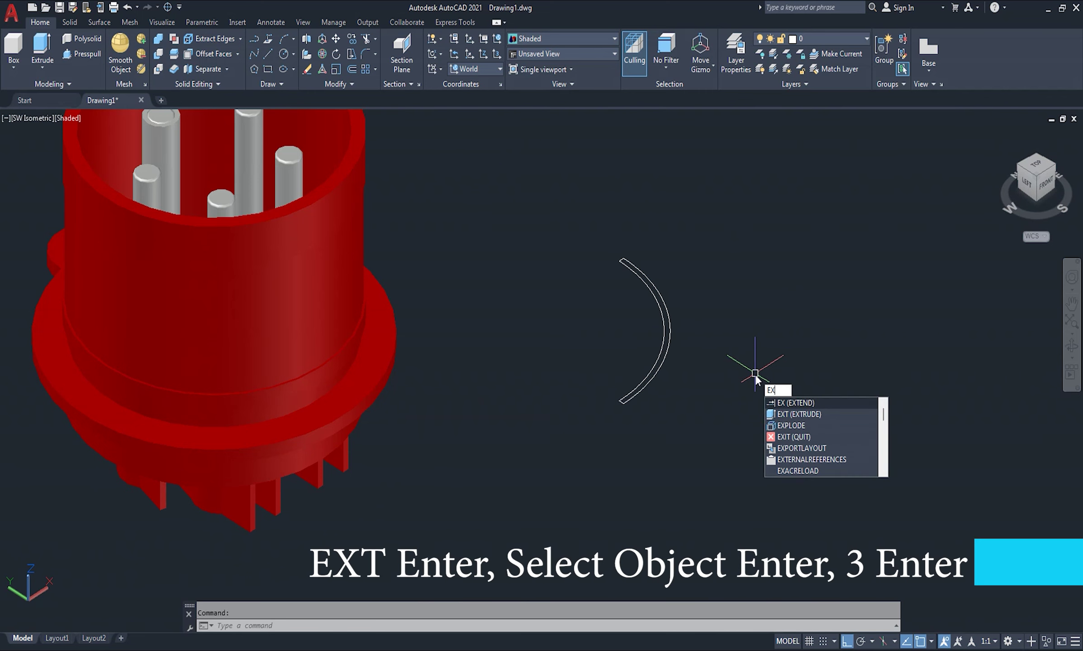
pyautogui.press('Return')
pyautogui.click(661, 359)
pyautogui.press('Return')
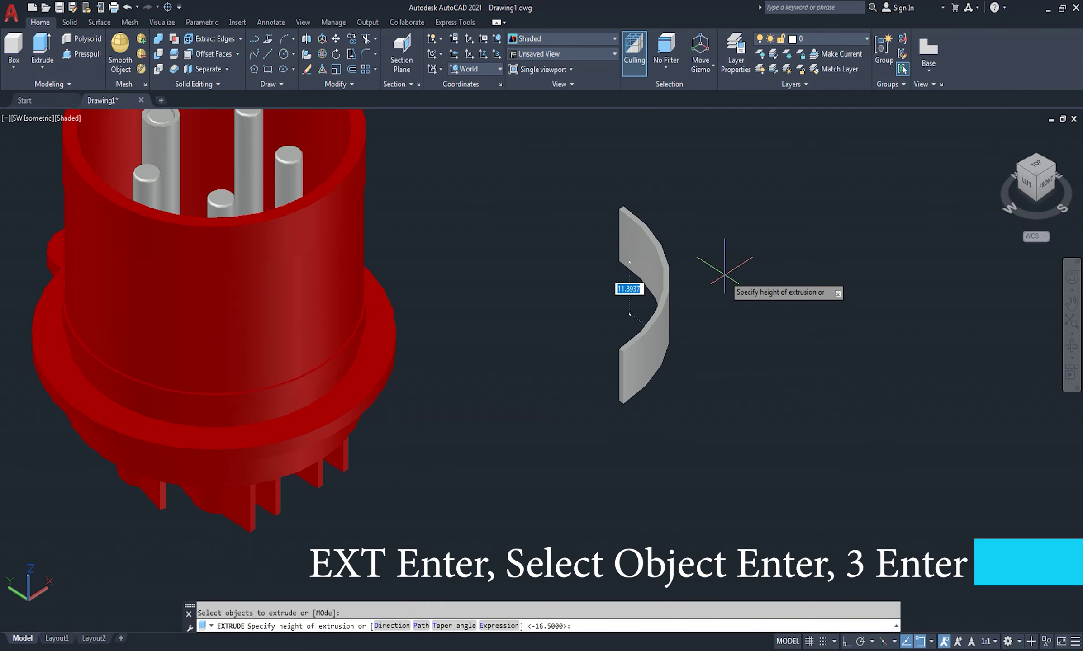
pyautogui.write('3')
pyautogui.press('Return')
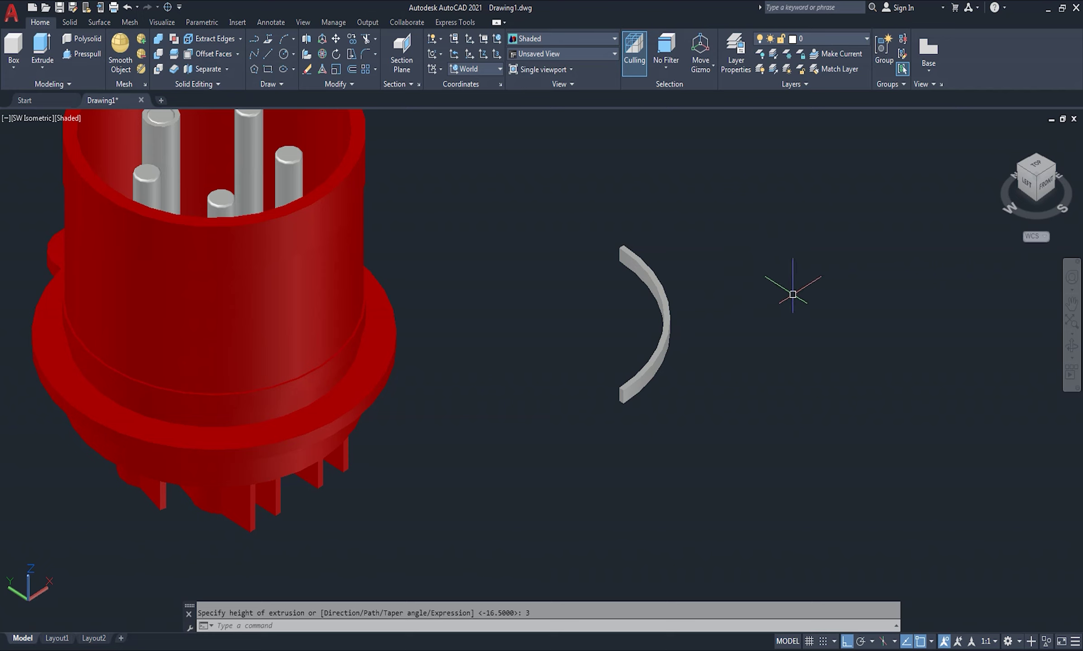
pyautogui.click(1038, 172)
pyautogui.moveTo(1037, 166)
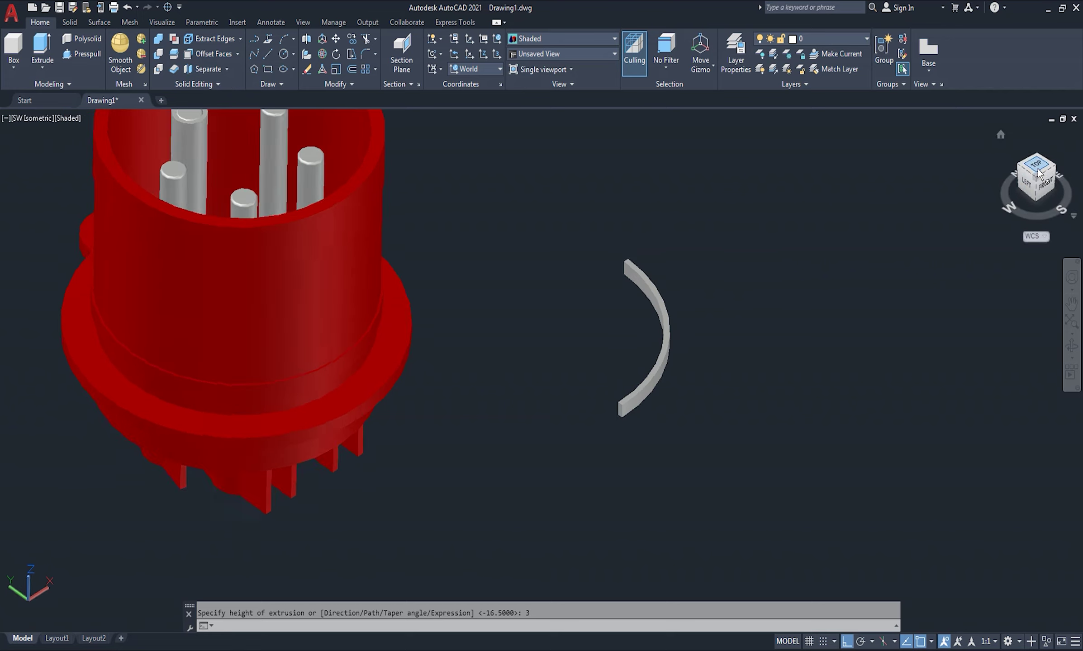
pyautogui.moveTo(778, 358); pyautogui.dragTo(787, 304, button='middle')
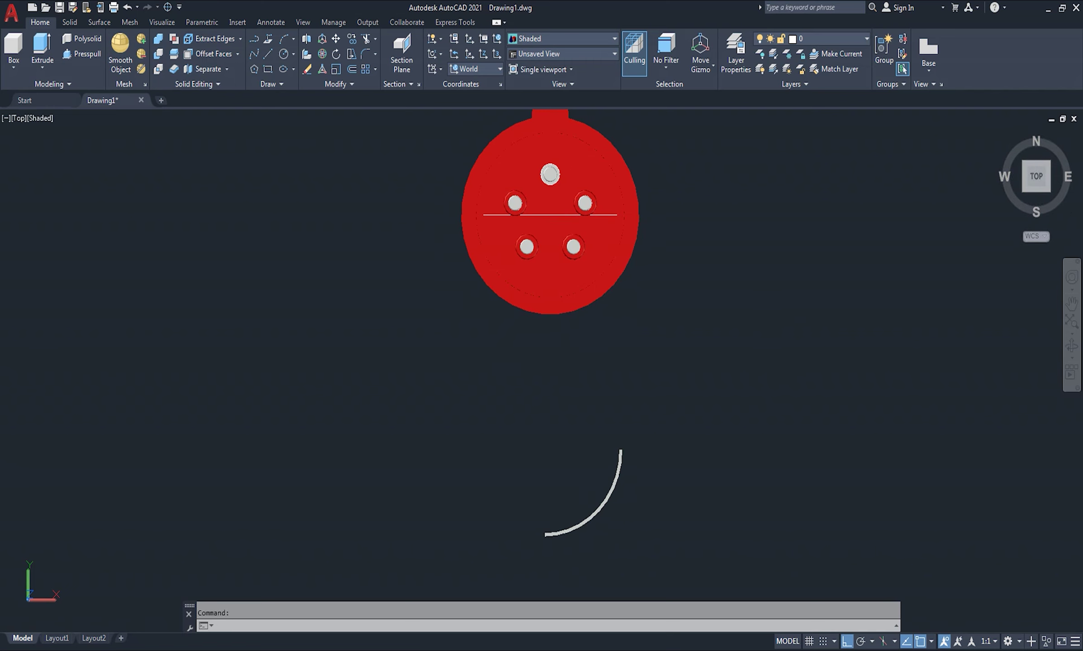
# Draw a two-point 64-diameter circle from the rib arc's endpoint, then view from Top
pyautogui.click(1024, 165)
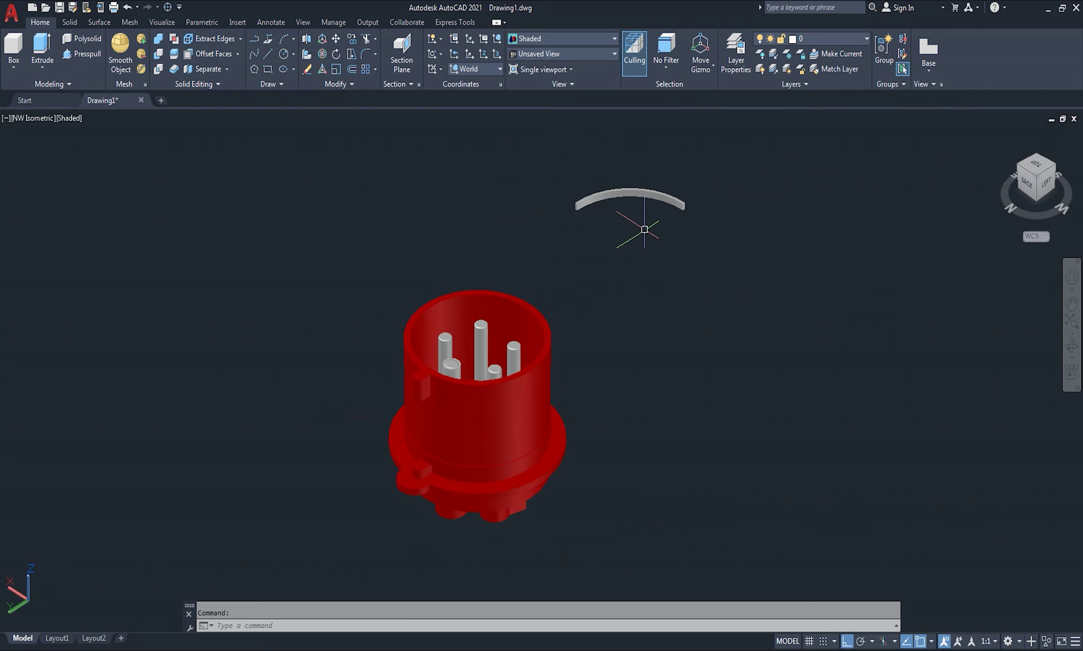
pyautogui.scroll(2, 644, 229)
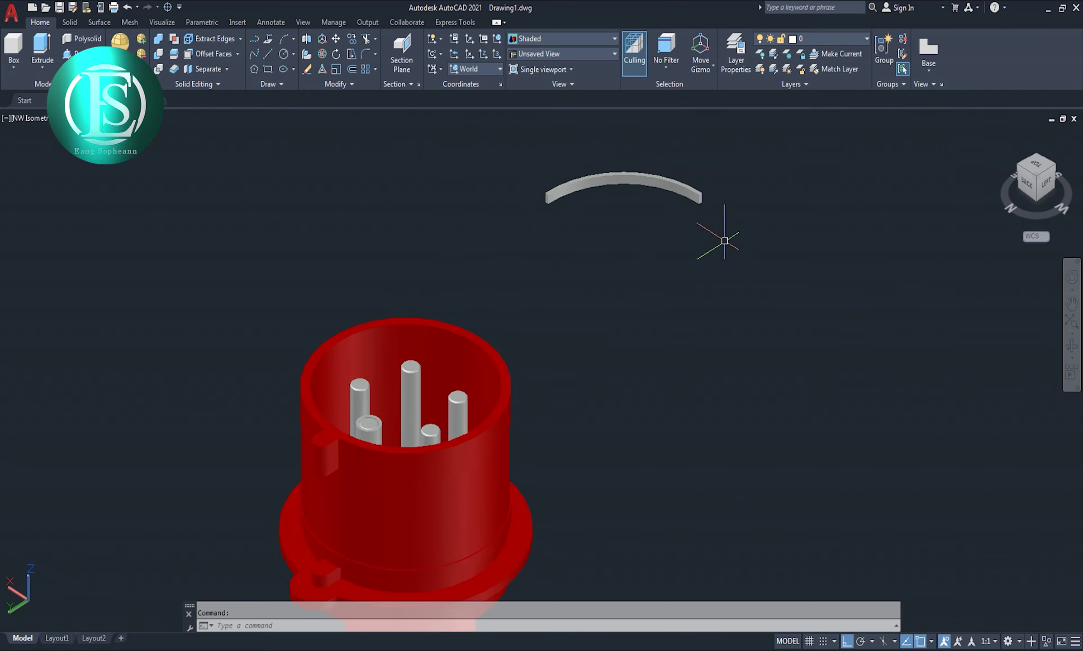
pyautogui.write('c')
pyautogui.press('Return')
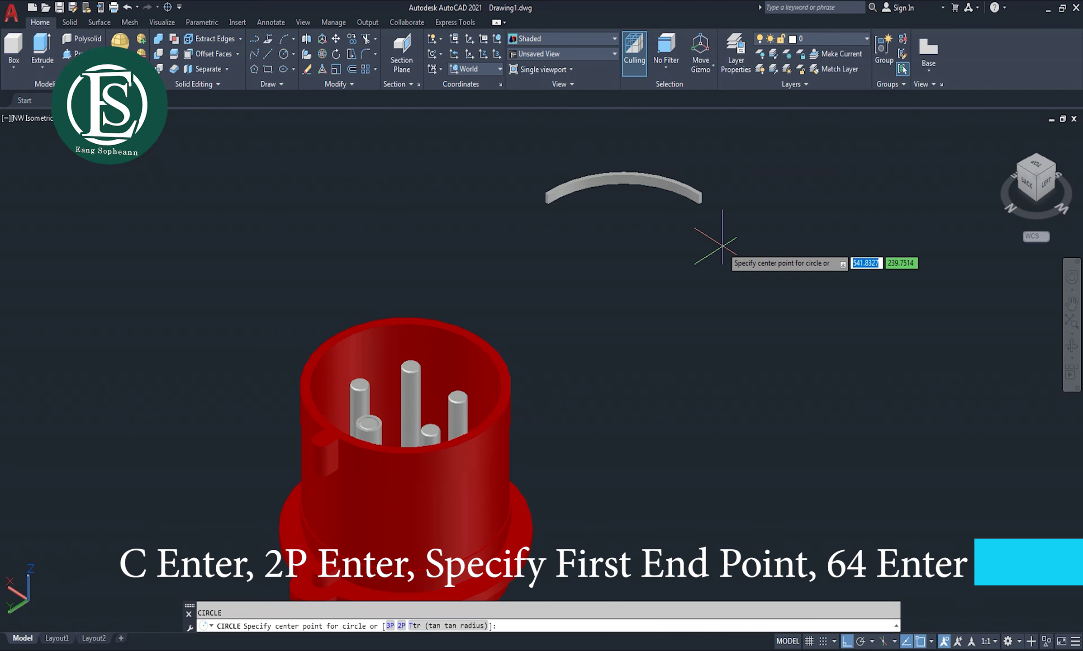
pyautogui.write('2p')
pyautogui.press('Return')
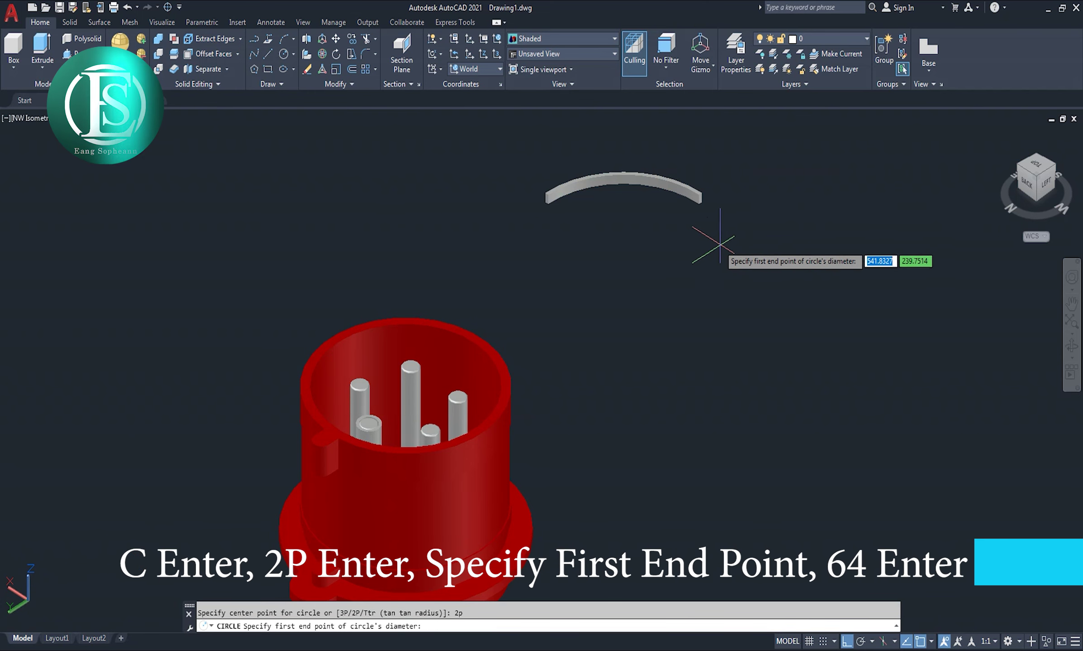
pyautogui.scroll(2, 700, 213)
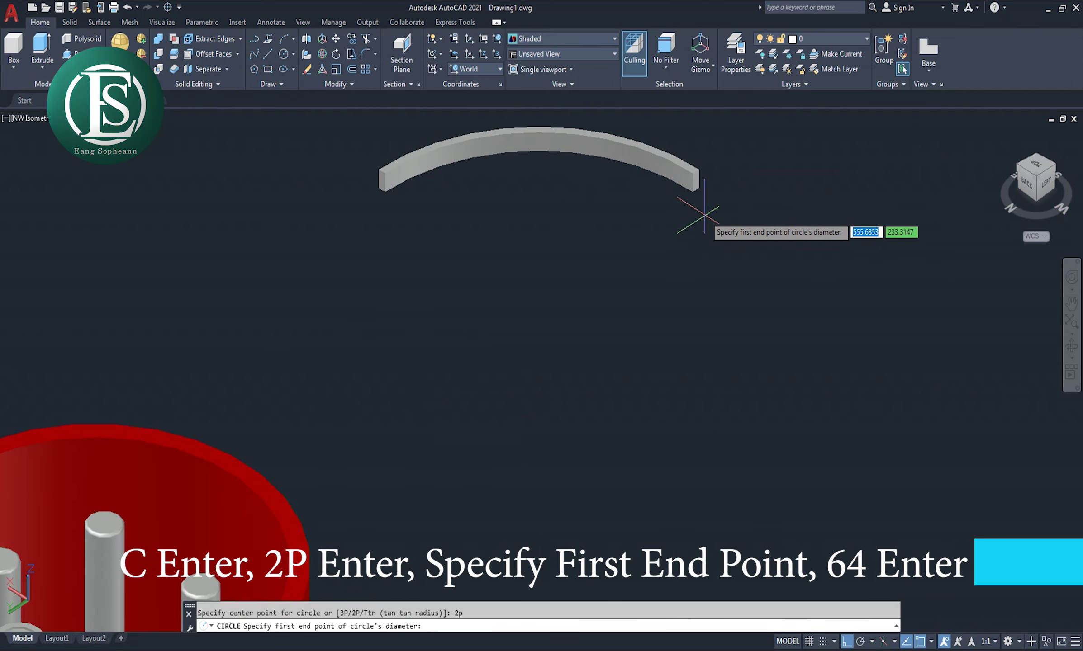
pyautogui.click(692, 192)
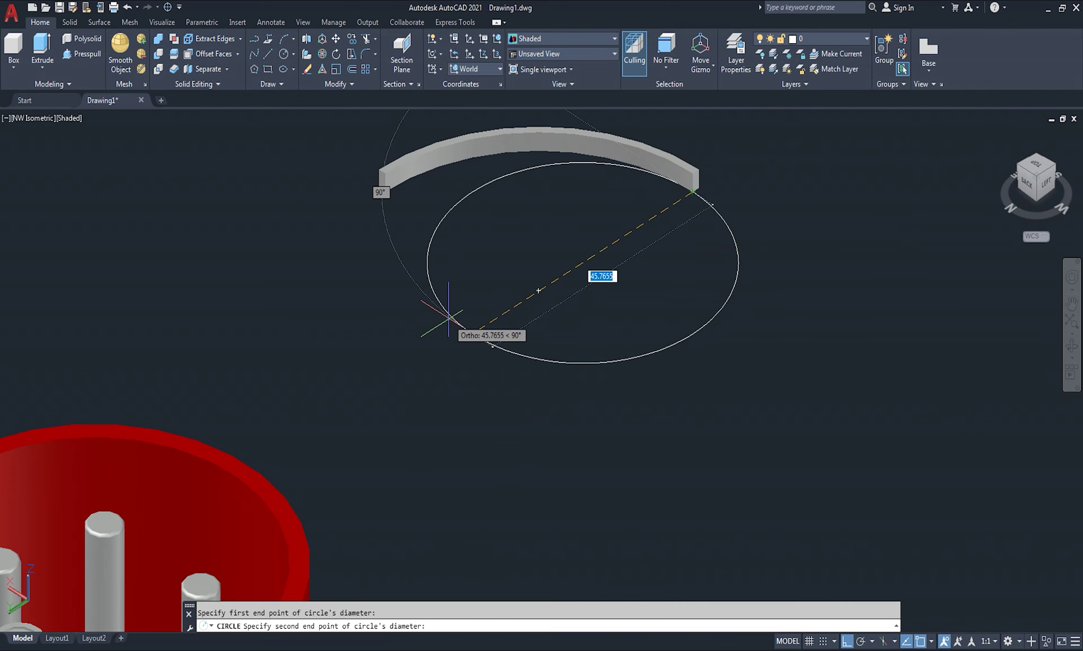
pyautogui.write('64')
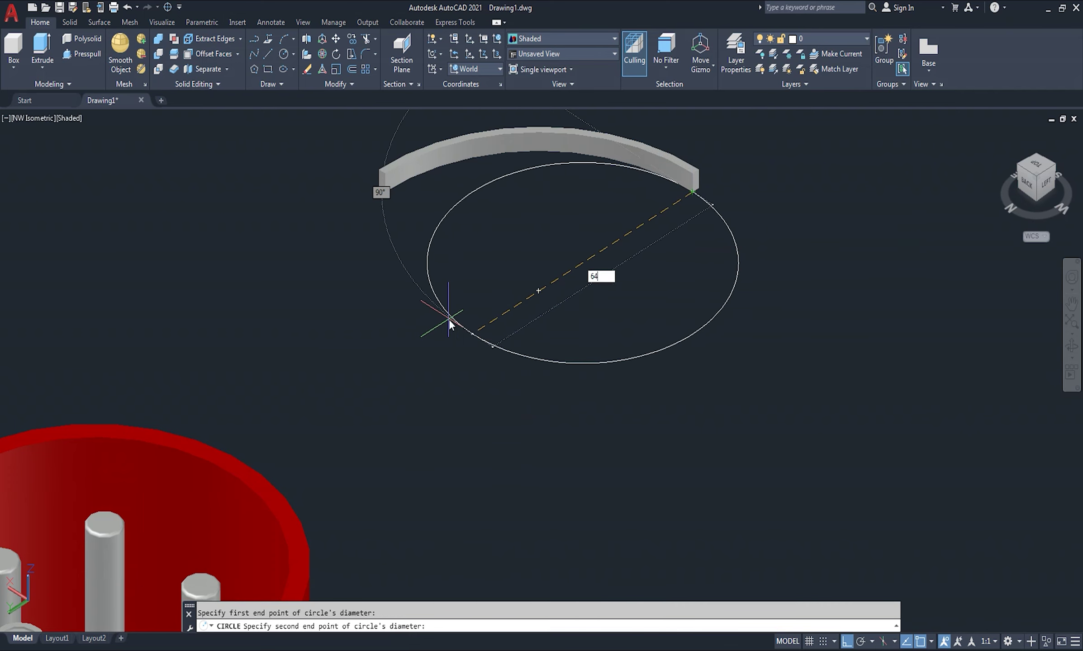
pyautogui.press('Return')
pyautogui.scroll(-3, 601, 285)
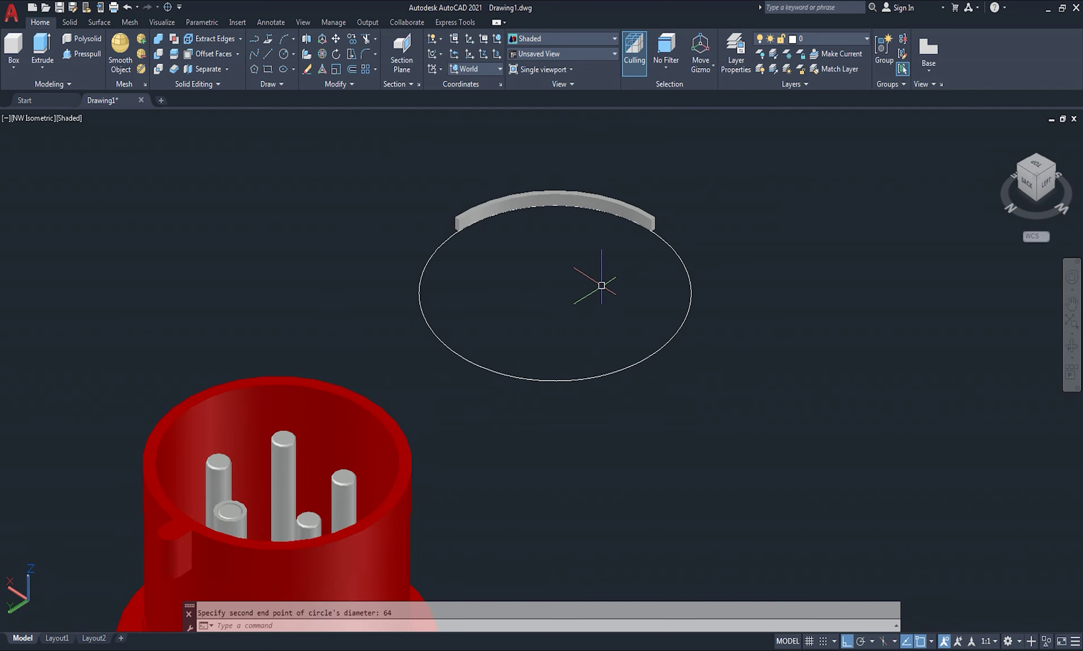
pyautogui.click(1039, 170)
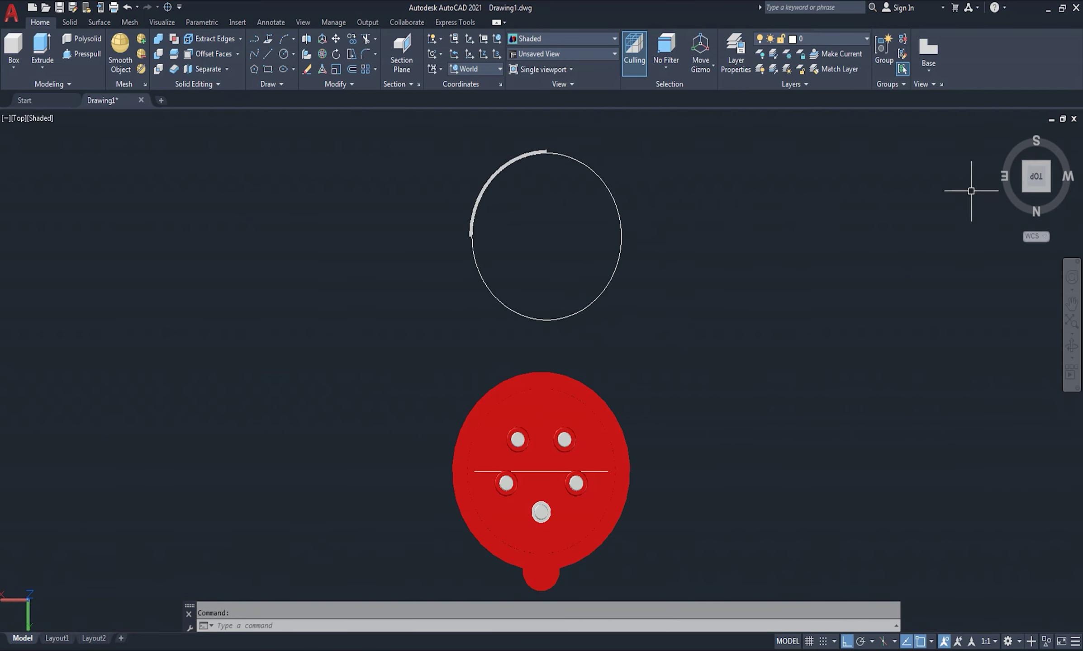
pyautogui.scroll(2, 577, 180)
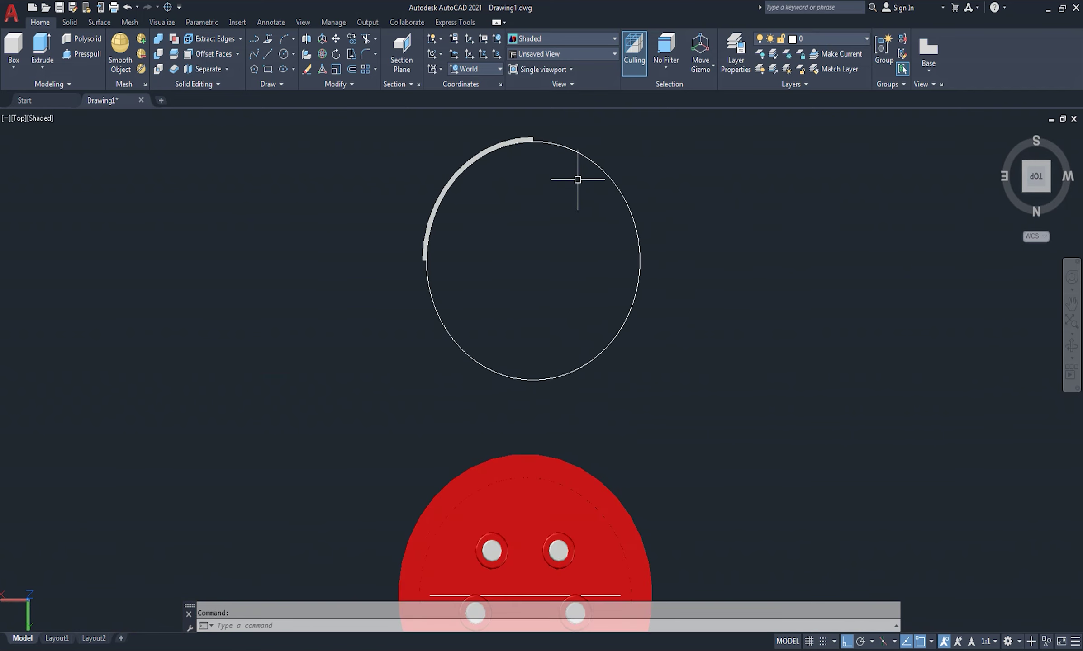
pyautogui.scroll(-2, 578, 180)
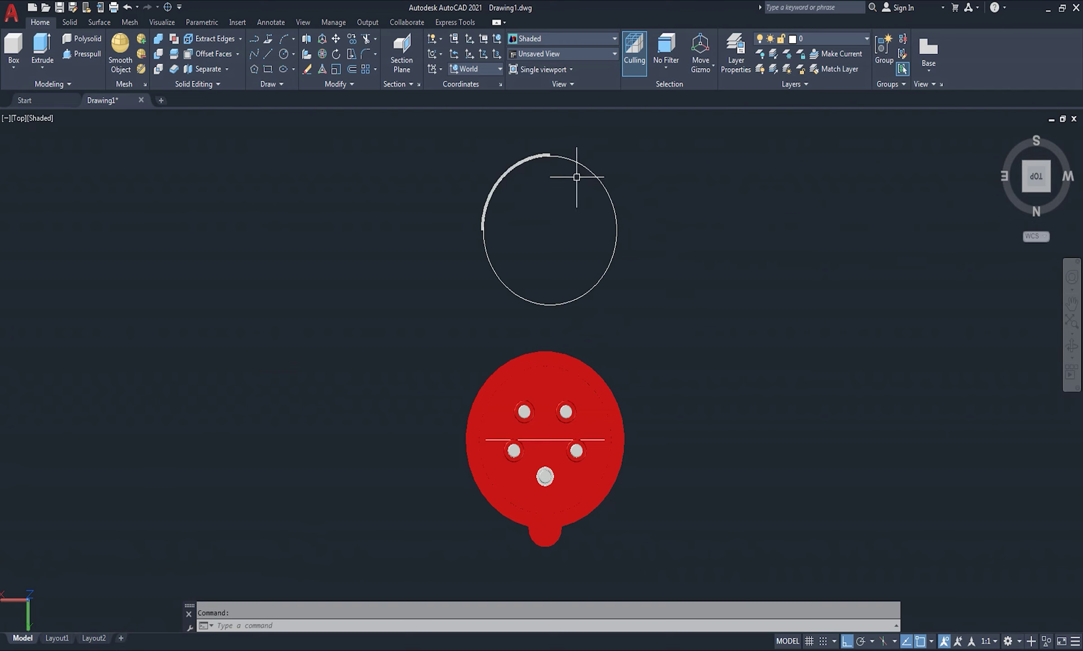
# Rotate the curved rib -45° about the 64-diameter circle's centre
pyautogui.scroll(2, 577, 175)
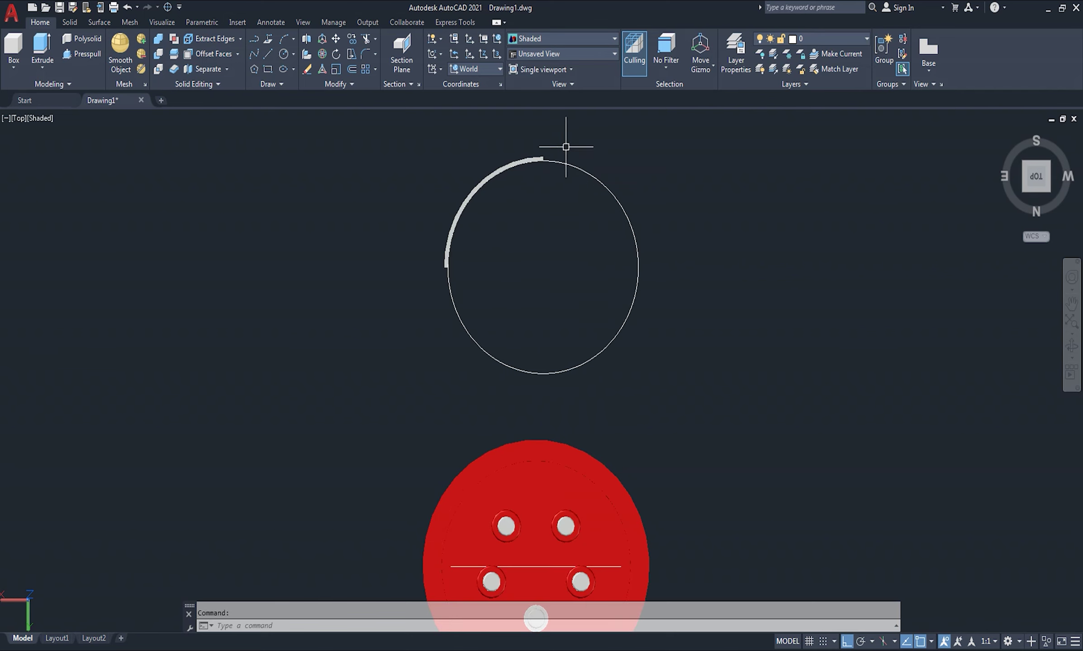
pyautogui.scroll(2, 561, 178)
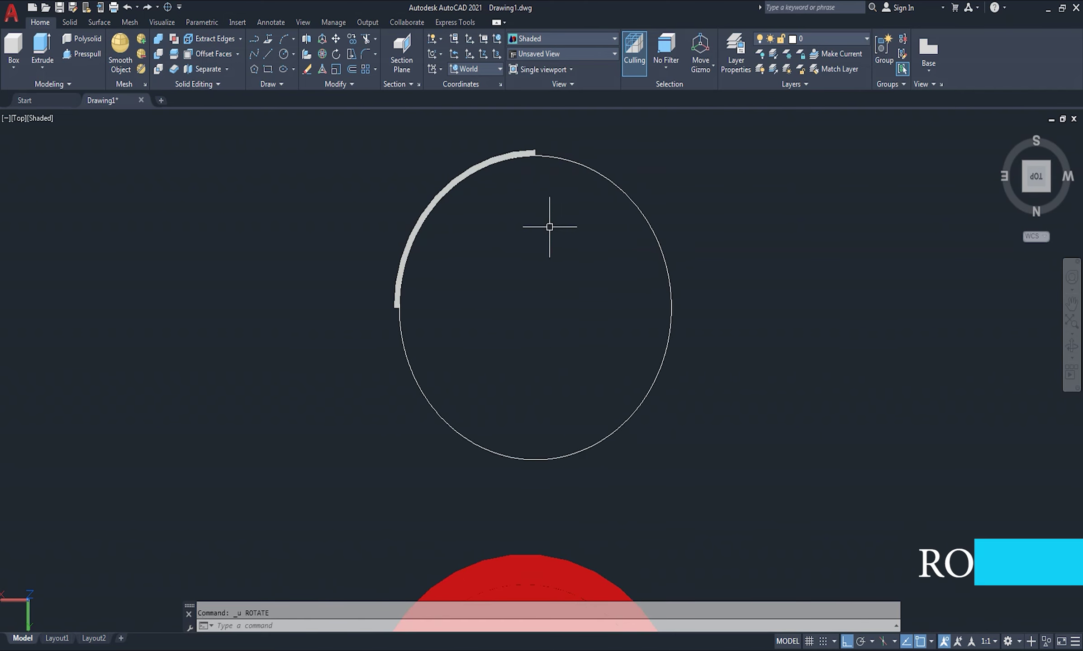
pyautogui.write('r')
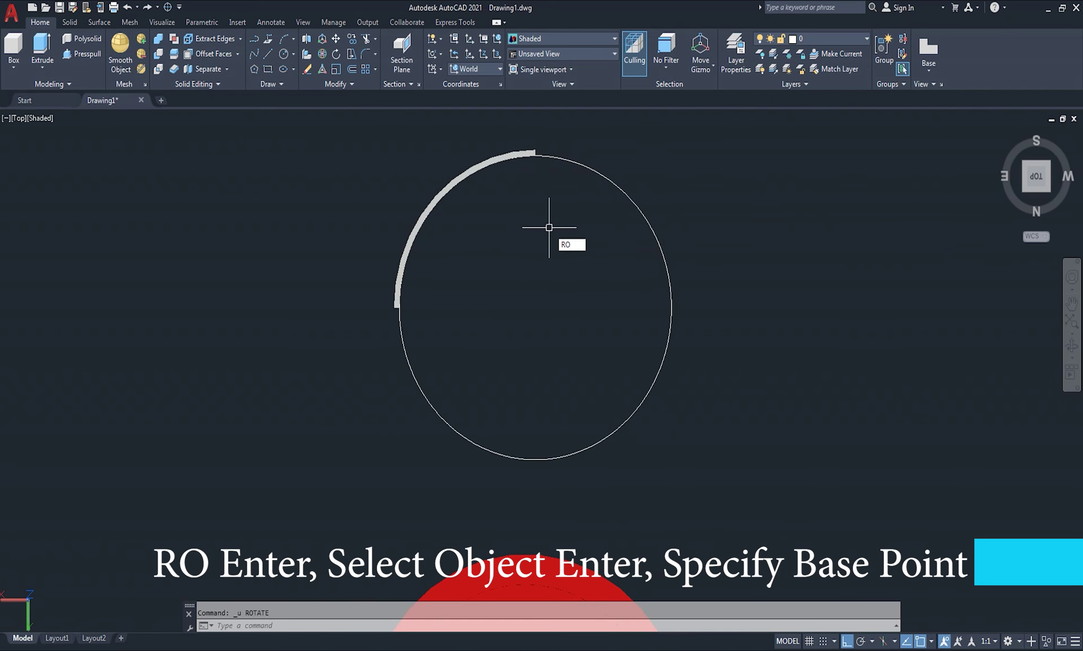
pyautogui.press('Return')
pyautogui.click(477, 162)
pyautogui.press('Return')
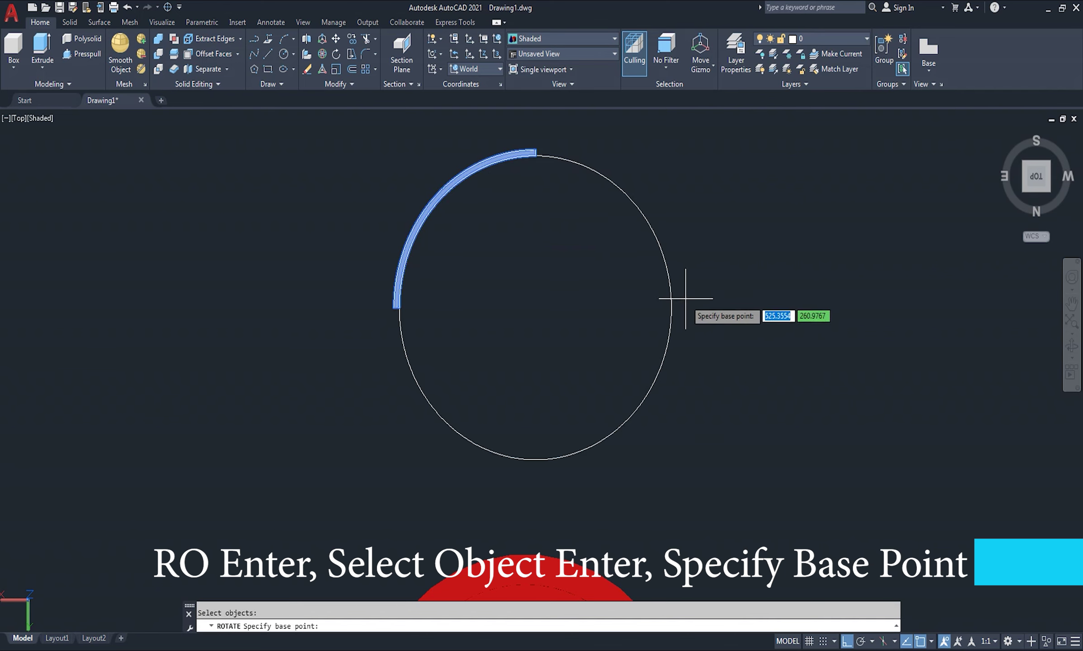
pyautogui.click(534, 307)
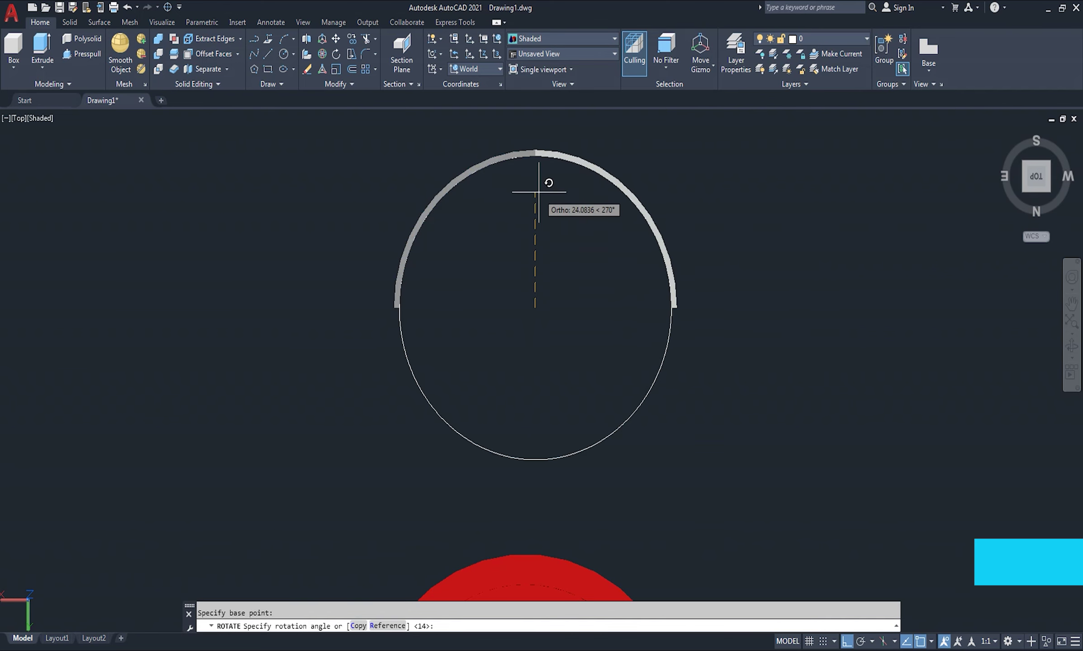
pyautogui.write('-')
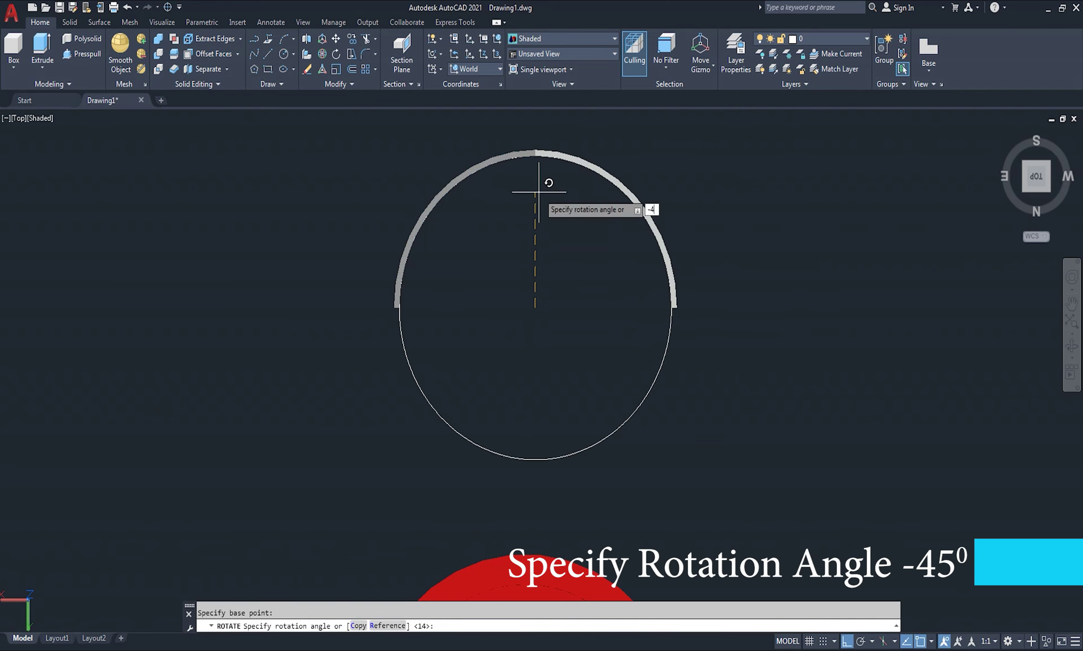
pyautogui.write('45')
pyautogui.press('Return')
pyautogui.scroll(-2, 619, 216)
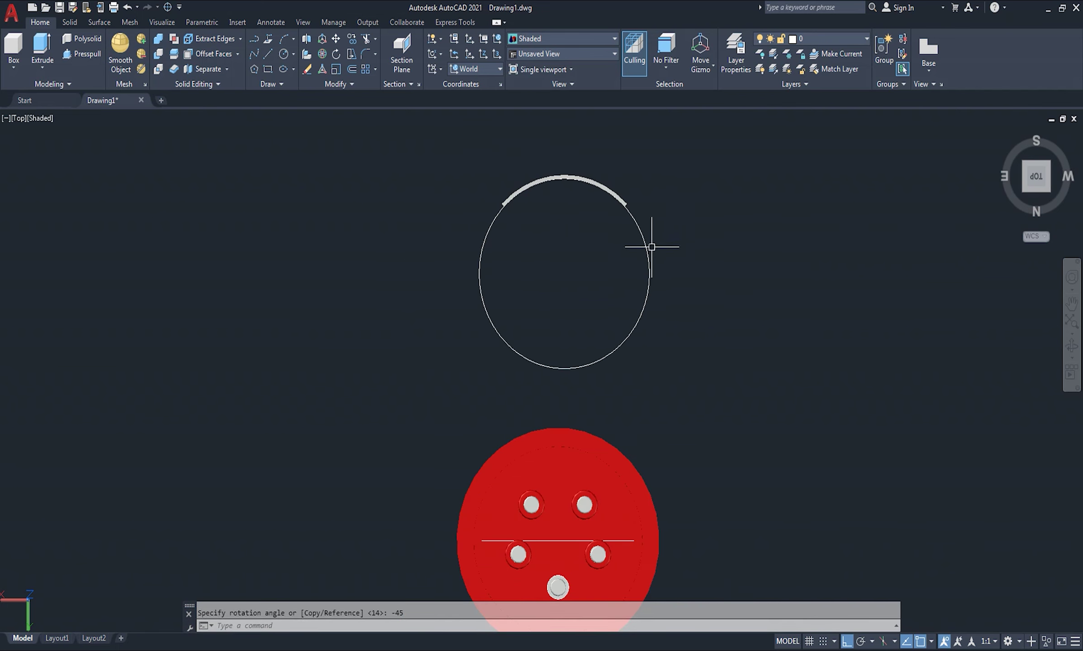
pyautogui.moveTo(1037, 203)
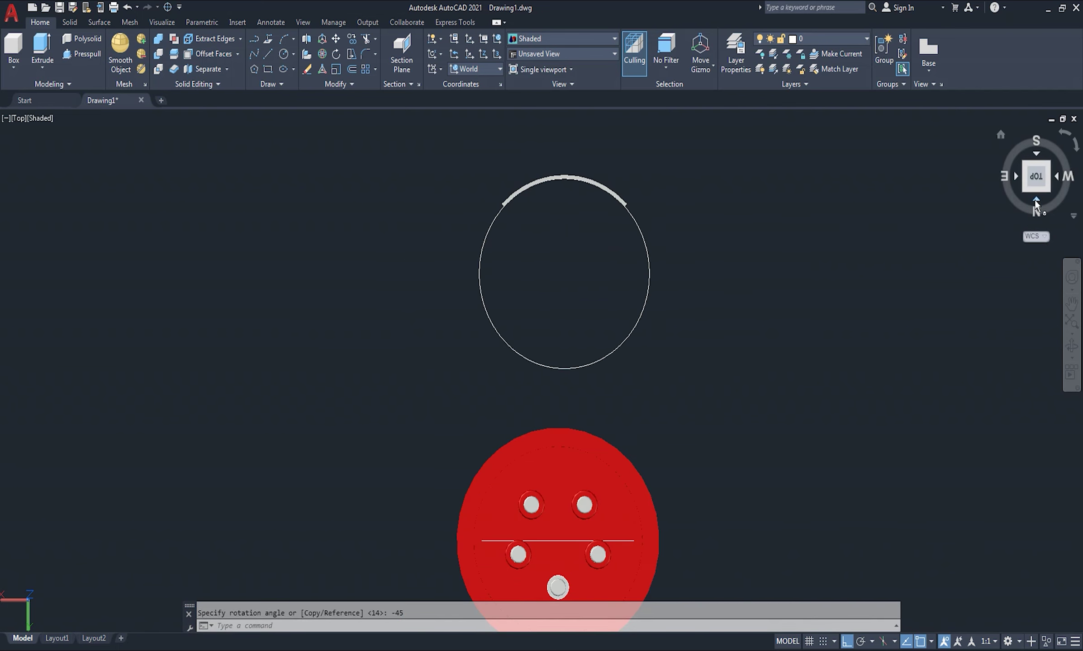
# Polar-array the rib into three copies over 360° around the circle's vertical axis
pyautogui.click(1048, 192)
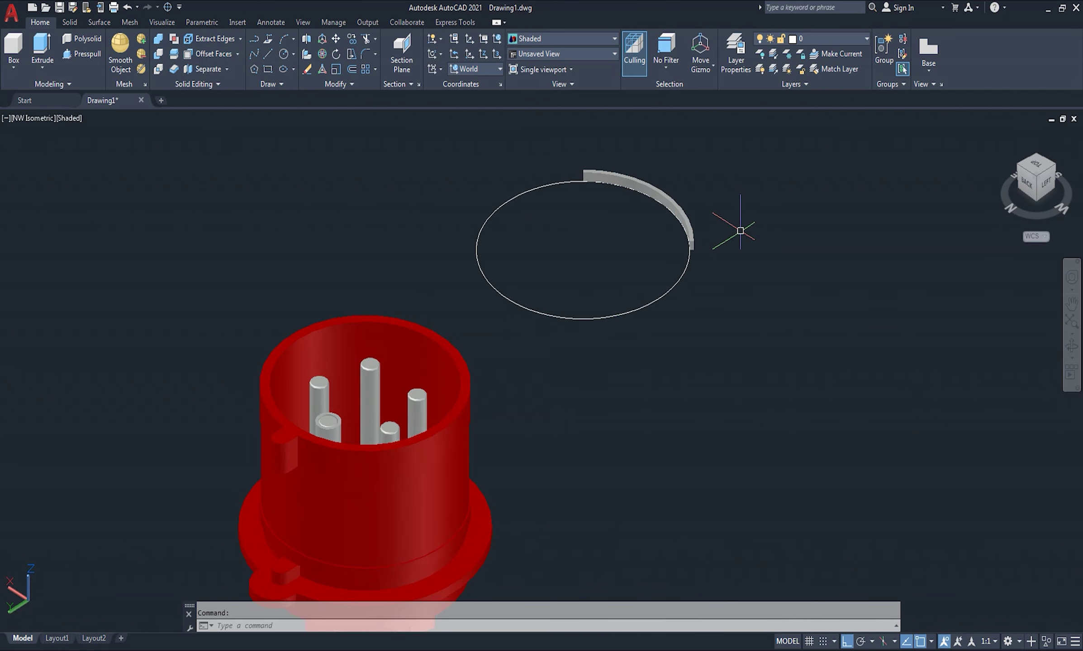
pyautogui.moveTo(787, 234); pyautogui.dragTo(795, 264, button='middle')
pyautogui.write('3')
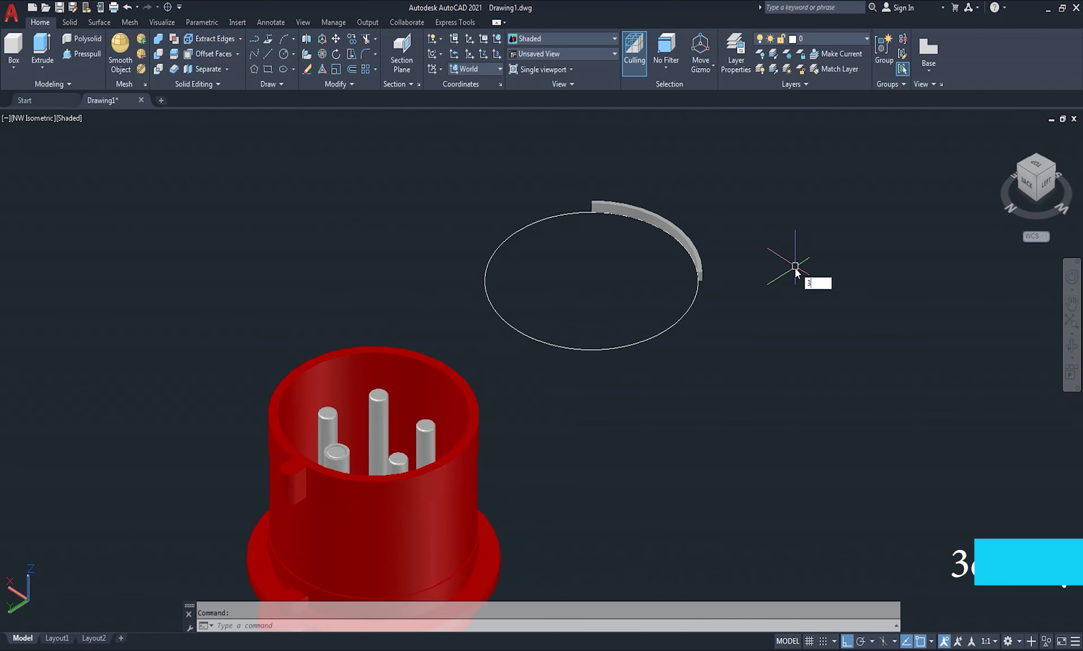
pyautogui.write('d')
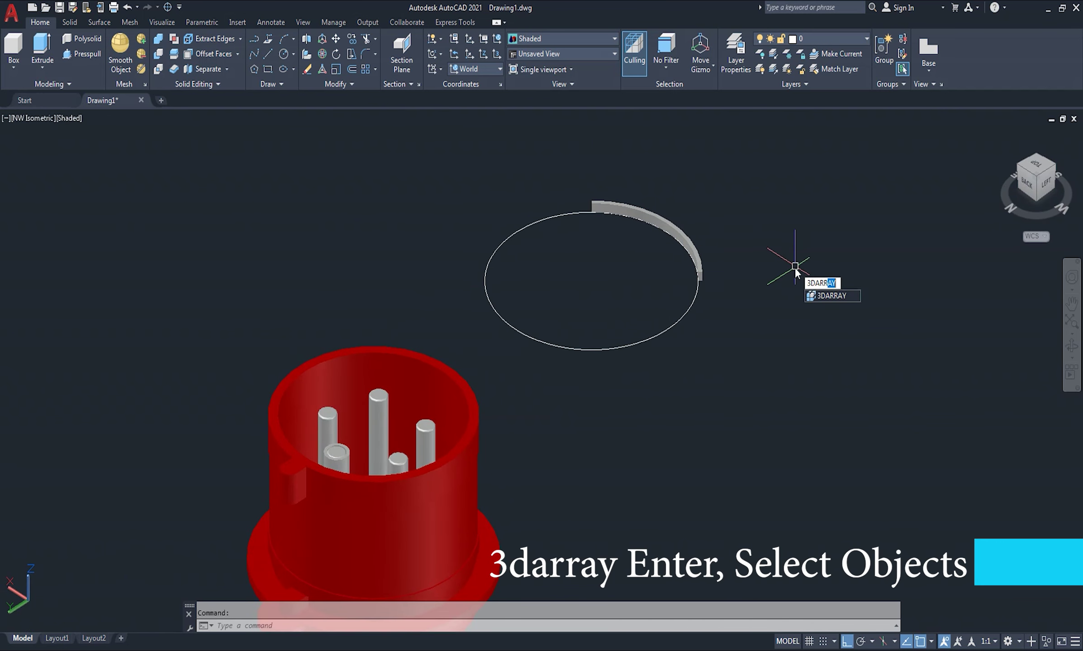
pyautogui.click(699, 267)
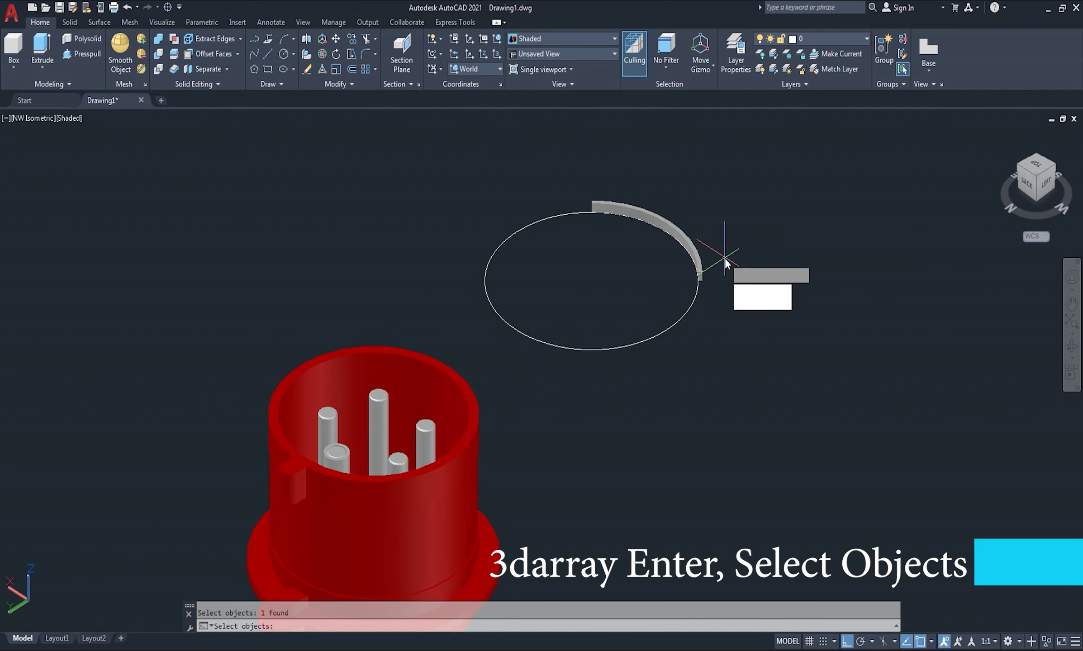
pyautogui.press('Return')
pyautogui.press('Return')
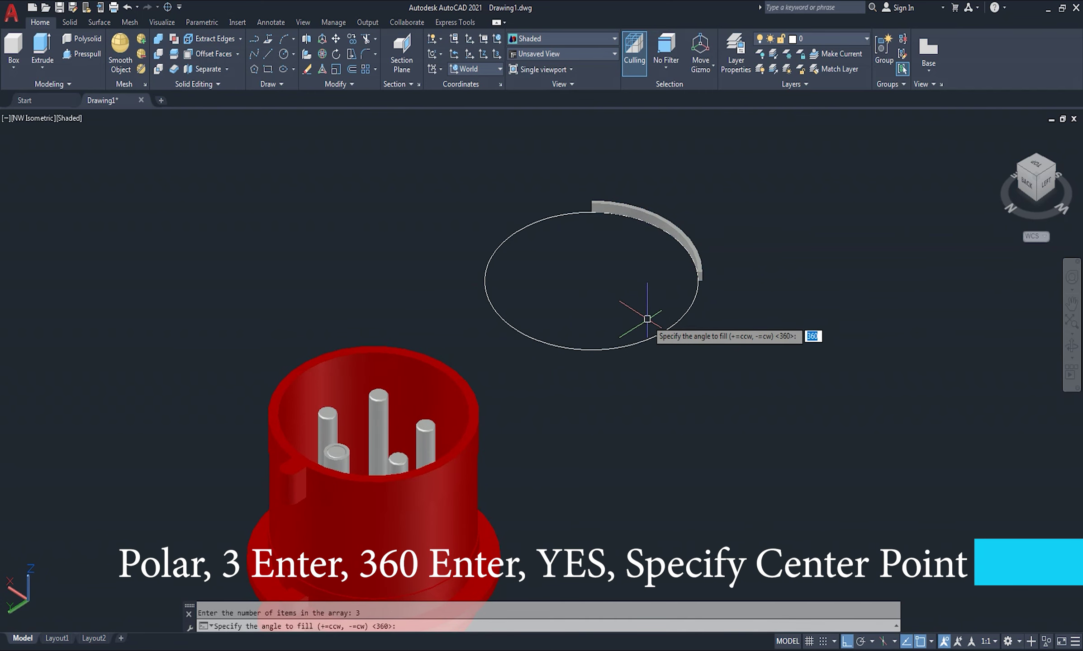
pyautogui.press('Return')
pyautogui.press('Return')
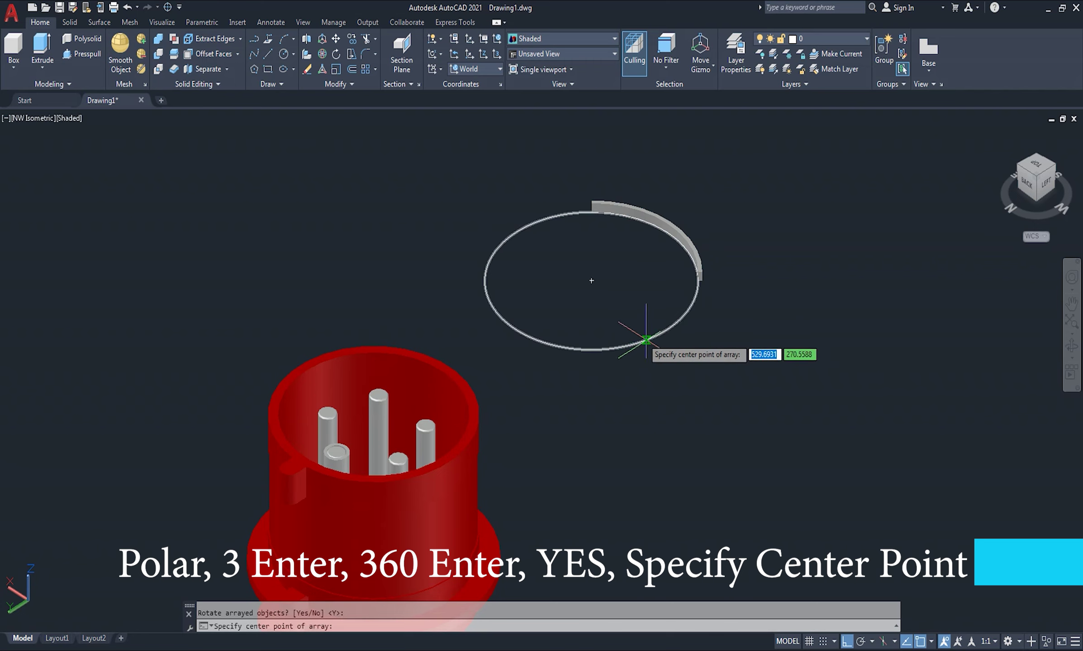
pyautogui.click(591, 281)
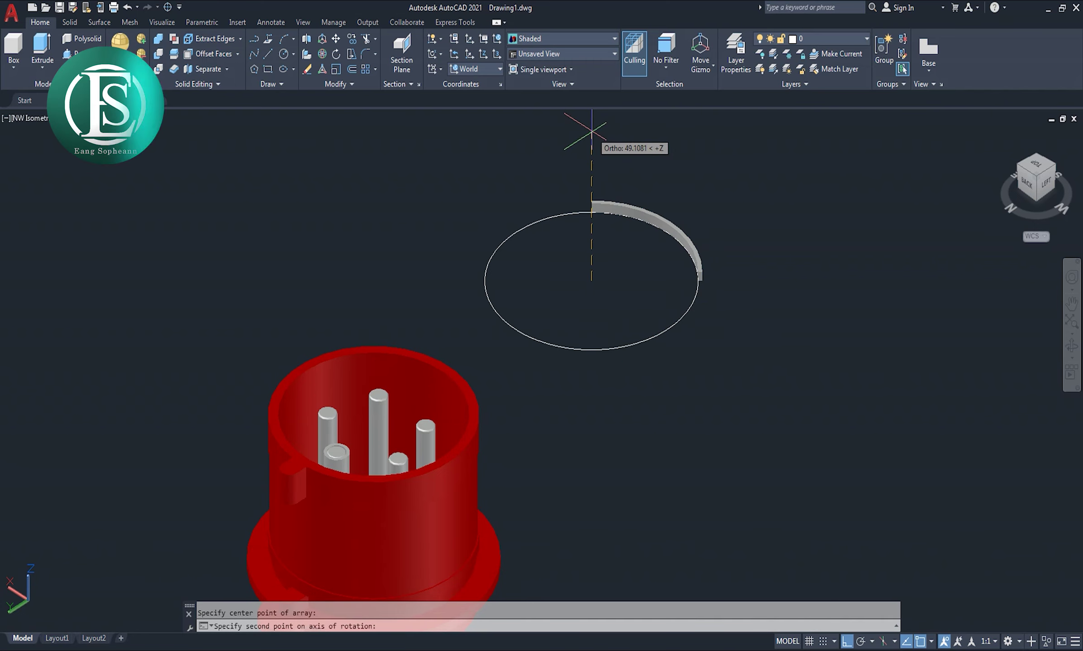
pyautogui.click(591, 135)
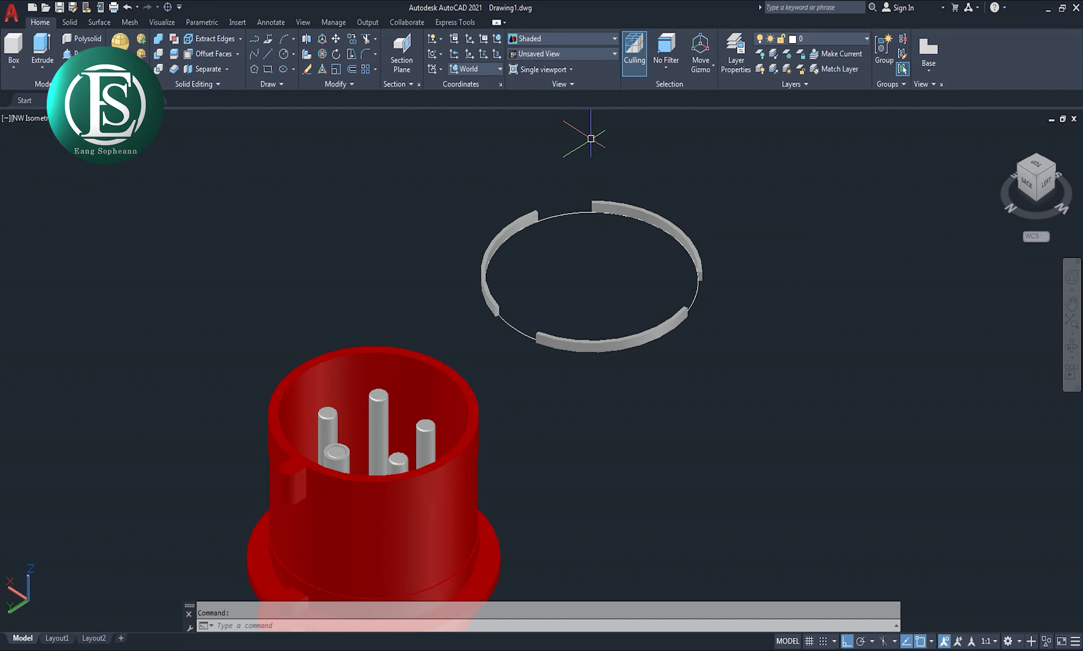
pyautogui.scroll(-2, 860, 213)
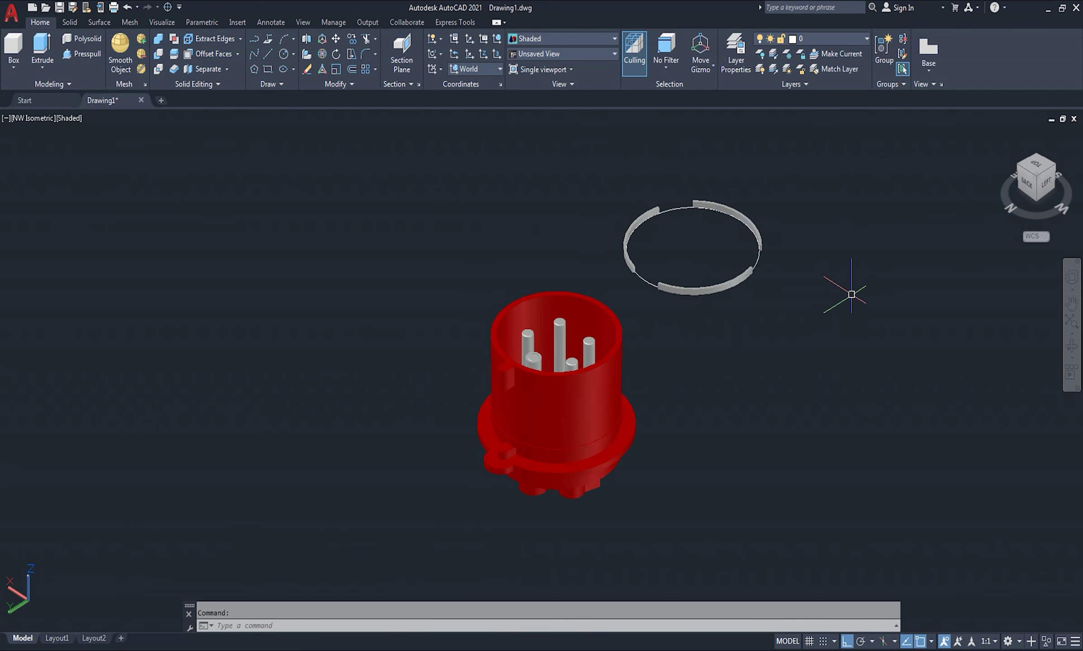
# Orbit the model to inspect the red plug's underside
pyautogui.click(1071, 352)
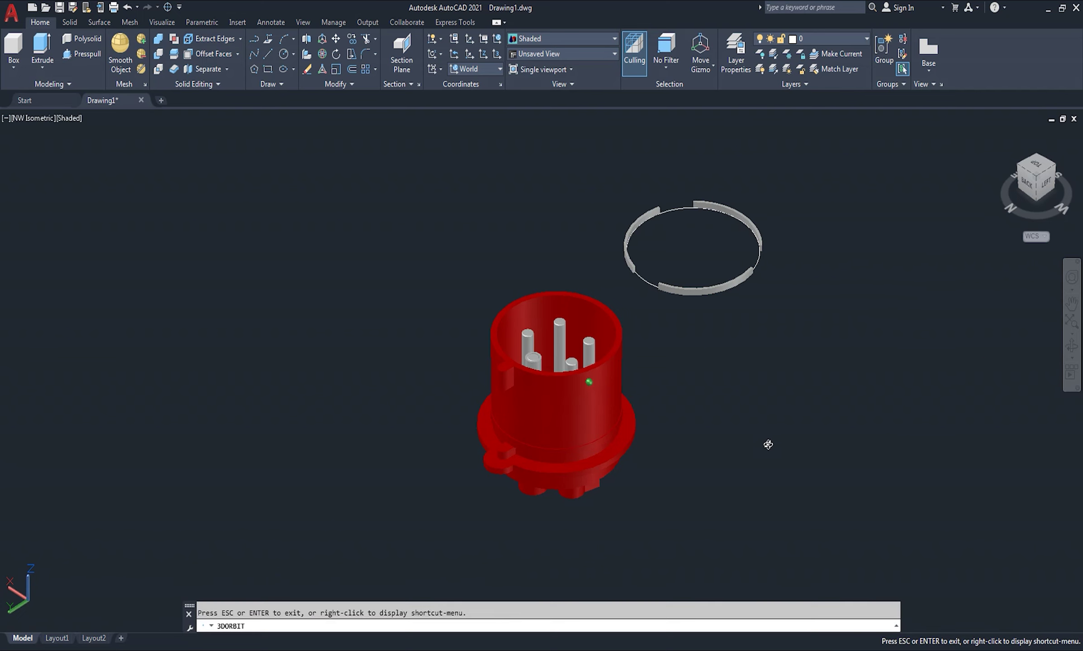
pyautogui.moveTo(766, 440)
pyautogui.mouseDown()
pyautogui.moveTo(759, 270)
pyautogui.moveTo(733, 311)
pyautogui.moveTo(667, 336)
pyautogui.moveTo(648, 380)
pyautogui.moveTo(667, 437)
pyautogui.moveTo(700, 451)
pyautogui.moveTo(718, 363)
pyautogui.moveTo(674, 301)
pyautogui.moveTo(747, 254)
pyautogui.moveTo(782, 262)
pyautogui.moveTo(805, 240)
pyautogui.moveTo(588, 250)
pyautogui.moveTo(559, 301)
pyautogui.mouseUp()
pyautogui.scroll(3, 559, 300)
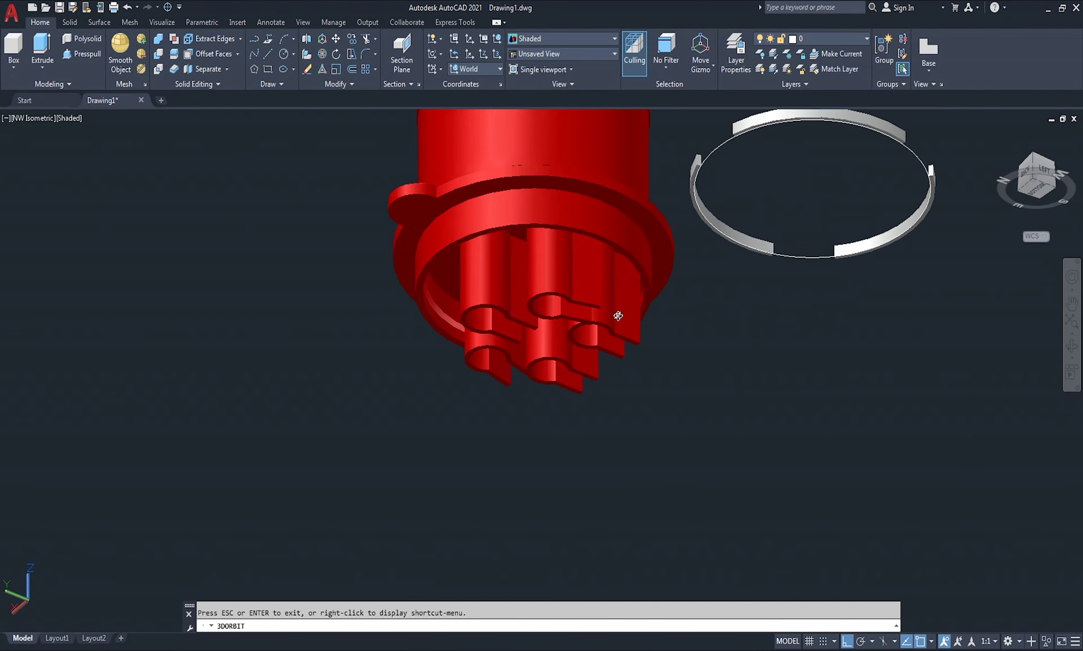
pyautogui.rightClick(194, 230)
pyautogui.click(231, 236)
# Start a construction polyline on the plug rim, orbiting to see the open end
pyautogui.write('pl')
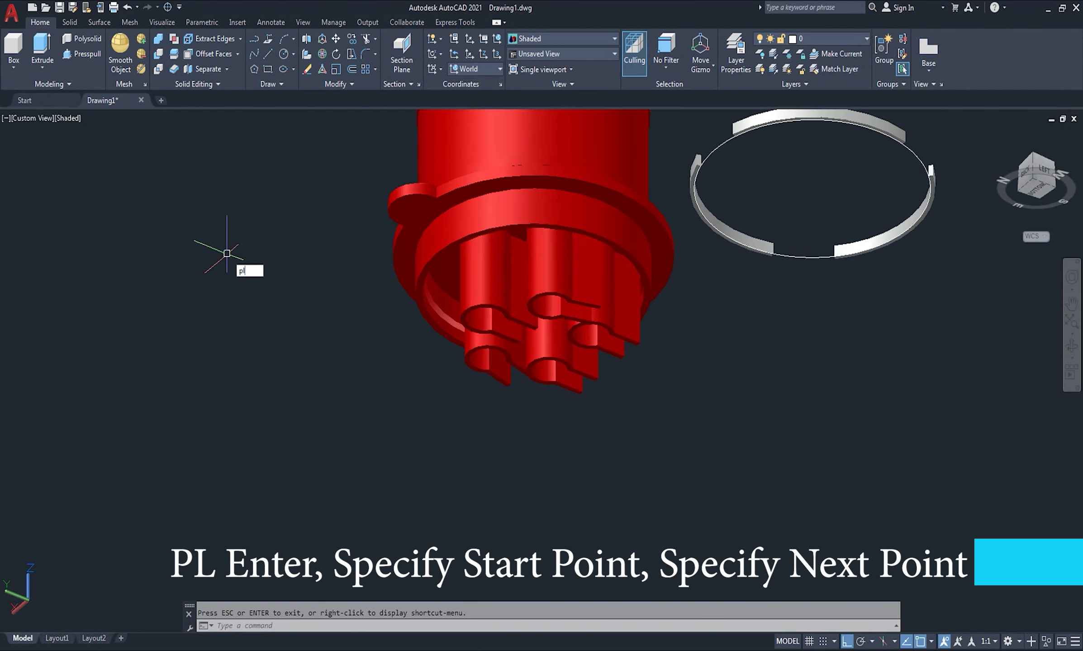
pyautogui.press('Return')
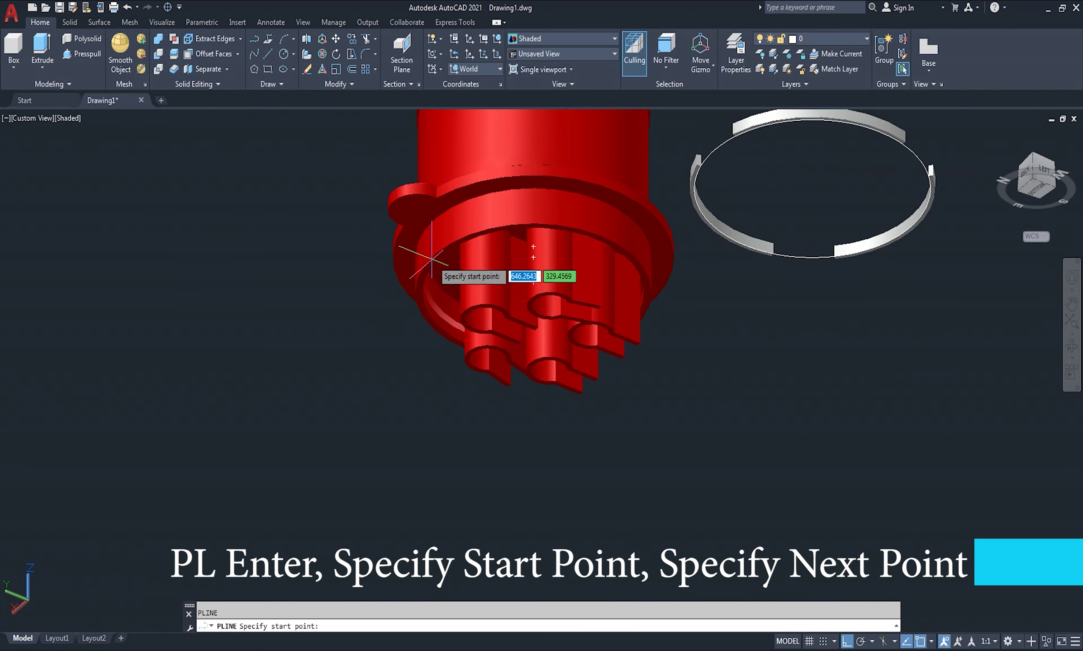
pyautogui.scroll(2, 436, 255)
pyautogui.scroll(3, 432, 258)
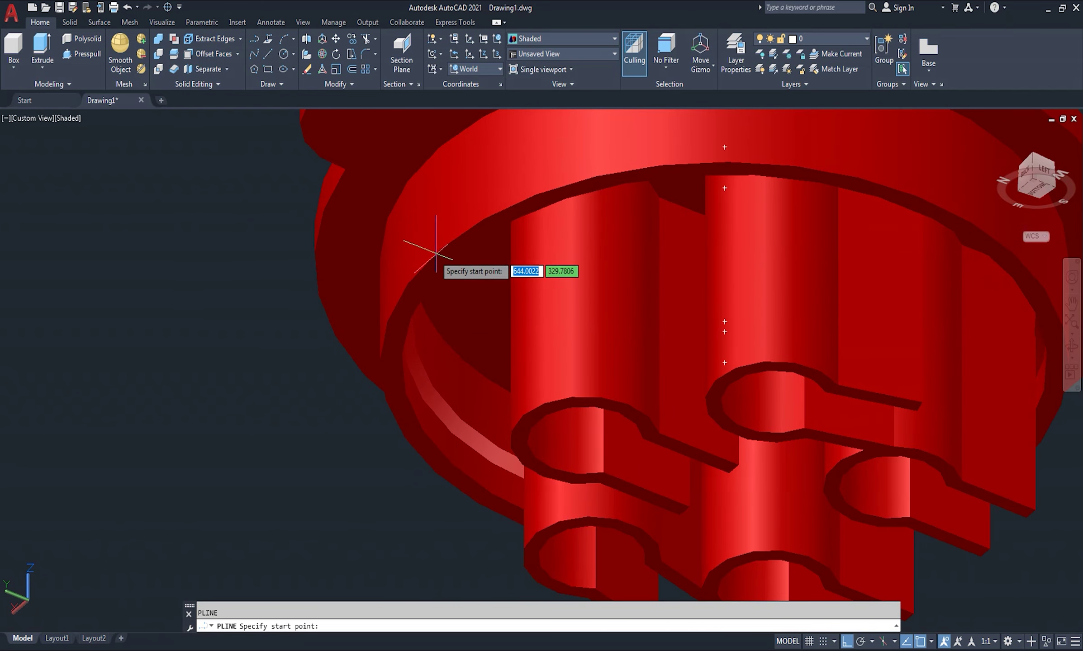
pyautogui.click(434, 254)
pyautogui.scroll(-3, 435, 255)
pyautogui.scroll(-2, 434, 254)
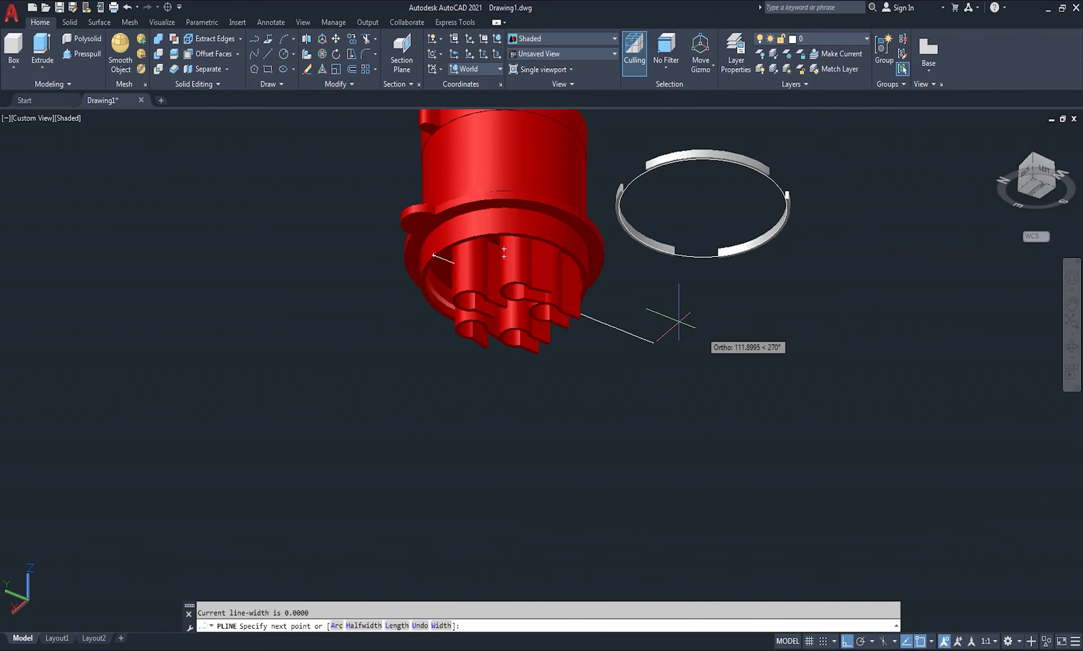
pyautogui.click(1072, 346)
pyautogui.moveTo(1018, 346)
pyautogui.mouseDown()
pyautogui.moveTo(842, 346)
pyautogui.moveTo(776, 288)
pyautogui.moveTo(734, 302)
pyautogui.mouseUp()
pyautogui.moveTo(723, 327); pyautogui.dragTo(730, 345)
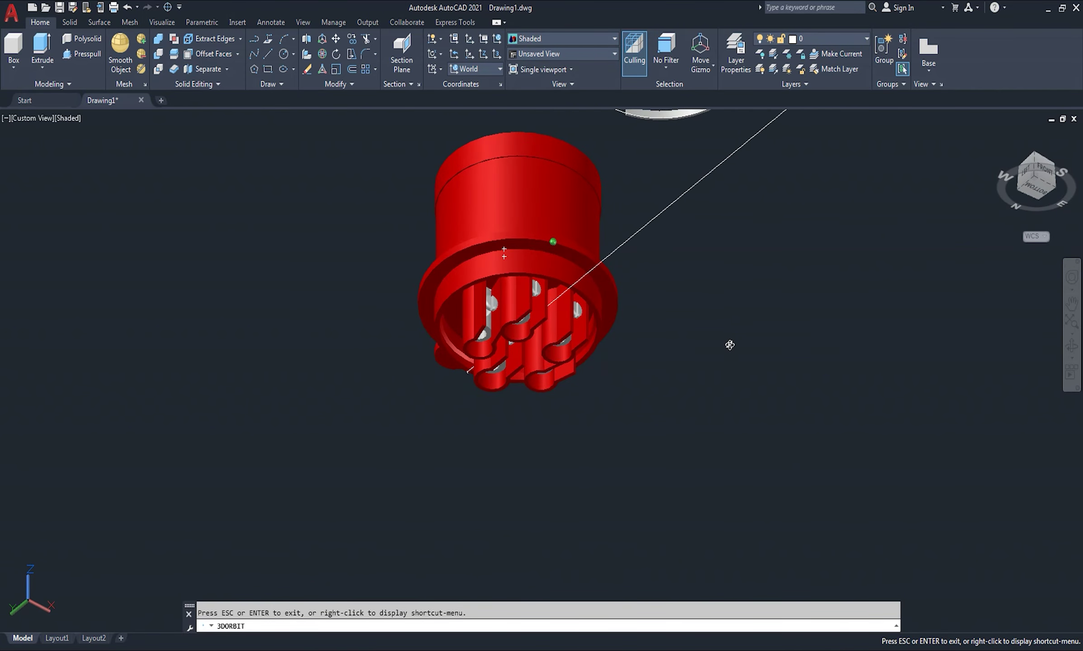
pyautogui.rightClick(626, 333)
pyautogui.click(642, 341)
# End the construction line at the opposite rim and cancel the accidental selection
pyautogui.scroll(2, 593, 300)
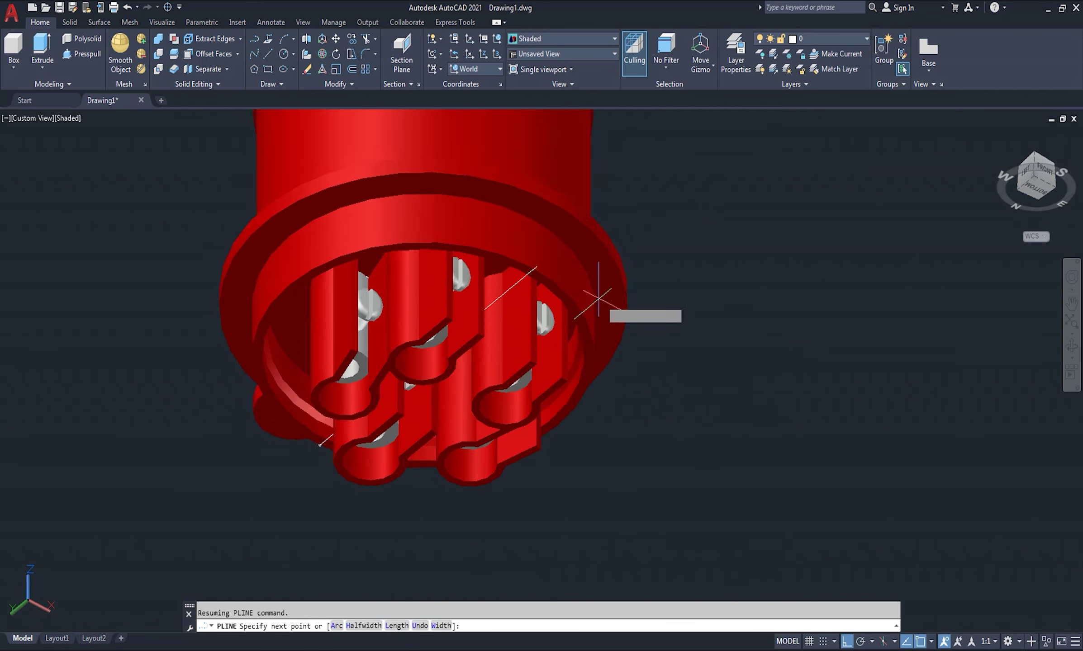
pyautogui.scroll(2, 523, 274)
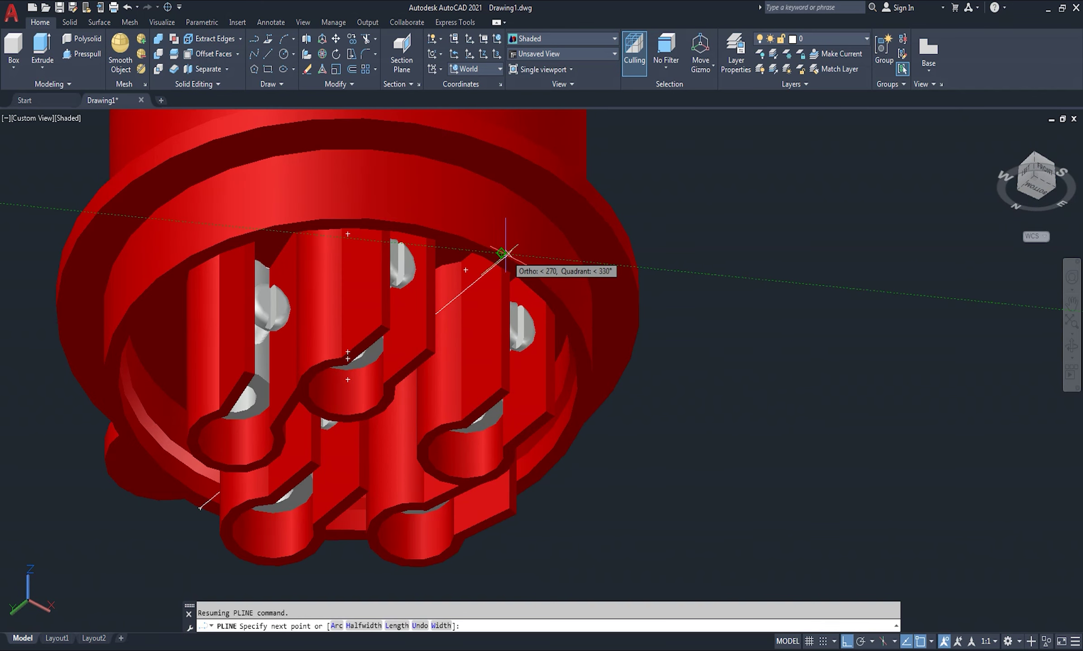
pyautogui.scroll(3, 505, 254)
pyautogui.scroll(2, 493, 256)
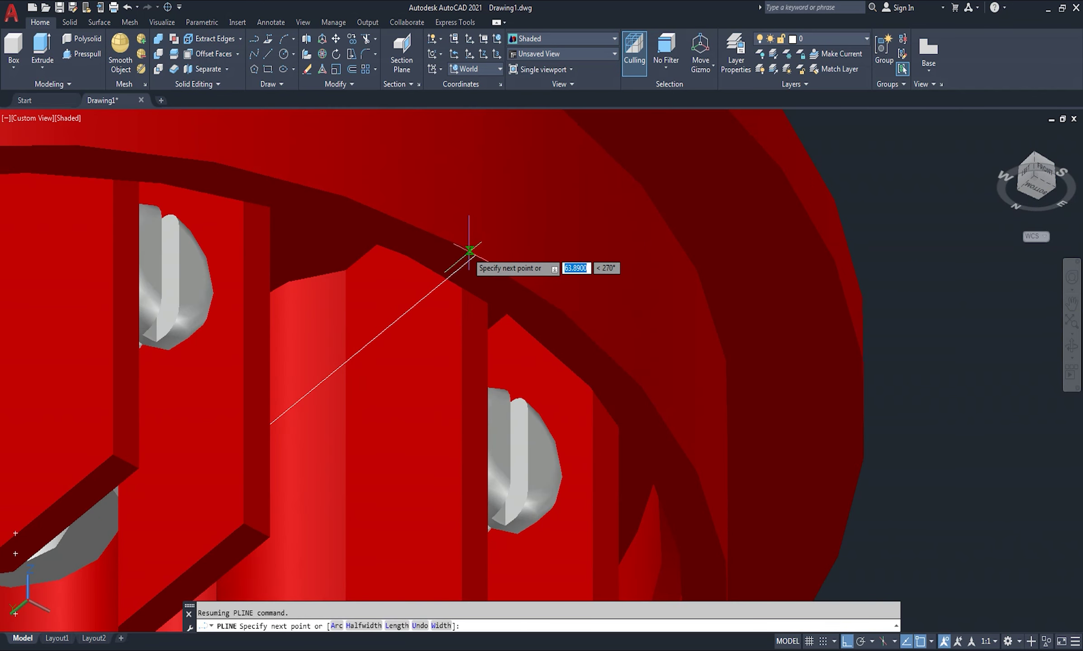
pyautogui.scroll(-5, 565, 265)
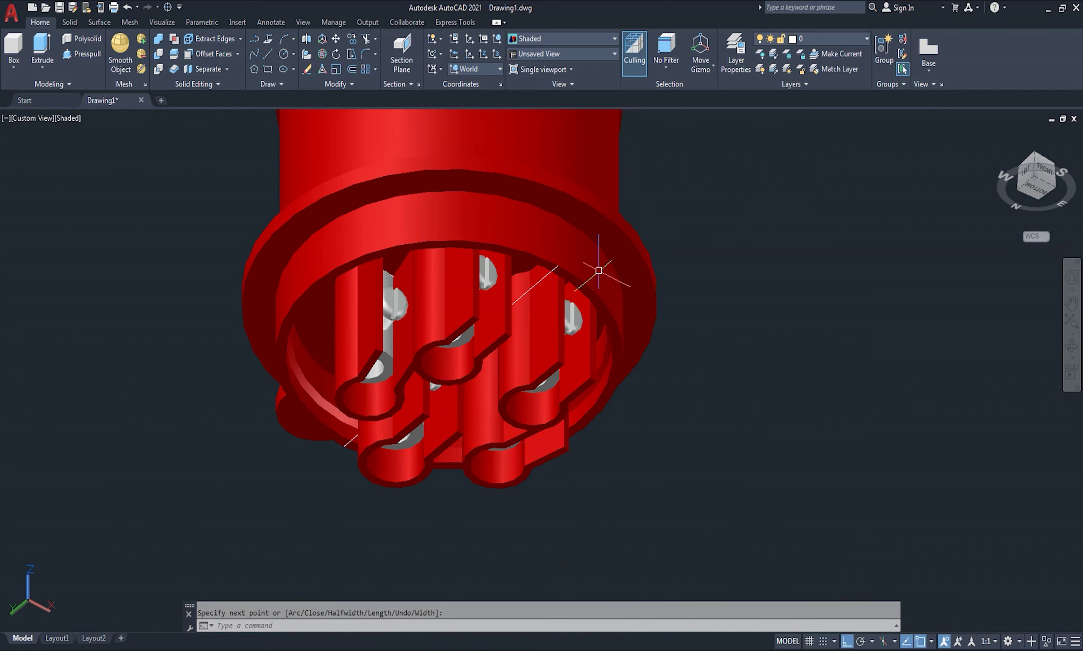
pyautogui.scroll(2, 346, 455)
pyautogui.scroll(3, 342, 456)
pyautogui.scroll(2, 342, 456)
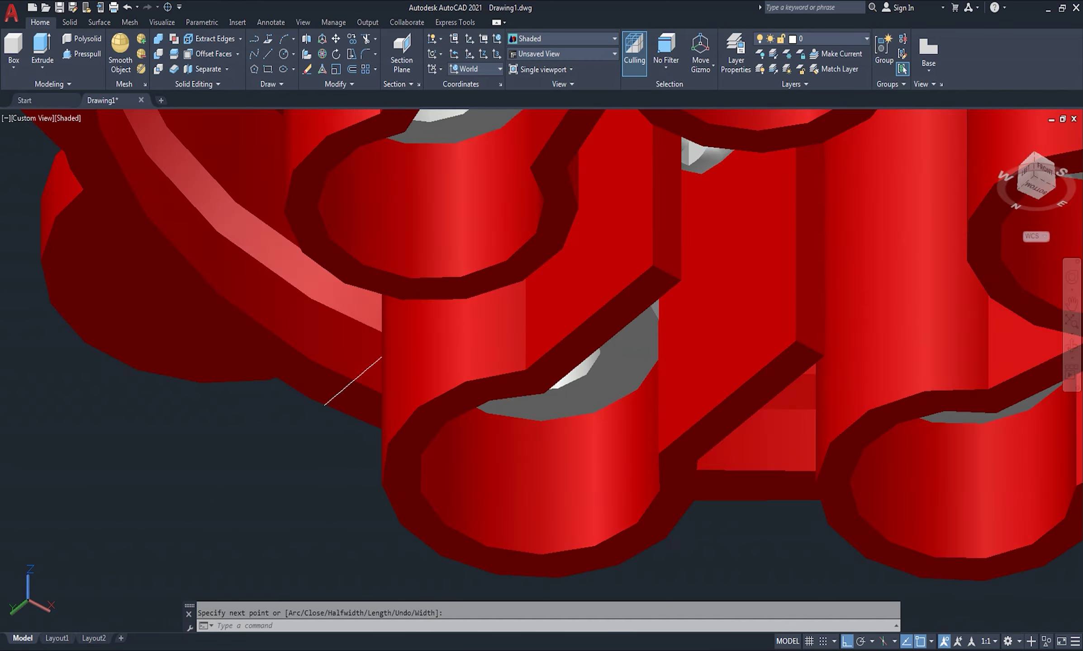
pyautogui.press('Escape')
pyautogui.click(347, 384)
pyautogui.scroll(2, 355, 391)
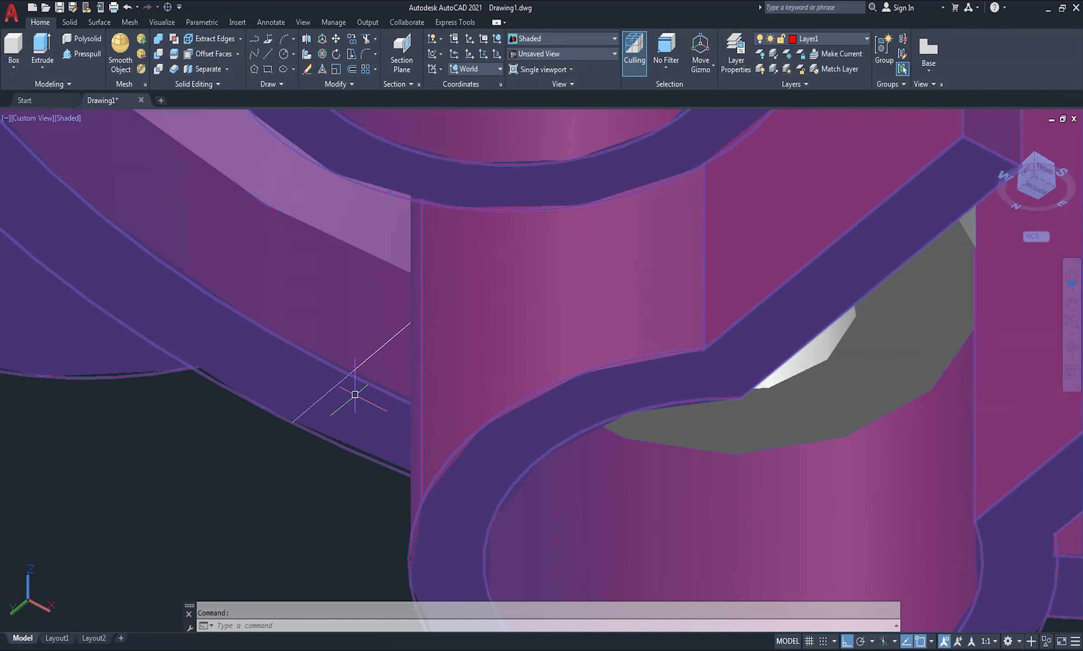
pyautogui.scroll(2, 367, 388)
pyautogui.press('Escape')
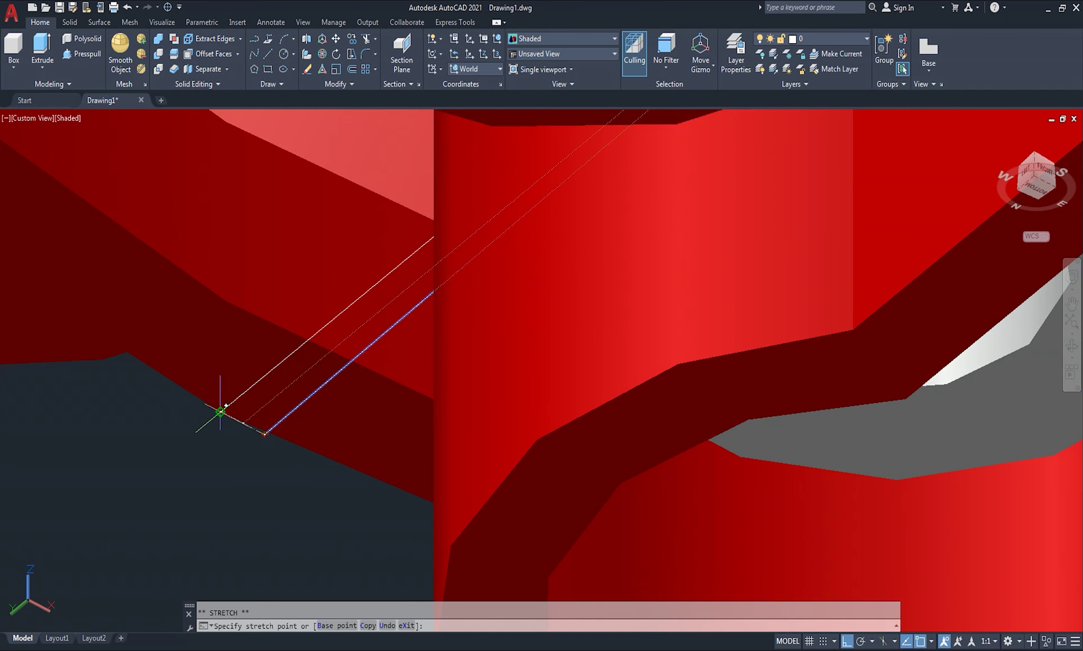
pyautogui.scroll(-3, 238, 470)
pyautogui.scroll(-3, 222, 462)
pyautogui.press('Escape')
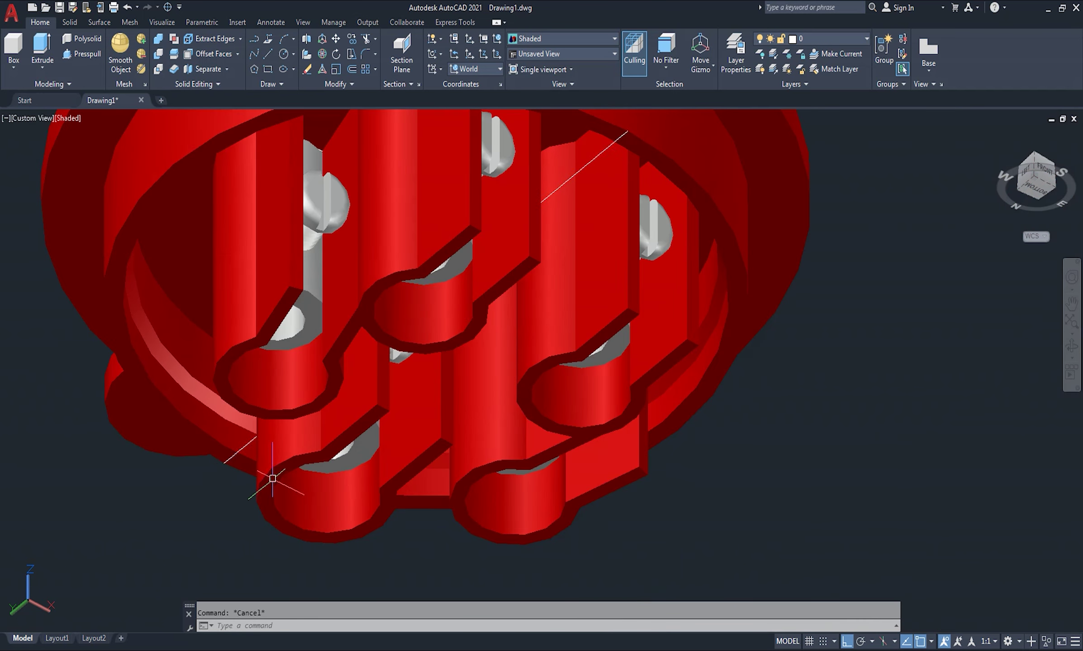
# Orbit to a bottom view showing both the five screws and the arc ring
pyautogui.click(1072, 355)
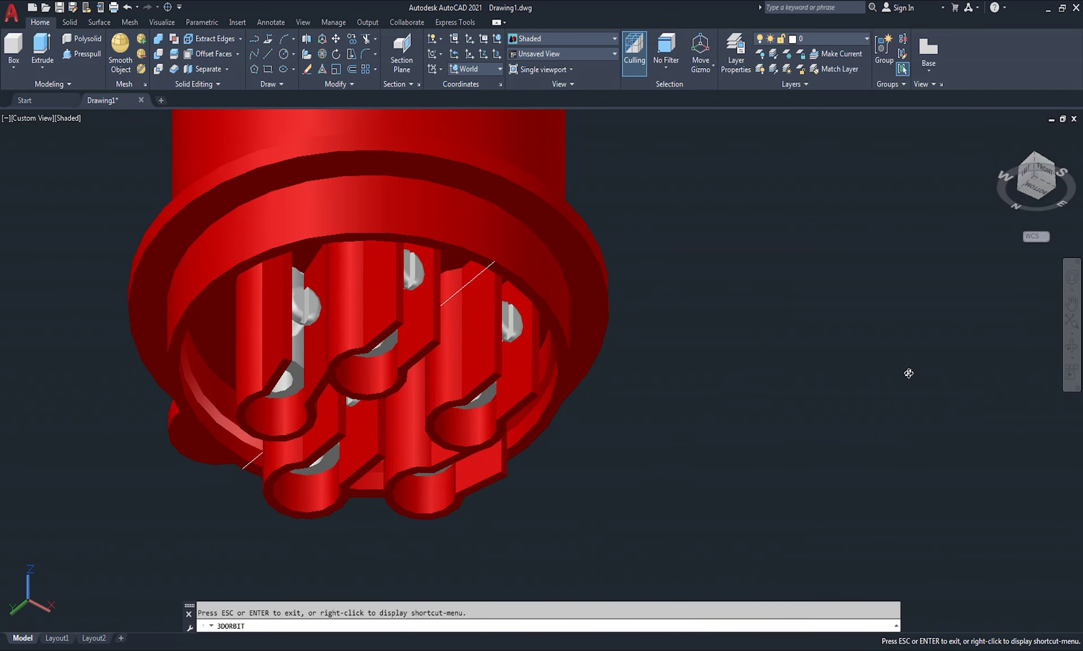
pyautogui.moveTo(906, 372)
pyautogui.mouseDown()
pyautogui.moveTo(800, 243)
pyautogui.moveTo(798, 225)
pyautogui.moveTo(827, 230)
pyautogui.moveTo(827, 179)
pyautogui.moveTo(820, 236)
pyautogui.moveTo(834, 303)
pyautogui.moveTo(1004, 271)
pyautogui.moveTo(973, 241)
pyautogui.moveTo(716, 373)
pyautogui.moveTo(725, 319)
pyautogui.moveTo(731, 375)
pyautogui.moveTo(799, 410)
pyautogui.moveTo(617, 377)
pyautogui.moveTo(607, 401)
pyautogui.moveTo(626, 381)
pyautogui.mouseUp()
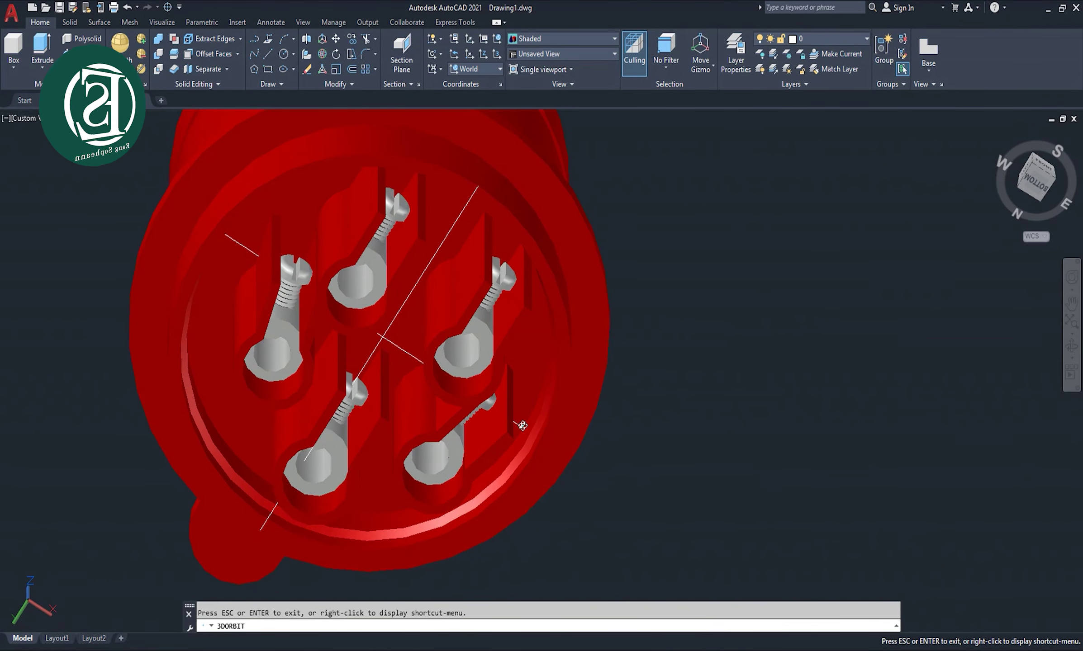
pyautogui.scroll(-3, 519, 425)
pyautogui.scroll(-2, 520, 425)
pyautogui.moveTo(632, 423); pyautogui.dragTo(602, 514, button='middle')
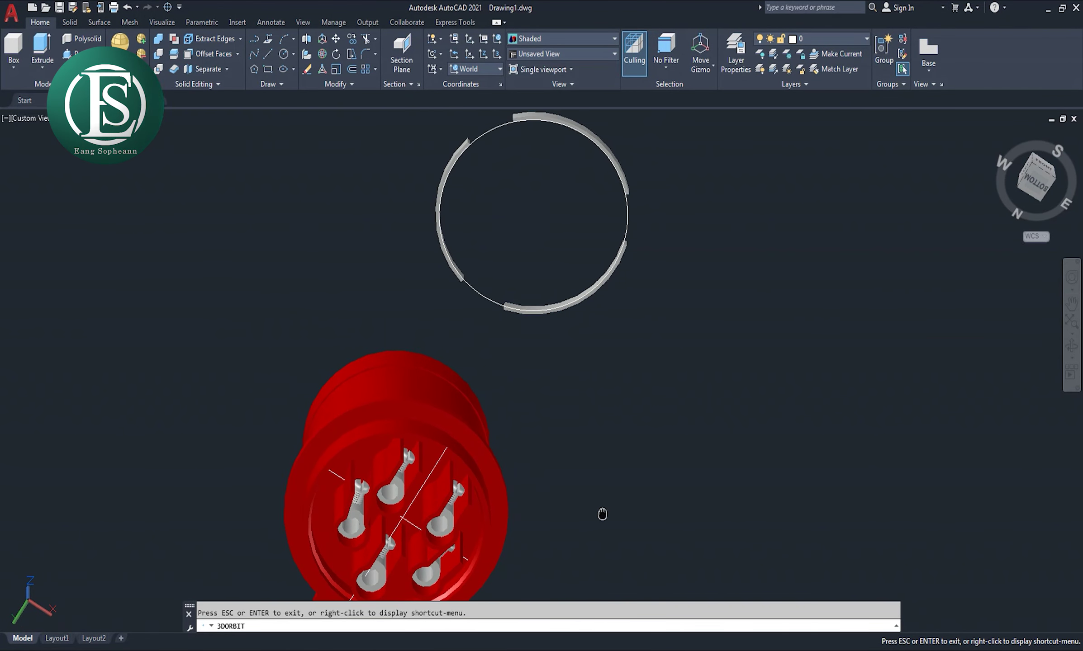
pyautogui.rightClick(673, 313)
pyautogui.click(688, 316)
# Move the arc ribs from the ring centre into the plug's open end, around the screws
pyautogui.write('m')
pyautogui.press('Return')
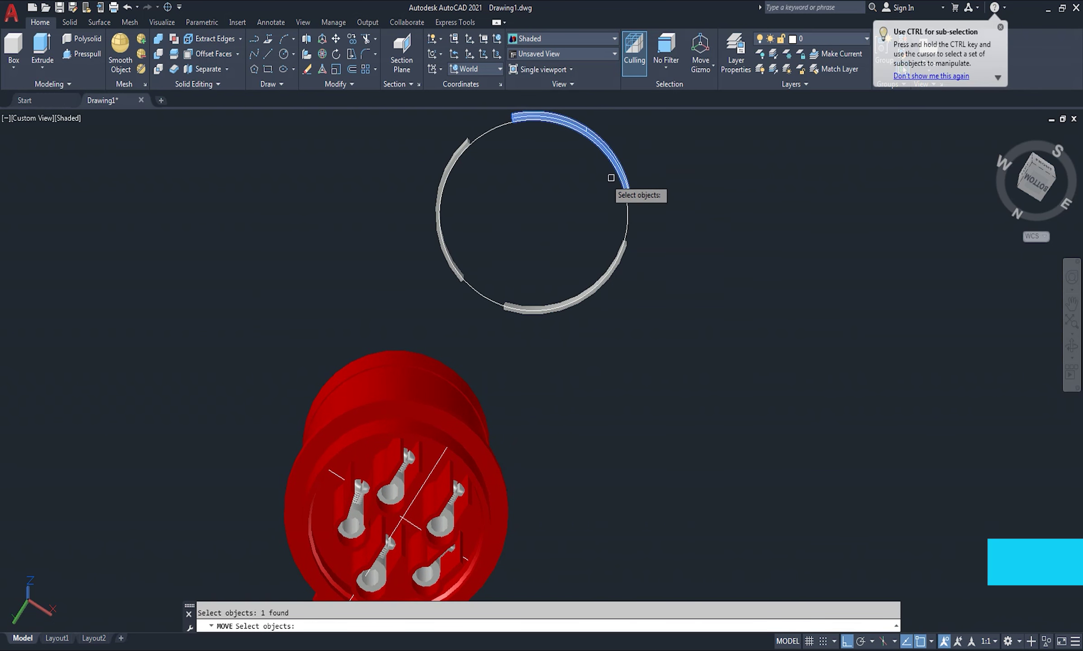
pyautogui.scroll(3, 565, 280)
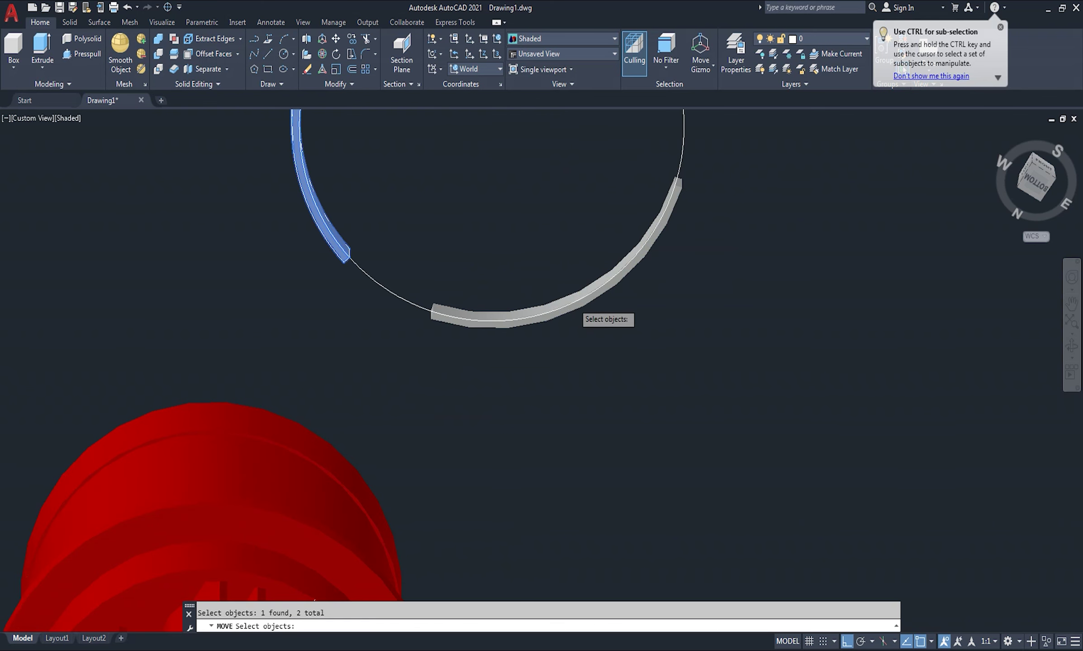
pyautogui.click(575, 319)
pyautogui.scroll(-4, 574, 334)
pyautogui.press('Return')
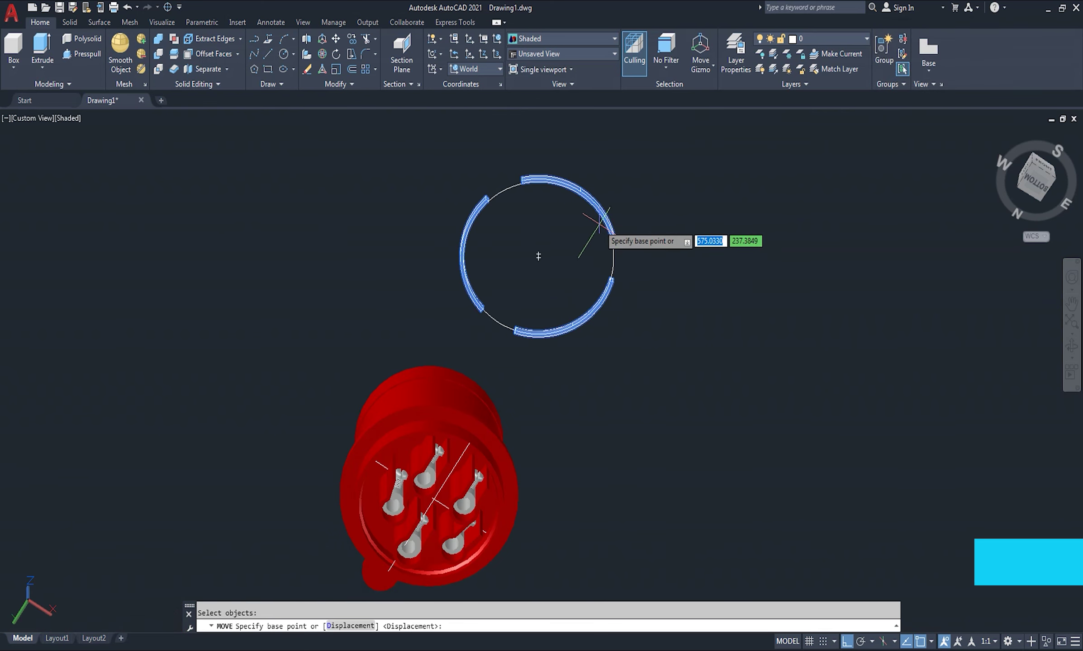
pyautogui.scroll(3, 588, 237)
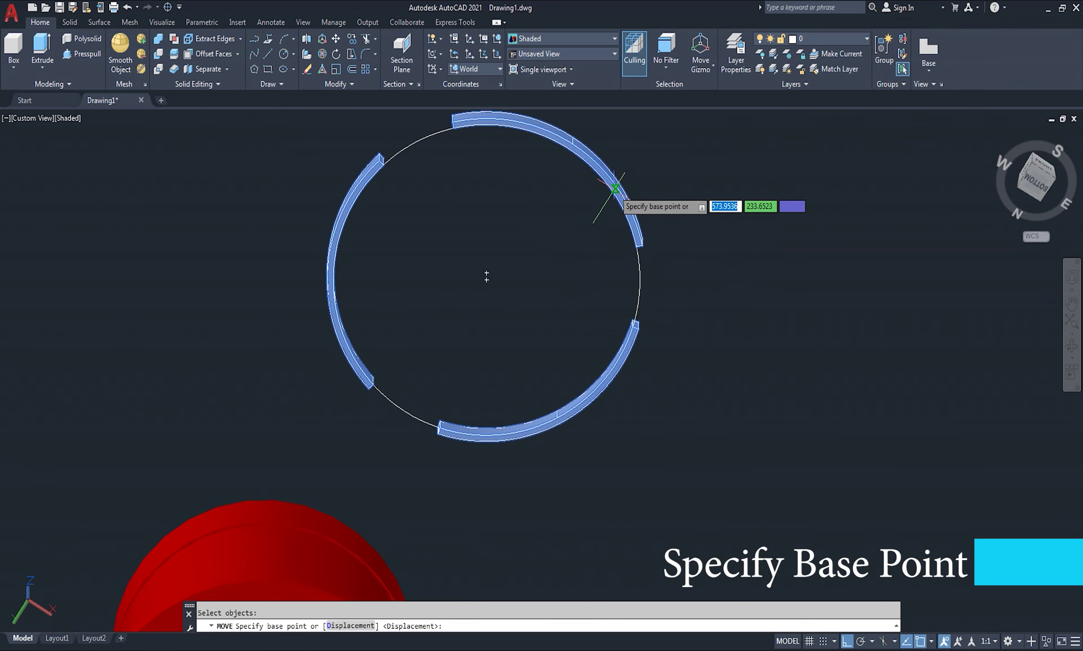
pyautogui.click(486, 279)
pyautogui.scroll(-4, 534, 244)
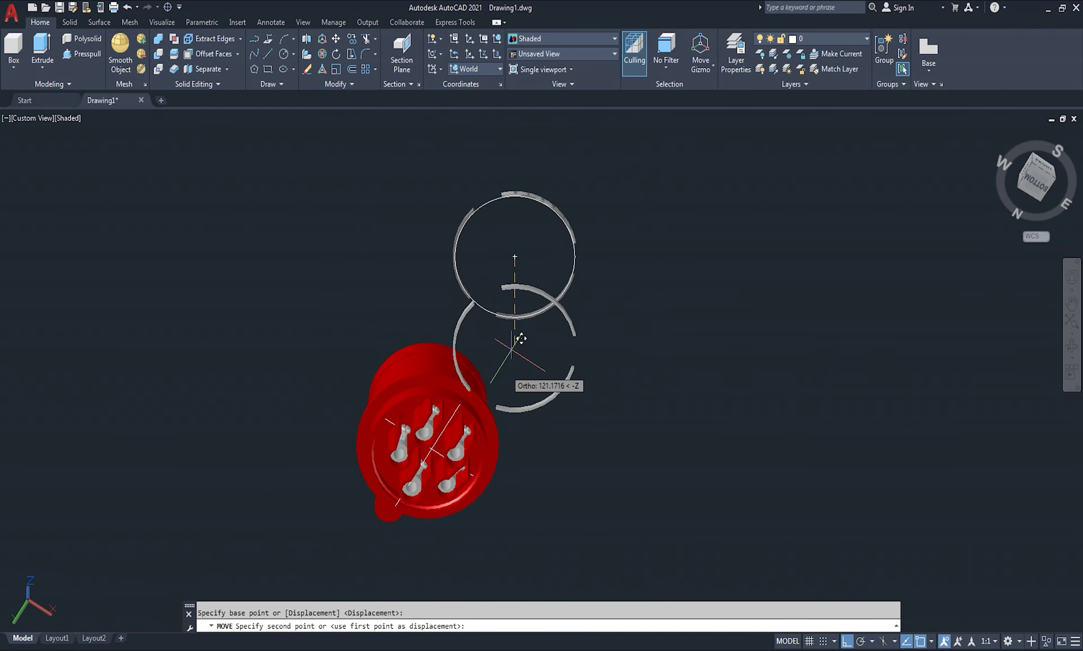
pyautogui.scroll(3, 521, 338)
pyautogui.scroll(4, 417, 404)
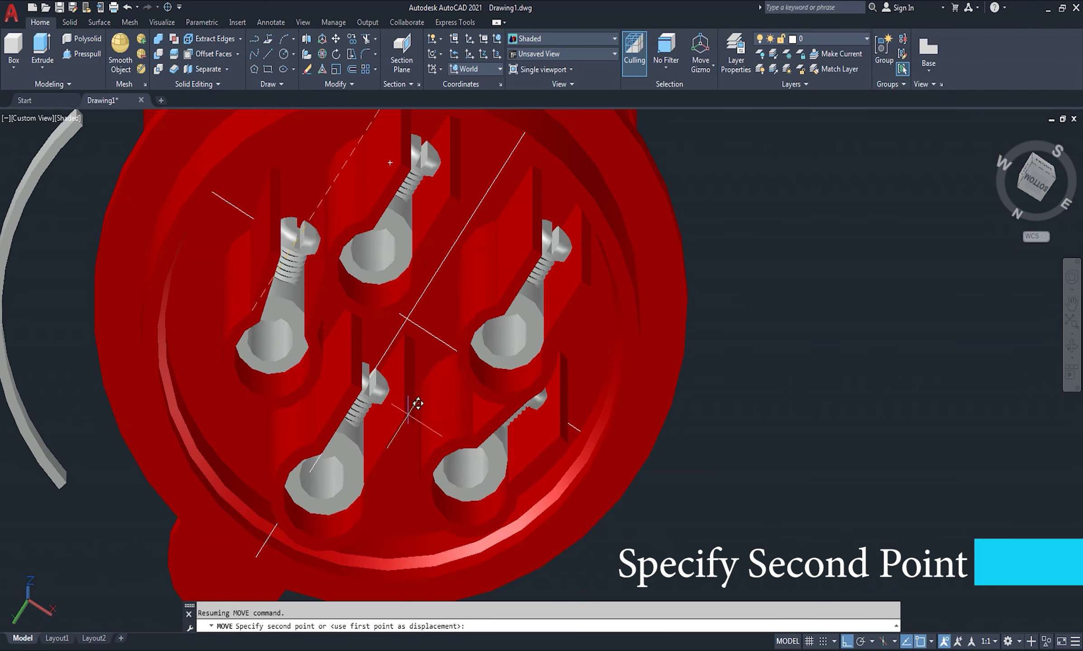
pyautogui.scroll(3, 409, 320)
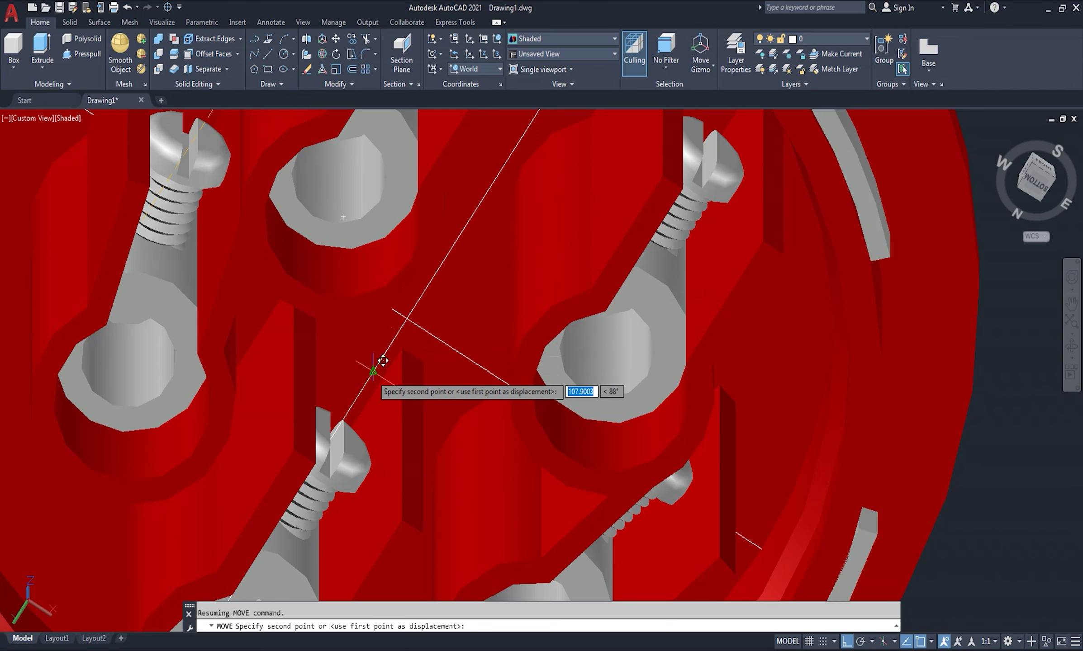
pyautogui.press('Escape')
pyautogui.scroll(-4, 388, 362)
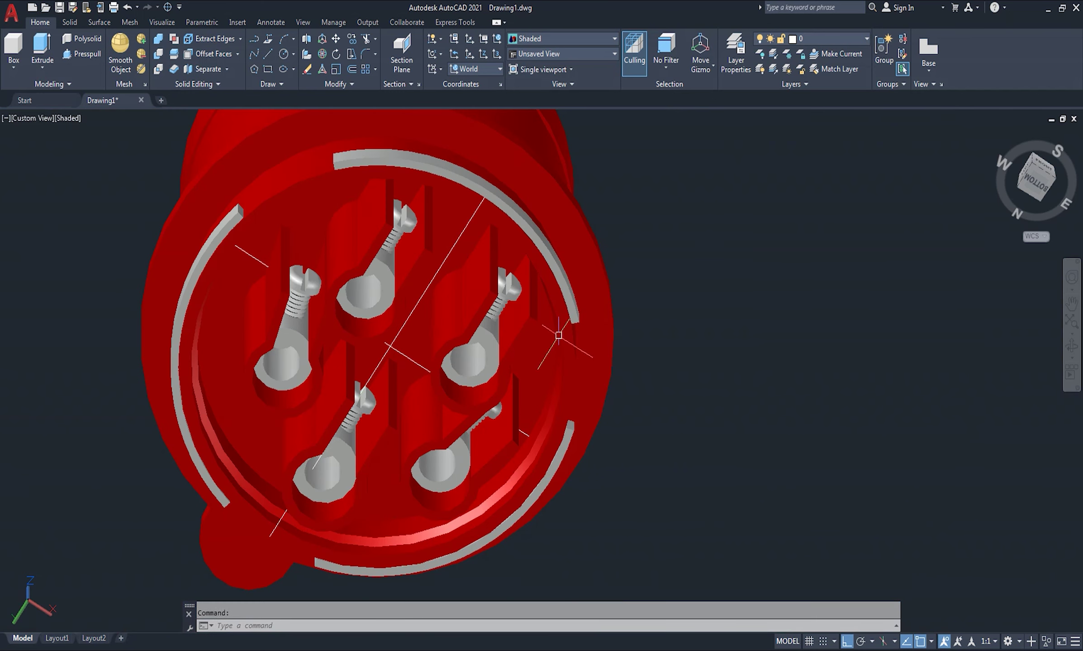
# From a side view, move the white arc ribs up 1.5 units along Z
pyautogui.click(1072, 353)
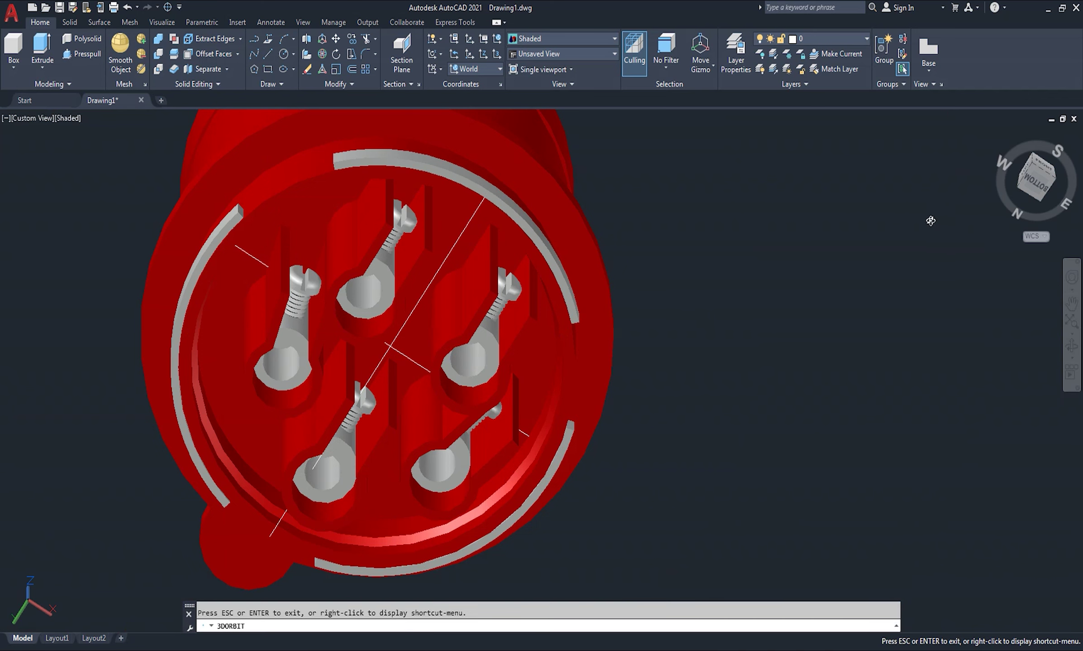
pyautogui.moveTo(755, 231)
pyautogui.mouseDown()
pyautogui.moveTo(696, 266)
pyautogui.moveTo(773, 321)
pyautogui.moveTo(669, 312)
pyautogui.moveTo(675, 366)
pyautogui.mouseUp()
pyautogui.rightClick(674, 366)
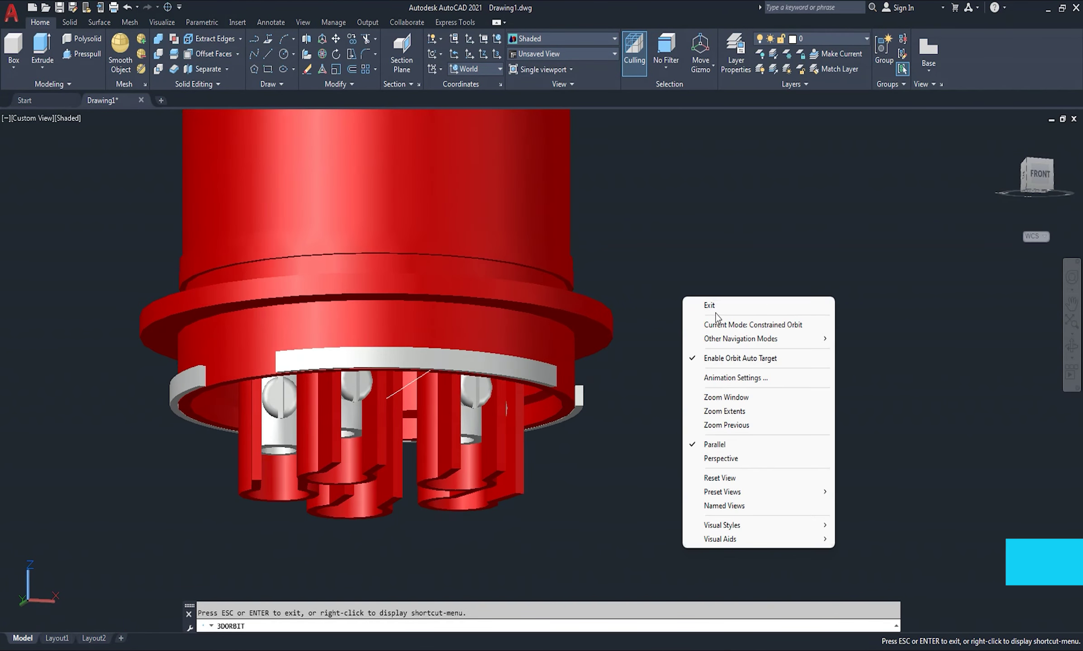
pyautogui.click(705, 304)
pyautogui.write('m')
pyautogui.press('Return')
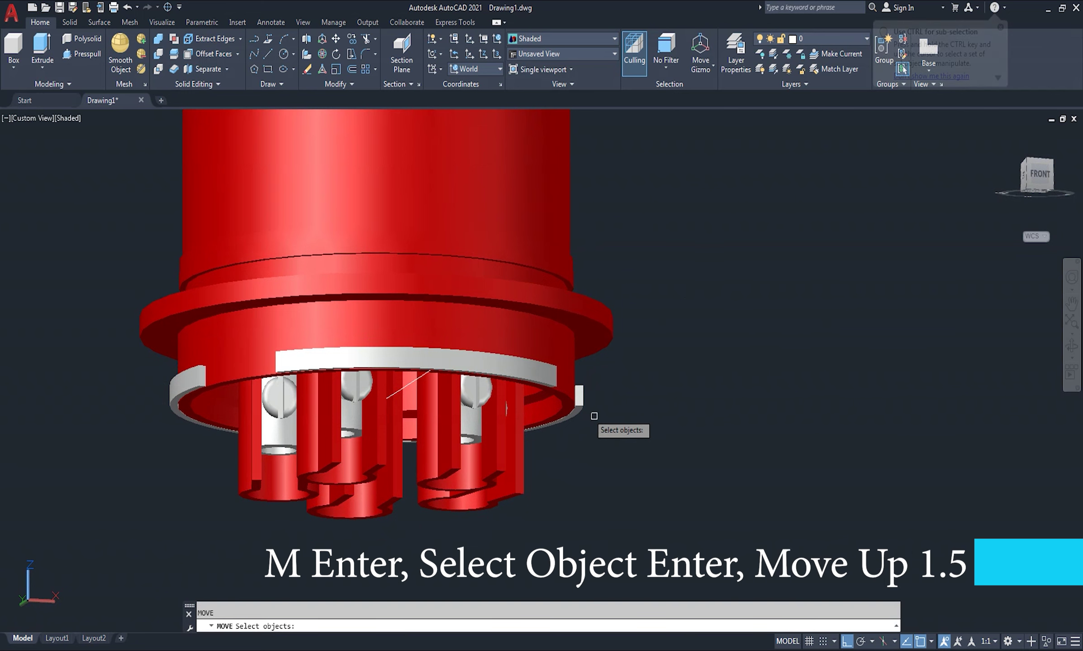
pyautogui.click(536, 381)
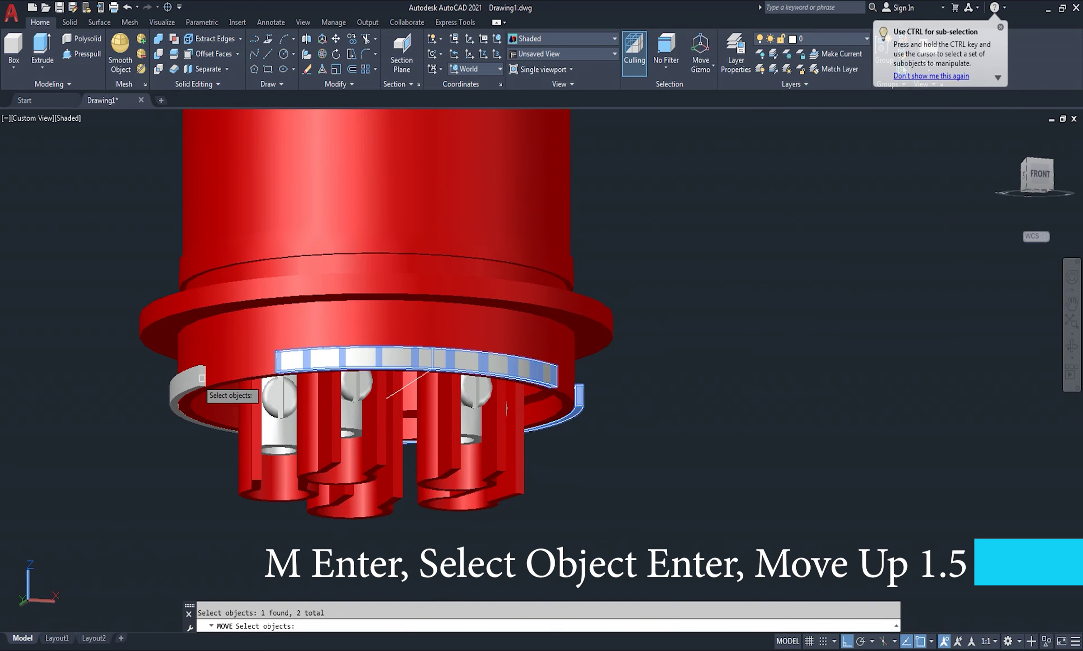
pyautogui.press('Return')
pyautogui.click(720, 393)
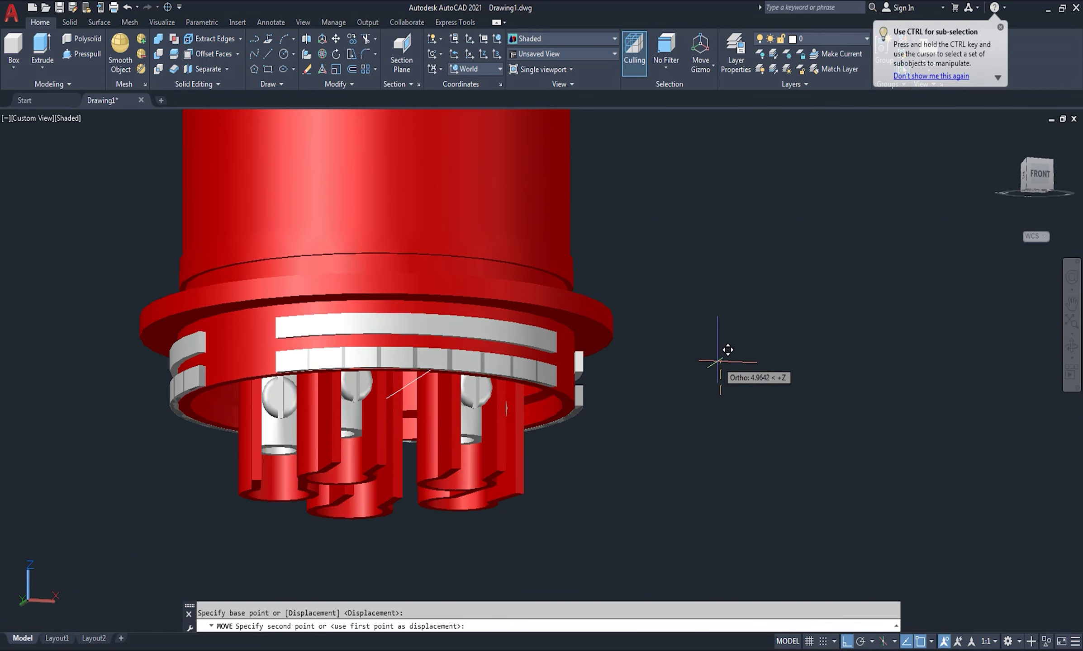
pyautogui.write('1.5')
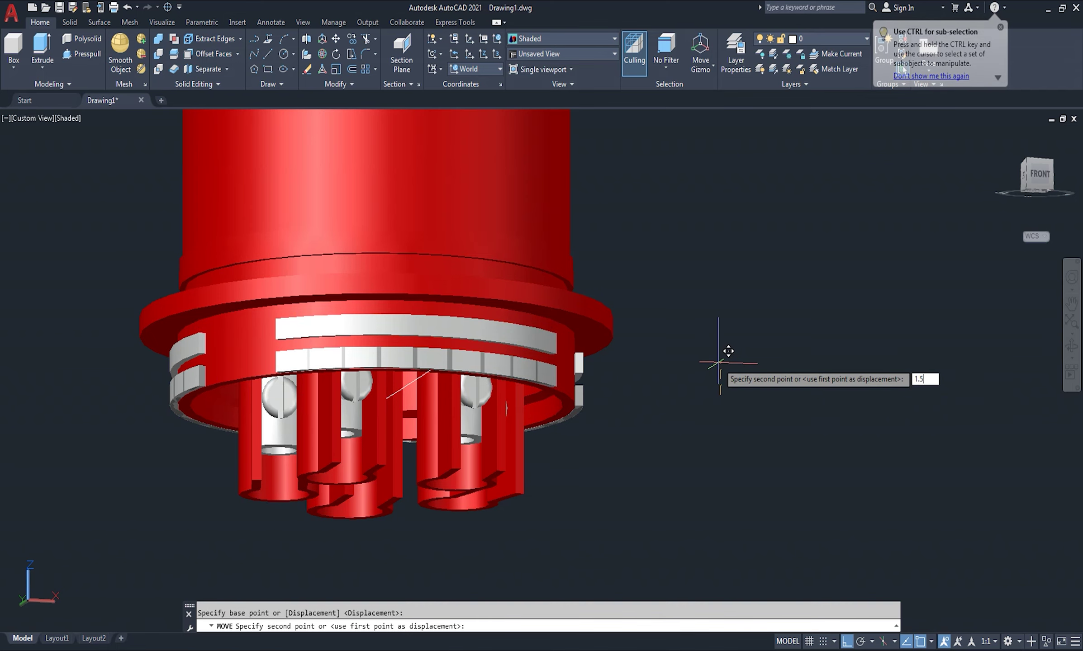
pyautogui.press('Return')
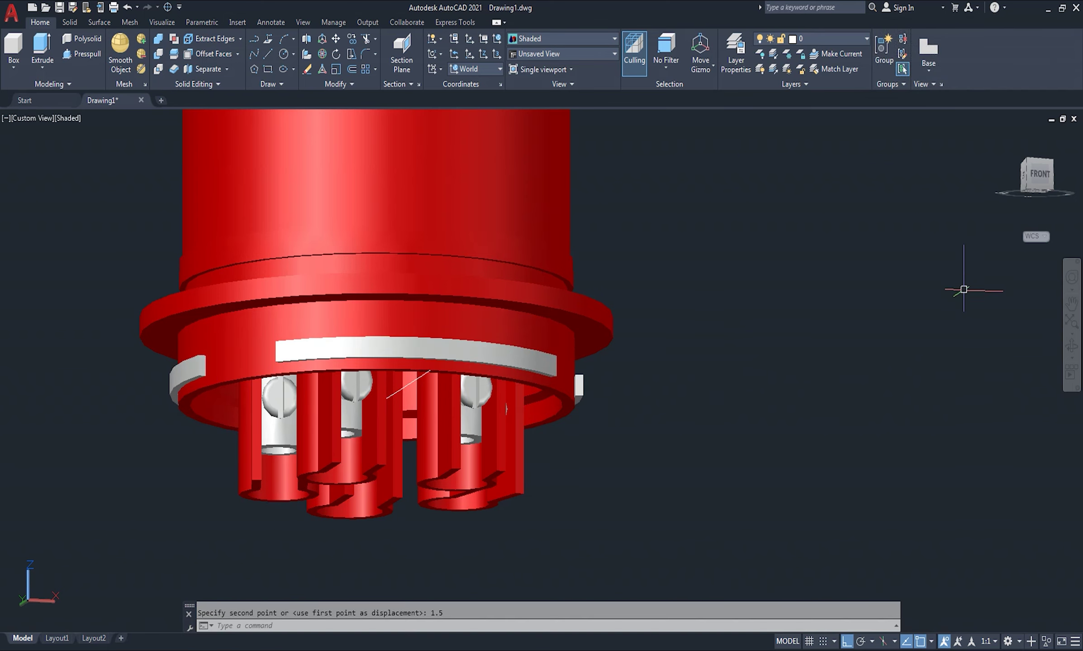
# From the right-side view, match the arc ribs' colour to the red plug body
pyautogui.click(1075, 357)
pyautogui.moveTo(810, 344)
pyautogui.mouseDown()
pyautogui.moveTo(668, 364)
pyautogui.moveTo(752, 379)
pyautogui.moveTo(751, 343)
pyautogui.moveTo(669, 336)
pyautogui.moveTo(584, 346)
pyautogui.mouseUp()
pyautogui.rightClick(758, 307)
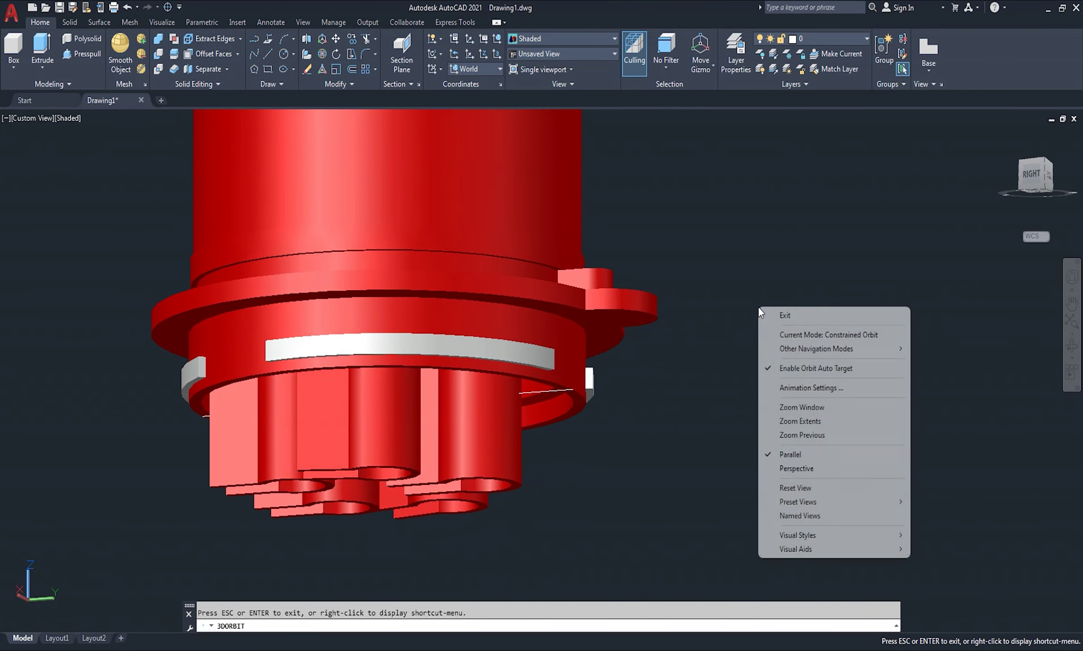
pyautogui.click(775, 315)
pyautogui.write('a')
pyautogui.press('Return')
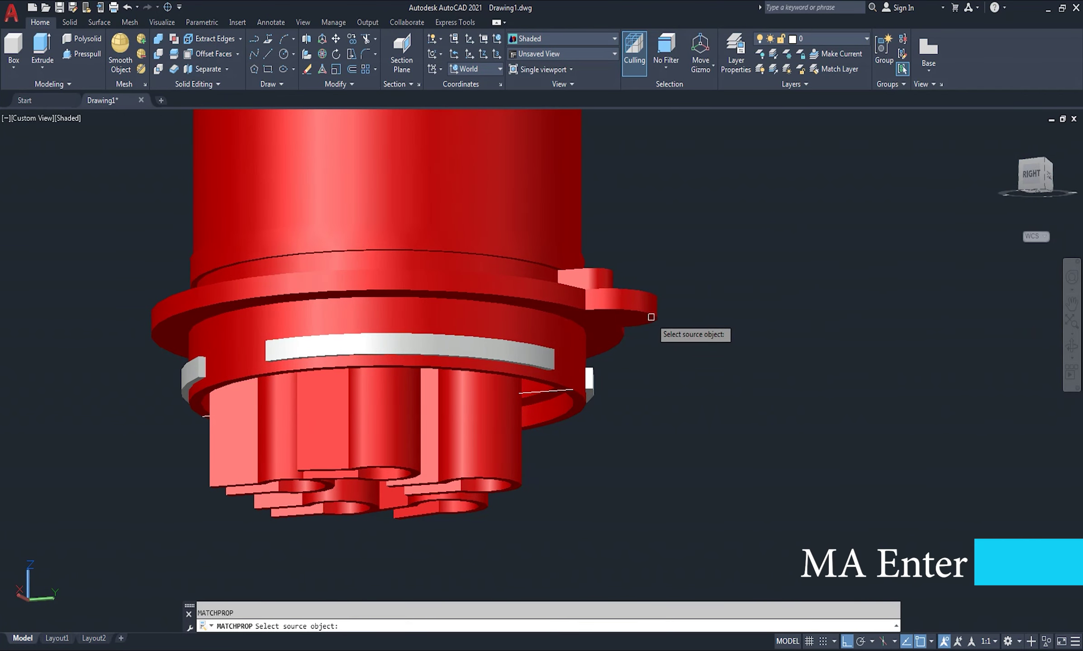
pyautogui.click(647, 313)
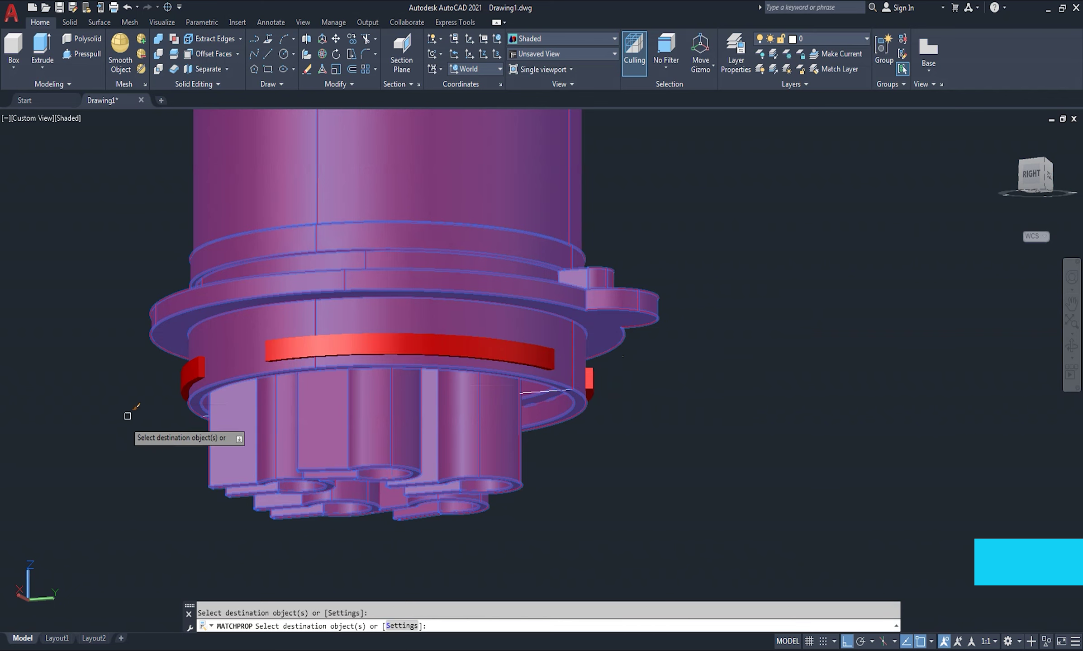
pyautogui.click(218, 495)
pyautogui.press('Return')
# Union the plug body with the right and left ribs into one red solid
pyautogui.write('uni')
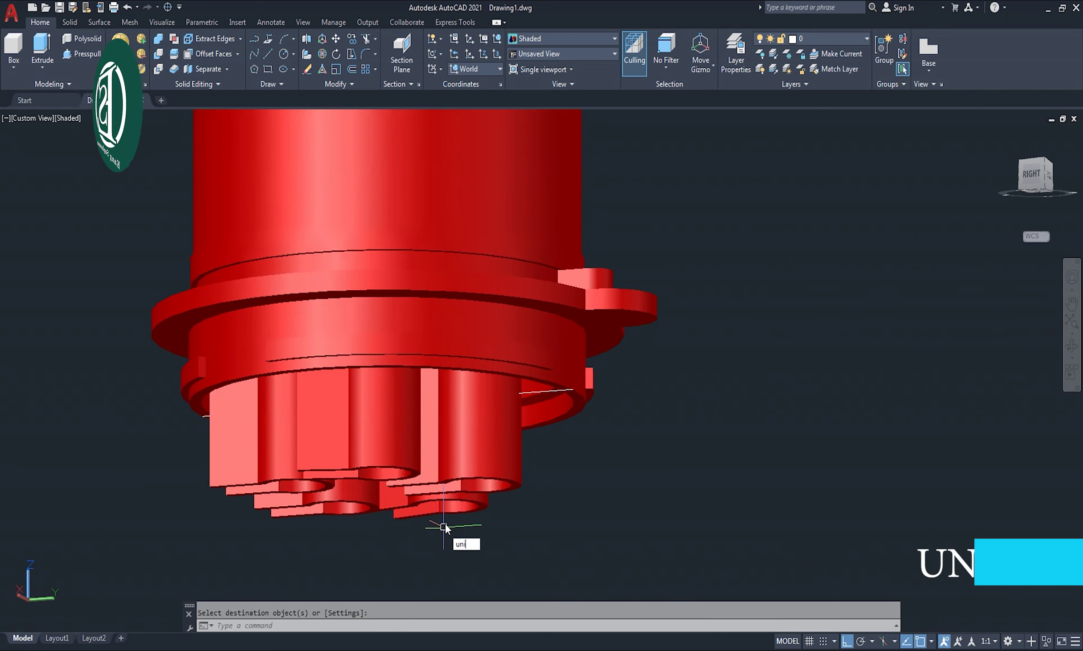
pyautogui.press('Return')
pyautogui.click(451, 341)
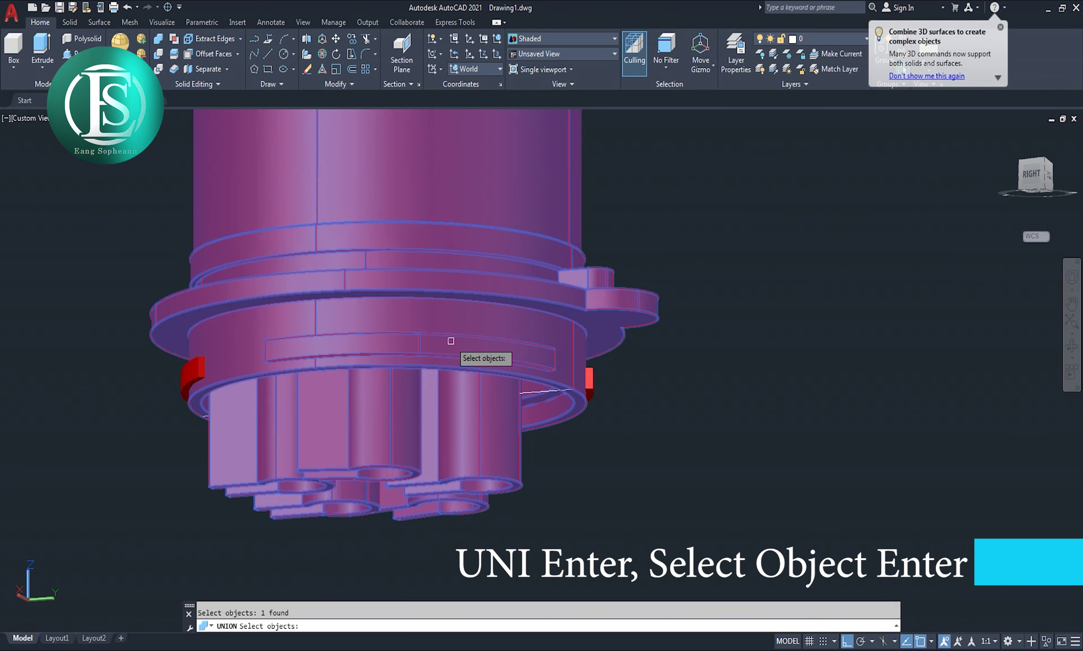
pyautogui.click(590, 380)
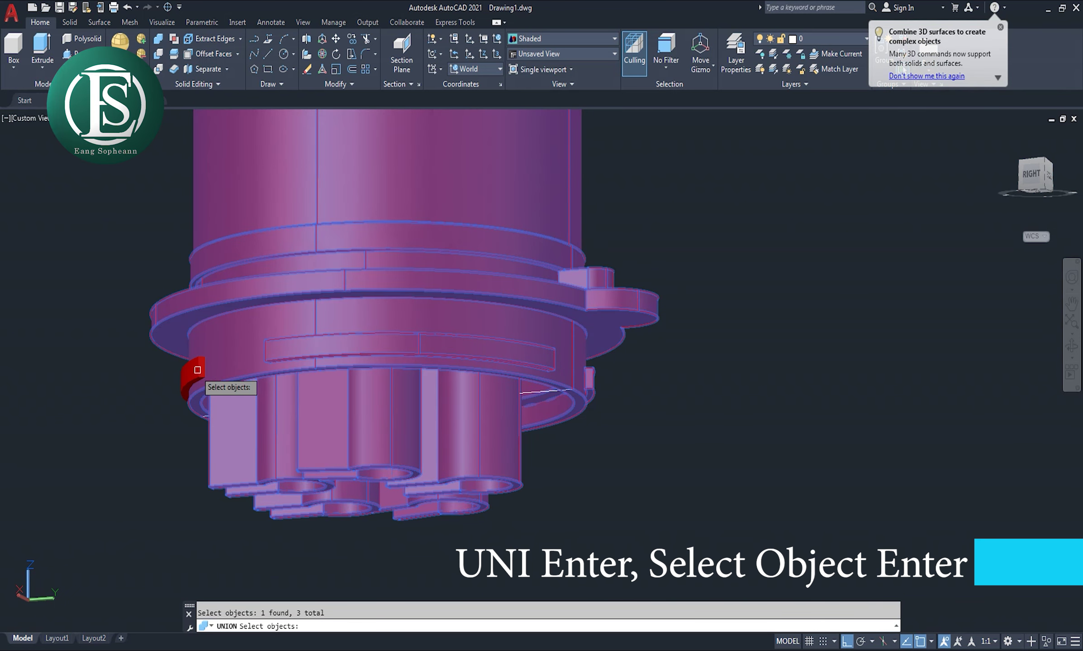
pyautogui.click(197, 370)
pyautogui.press('Return')
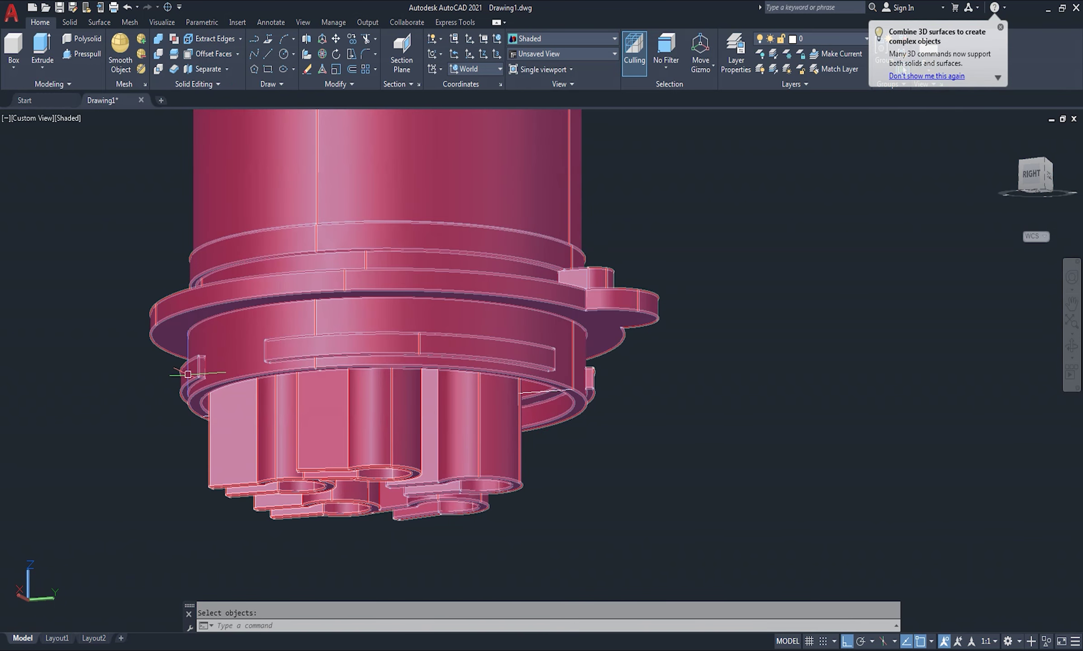
pyautogui.press('Return')
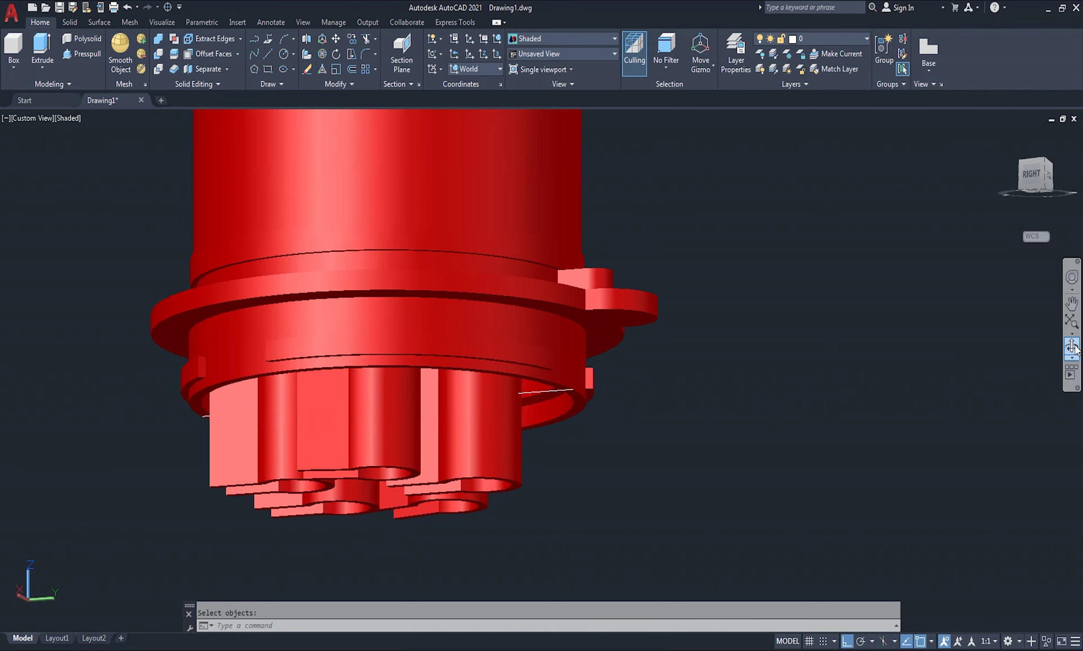
pyautogui.click(1072, 348)
# Viewing the pin end up close, delete the vertical construction line crossing it
pyautogui.moveTo(619, 345)
pyautogui.mouseDown()
pyautogui.moveTo(541, 325)
pyautogui.moveTo(731, 308)
pyautogui.moveTo(737, 387)
pyautogui.moveTo(733, 377)
pyautogui.moveTo(631, 442)
pyautogui.moveTo(517, 382)
pyautogui.moveTo(342, 334)
pyautogui.moveTo(486, 225)
pyautogui.moveTo(447, 213)
pyautogui.moveTo(448, 201)
pyautogui.mouseUp()
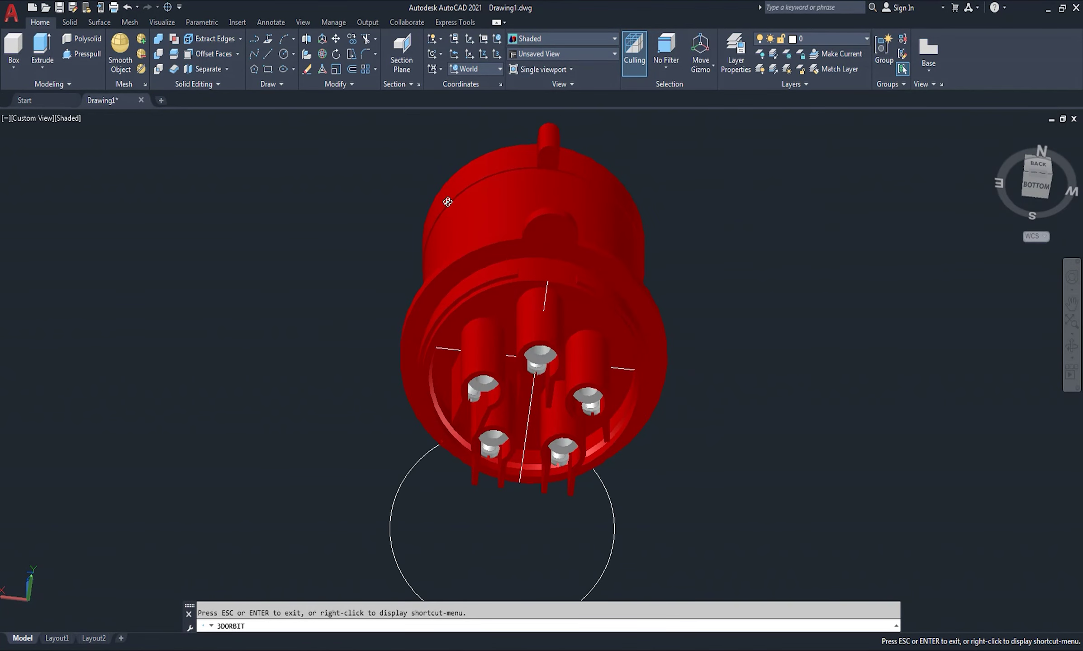
pyautogui.scroll(2, 543, 369)
pyautogui.rightClick(854, 358)
pyautogui.click(862, 365)
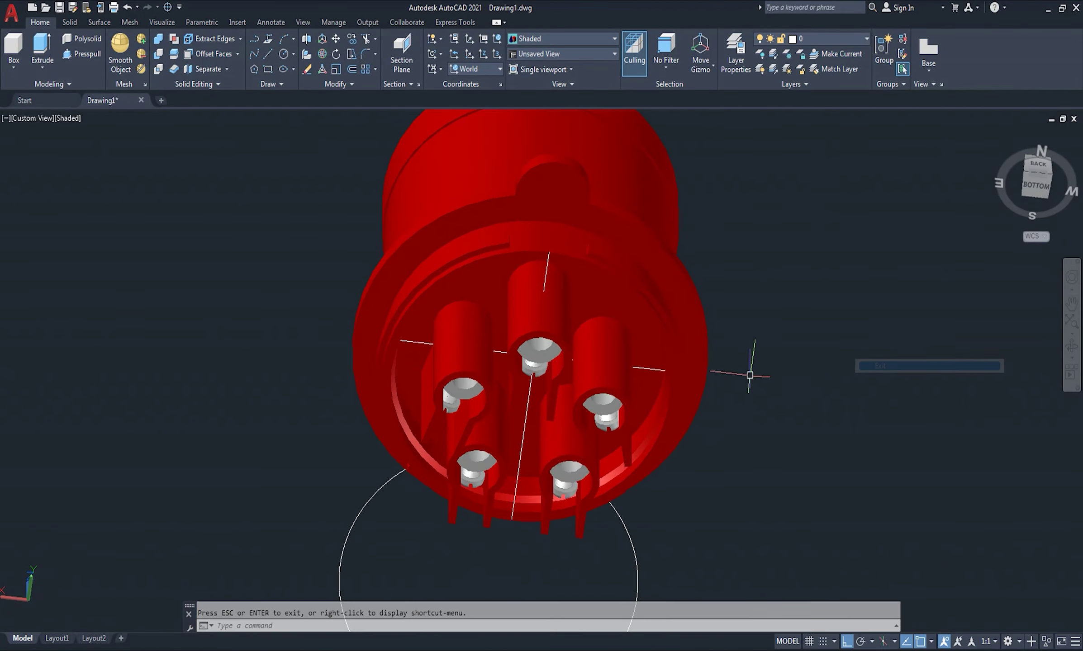
pyautogui.scroll(3, 679, 380)
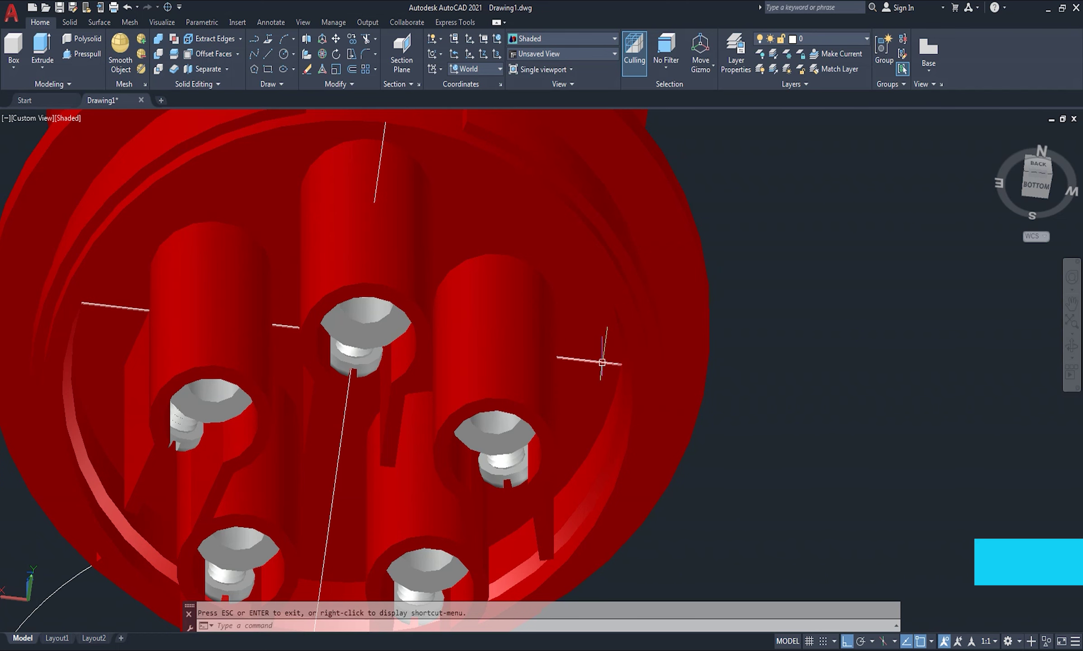
pyautogui.click(588, 363)
pyautogui.press('Escape')
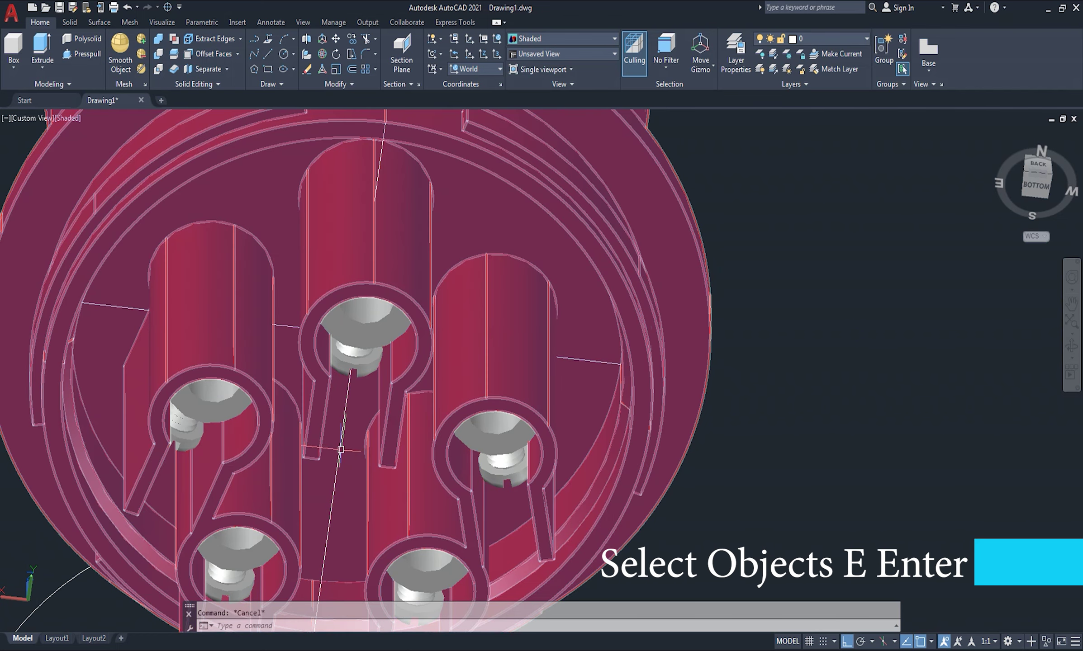
pyautogui.click(341, 449)
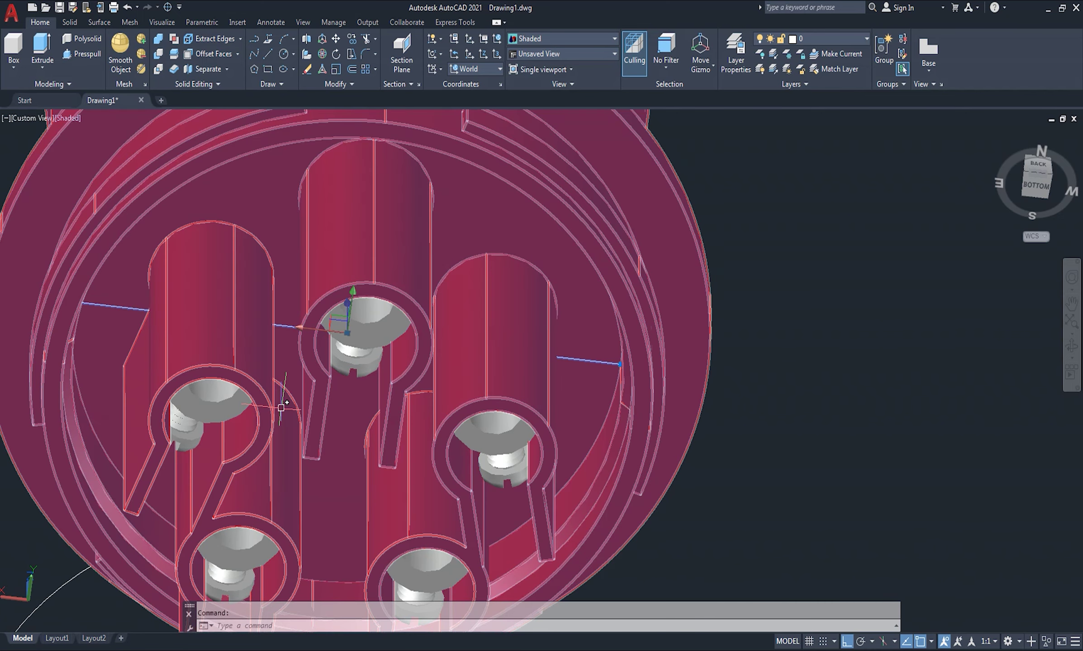
pyautogui.press('Delete')
pyautogui.scroll(-5, 685, 384)
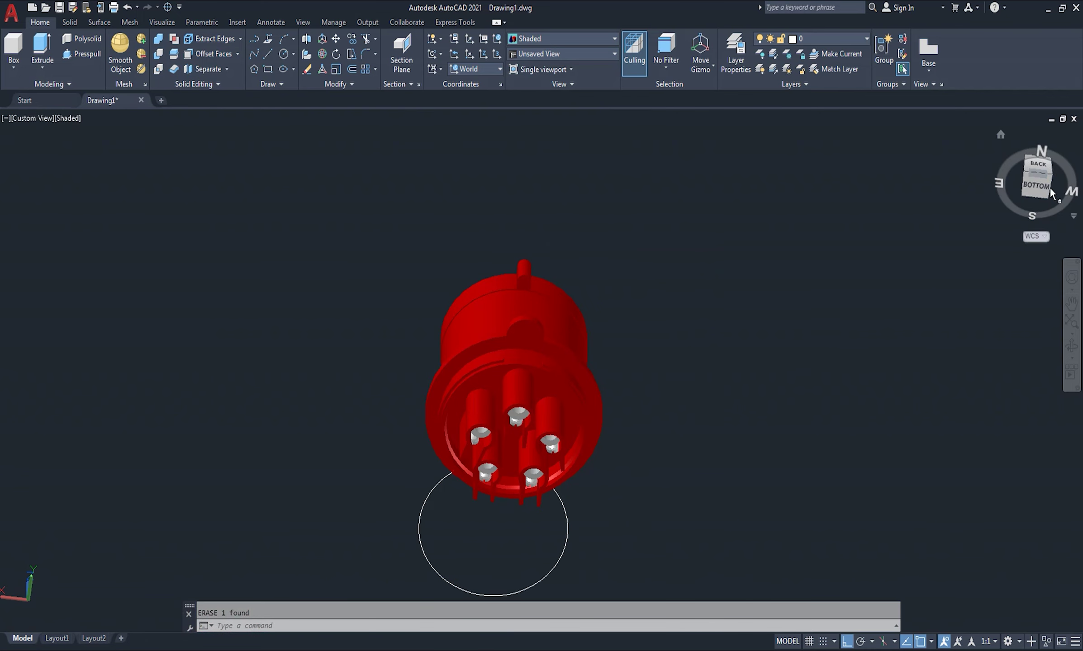
# In NE isometric view, erase the leftover 64-diameter construction circle above the plug
pyautogui.click(1027, 180)
pyautogui.click(1032, 155)
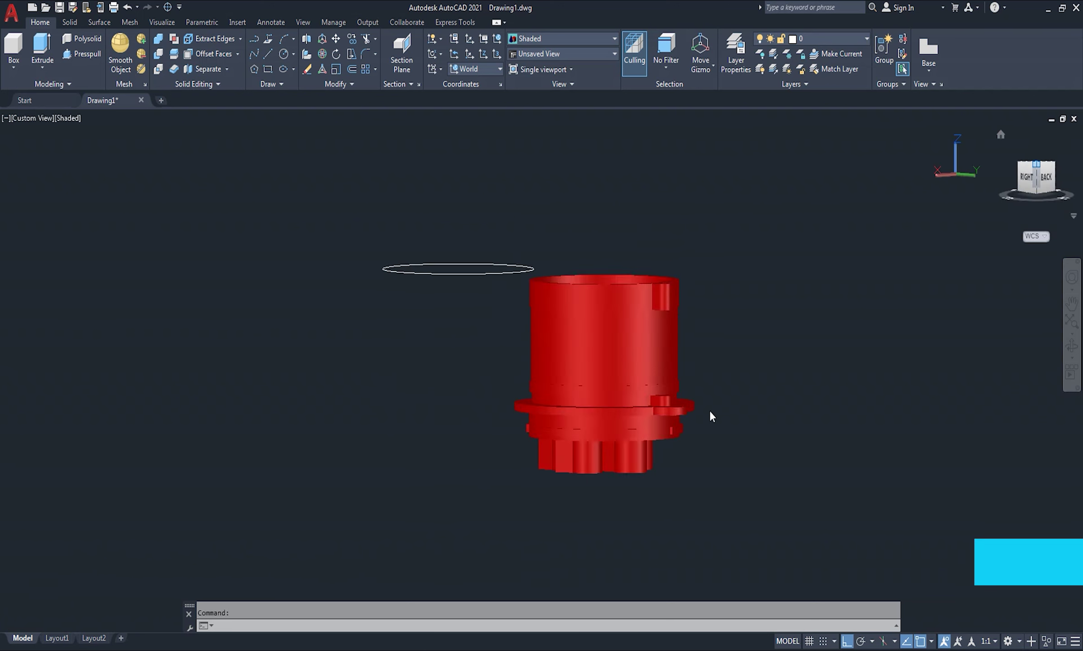
pyautogui.click(407, 271)
pyautogui.click(328, 357)
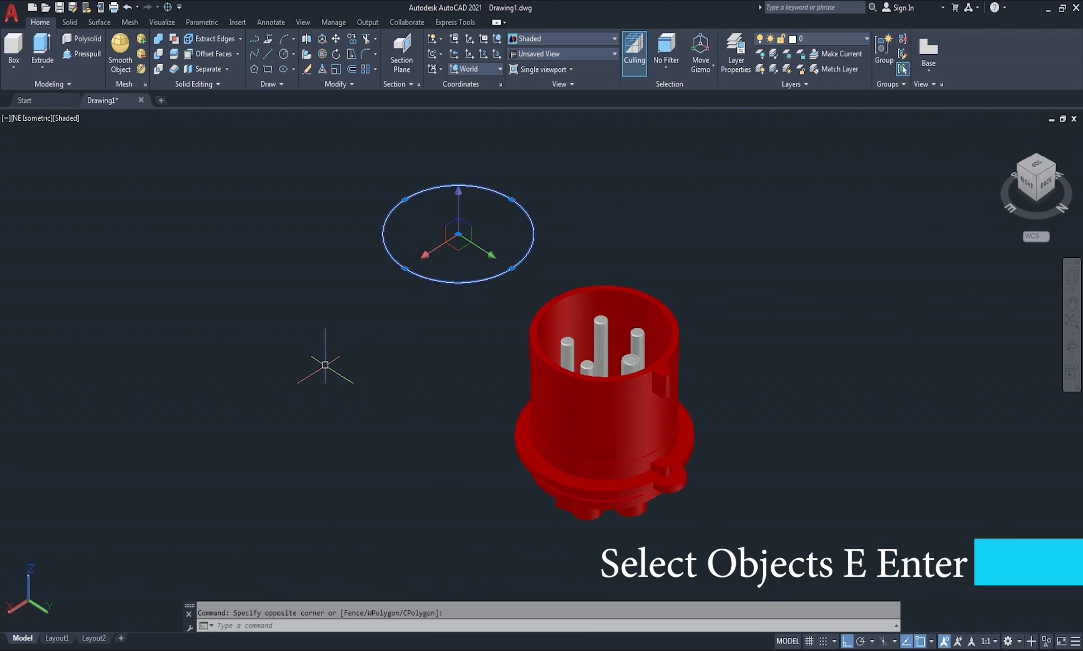
pyautogui.scroll(3, 749, 339)
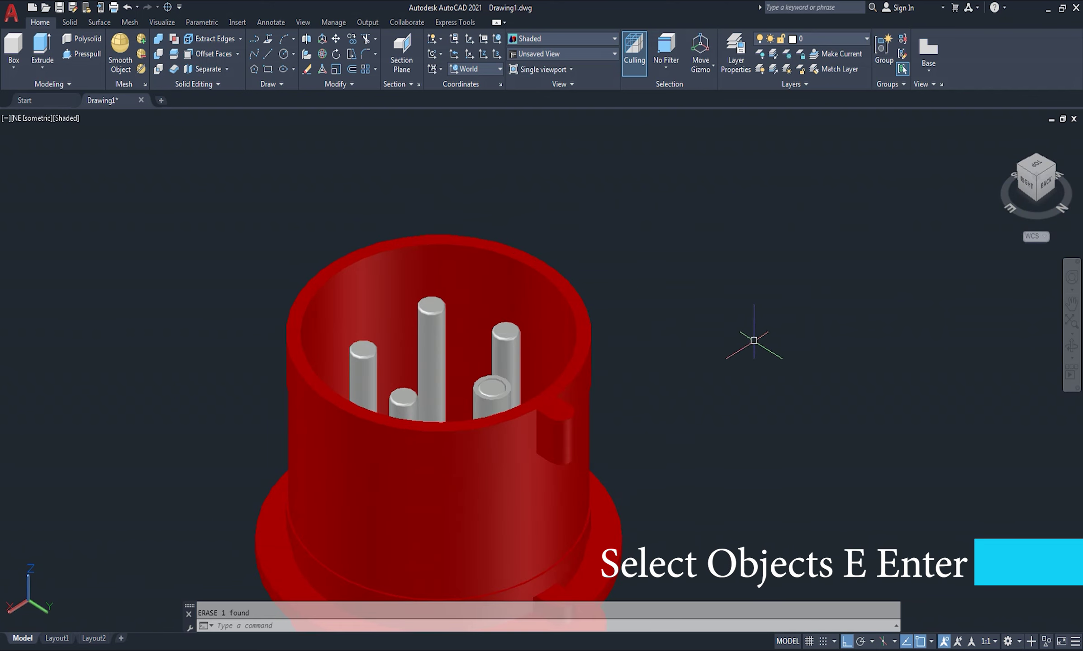
pyautogui.scroll(2, 745, 286)
pyautogui.scroll(-3, 744, 286)
pyautogui.scroll(-2, 731, 273)
pyautogui.scroll(2, 731, 273)
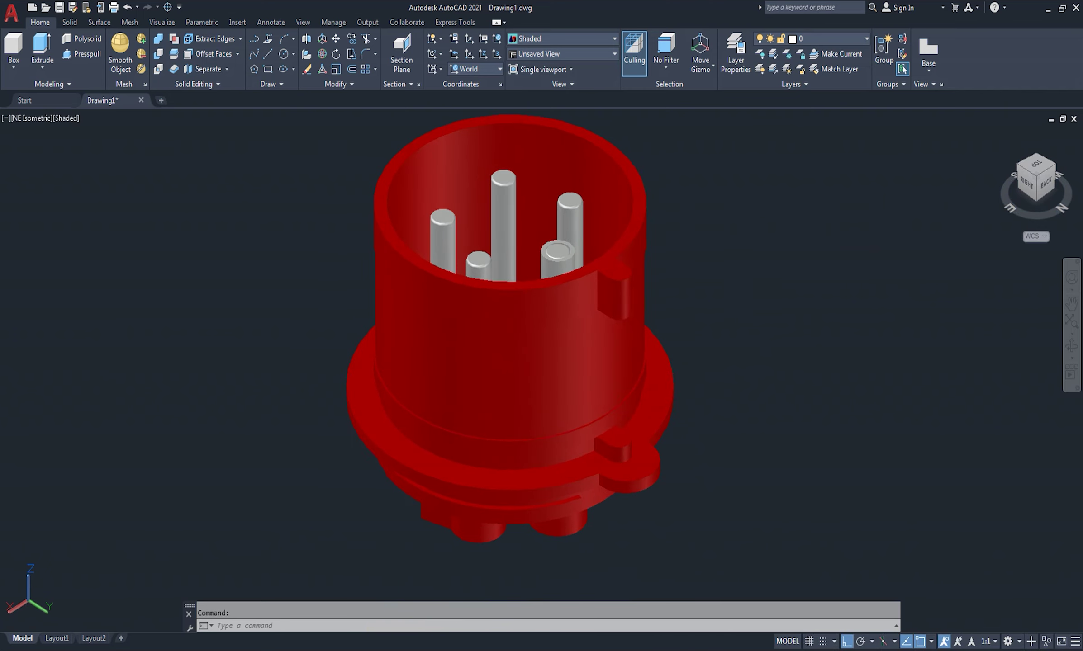
pyautogui.scroll(-1, 709, 311)
# Orbit around the finished plug to inspect its open end and pins
pyautogui.click(1072, 349)
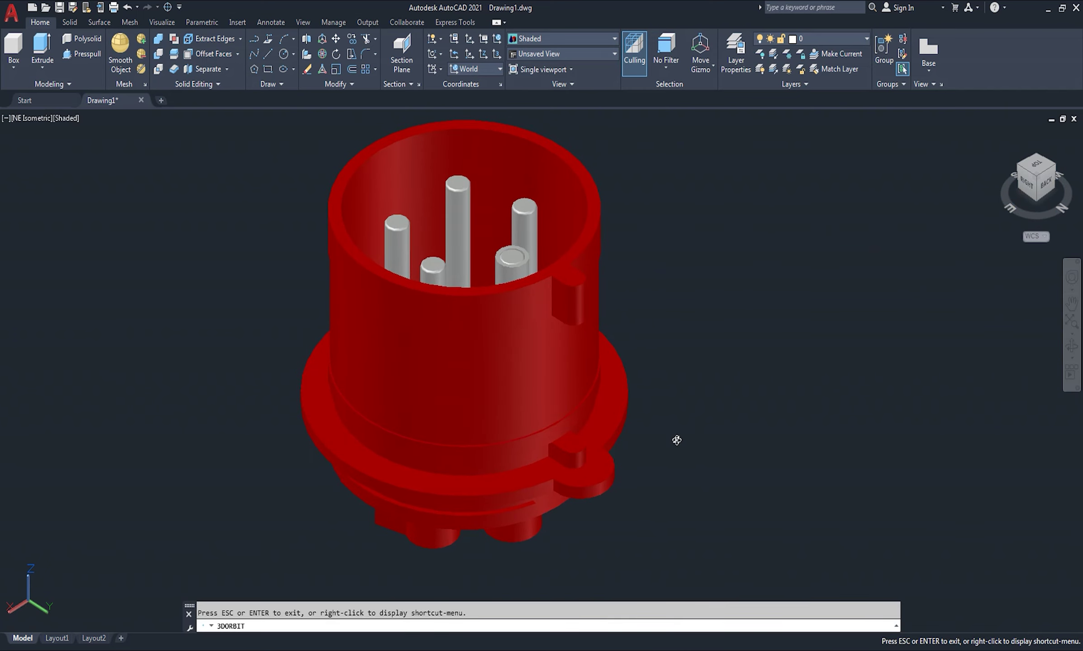
pyautogui.moveTo(488, 384)
pyautogui.mouseDown()
pyautogui.moveTo(742, 372)
pyautogui.moveTo(619, 198)
pyautogui.moveTo(778, 335)
pyautogui.moveTo(965, 333)
pyautogui.moveTo(487, 303)
pyautogui.moveTo(579, 325)
pyautogui.moveTo(534, 375)
pyautogui.moveTo(554, 391)
pyautogui.moveTo(620, 330)
pyautogui.moveTo(574, 323)
pyautogui.moveTo(610, 279)
pyautogui.mouseUp()
pyautogui.moveTo(412, 327)
pyautogui.mouseDown()
pyautogui.moveTo(391, 452)
pyautogui.moveTo(457, 416)
pyautogui.moveTo(537, 407)
pyautogui.moveTo(623, 363)
pyautogui.moveTo(642, 437)
pyautogui.mouseUp()
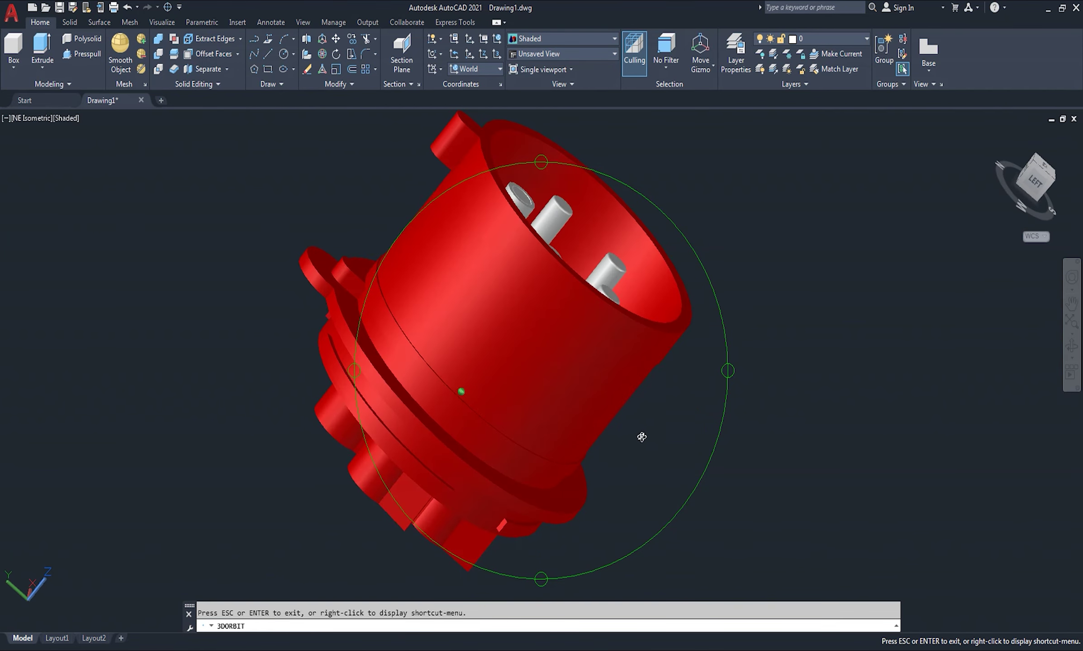
pyautogui.moveTo(510, 369); pyautogui.dragTo(502, 258)
pyautogui.moveTo(540, 394); pyautogui.dragTo(463, 342)
pyautogui.moveTo(453, 246)
pyautogui.mouseDown()
pyautogui.moveTo(341, 292)
pyautogui.moveTo(328, 382)
pyautogui.moveTo(471, 352)
pyautogui.moveTo(382, 363)
pyautogui.moveTo(375, 471)
pyautogui.moveTo(641, 428)
pyautogui.moveTo(593, 459)
pyautogui.moveTo(713, 206)
pyautogui.moveTo(676, 213)
pyautogui.moveTo(648, 290)
pyautogui.moveTo(673, 260)
pyautogui.moveTo(387, 423)
pyautogui.moveTo(475, 463)
pyautogui.mouseUp()
pyautogui.rightClick(772, 288)
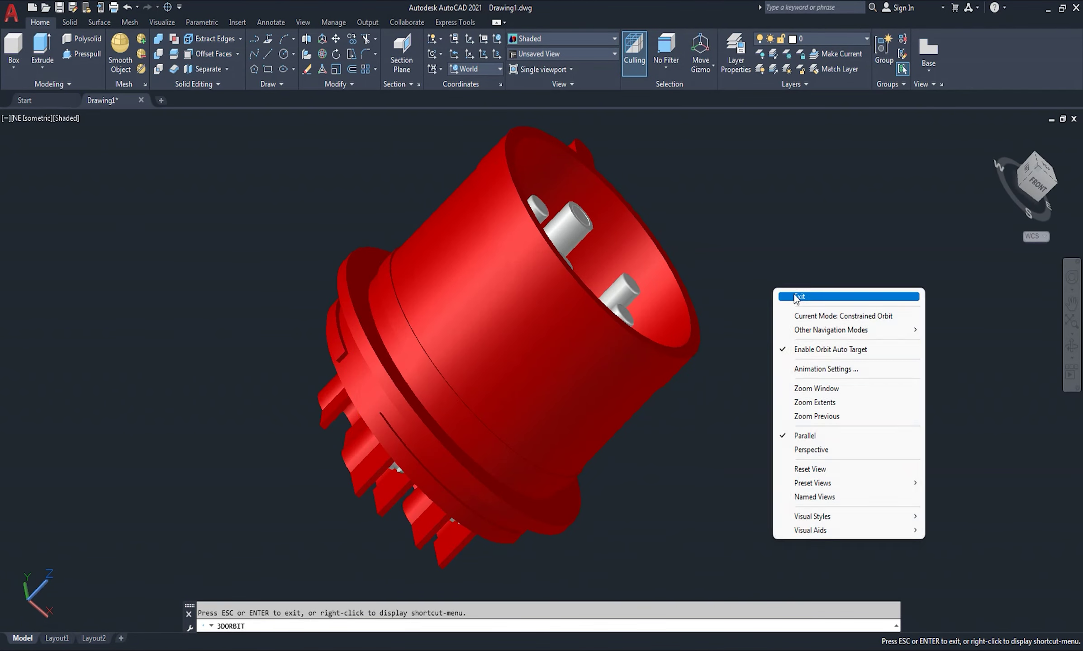
pyautogui.click(785, 294)
pyautogui.scroll(2, 680, 341)
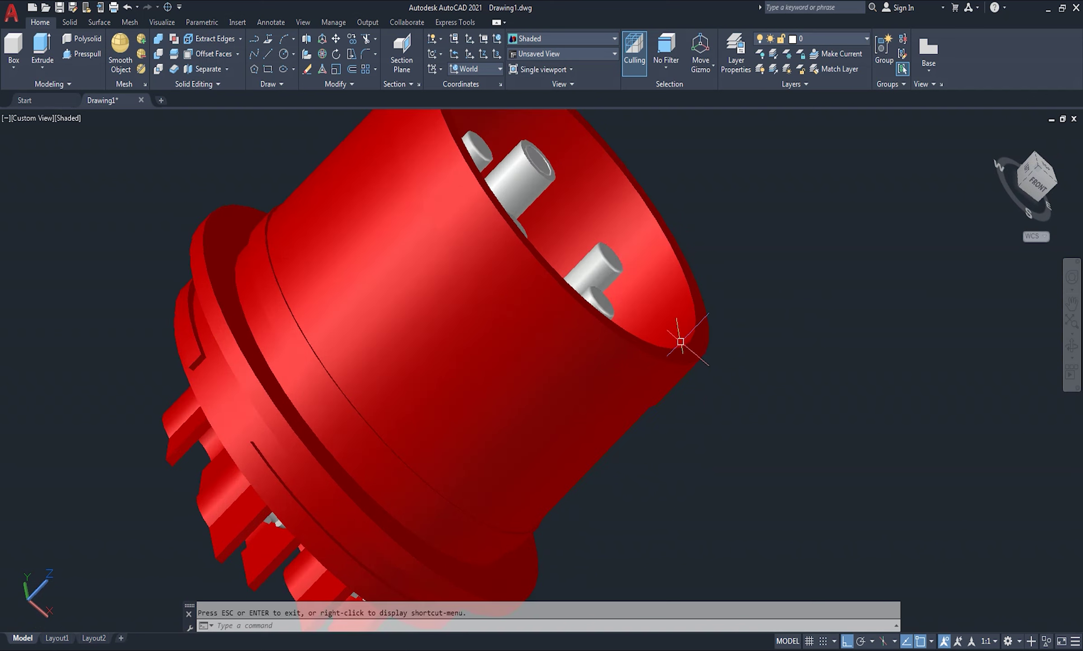
# Set the view to SE isometric and pan the plug left
pyautogui.click(1040, 174)
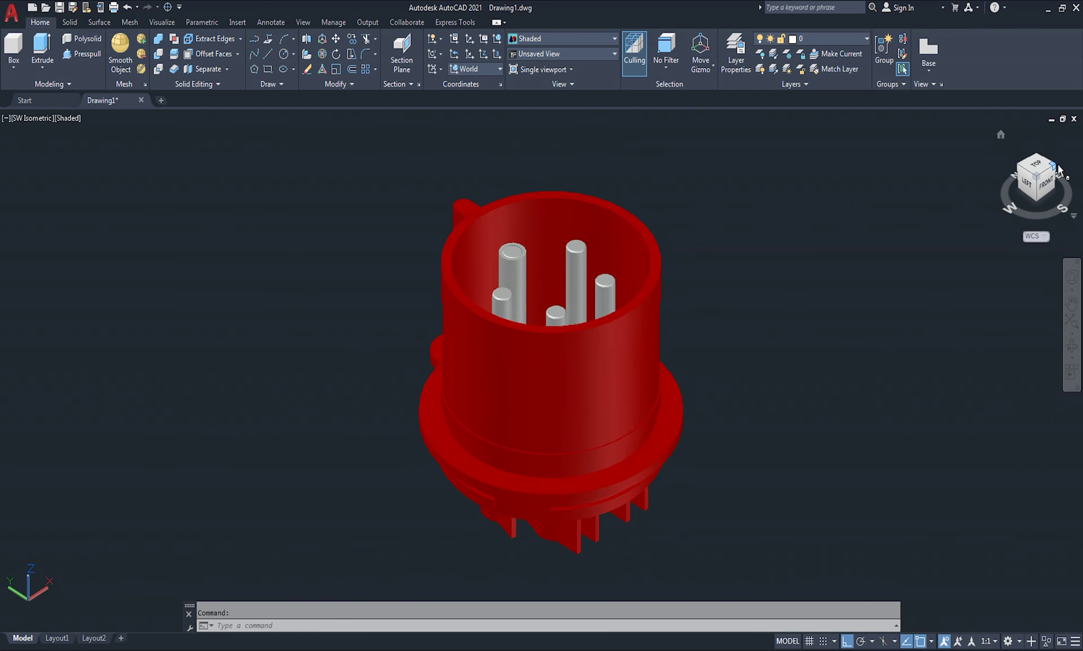
pyautogui.click(1054, 169)
pyautogui.scroll(2, 588, 390)
pyautogui.moveTo(718, 358)
pyautogui.mouseDown(button='middle')
pyautogui.moveTo(668, 378)
pyautogui.moveTo(652, 358)
pyautogui.mouseUp(button='middle')
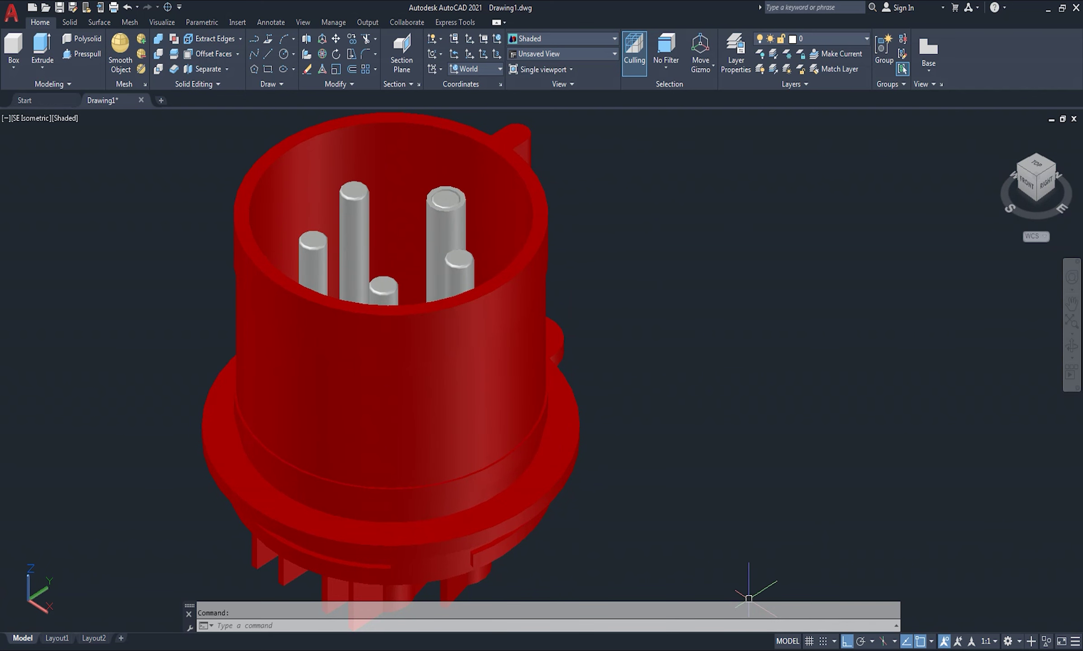
# Bring up the 3p.png reference image beside the model for comparison
pyautogui.hotkey('alt', 'Tab')
pyautogui.moveTo(698, 171)
pyautogui.mouseDown()
pyautogui.moveTo(753, 193)
pyautogui.moveTo(901, 203)
pyautogui.mouseUp()
pyautogui.scroll(-1, 772, 289)
pyautogui.scroll(-1, 772, 289)
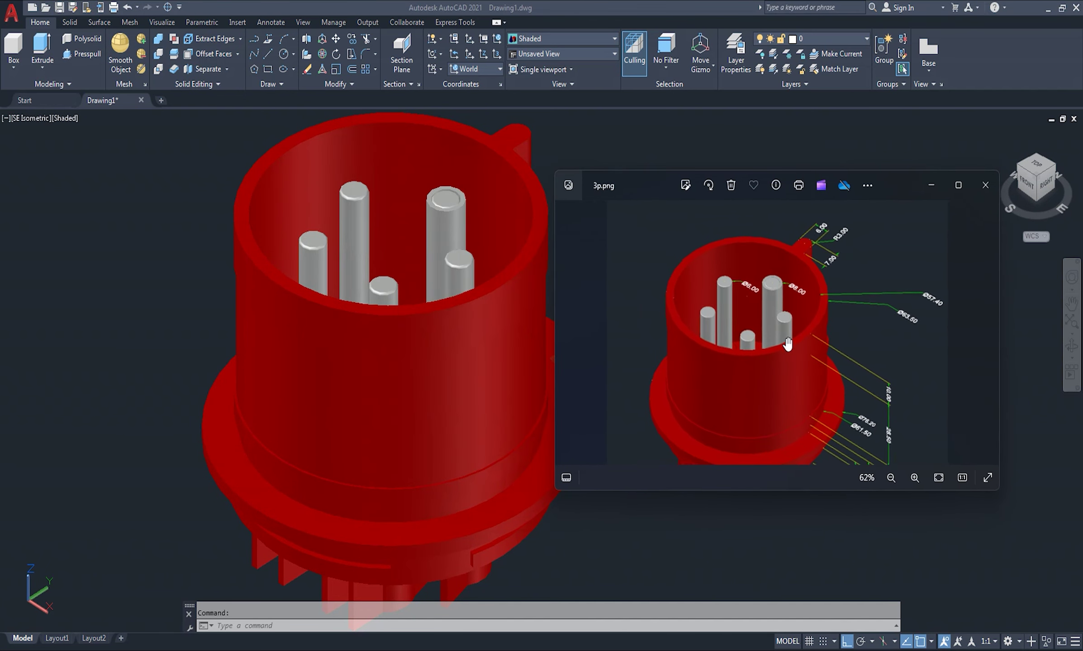